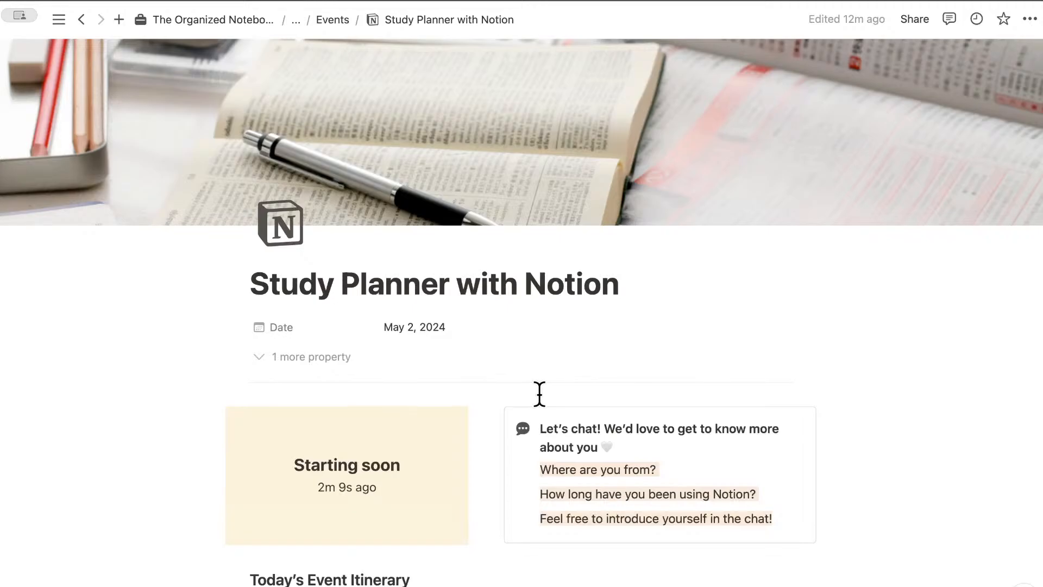
# Step: Look over the event itinerary, open its Introduction page, and read the Who we are and Notes about the Event sections
pyautogui.scroll(-5, 539, 394)
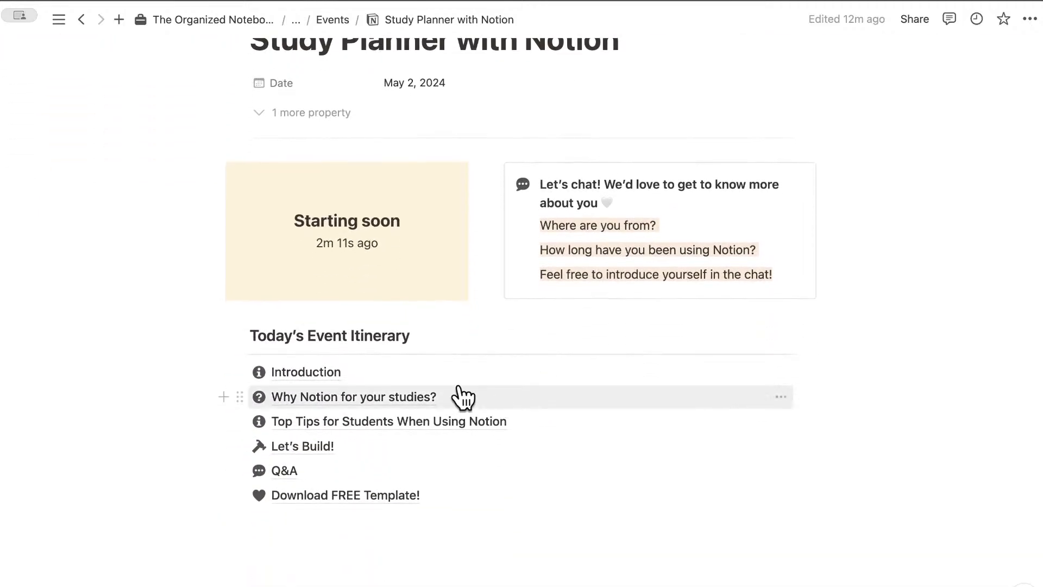
pyautogui.moveTo(396, 387)
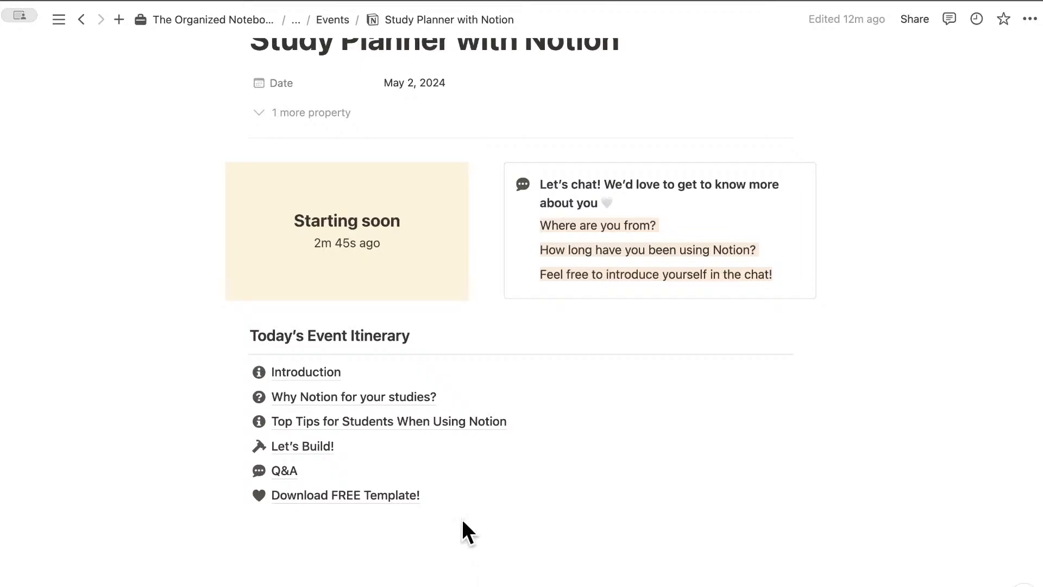
pyautogui.click(325, 371)
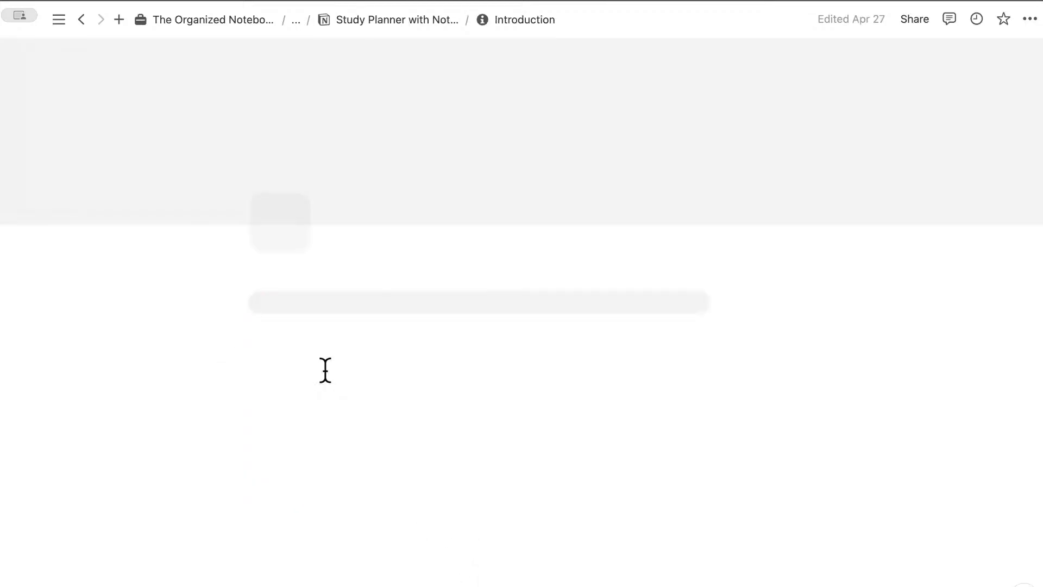
pyautogui.scroll(-3, 546, 337)
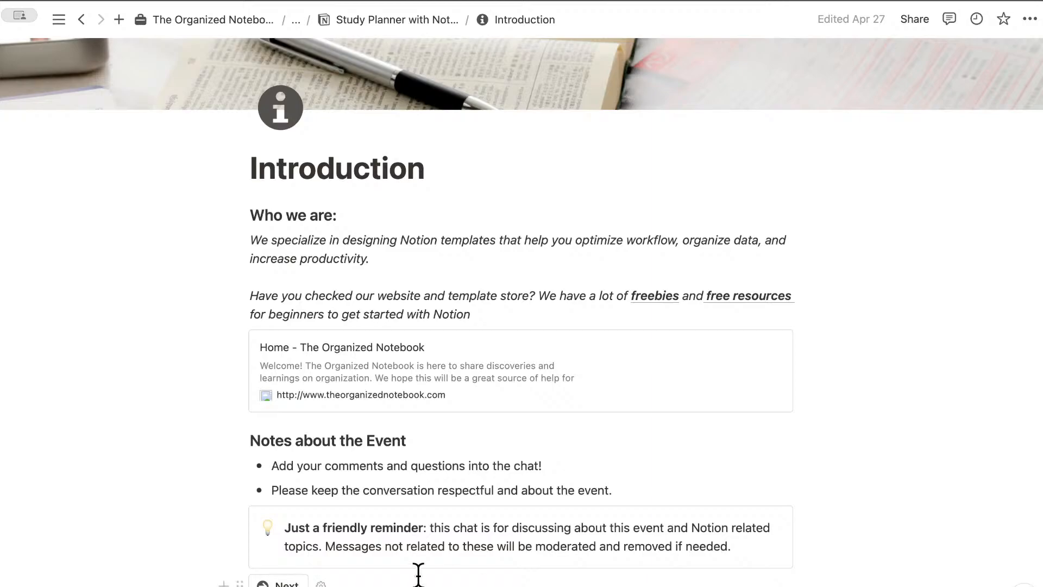
# Step: Continue to the Why Notion for your studies? page and read through the plan pricing and the all-in-one study hub section
pyautogui.click(283, 582)
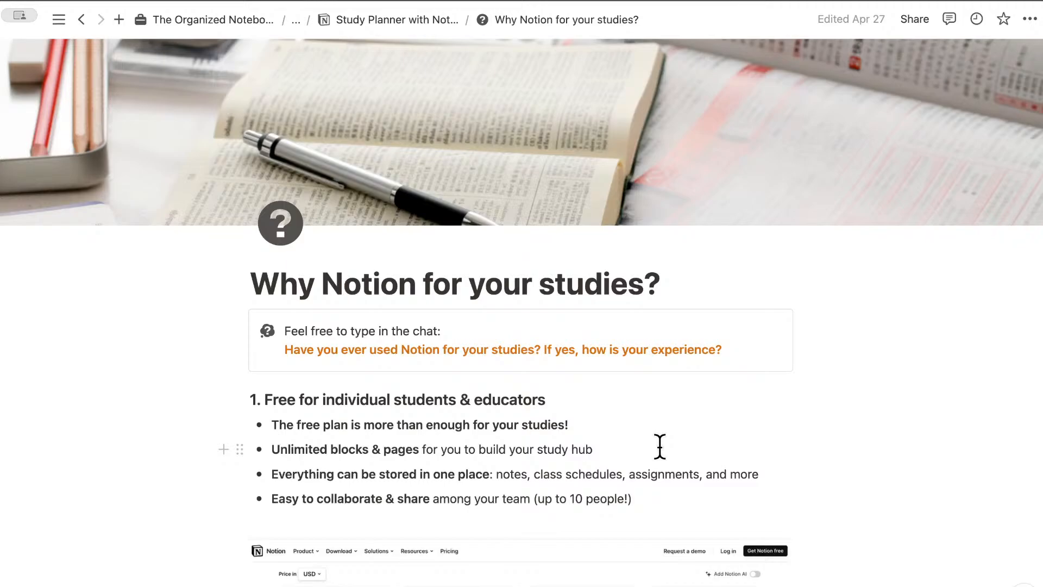
pyautogui.scroll(-2, 660, 446)
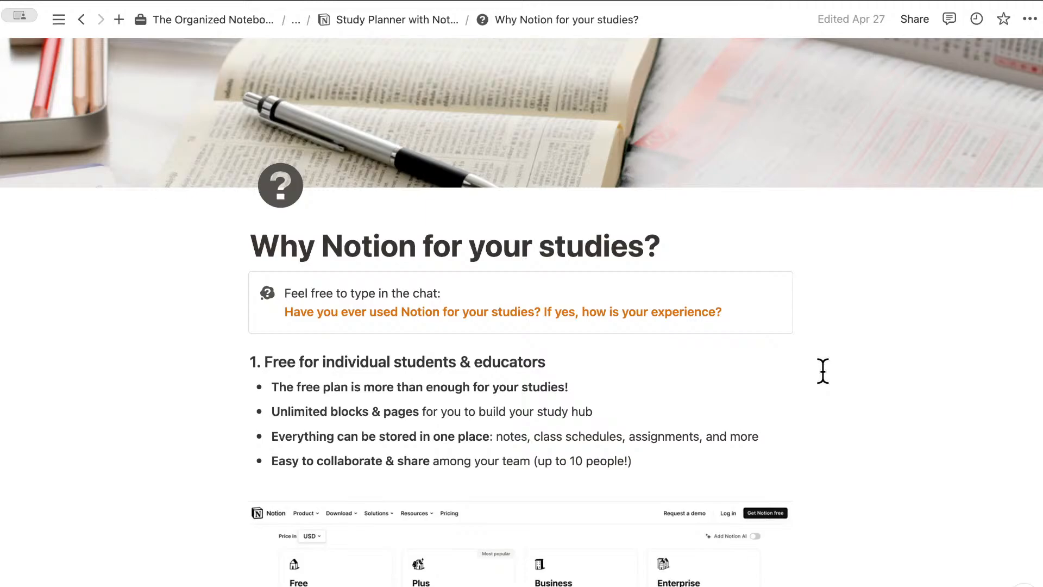
pyautogui.scroll(-5, 823, 371)
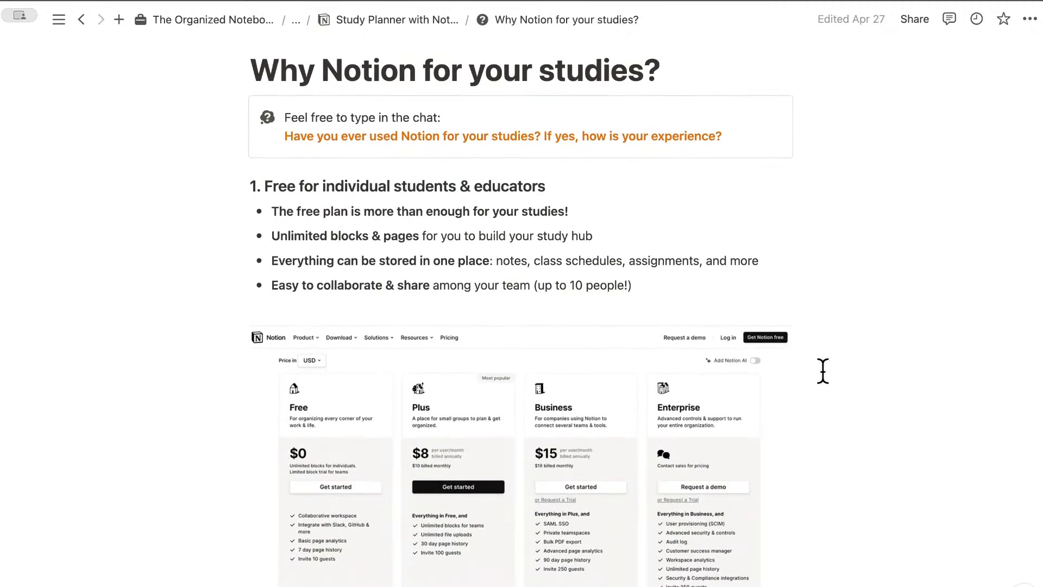
pyautogui.scroll(-1, 823, 371)
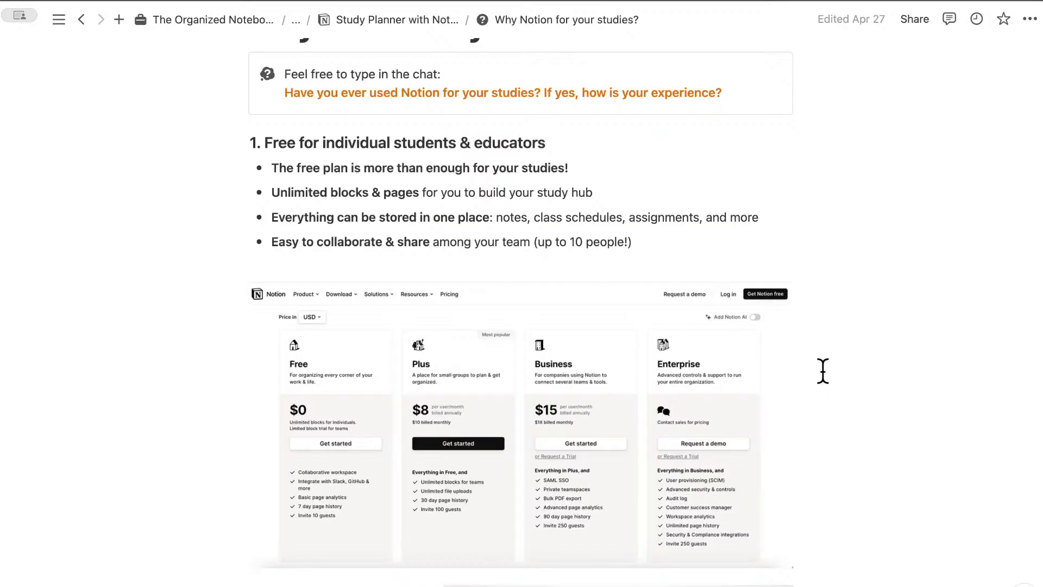
pyautogui.scroll(-5, 823, 371)
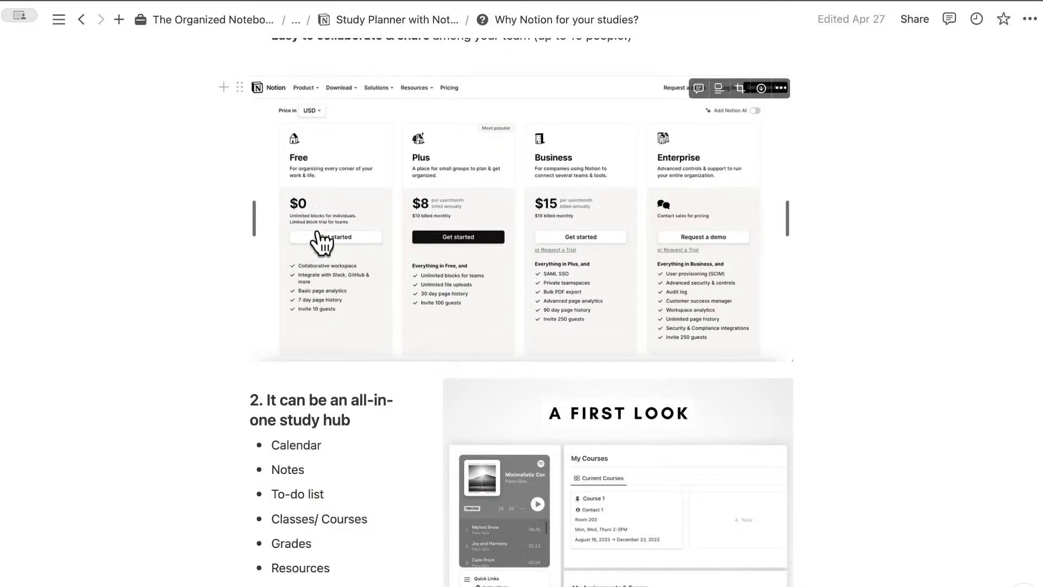
pyautogui.scroll(-5, 201, 296)
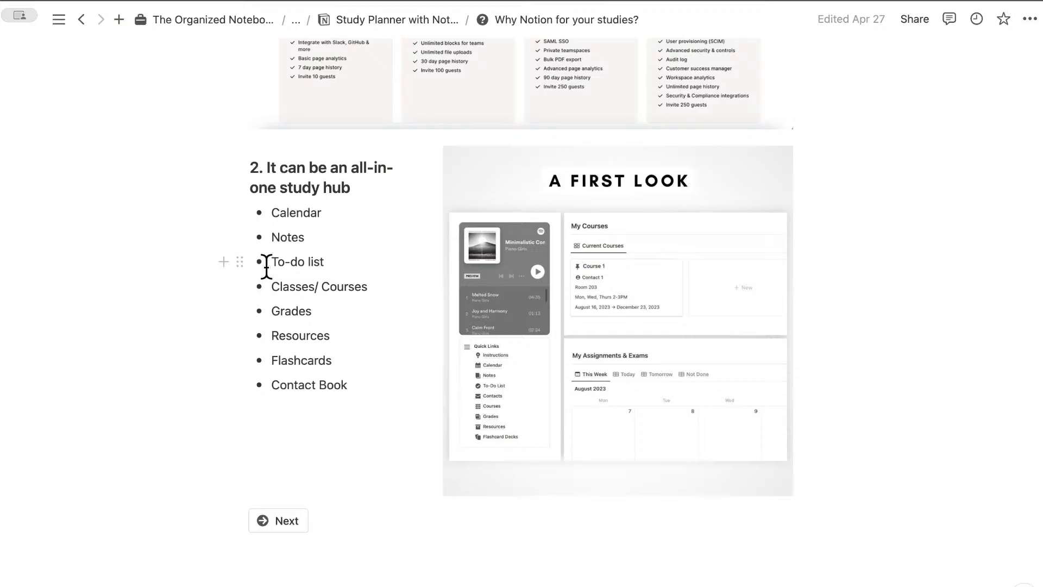
# Step: Continue to the Top Tips for Students When Using Notion page and read the note-taking features section with its example table
pyautogui.click(278, 522)
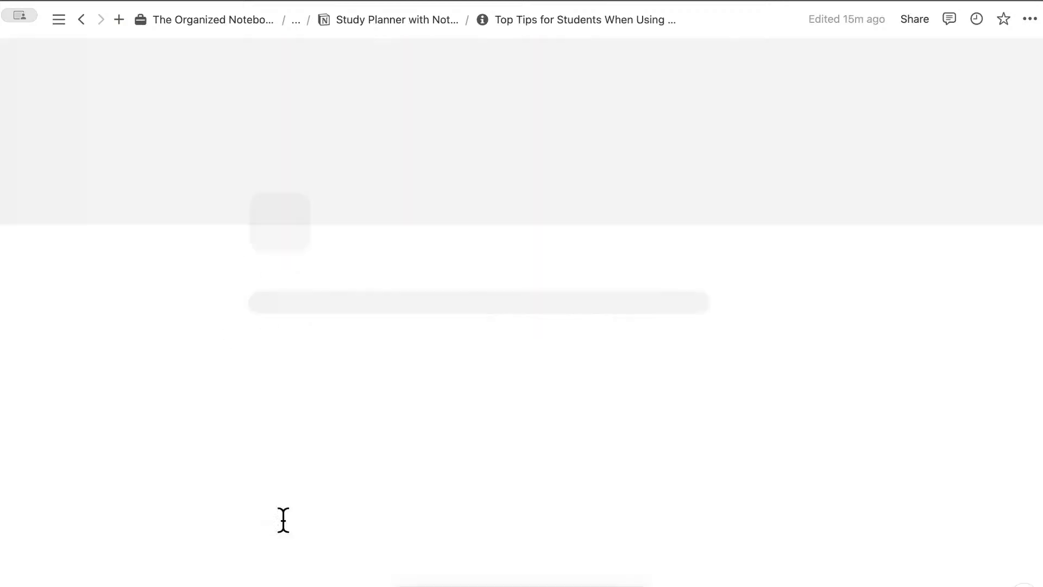
pyautogui.scroll(-2, 234, 403)
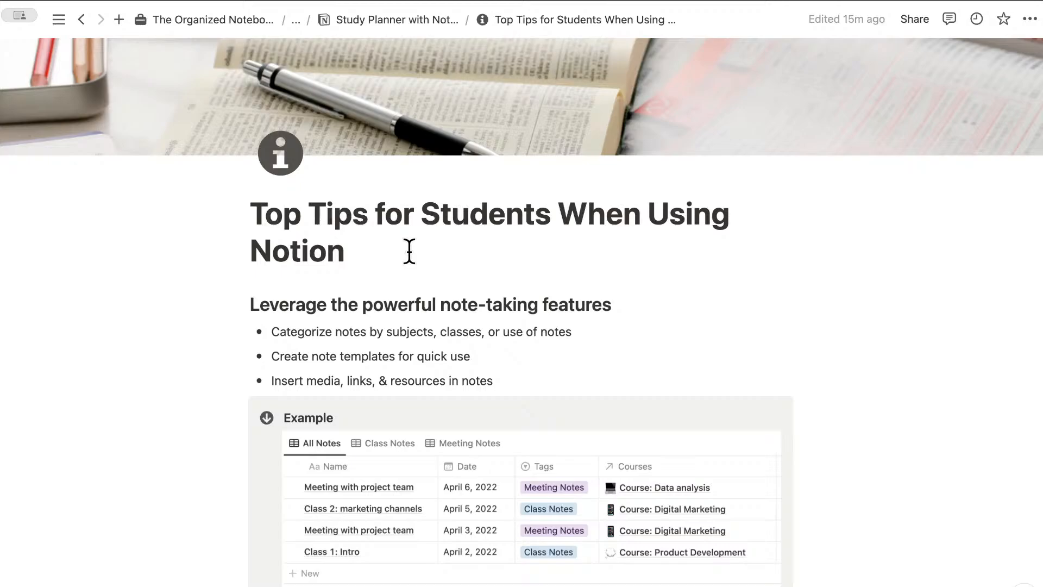
pyautogui.scroll(-2, 409, 251)
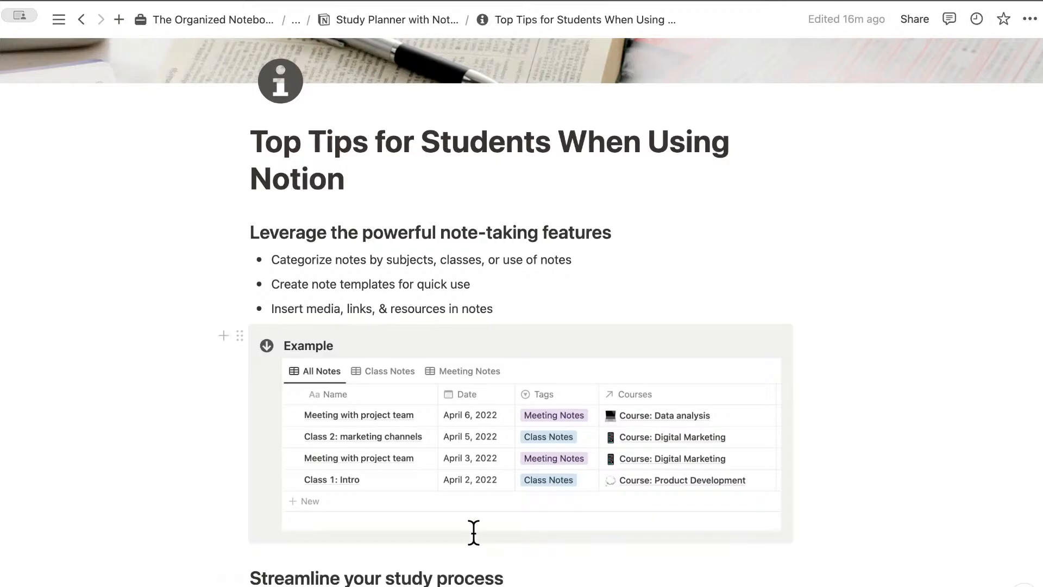
pyautogui.scroll(-3, 472, 516)
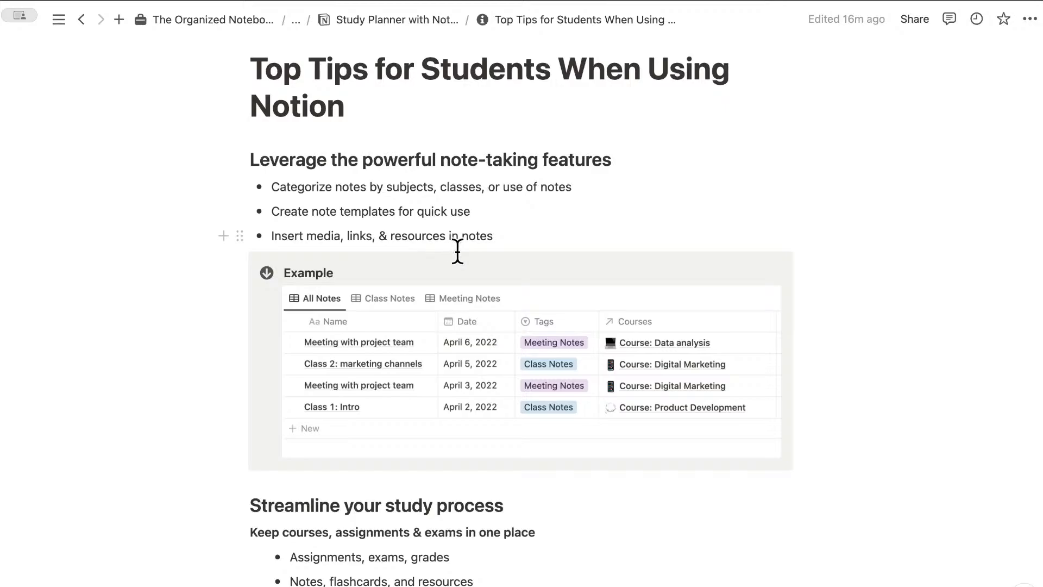
# Step: Read the Streamline your study process section and examine its Course 1 example
pyautogui.scroll(-6, 466, 259)
pyautogui.scroll(-3, 470, 272)
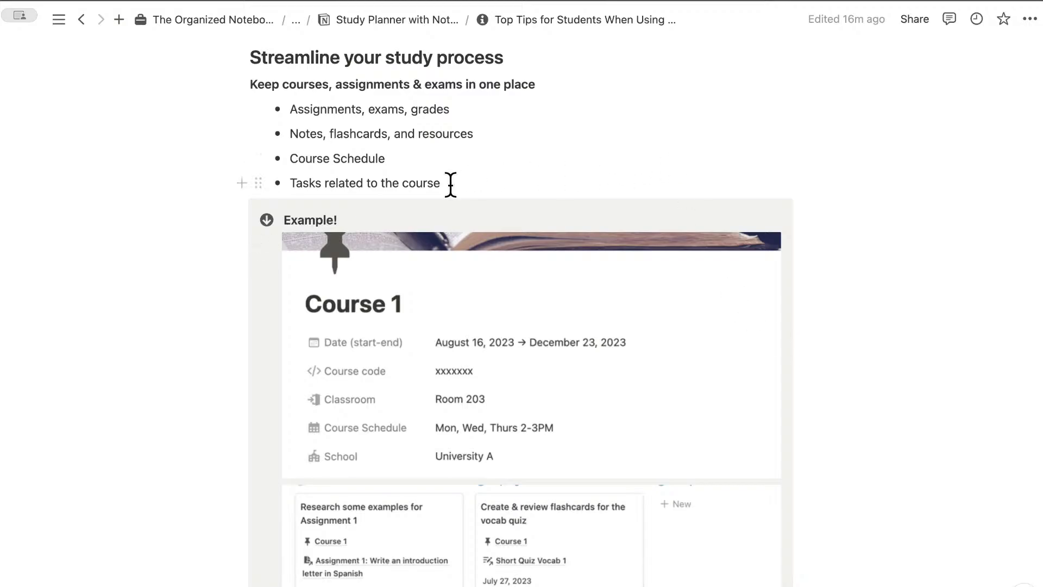
pyautogui.scroll(-4, 553, 231)
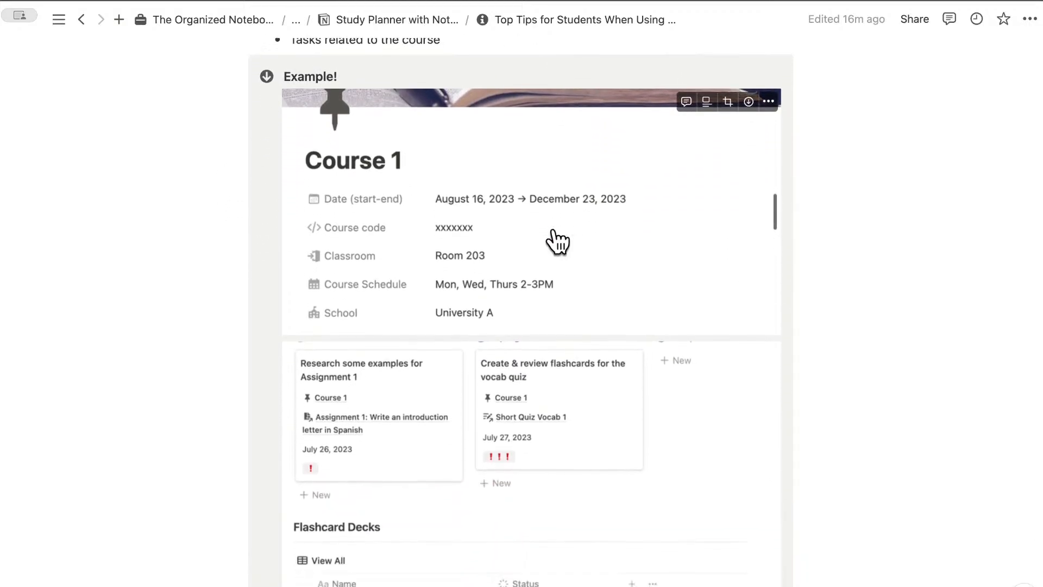
pyautogui.scroll(-1, 556, 240)
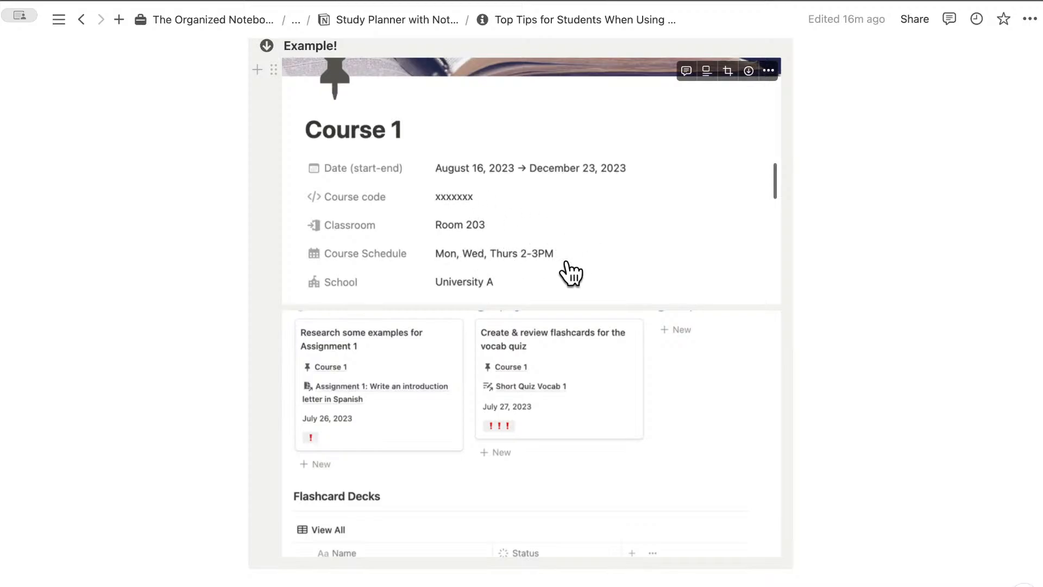
pyautogui.scroll(-3, 536, 307)
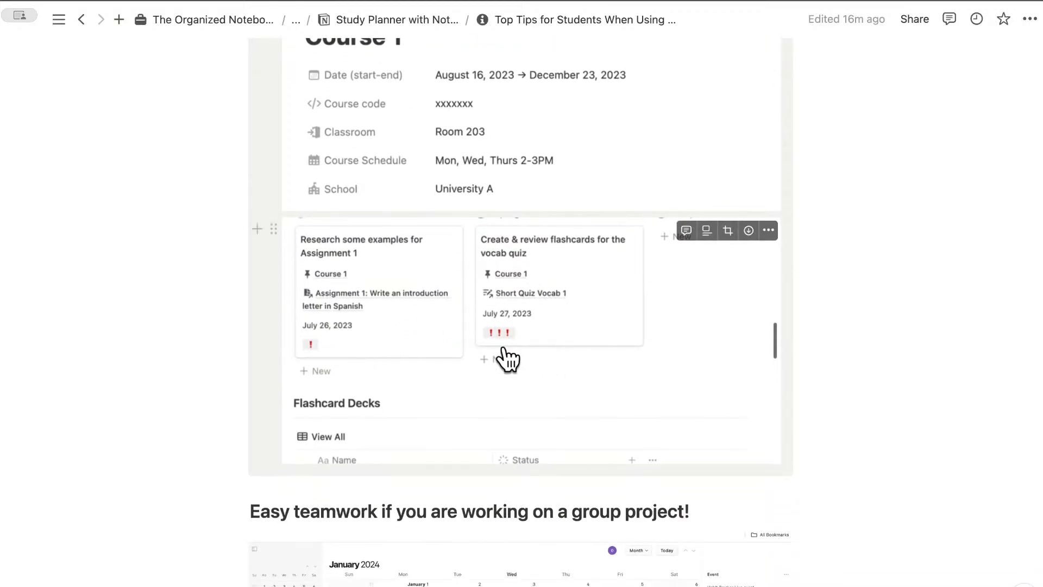
# Step: Read the tips on group project teamwork, integrating Notion with other tools, and planning the week
pyautogui.scroll(-5, 840, 346)
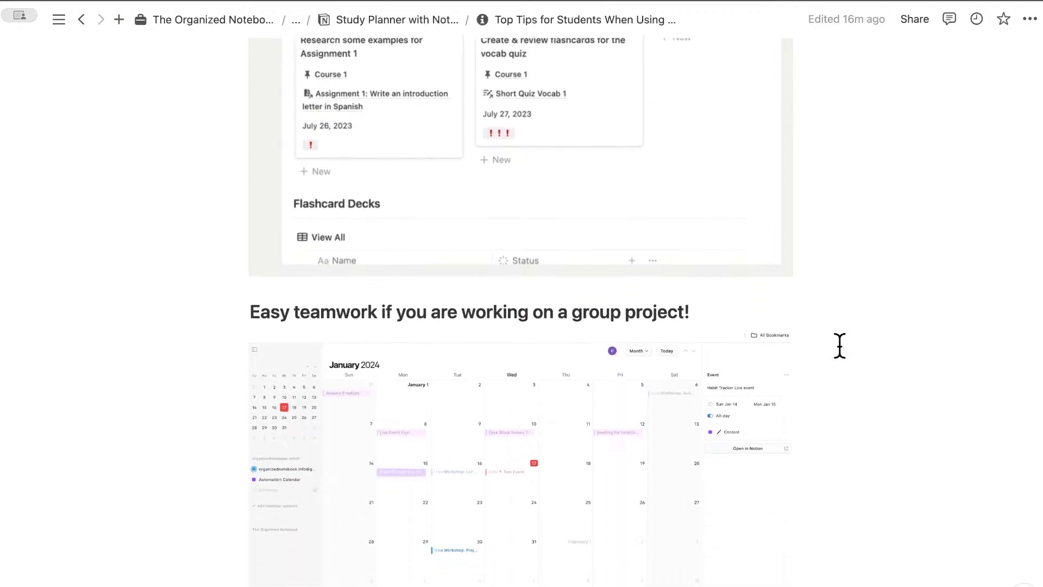
pyautogui.scroll(-3, 840, 346)
pyautogui.scroll(-2, 839, 346)
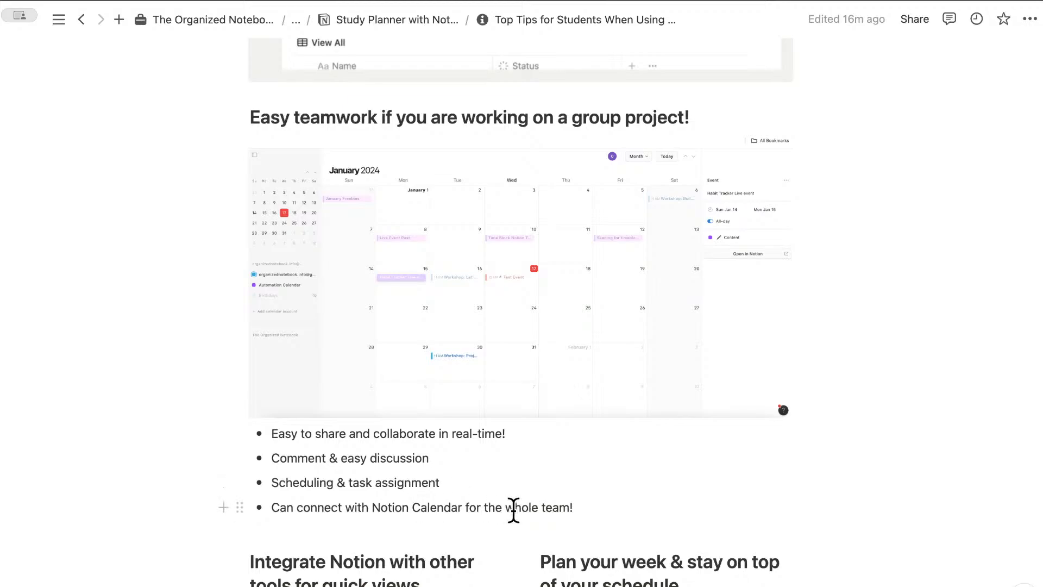
pyautogui.scroll(-5, 576, 524)
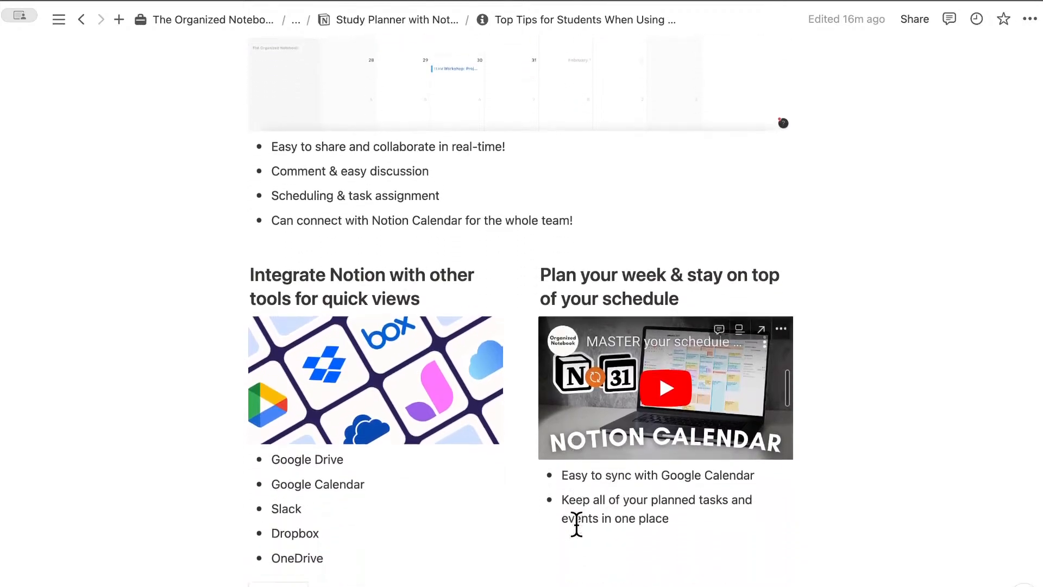
pyautogui.scroll(-2, 576, 525)
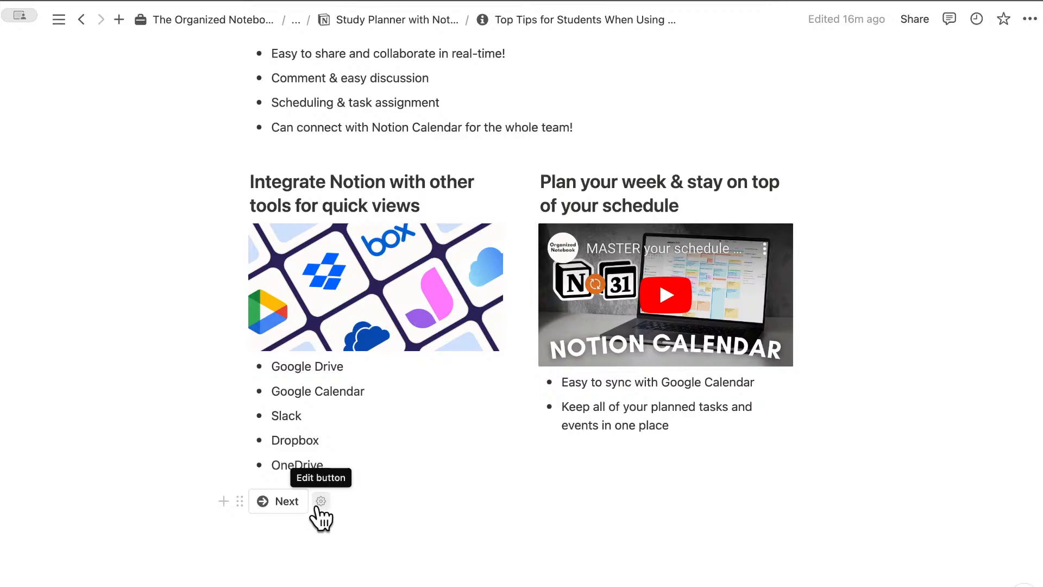
# Step: Continue to the Let's Build! page, open the Study Planner, and look over its databases, courses, notes and study calendar
pyautogui.click(286, 501)
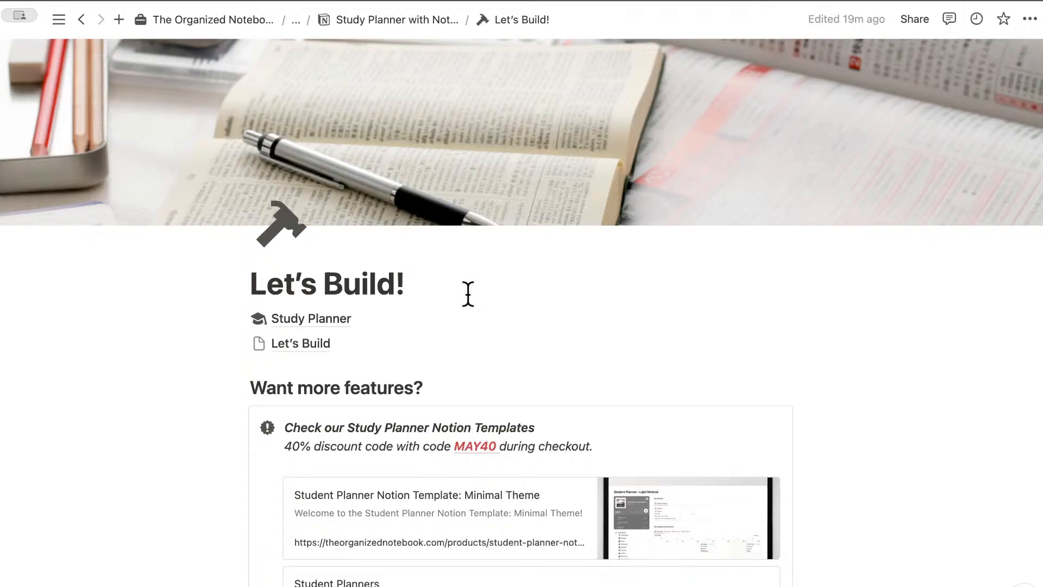
pyautogui.click(319, 322)
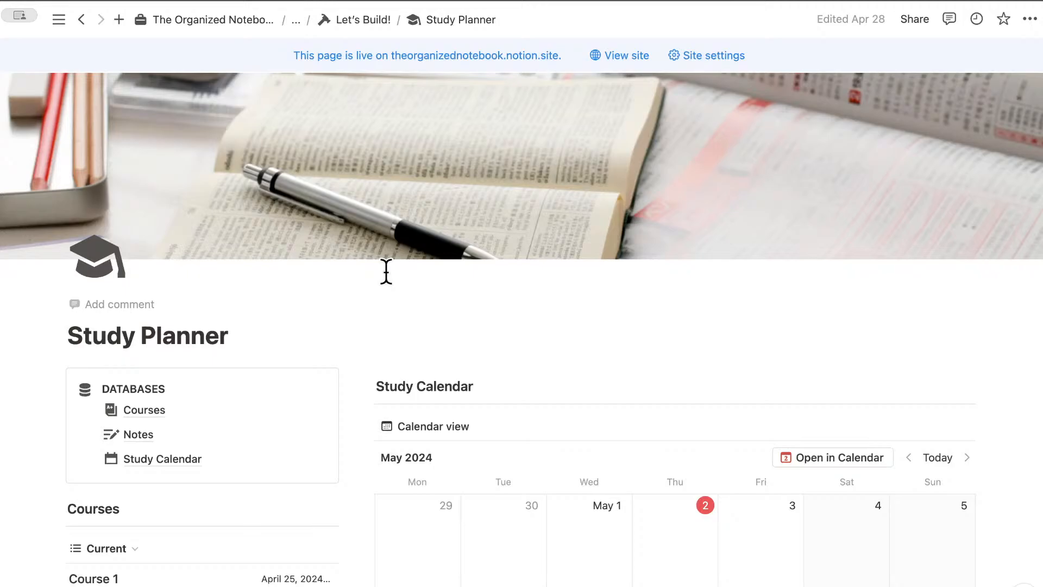
pyautogui.scroll(-5, 385, 272)
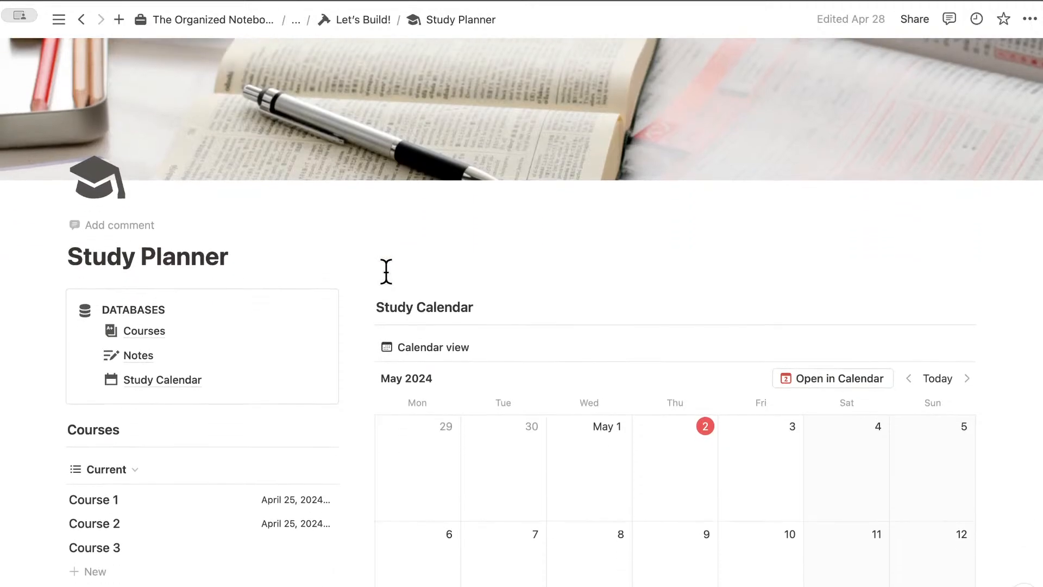
pyautogui.moveTo(299, 279)
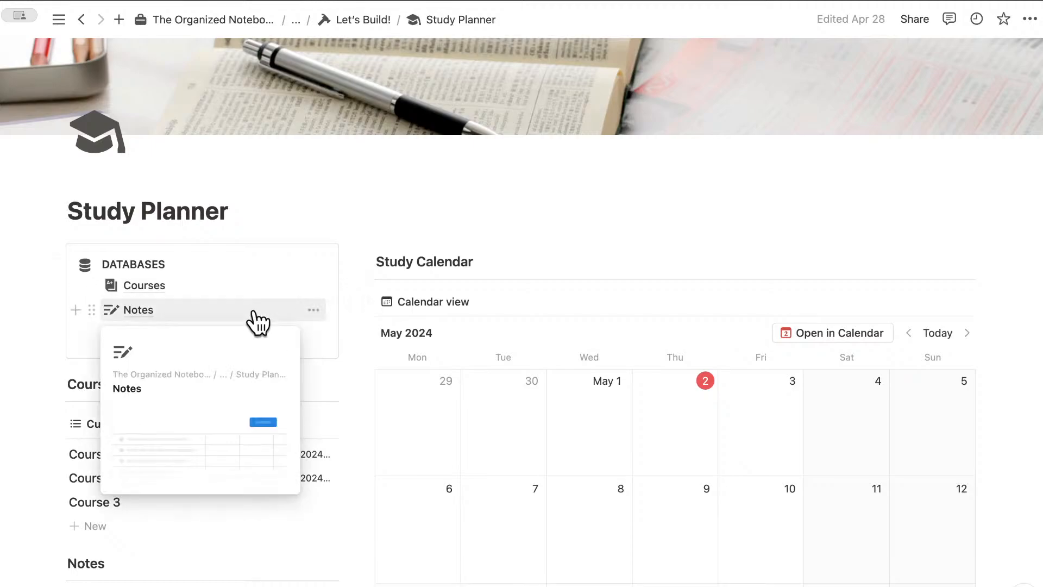
pyautogui.scroll(-3, 349, 262)
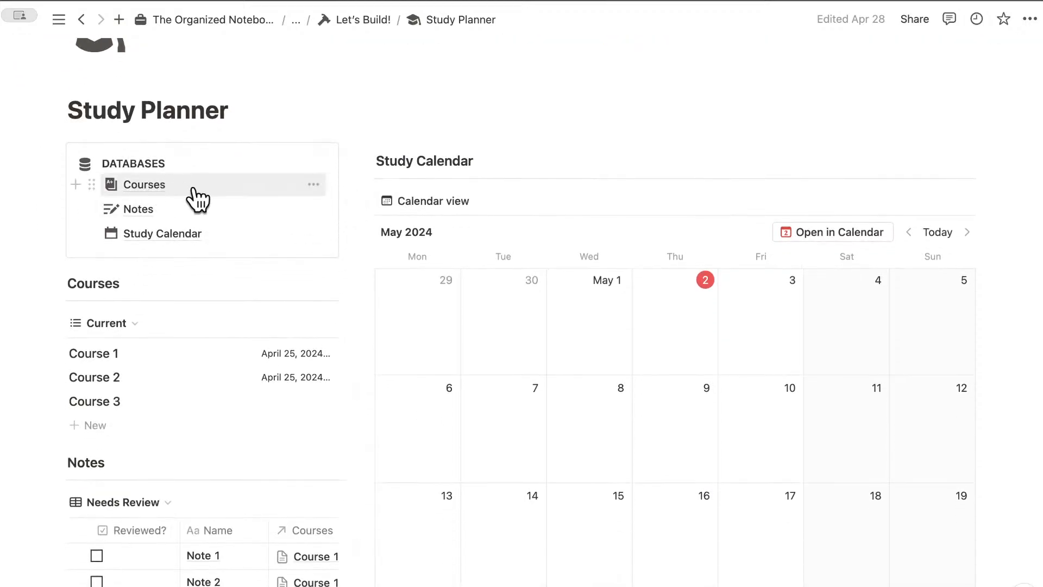
pyautogui.moveTo(178, 190)
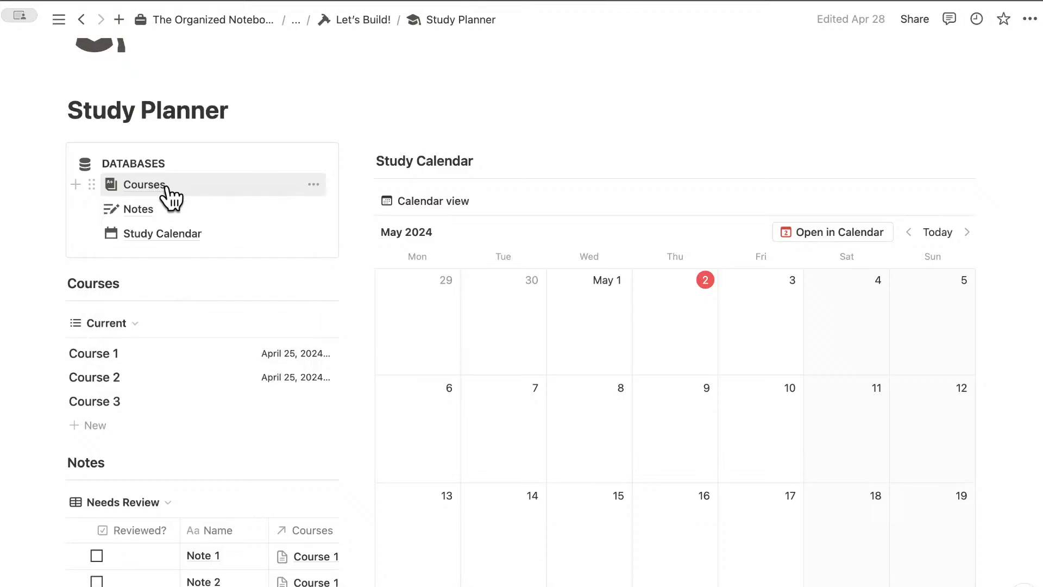
# Step: Open Course 1 from the Courses database and review its properties and Course Information section
pyautogui.click(166, 186)
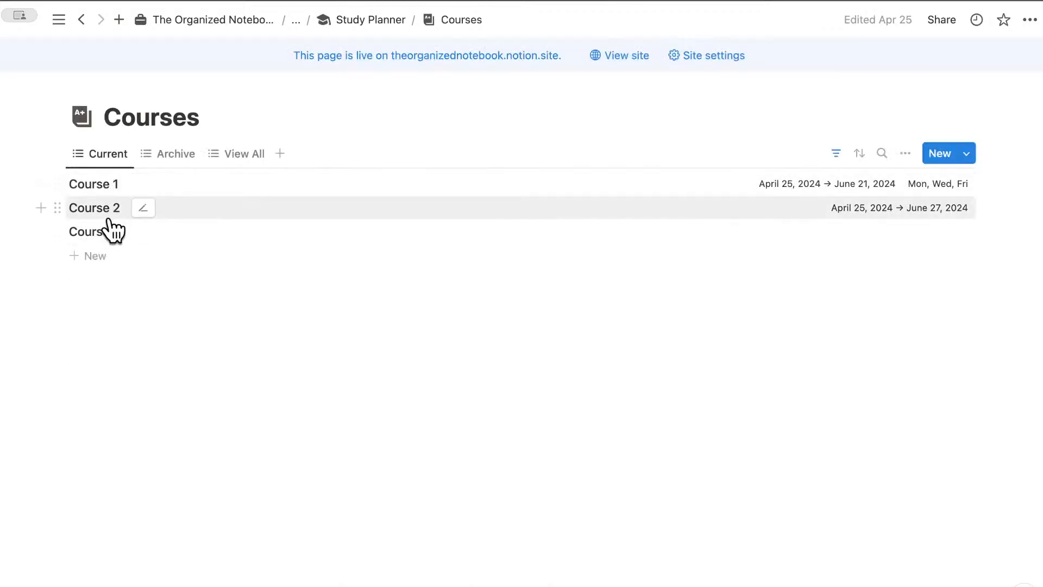
pyautogui.click(109, 194)
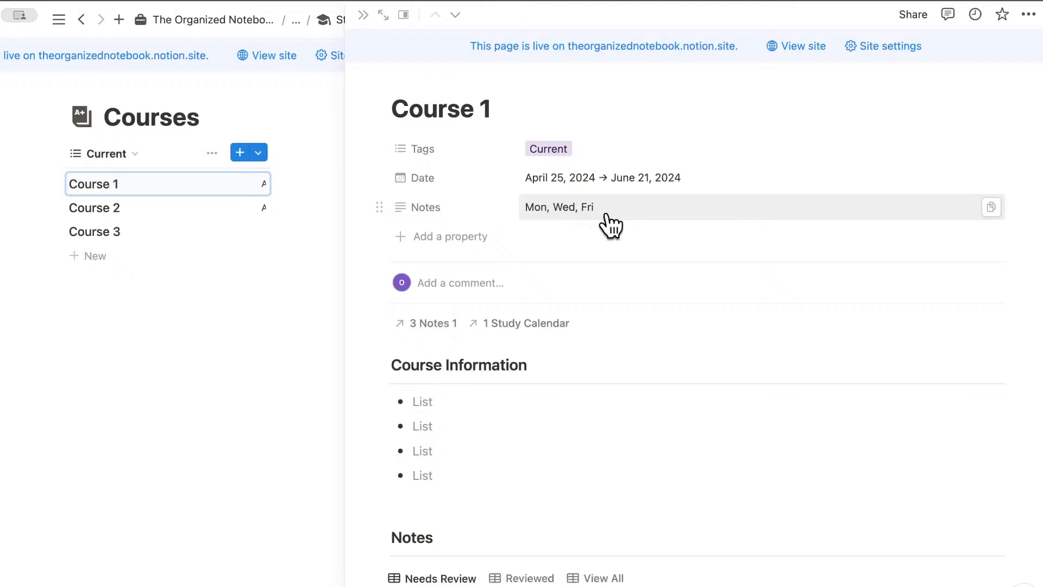
pyautogui.scroll(-5, 620, 223)
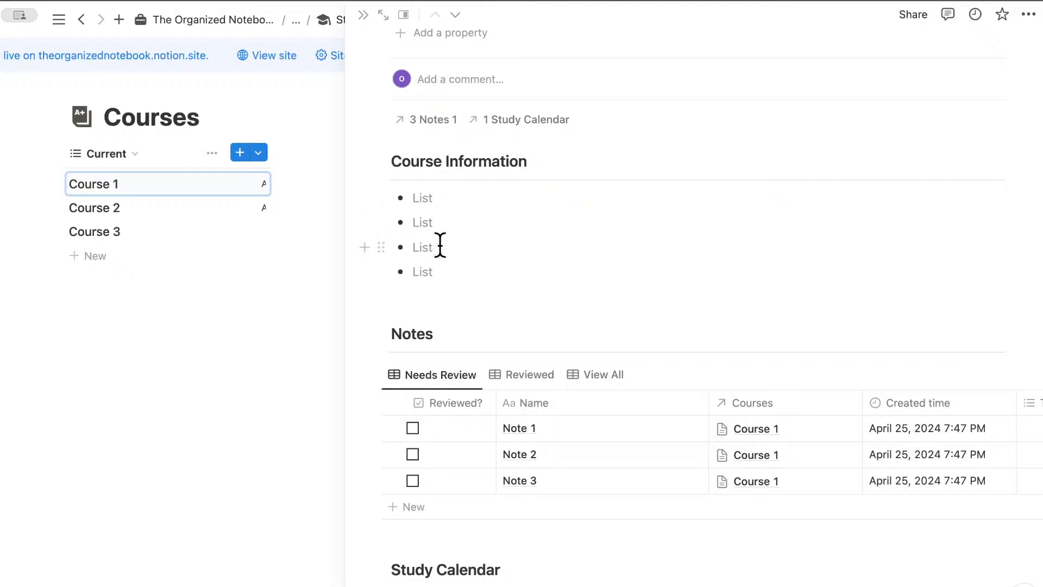
# Step: Examine the Notes table's columns and the Study Calendar inside the Course 1 page
pyautogui.scroll(-2, 439, 245)
pyautogui.scroll(-1, 440, 245)
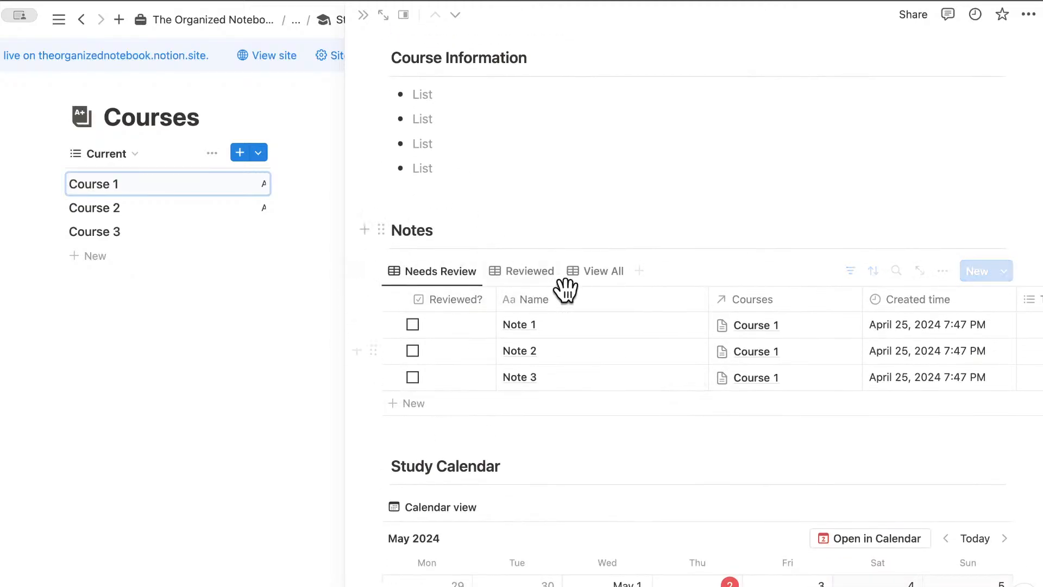
pyautogui.hscroll(3, 596, 352)
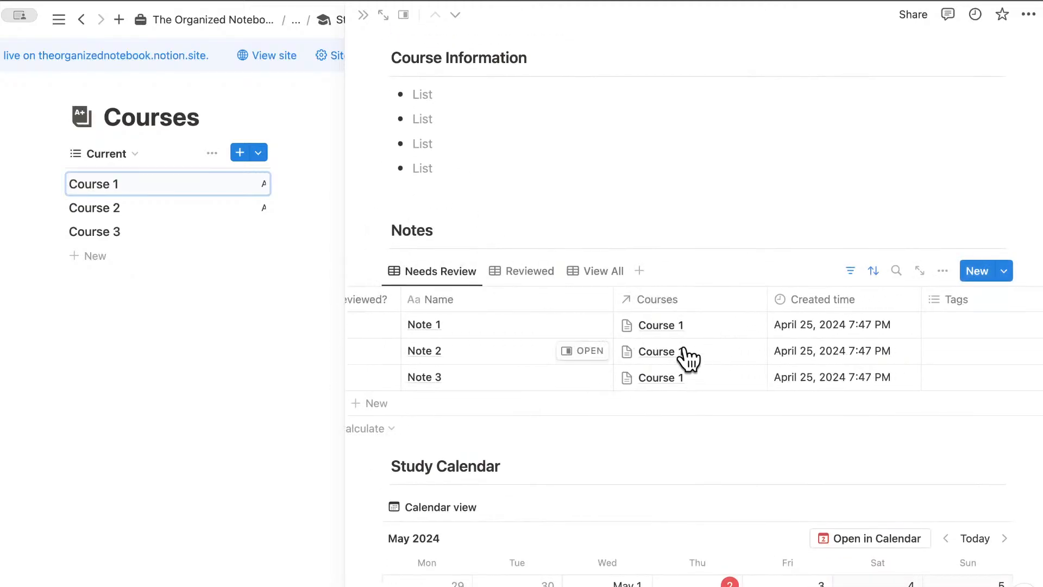
pyautogui.hscroll(-3, 461, 314)
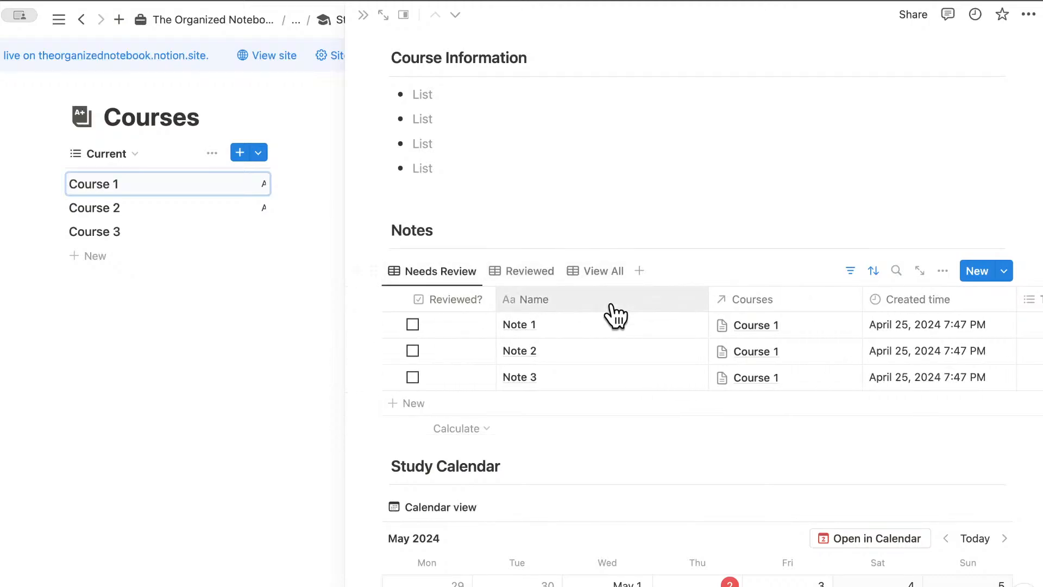
pyautogui.scroll(-5, 613, 313)
pyautogui.scroll(-1, 612, 302)
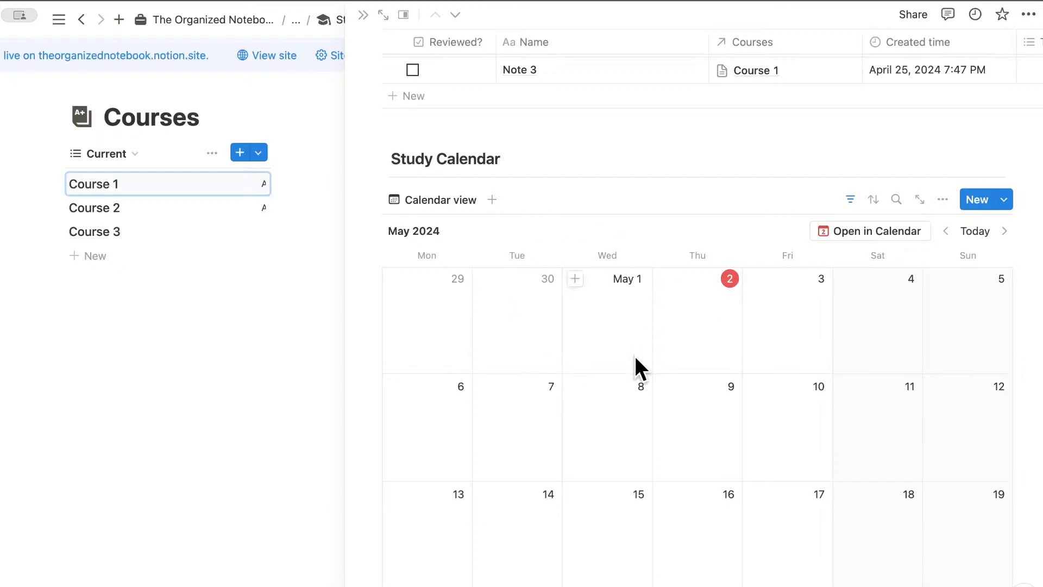
# Step: Look over the Course 1 page once more from its properties to the Study Calendar, and close it
pyautogui.scroll(10, 635, 355)
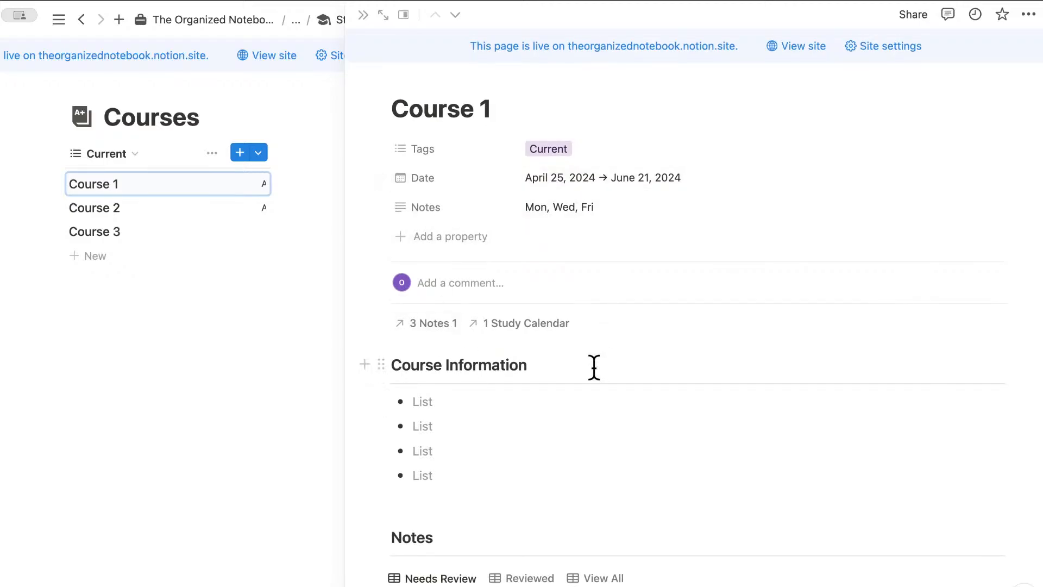
pyautogui.scroll(-10, 595, 366)
pyautogui.scroll(-6, 594, 367)
pyautogui.scroll(15, 594, 367)
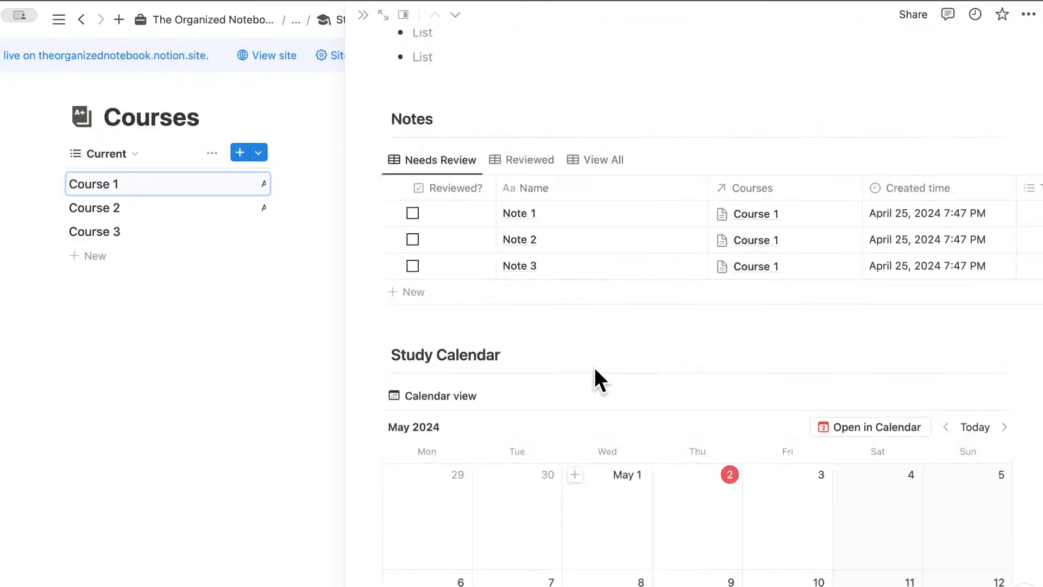
pyautogui.click(364, 16)
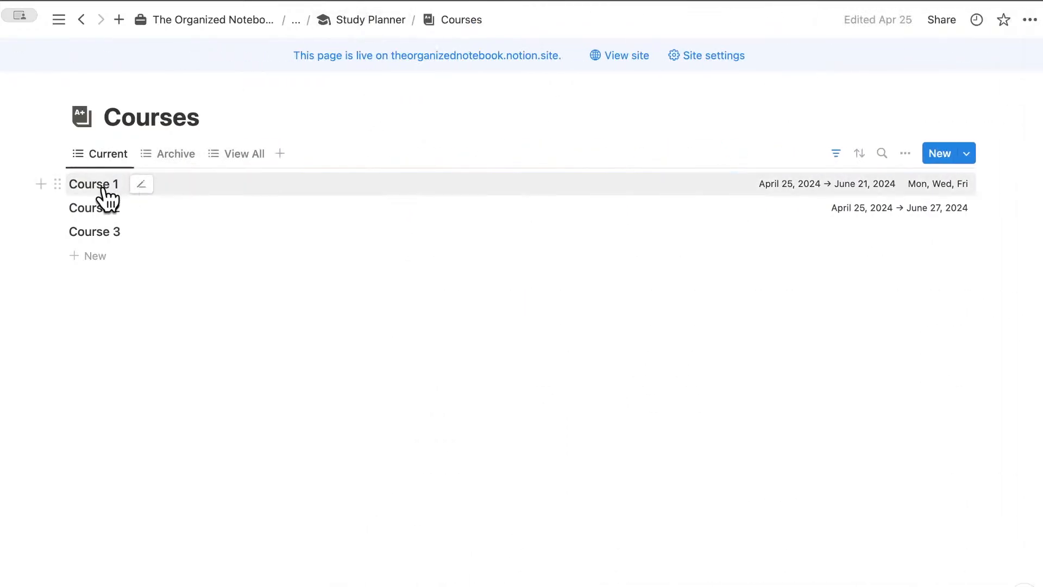
# Step: Check the Archive and View All views of the Courses database, and return to the Study Planner page
pyautogui.click(175, 159)
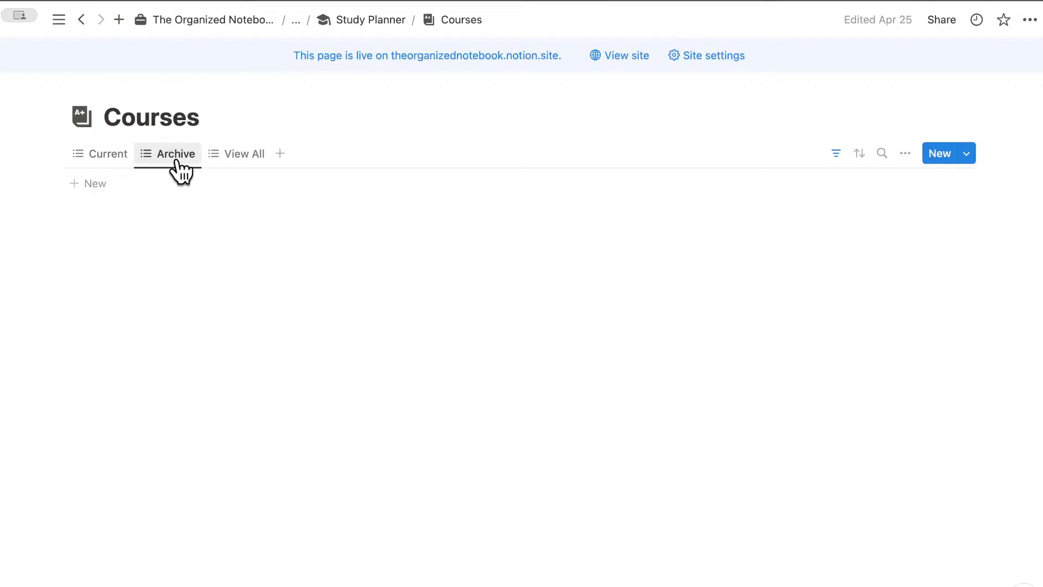
pyautogui.click(240, 159)
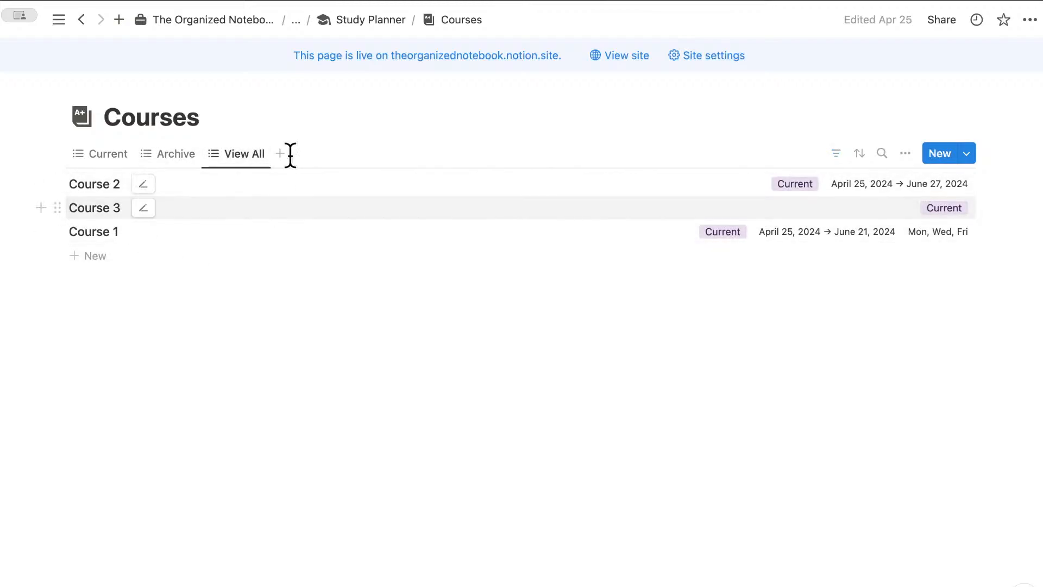
pyautogui.click(358, 21)
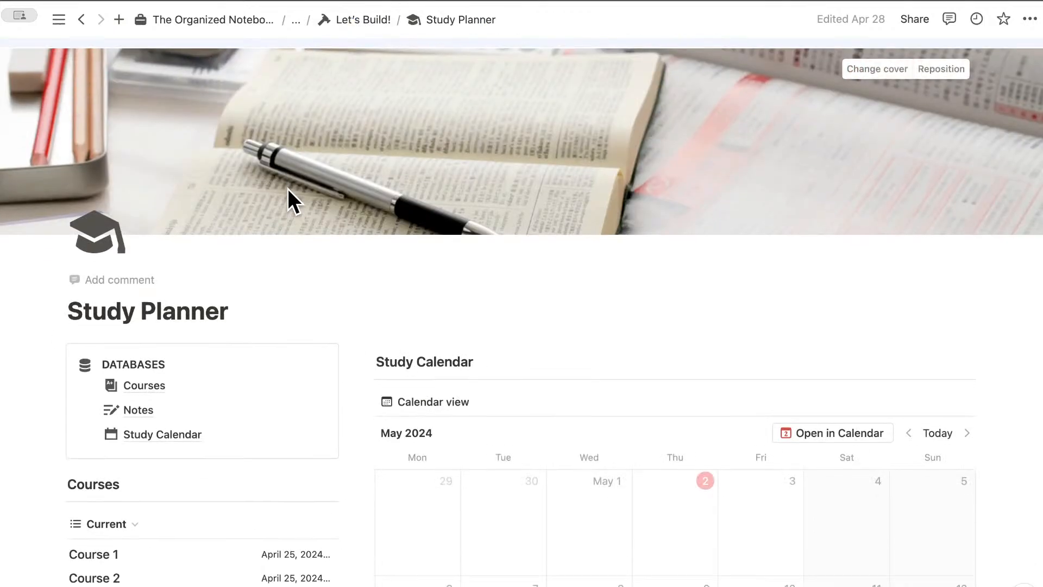
# Step: Open the Notes database and compare its Needs Review and Reviewed views
pyautogui.scroll(-5, 288, 198)
pyautogui.click(144, 191)
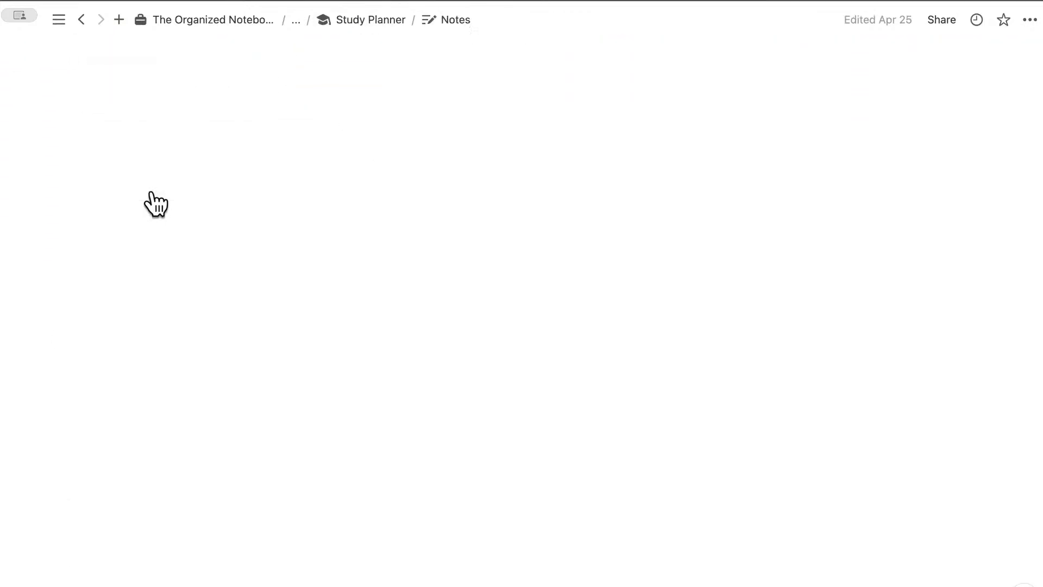
pyautogui.click(142, 155)
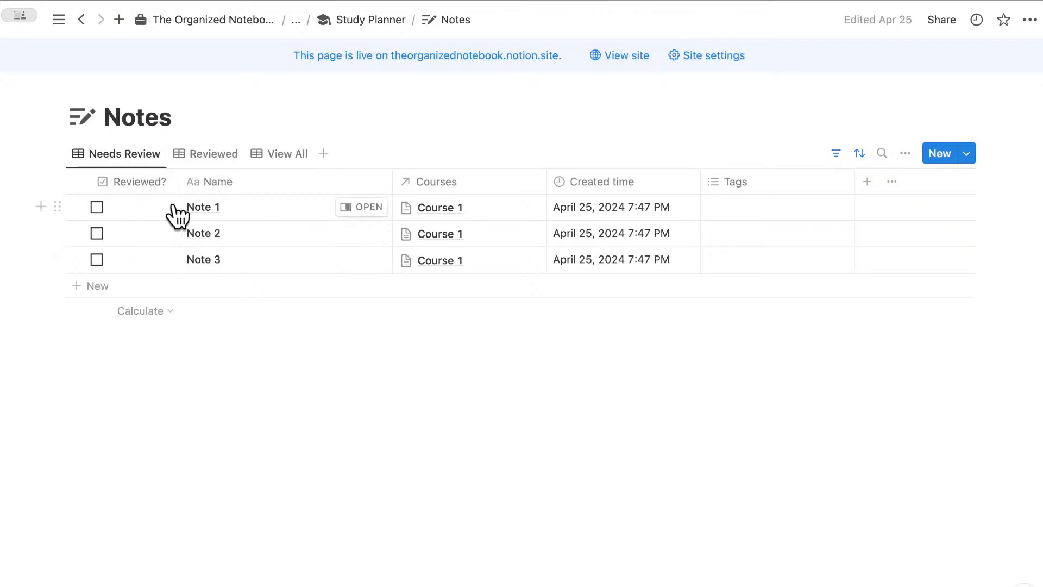
pyautogui.click(213, 169)
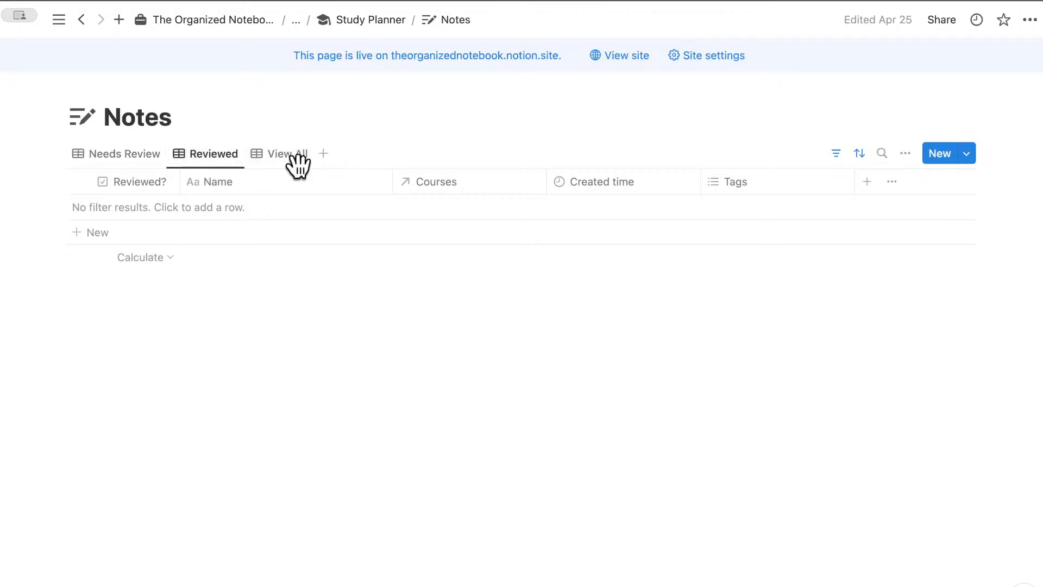
pyautogui.click(149, 162)
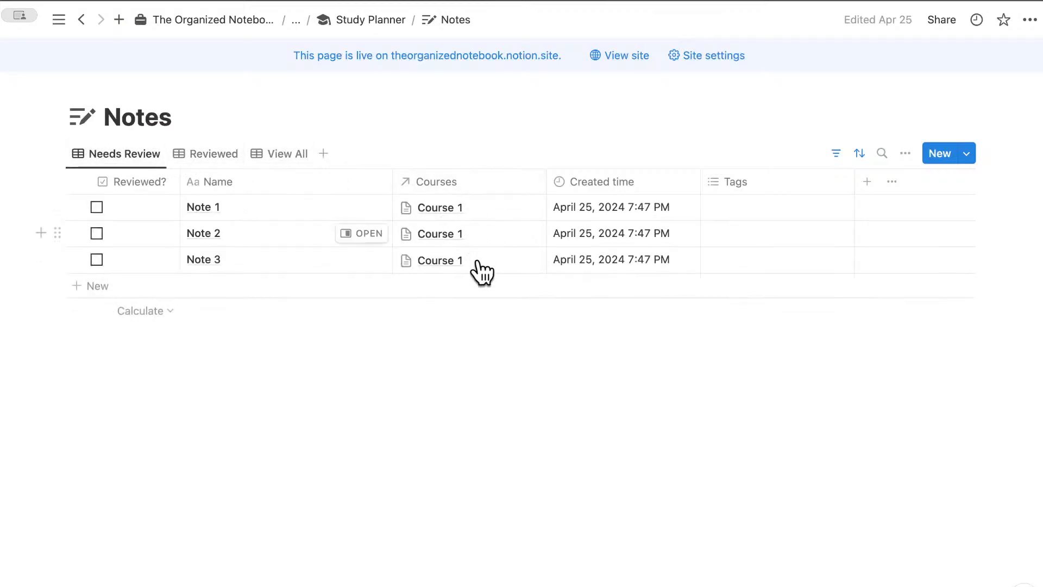
# Step: View the Study Calendar database from the Study Planner's database list, and return to the Study Planner
pyautogui.click(369, 20)
pyautogui.scroll(-4, 294, 229)
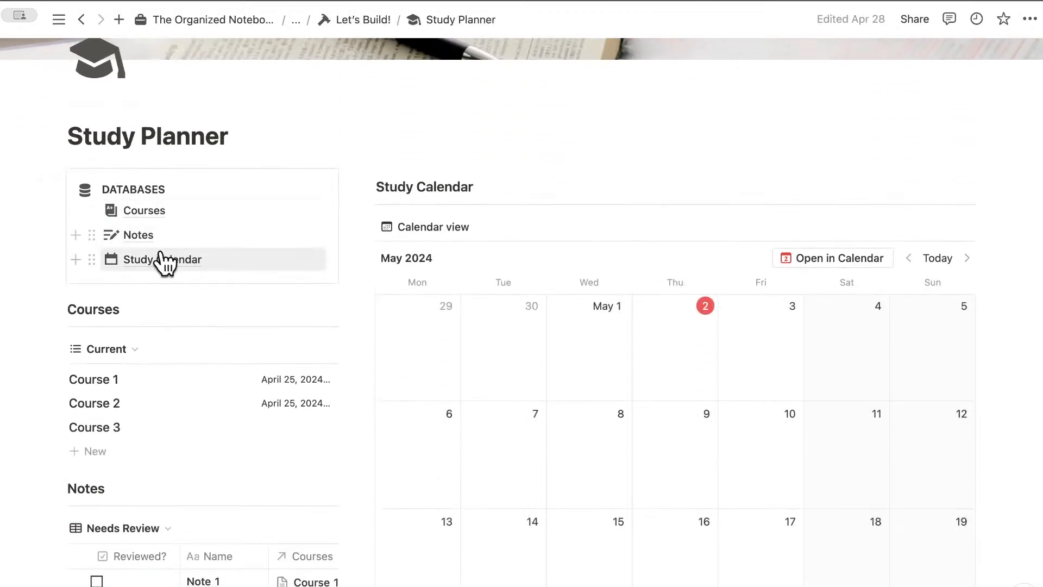
pyautogui.click(187, 261)
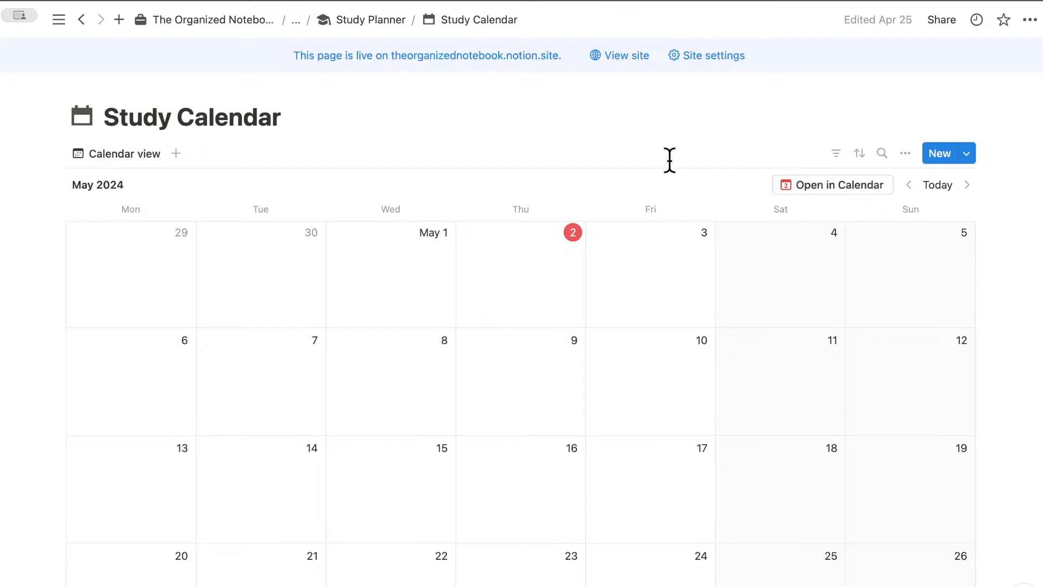
pyautogui.click(386, 25)
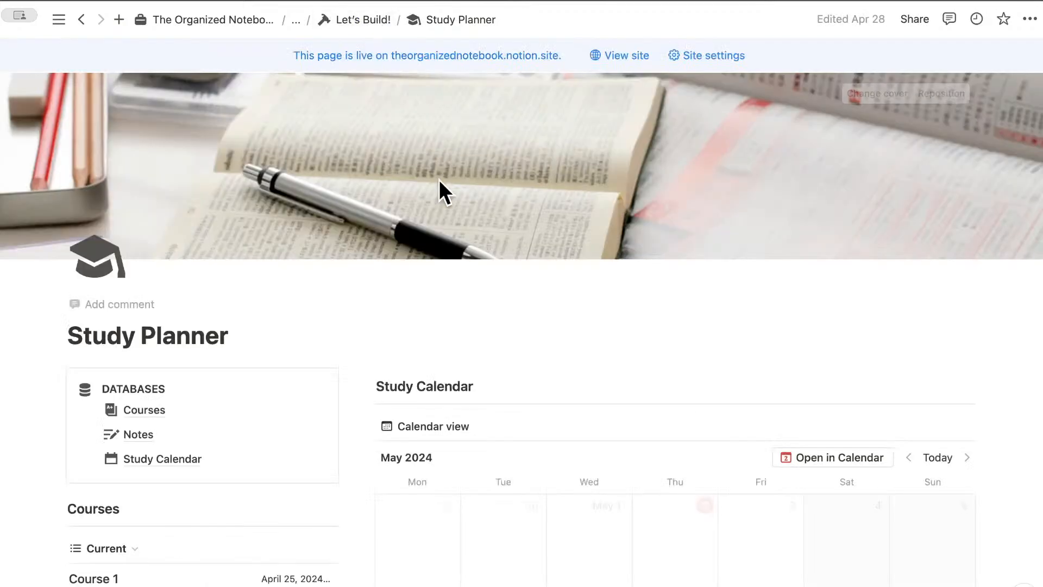
# Step: Open Course 1 from the Study Planner's course list, look through its sections, and close it
pyautogui.scroll(-4, 440, 179)
pyautogui.scroll(-3, 439, 179)
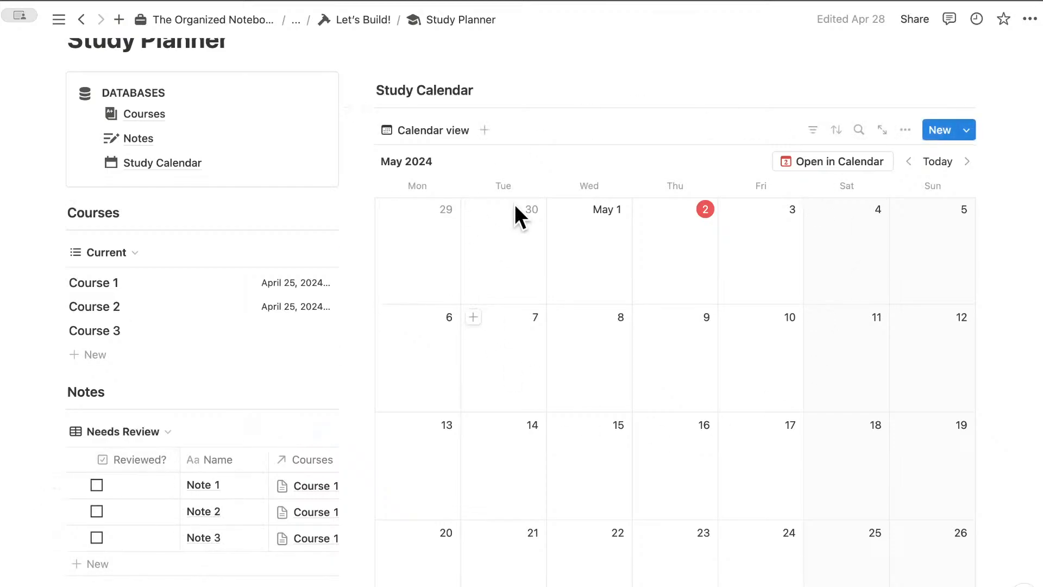
pyautogui.click(107, 287)
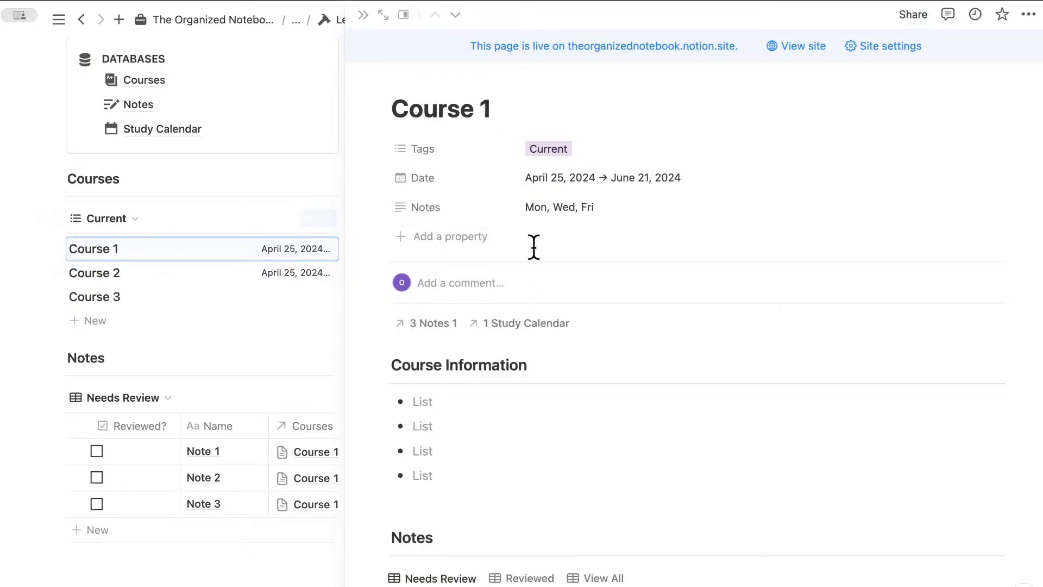
pyautogui.scroll(-15, 547, 318)
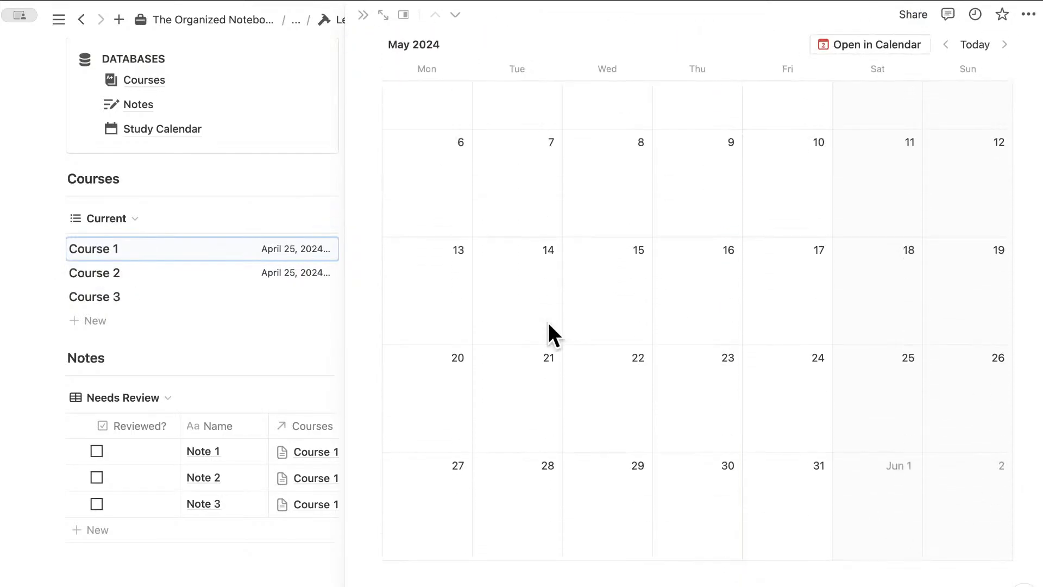
pyautogui.scroll(15, 549, 322)
pyautogui.click(363, 16)
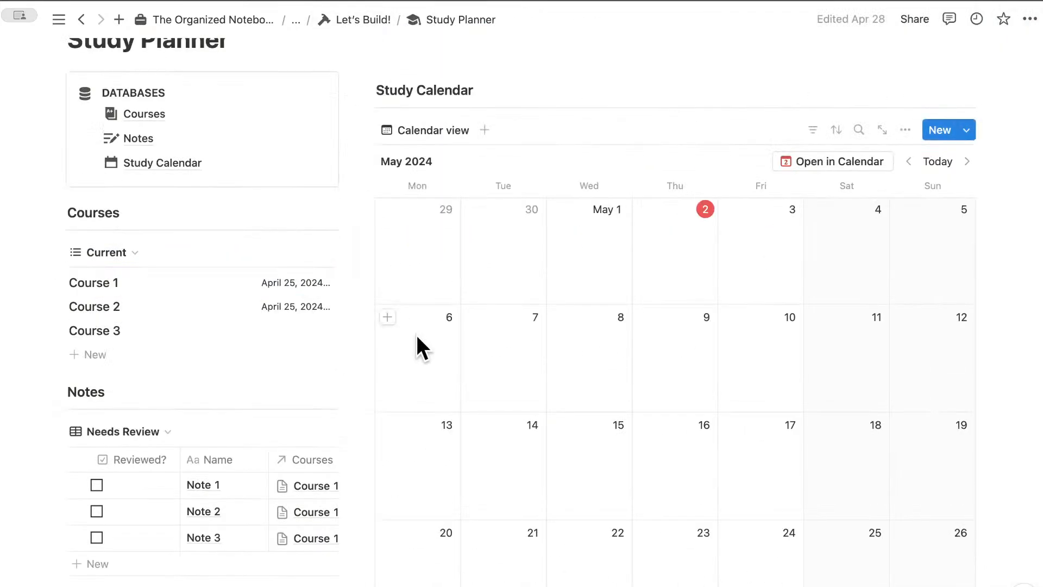
pyautogui.scroll(5, 416, 343)
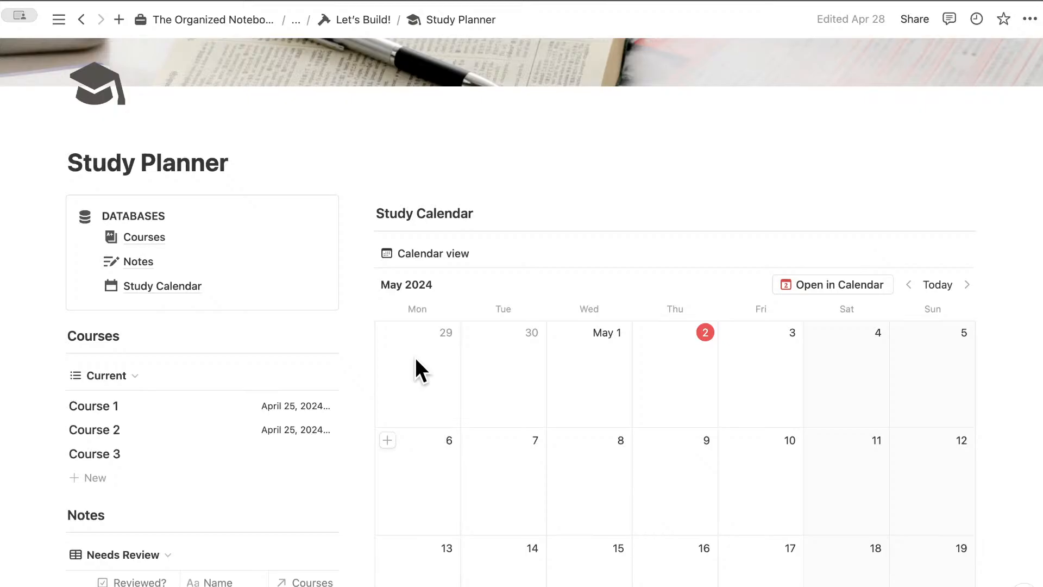
# Step: Go back to the Let's Build! page and open the blank Let's Build subpage
pyautogui.click(342, 21)
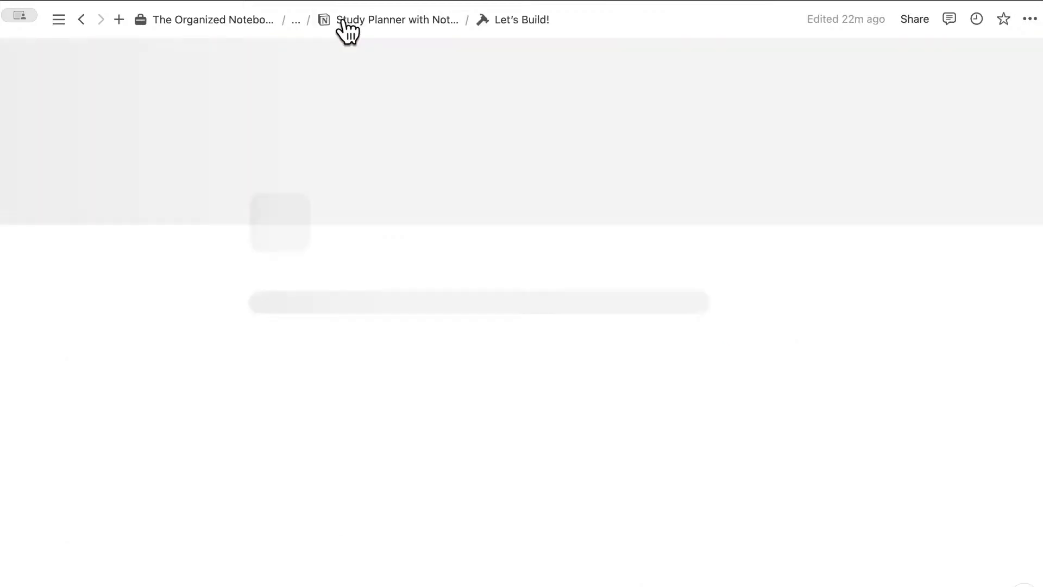
pyautogui.scroll(-2, 413, 263)
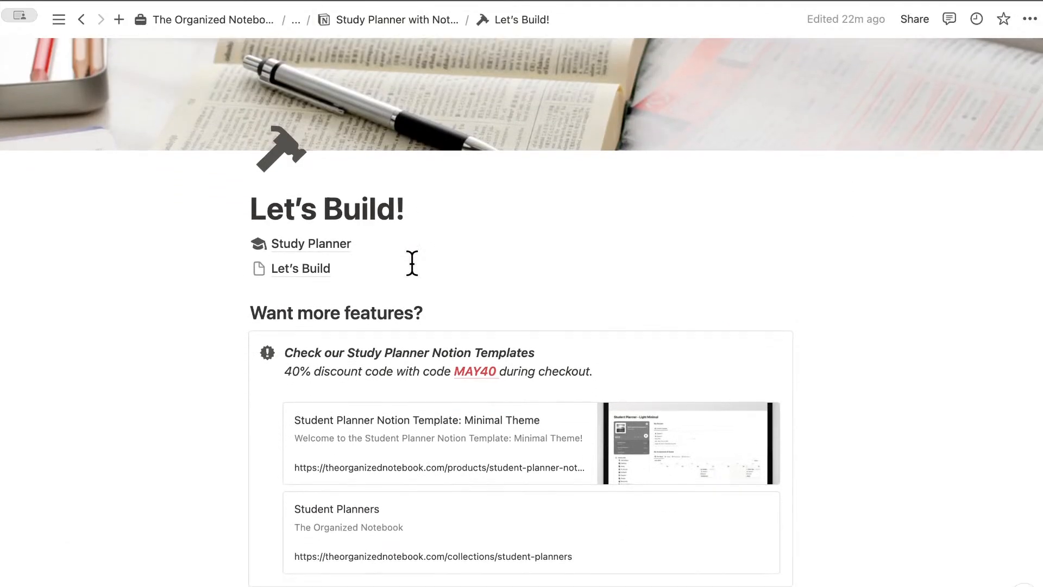
pyautogui.click(341, 270)
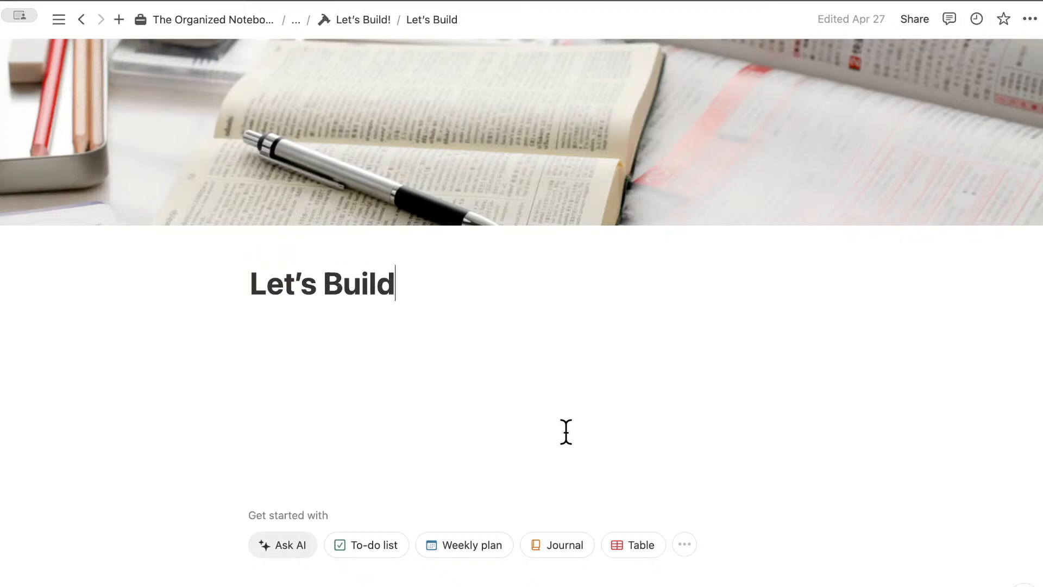
# Step: Turn on small text and full width for the Let's Build page
pyautogui.click(1030, 22)
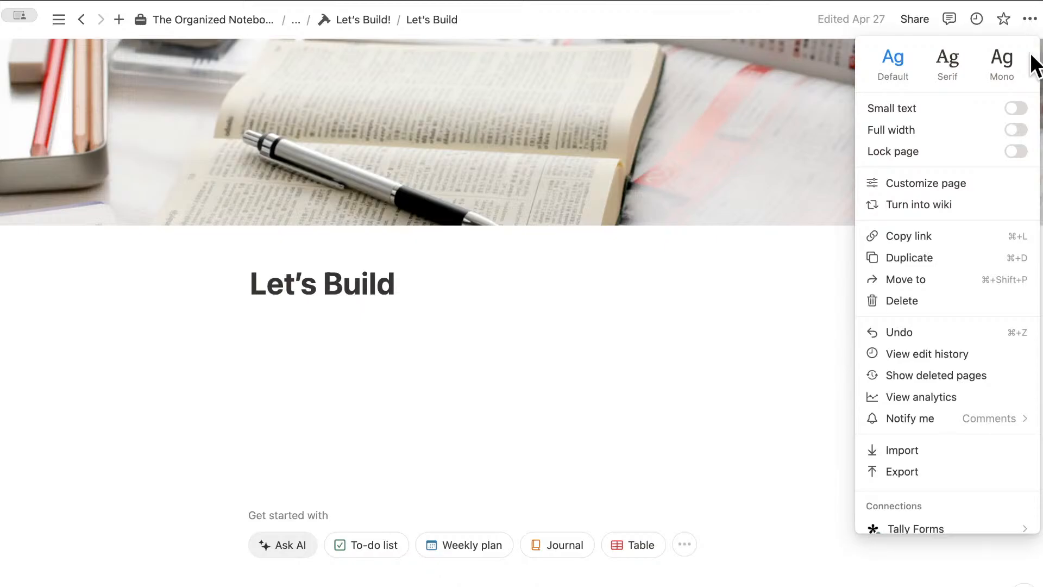
pyautogui.click(1020, 105)
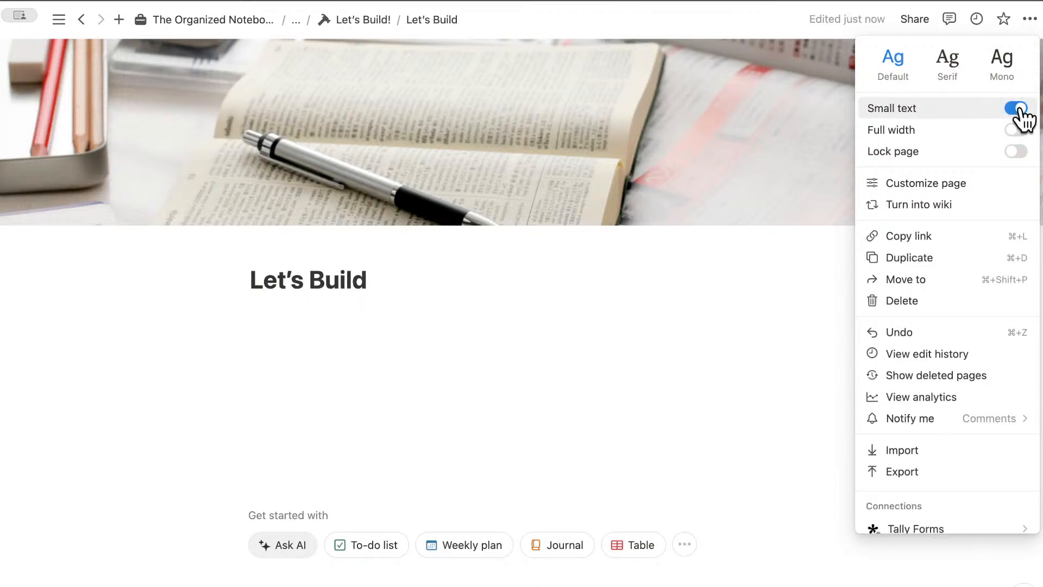
pyautogui.click(1023, 130)
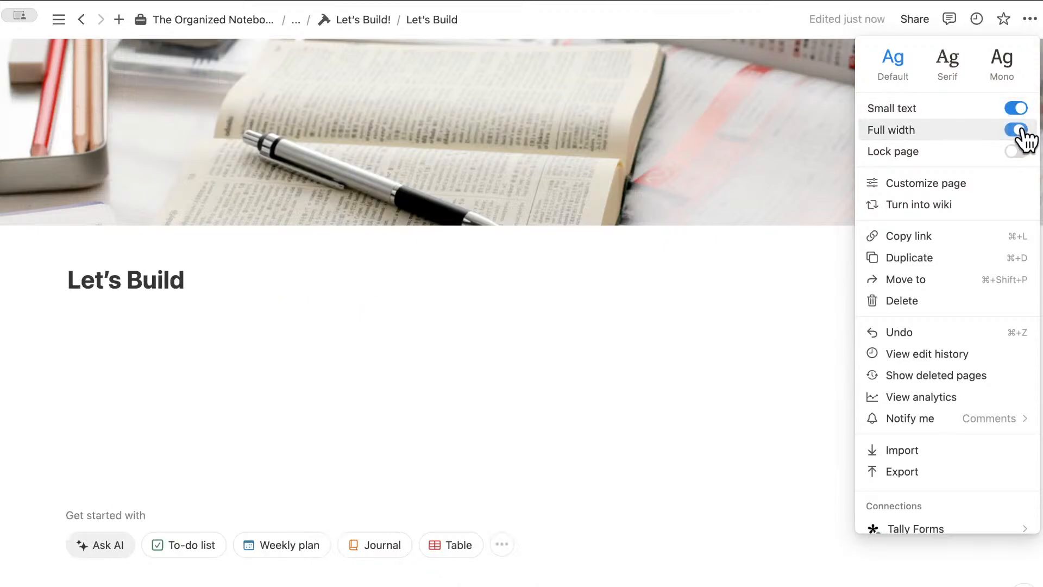
pyautogui.click(277, 274)
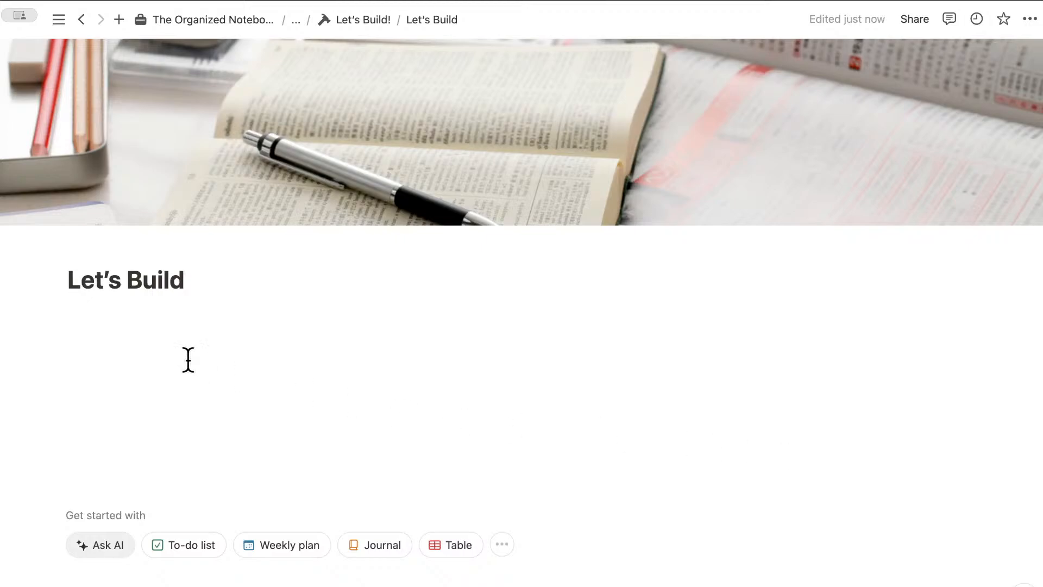
# Step: Insert a callout block below the Let's Build title and change its icon to the database icon
pyautogui.click(169, 312)
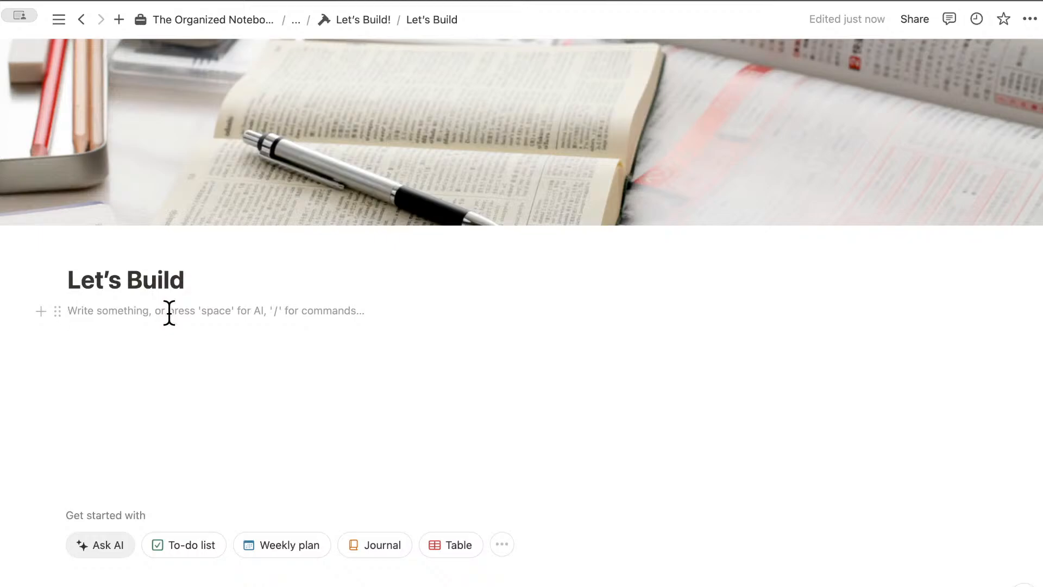
pyautogui.write('/call')
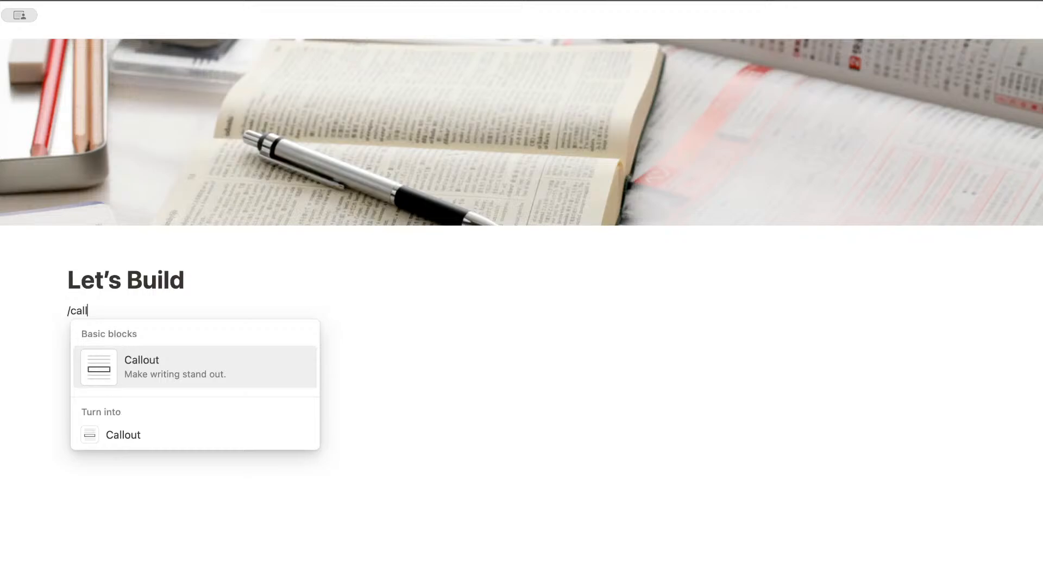
pyautogui.click(159, 365)
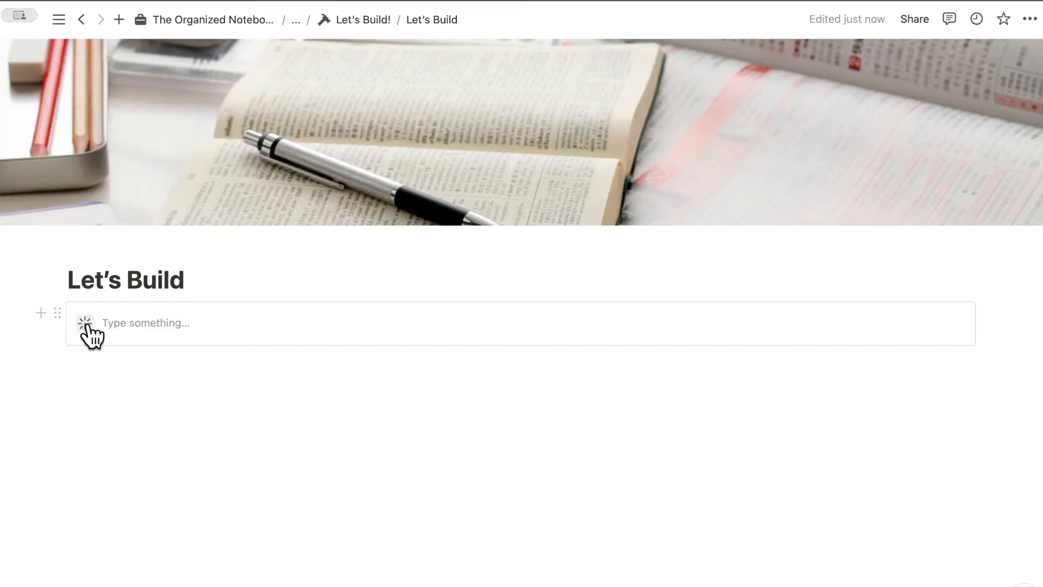
pyautogui.click(85, 325)
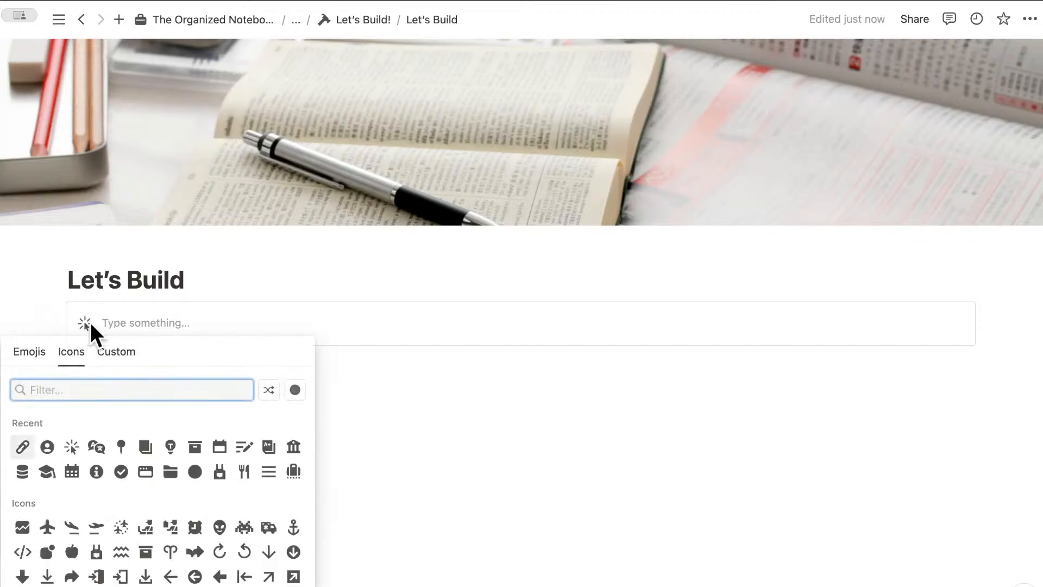
pyautogui.write('d')
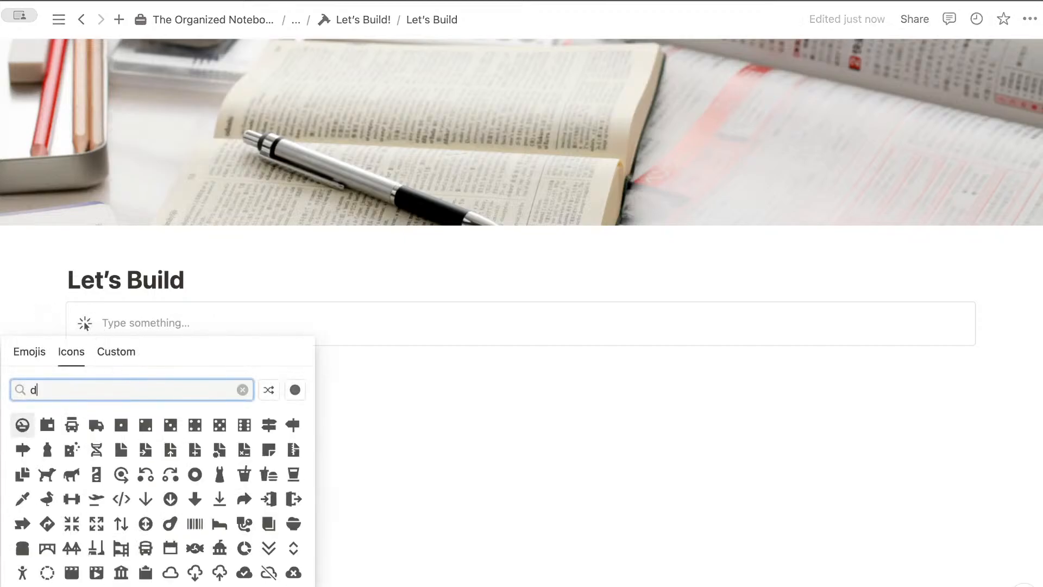
pyautogui.write('atabase')
pyautogui.click(47, 425)
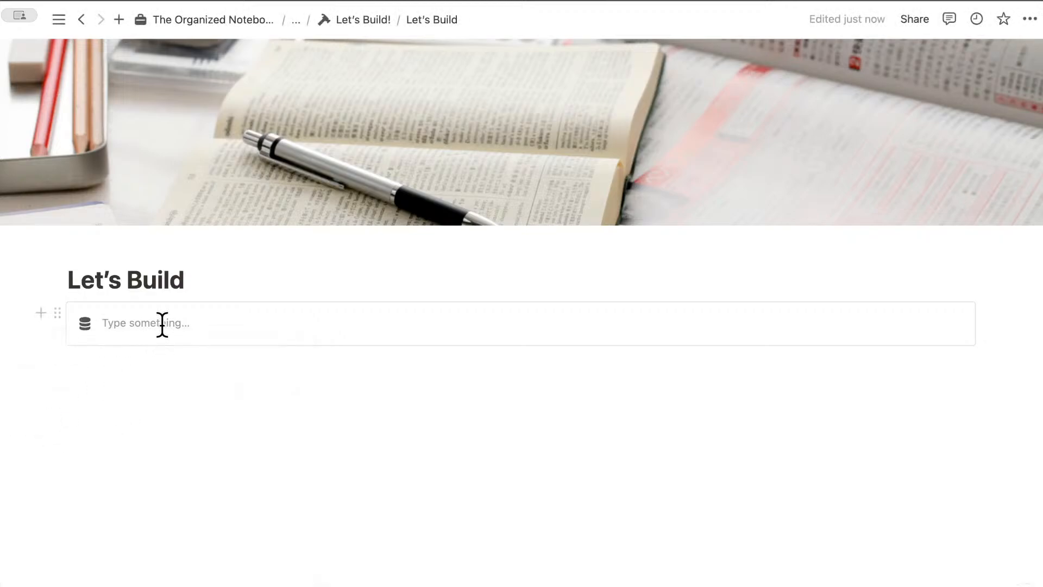
# Step: Enter DATABASES as a bold heading in the callout and start a new line beneath it
pyautogui.click(162, 325)
pyautogui.write('DATABAS')
pyautogui.press('BackSpace')
pyautogui.press('BackSpace')
pyautogui.press('BackSpace')
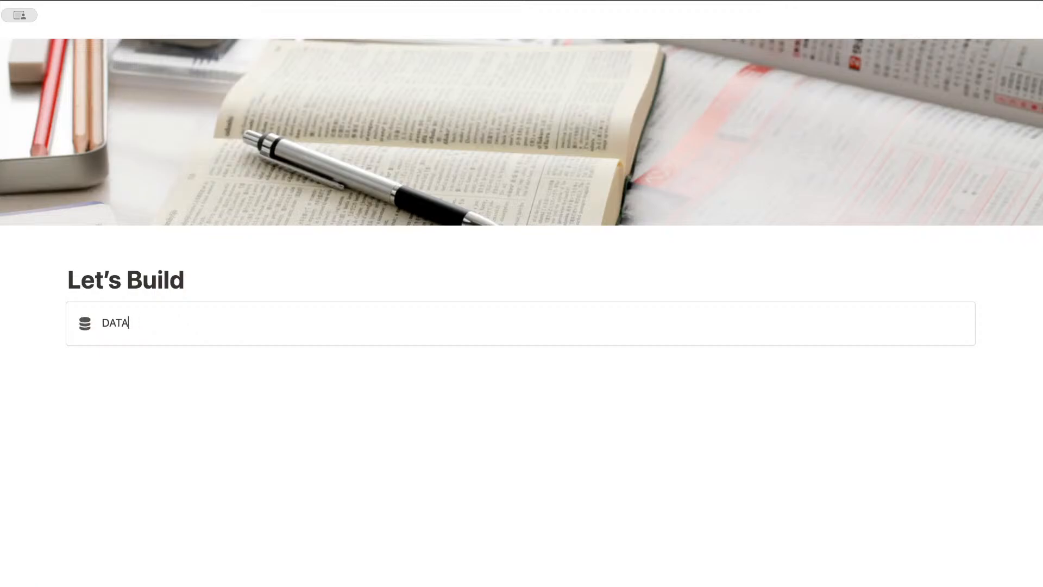
pyautogui.write('BASES')
pyautogui.doubleClick(134, 324)
pyautogui.click(322, 295)
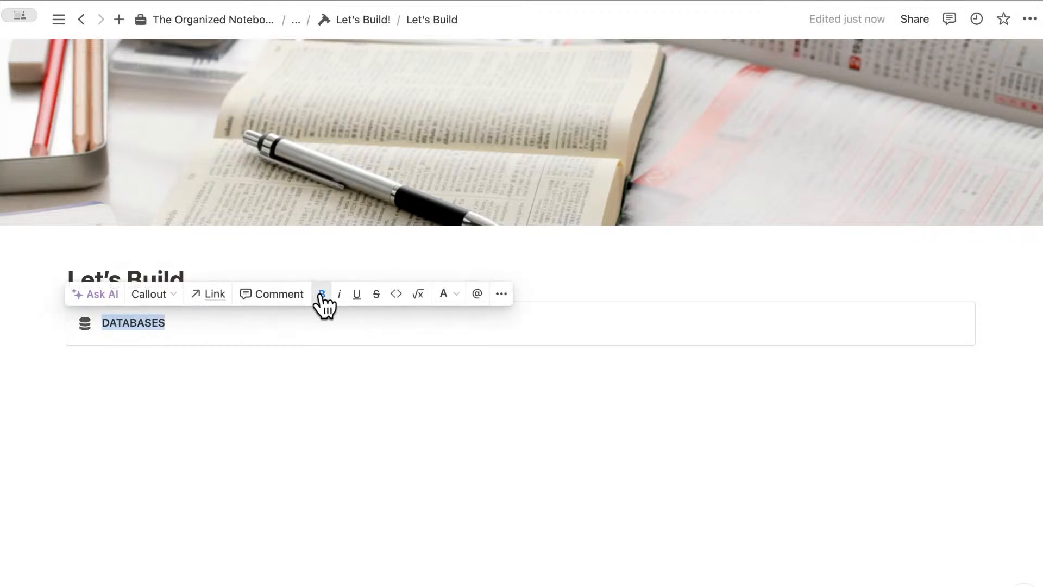
pyautogui.click(178, 324)
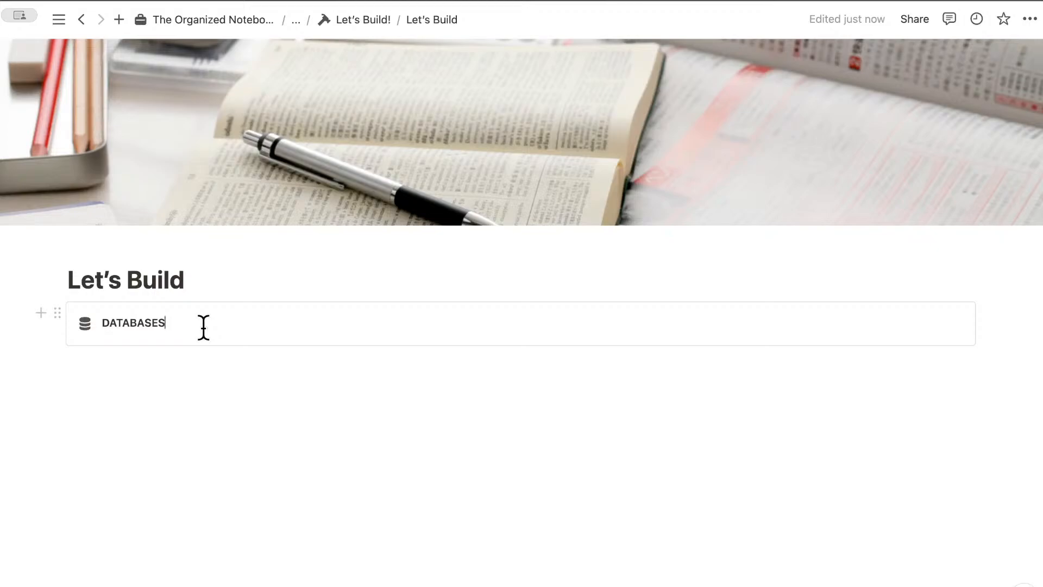
pyautogui.press('Return')
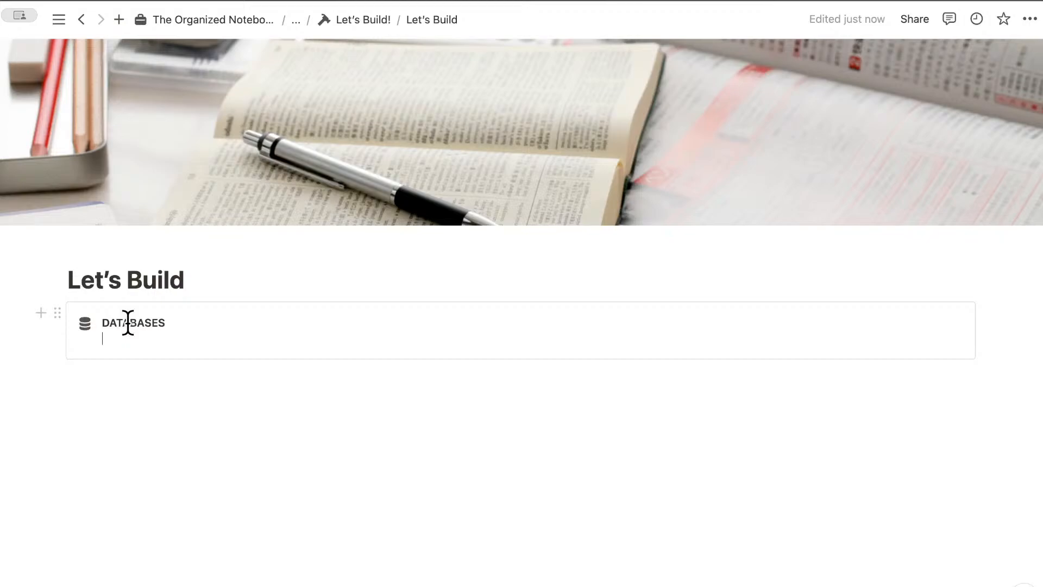
# Step: Insert a new subpage beneath the DATABASES heading in the callout and title it Courses
pyautogui.write('/[age')
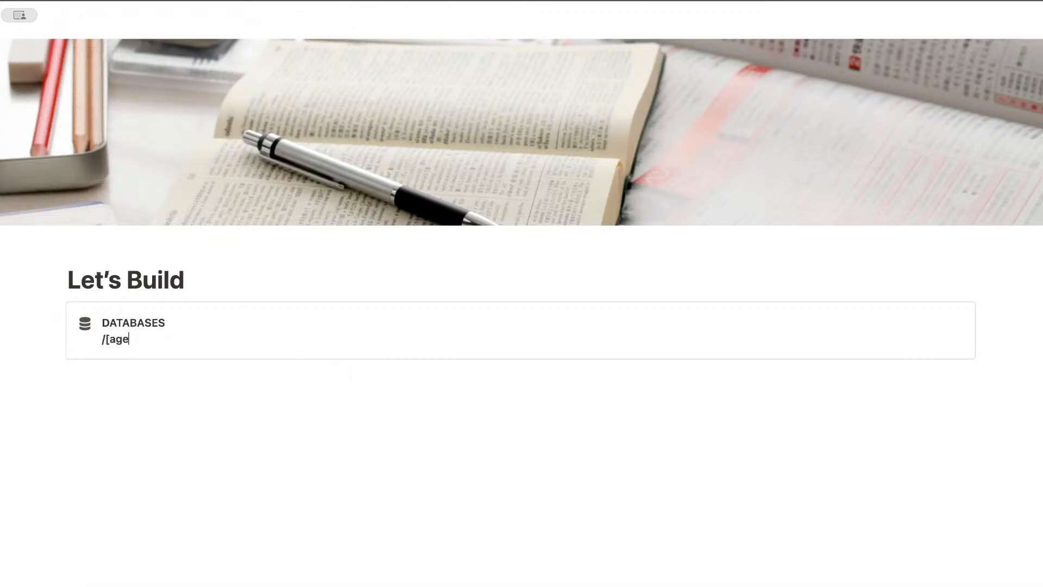
pyautogui.press('BackSpace')
pyautogui.press('BackSpace')
pyautogui.press('BackSpace')
pyautogui.press('BackSpace')
pyautogui.press('BackSpace')
pyautogui.write('/page')
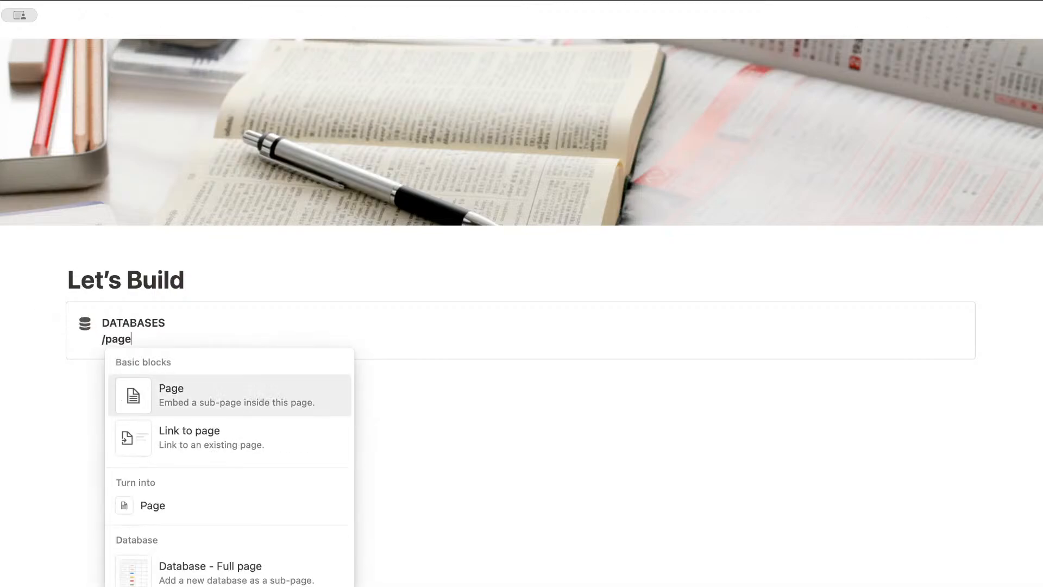
pyautogui.press('Return')
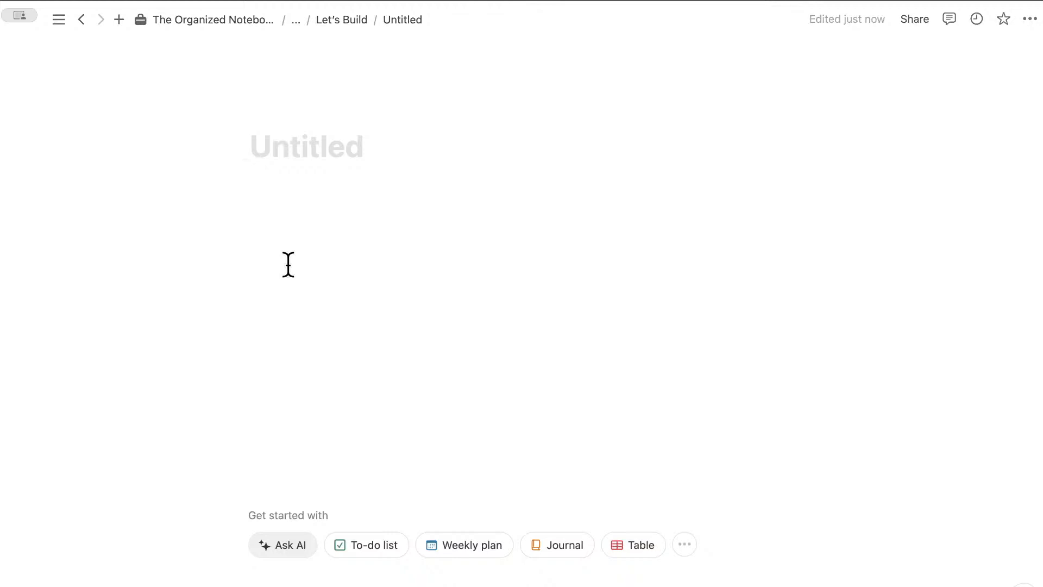
pyautogui.write('Courses')
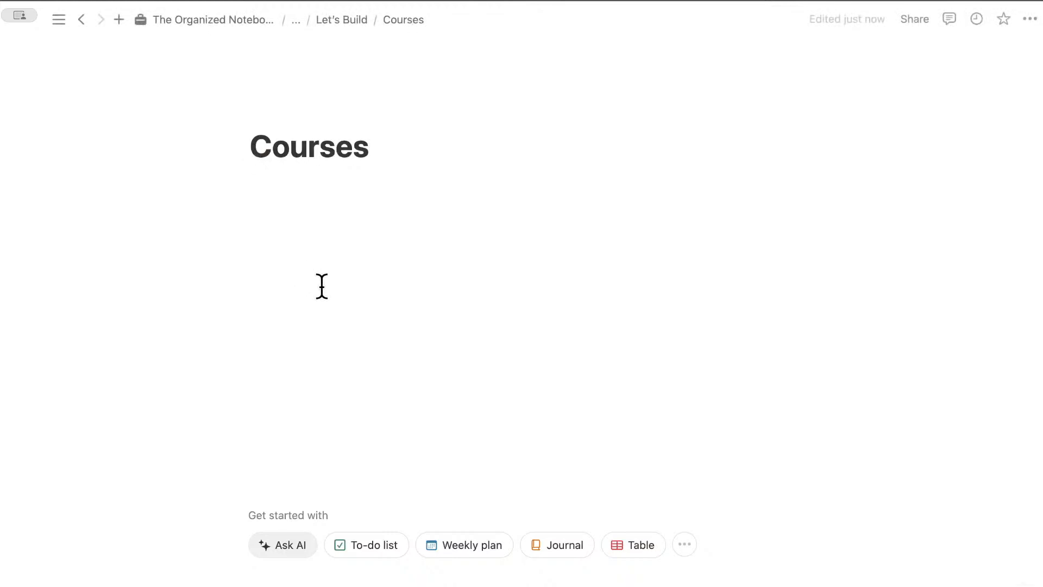
# Step: Turn the Courses page into a new blank list database
pyautogui.click(686, 546)
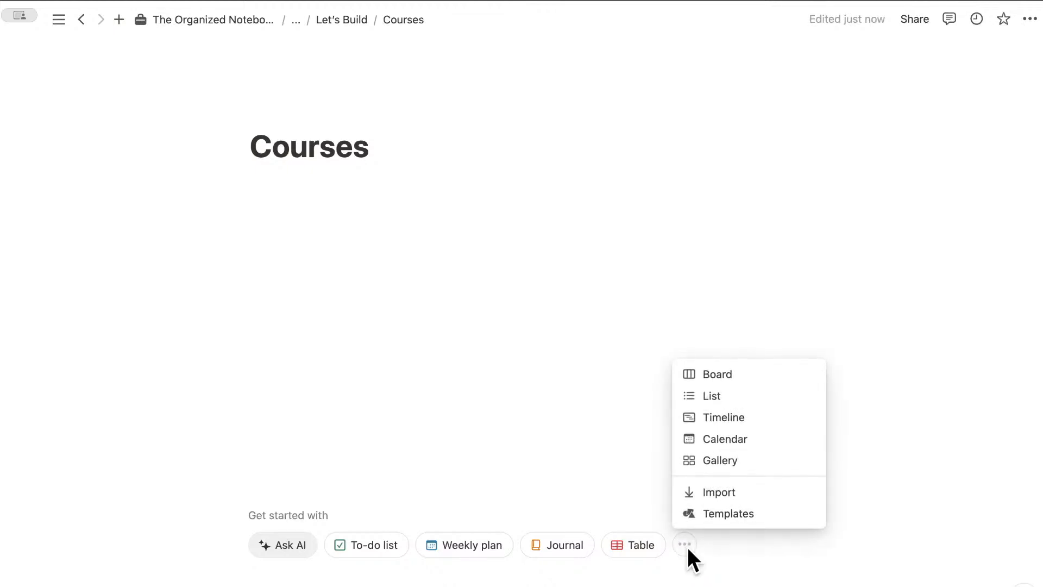
pyautogui.click(701, 403)
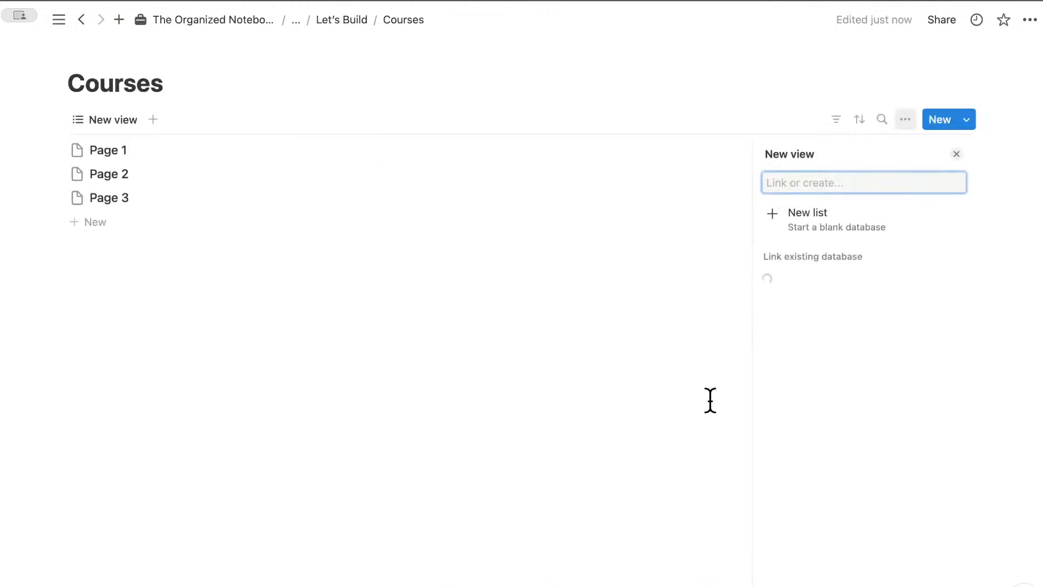
pyautogui.click(835, 235)
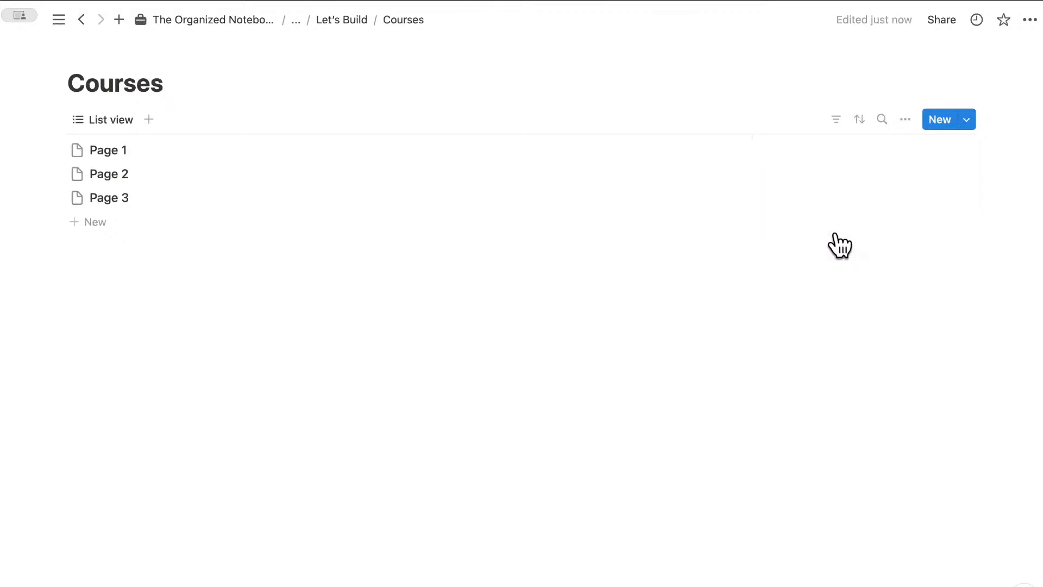
# Step: Search the icon set for "book" and give the Courses page the A+ book icon
pyautogui.moveTo(121, 75)
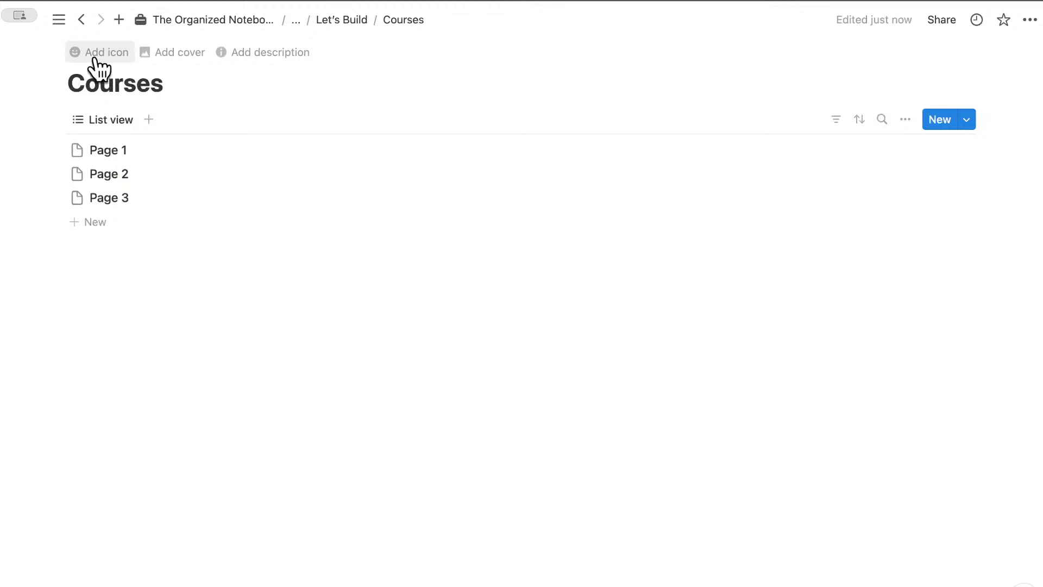
pyautogui.click(100, 55)
pyautogui.click(71, 114)
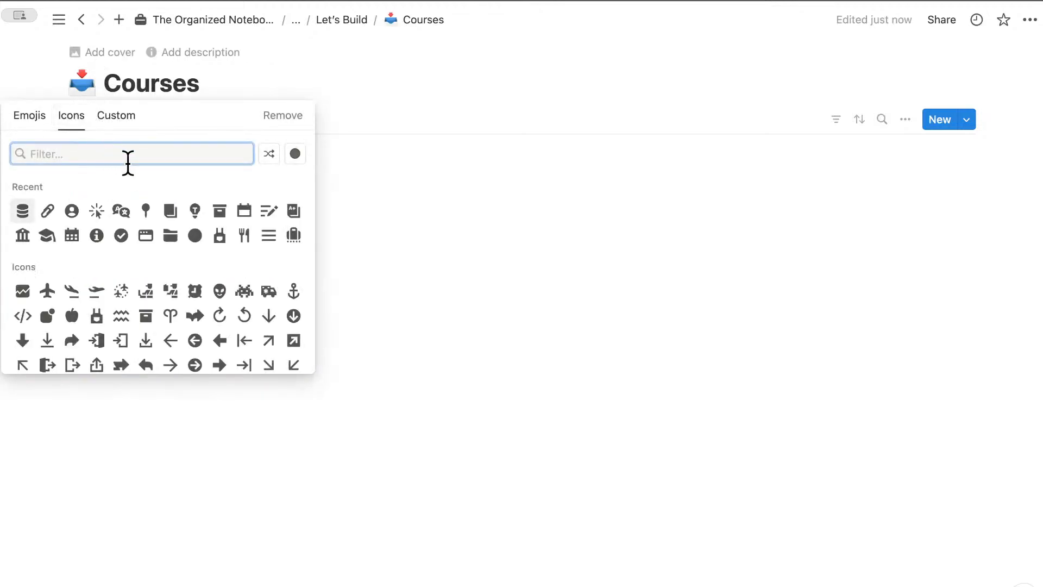
pyautogui.write('boook')
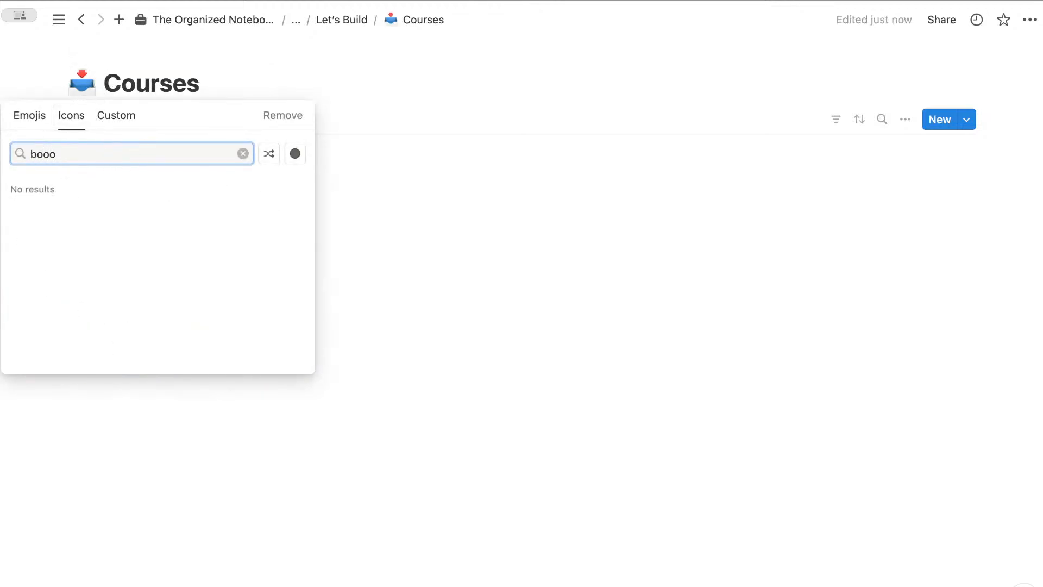
pyautogui.press('BackSpace')
pyautogui.click(121, 188)
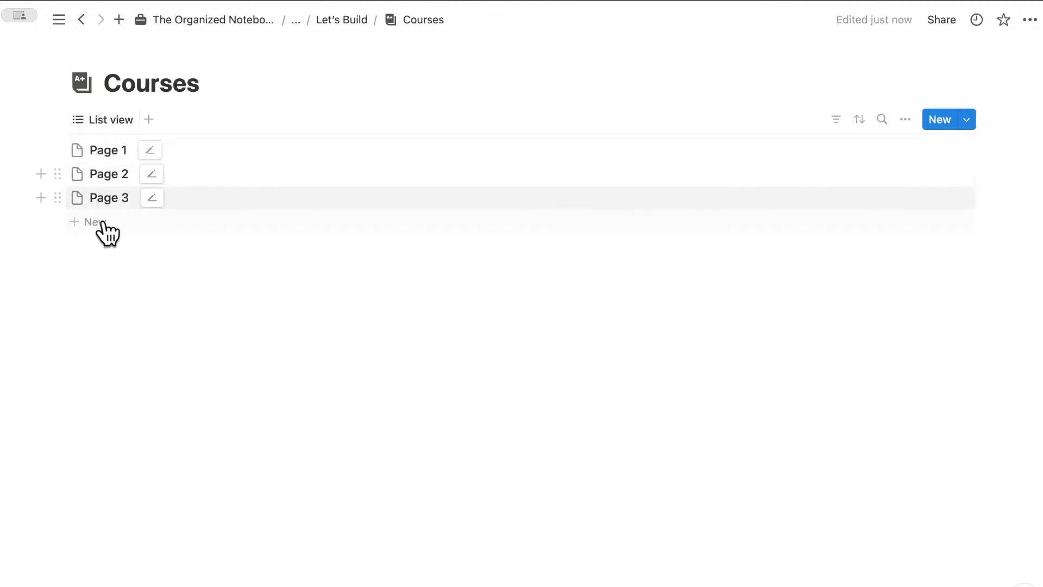
# Step: Rename the Courses database's list view to Current and return to the list
pyautogui.click(108, 124)
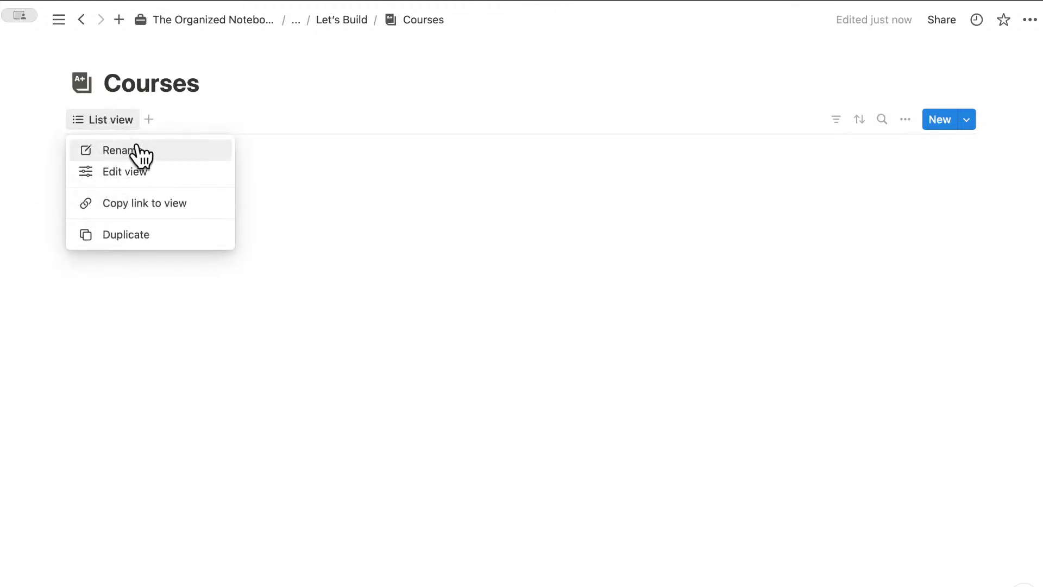
pyautogui.click(146, 153)
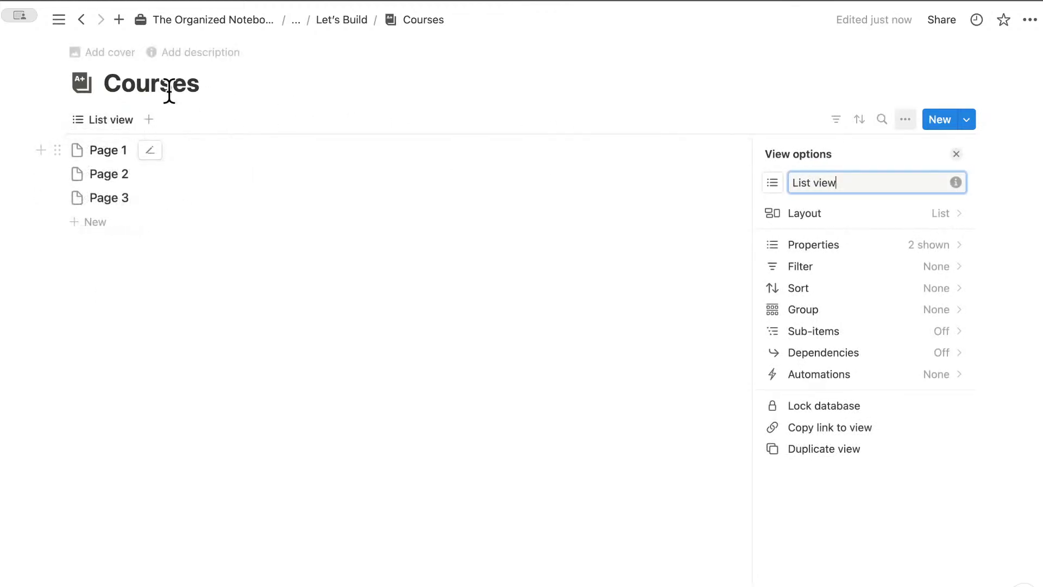
pyautogui.moveTo(813, 183); pyautogui.dragTo(833, 182)
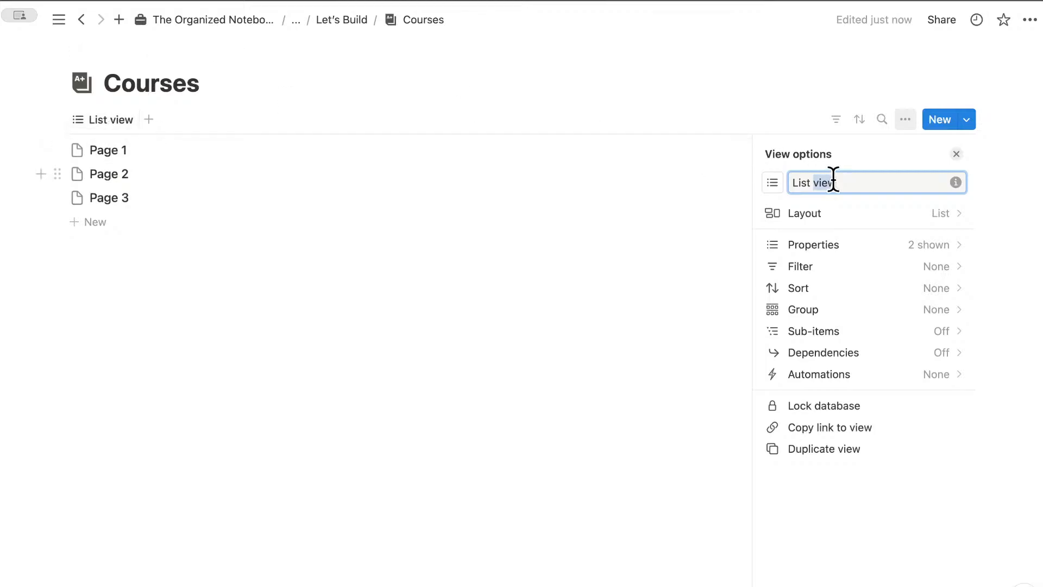
pyautogui.press('BackSpace')
pyautogui.press('BackSpace')
pyautogui.press('BackSpace')
pyautogui.press('BackSpace')
pyautogui.press('BackSpace')
pyautogui.press('BackSpace')
pyautogui.write('Current')
pyautogui.click(634, 181)
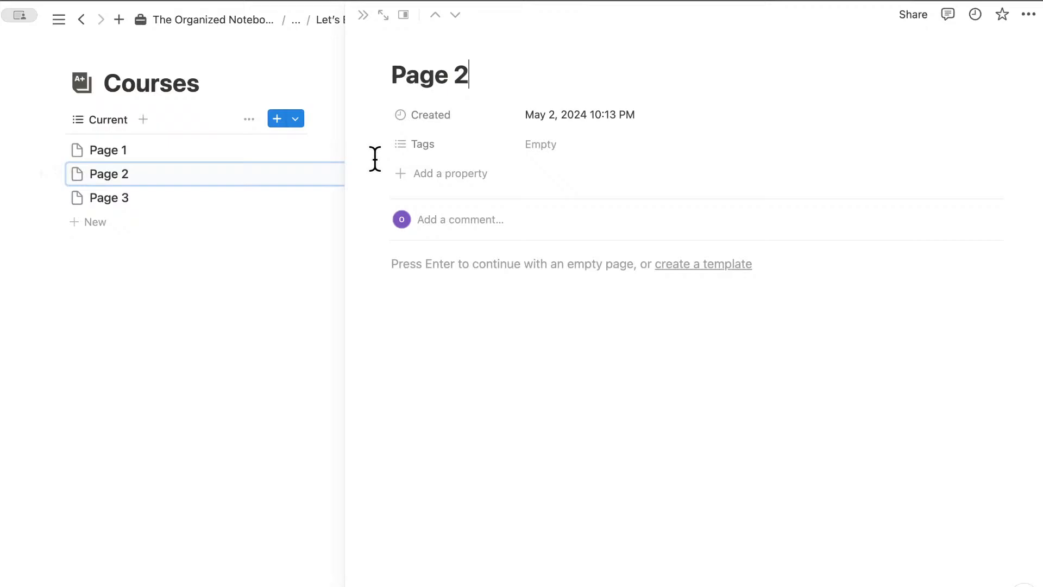
pyautogui.click(363, 15)
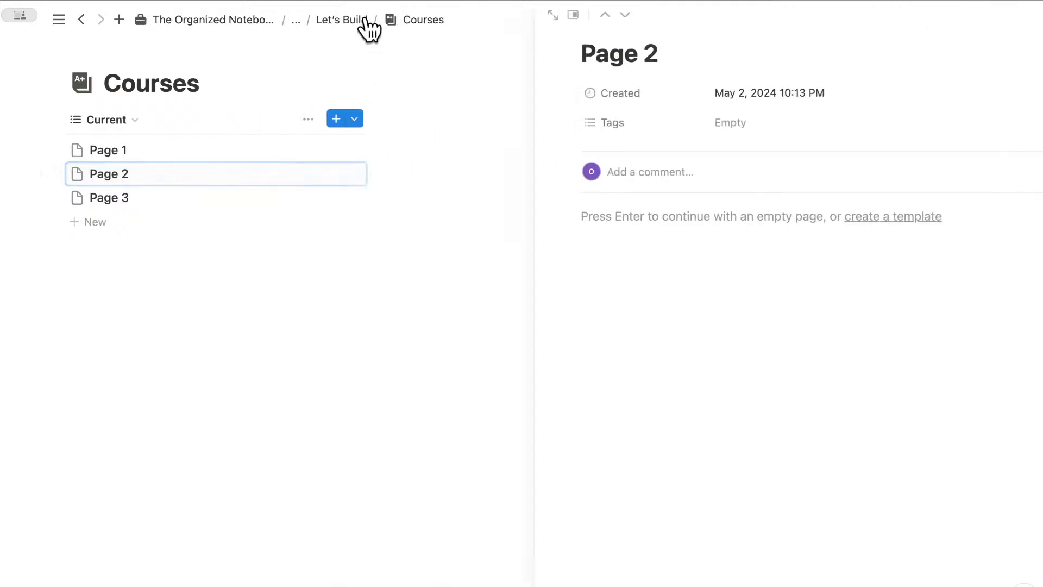
# Step: Rename the Page 1 entry in the Courses list to Course 1
pyautogui.click(111, 162)
pyautogui.tripleClick(426, 79)
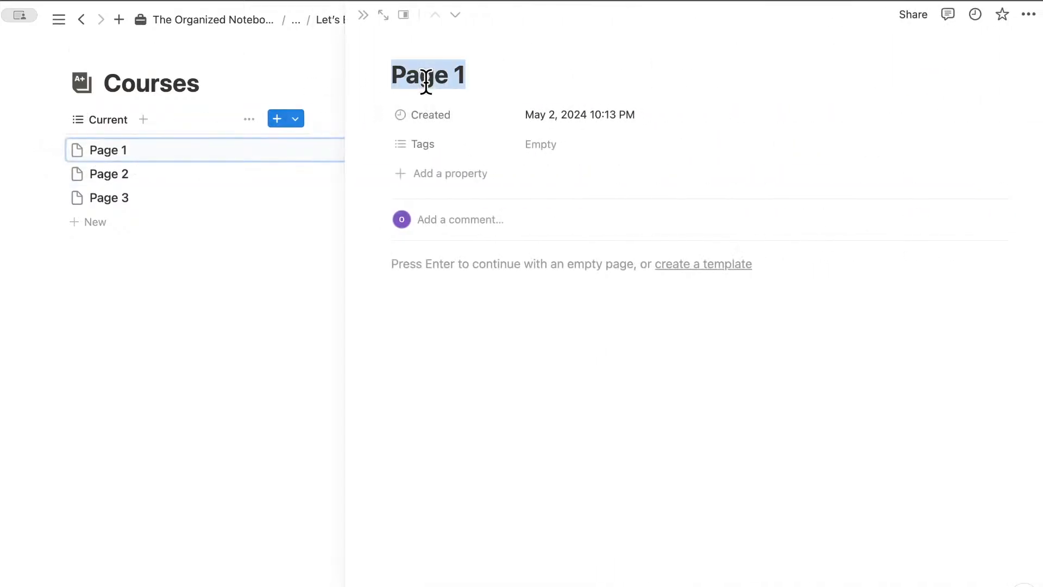
pyautogui.write('Course 1')
pyautogui.click(363, 16)
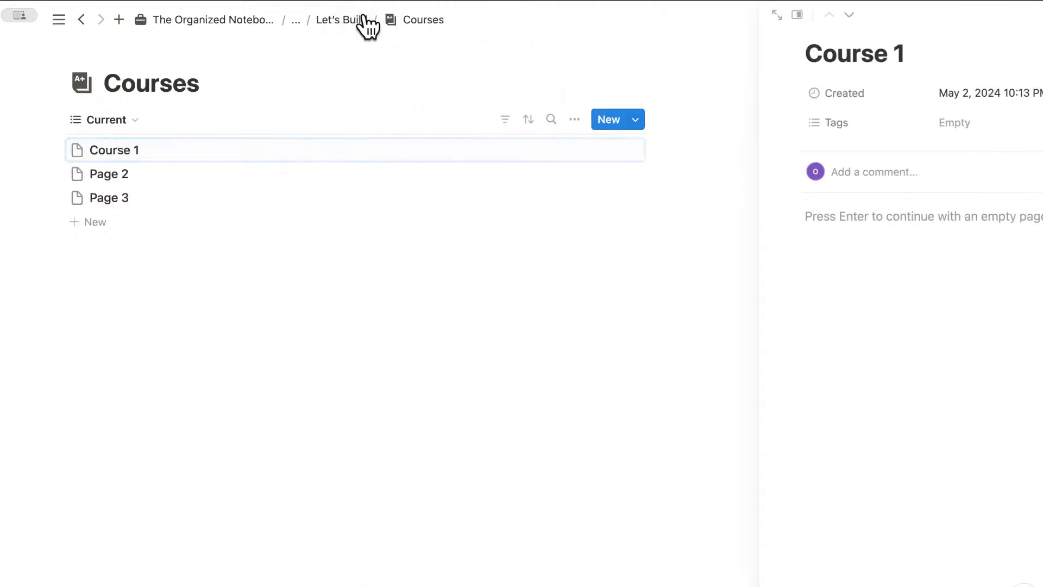
# Step: Rename the Page 2 entry in the Courses list to Course 2
pyautogui.click(111, 175)
pyautogui.tripleClick(466, 70)
pyautogui.press('BackSpace')
pyautogui.press('Return')
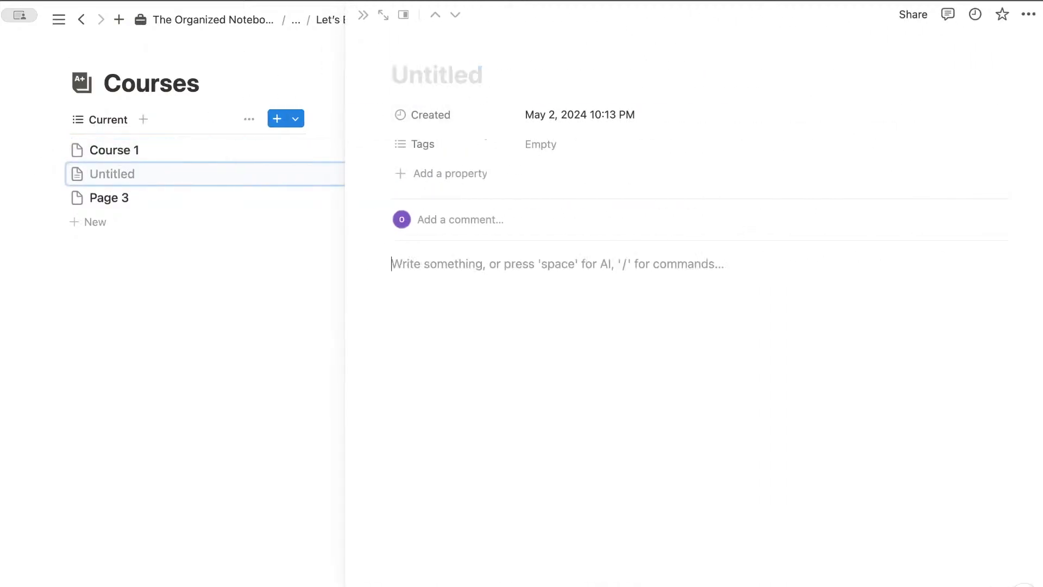
pyautogui.click(435, 75)
pyautogui.write('Course')
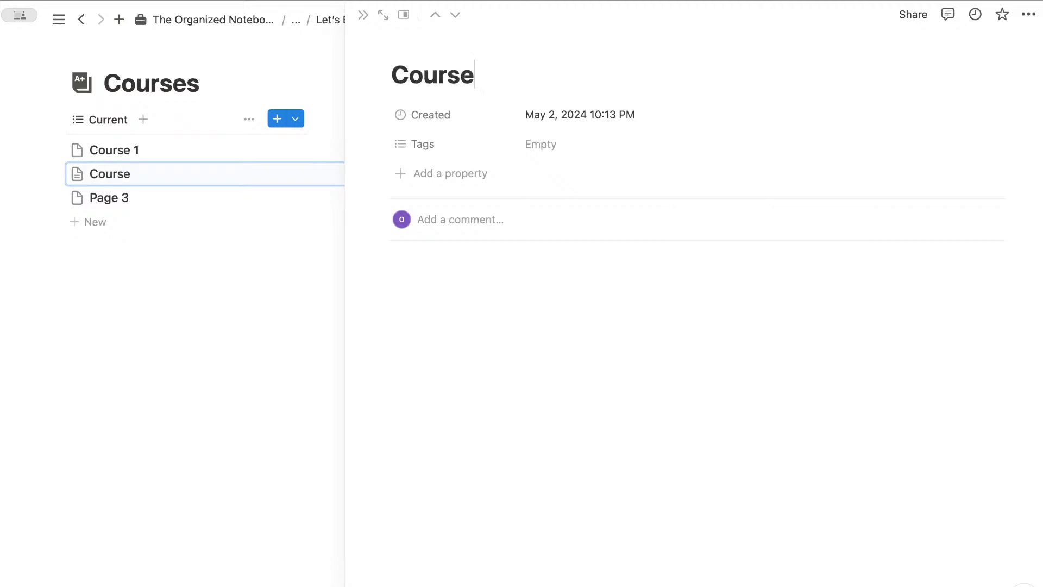
pyautogui.write(' 2')
# Step: Rename the Page 3 entry to Course 3 and close its page preview
pyautogui.click(120, 202)
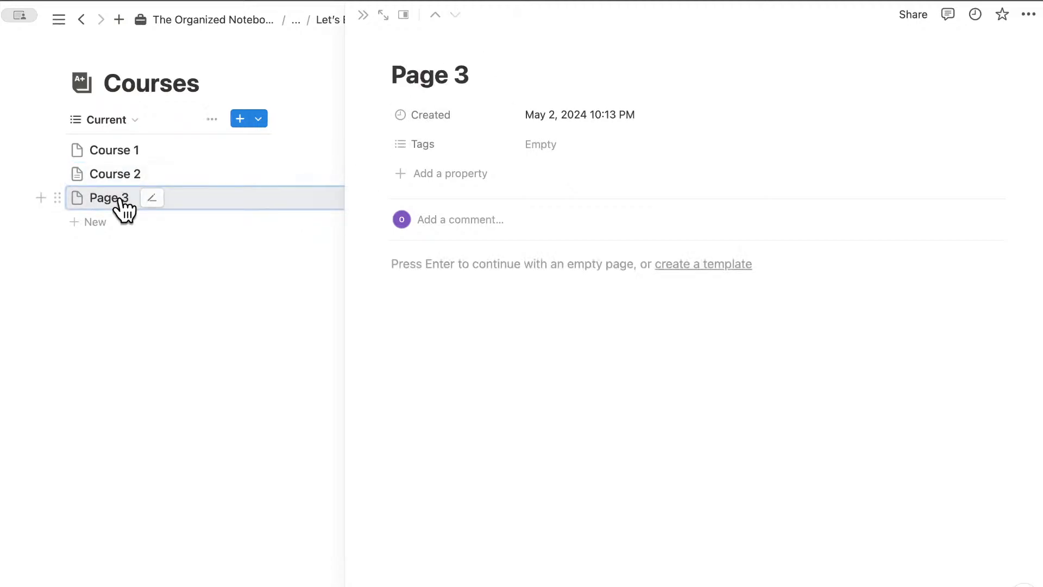
pyautogui.tripleClick(455, 75)
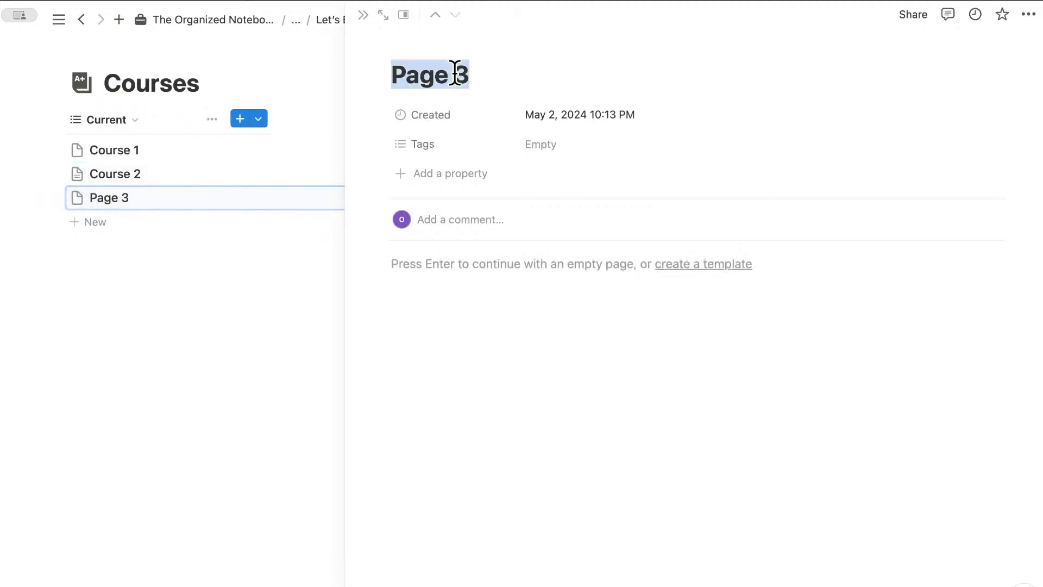
pyautogui.write('Course 3')
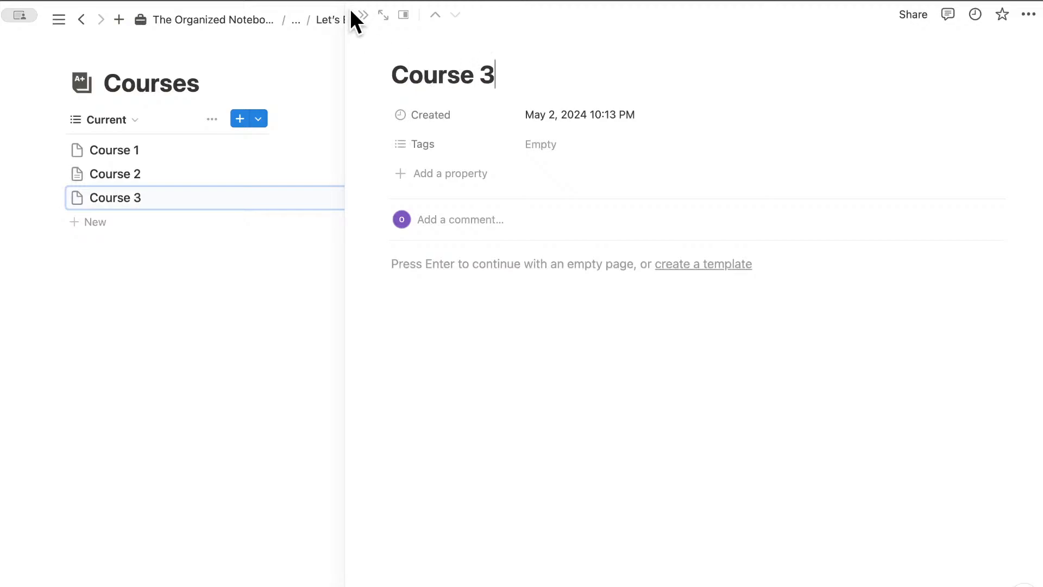
pyautogui.click(363, 15)
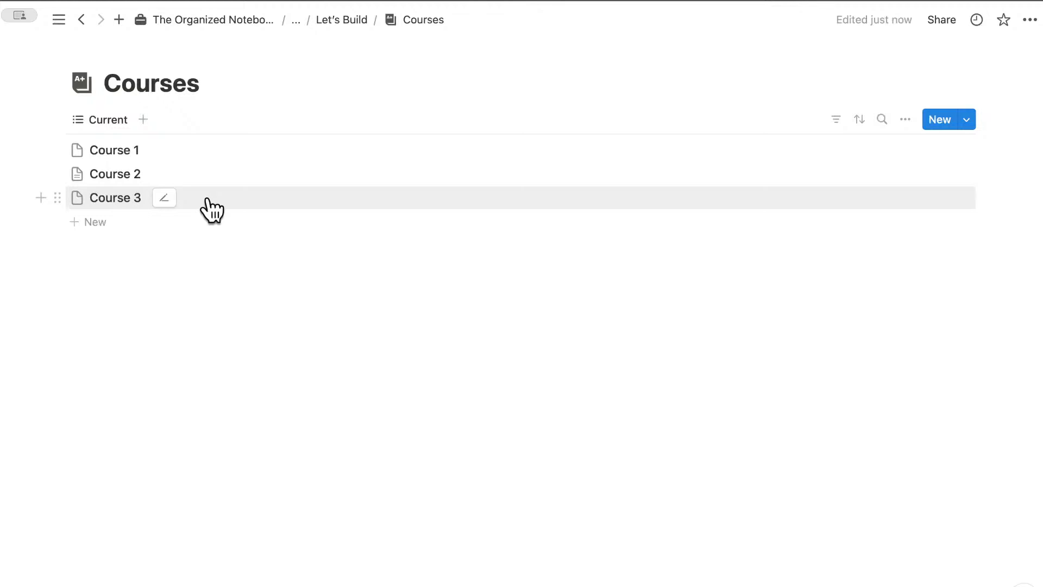
# Step: Open Course 1 and delete the Created property from the database
pyautogui.click(122, 159)
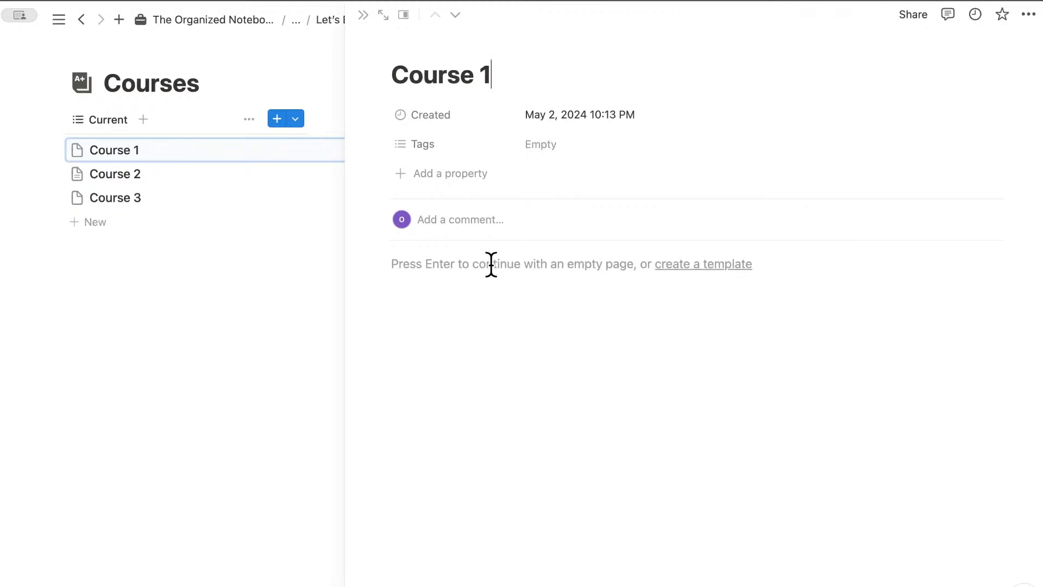
pyautogui.click(459, 114)
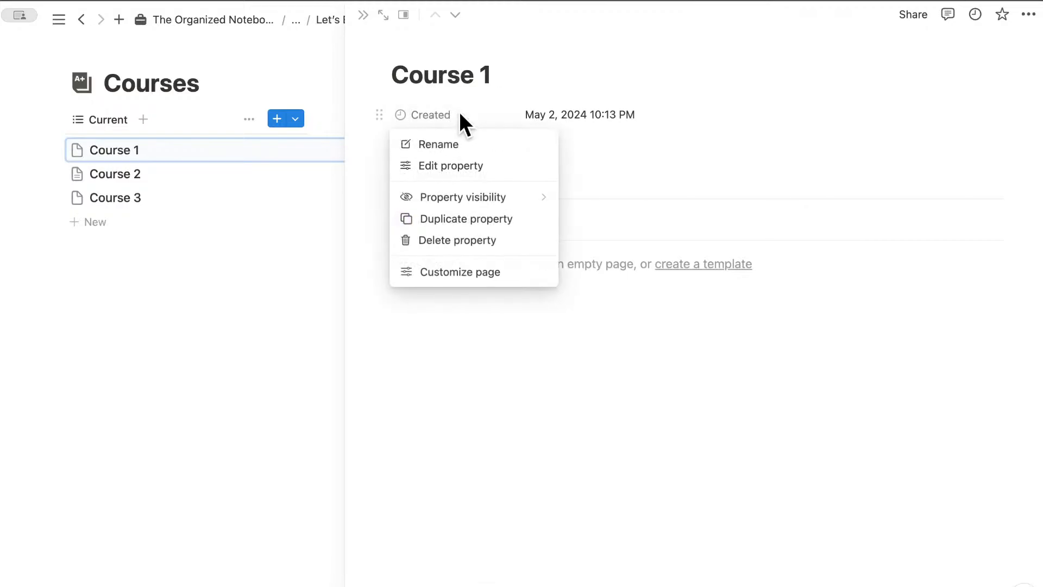
pyautogui.click(489, 241)
pyautogui.click(521, 322)
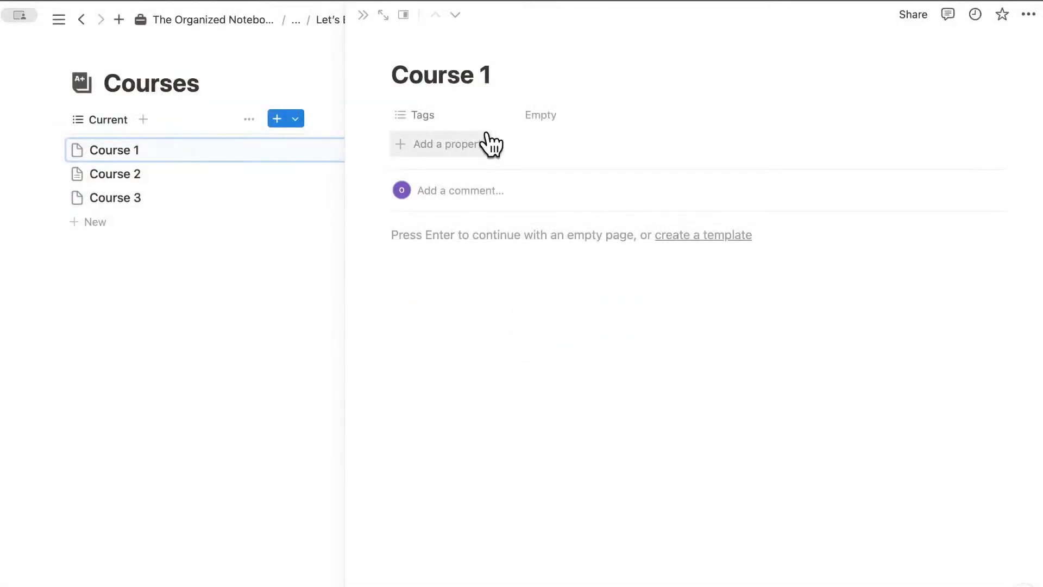
# Step: Create the options Current and Archive in Course 1's Tags property, leaving Archive assigned
pyautogui.click(542, 117)
pyautogui.write('Cur')
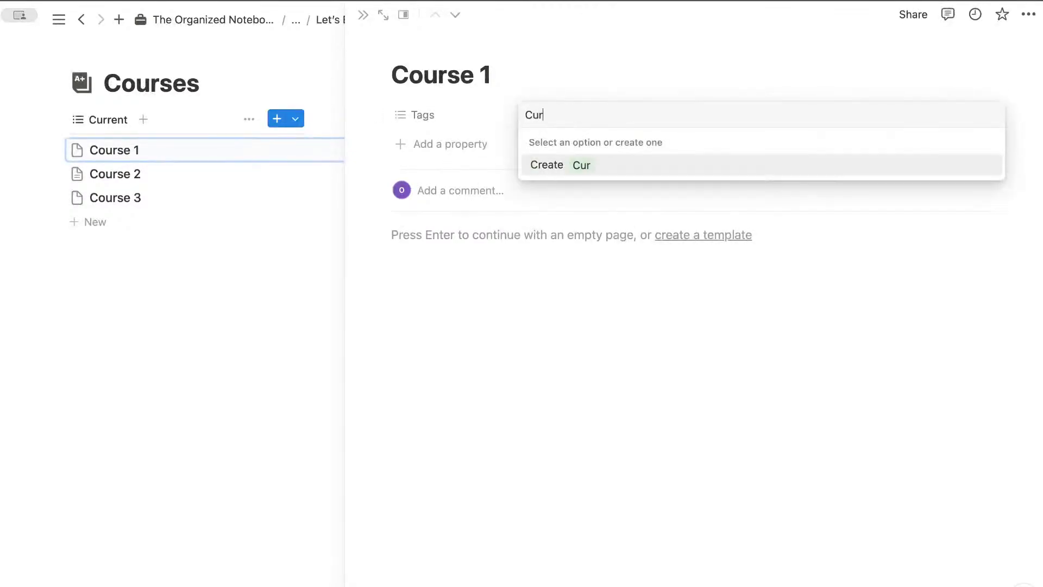
pyautogui.write('rent')
pyautogui.press('Return')
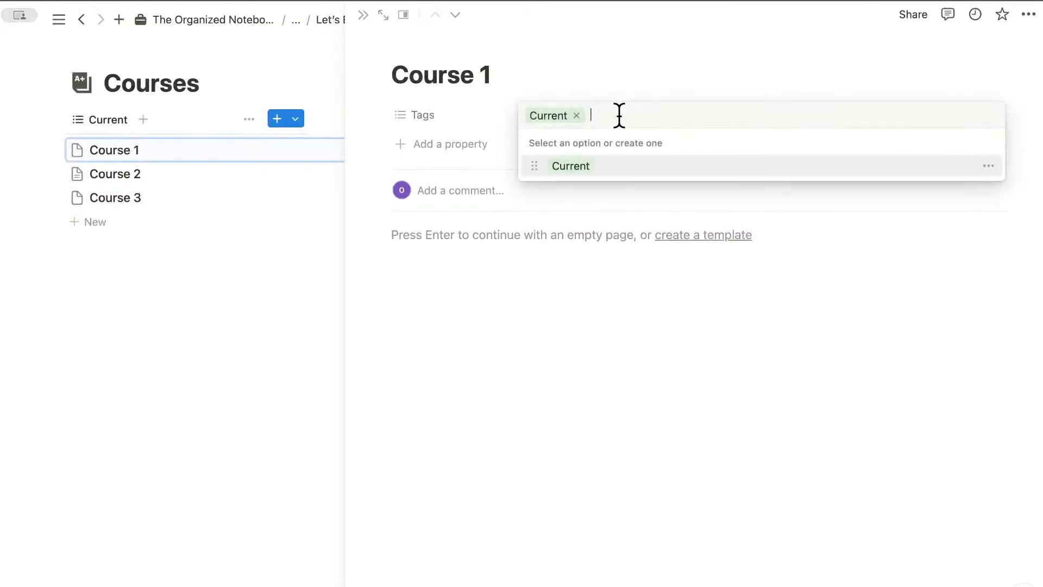
pyautogui.click(577, 115)
pyautogui.write('Archive')
pyautogui.press('Return')
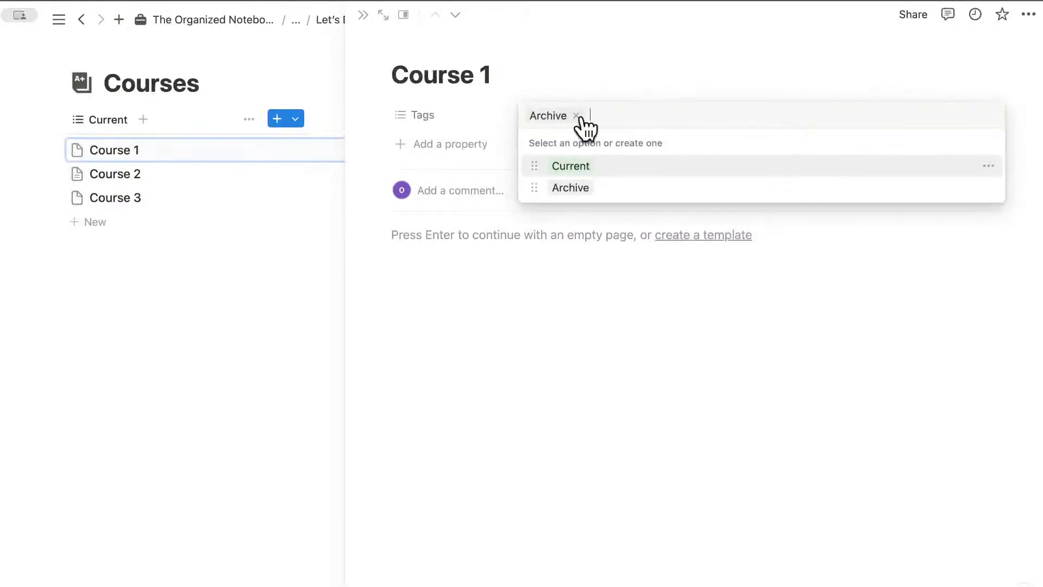
# Step: Set the colour of the Archive tag option to red
pyautogui.click(989, 187)
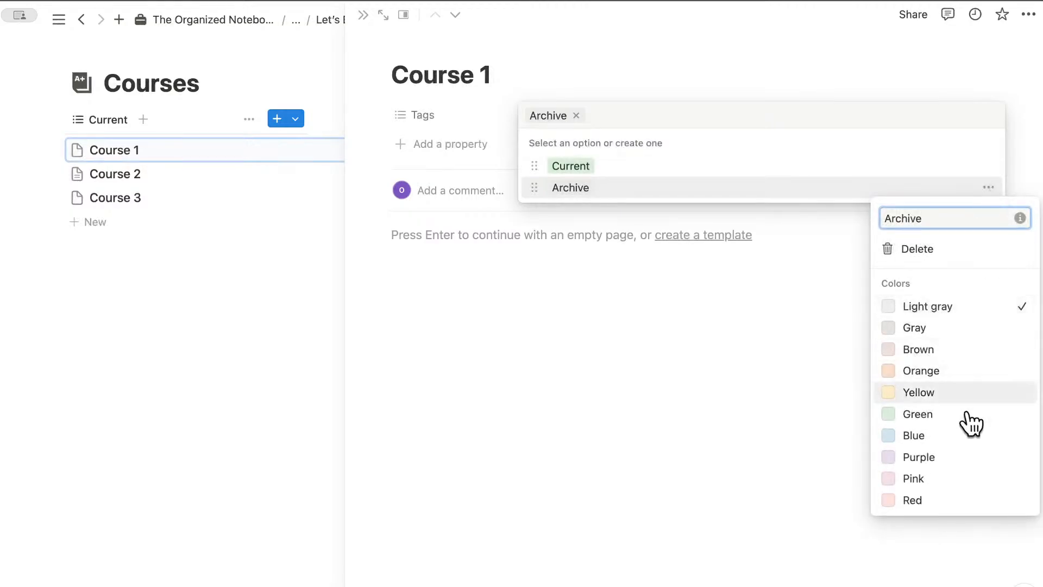
pyautogui.click(960, 500)
pyautogui.click(697, 120)
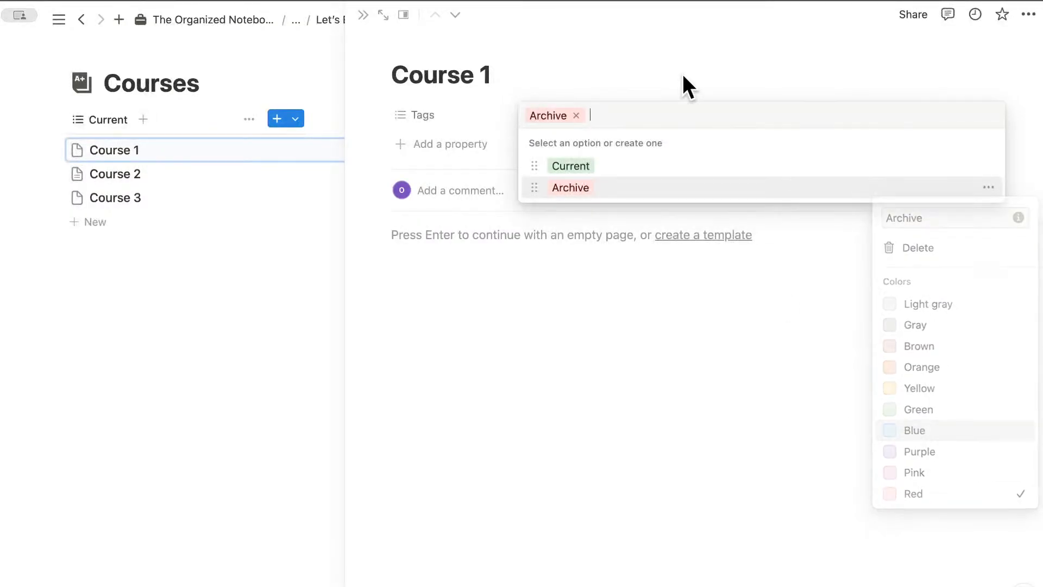
# Step: Replace the Archive tag on Course 1 with Current
pyautogui.click(609, 173)
pyautogui.click(576, 115)
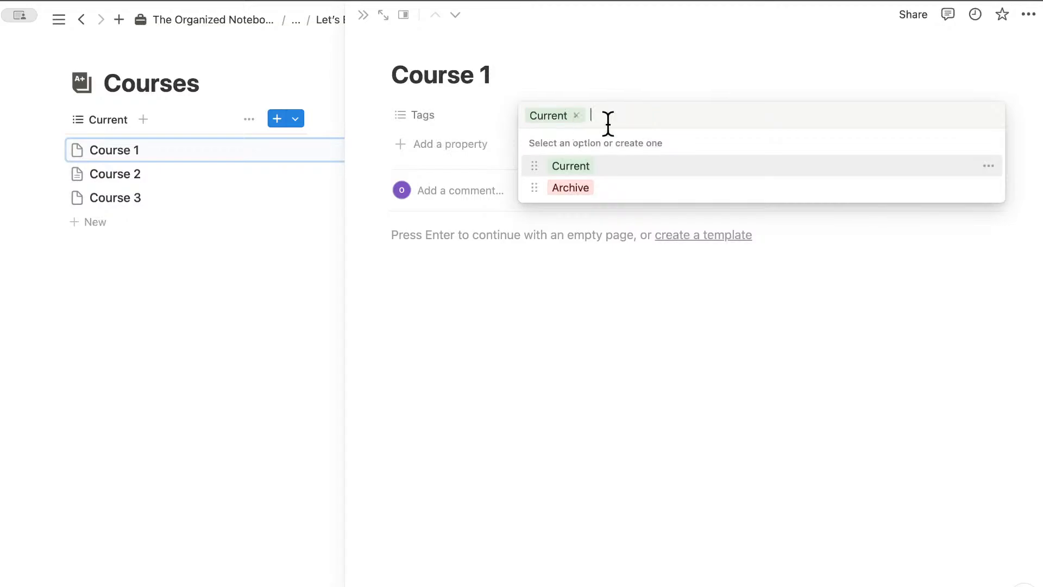
pyautogui.click(608, 81)
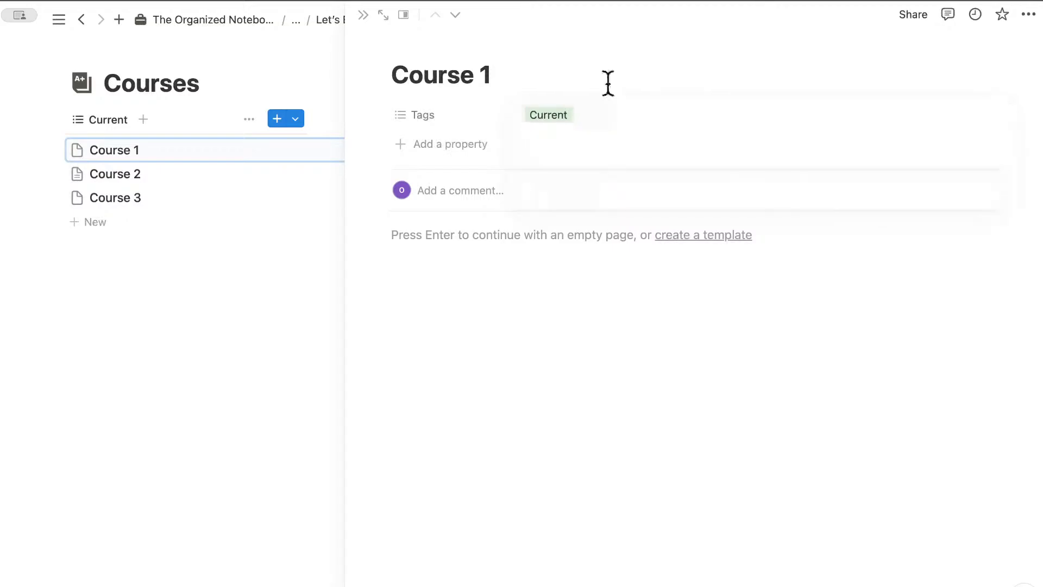
# Step: Change the Tags property's type from multi-select to Select
pyautogui.click(454, 114)
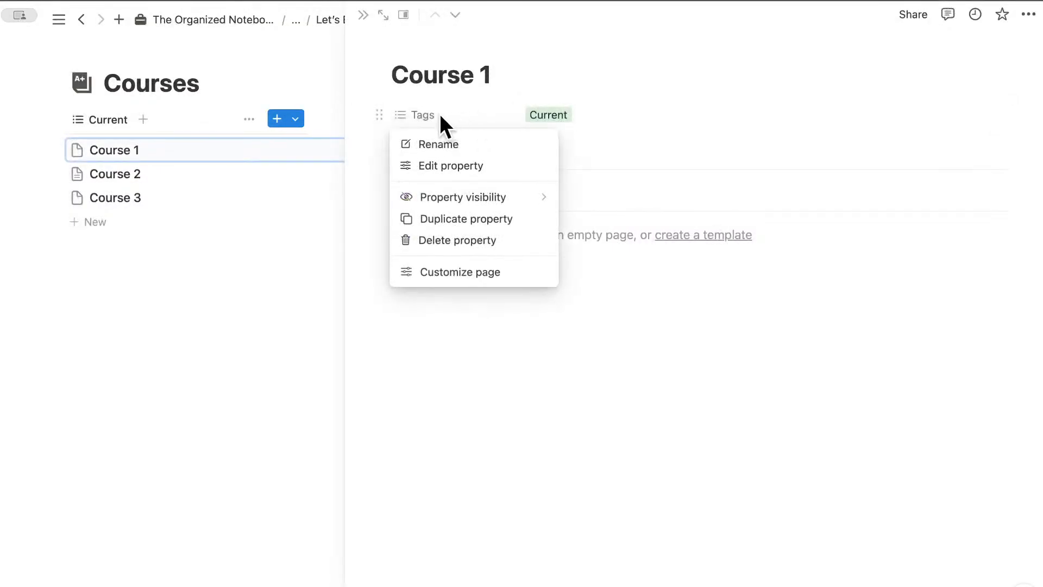
pyautogui.click(459, 166)
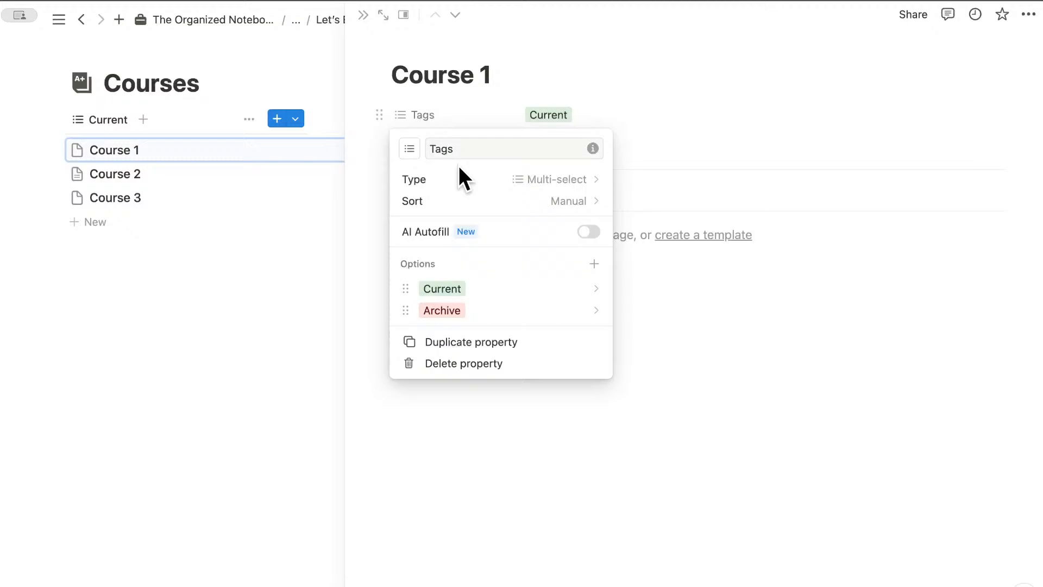
pyautogui.click(568, 188)
pyautogui.write('sele')
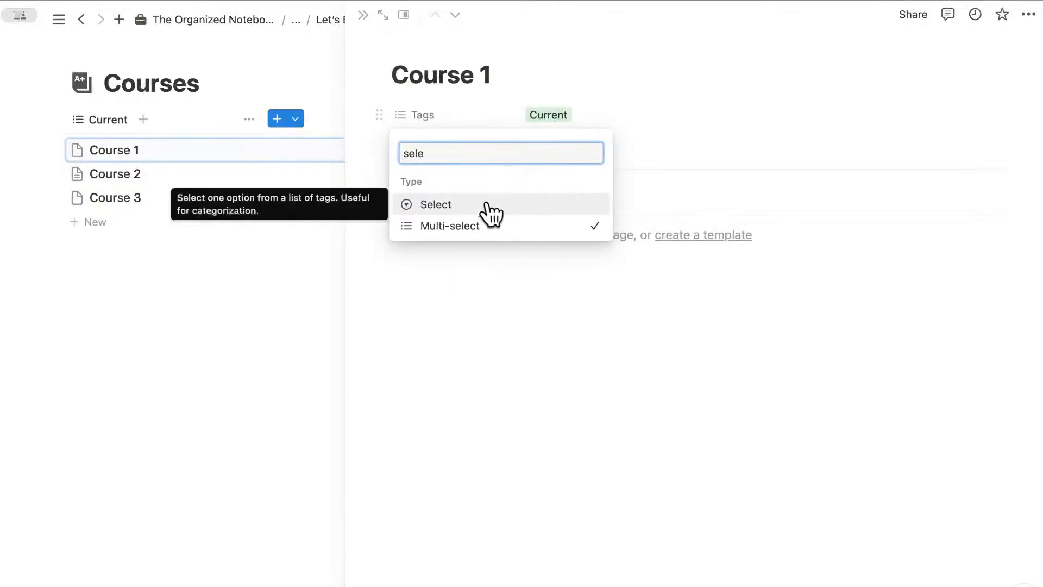
pyautogui.click(492, 212)
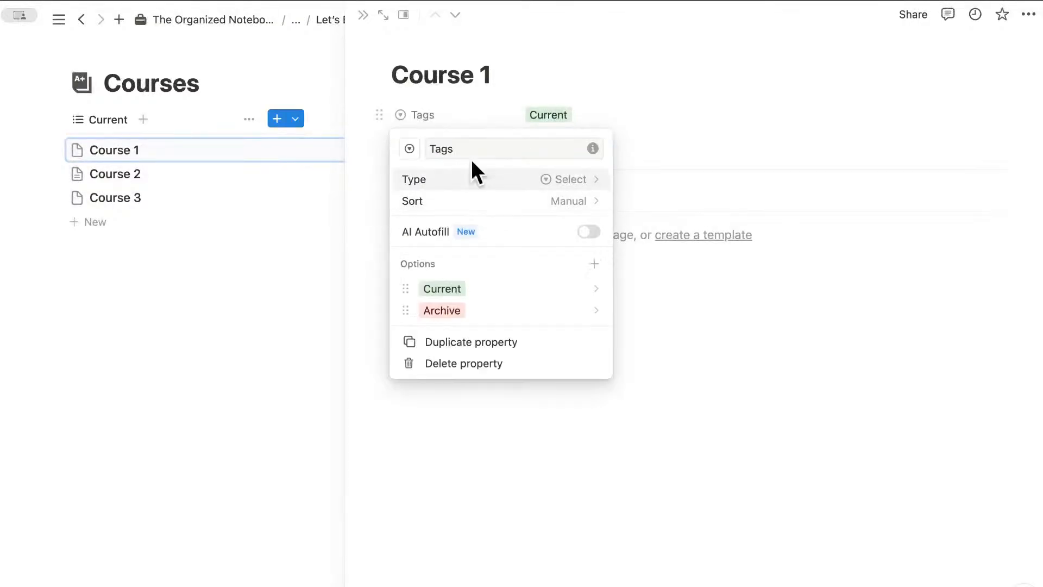
pyautogui.click(500, 117)
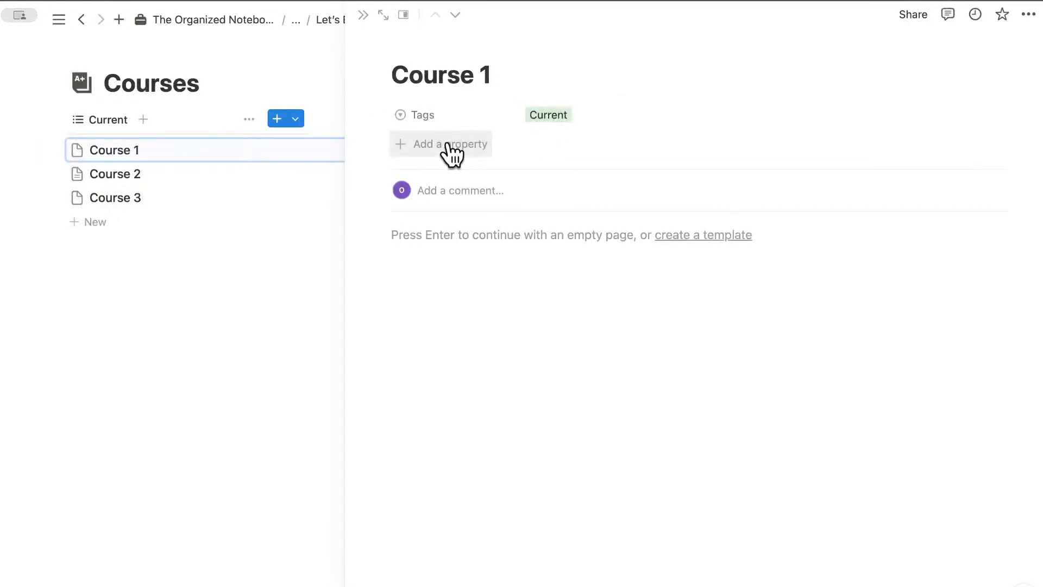
# Step: Add a Date property to Course 1, keeping the name Date
pyautogui.click(466, 155)
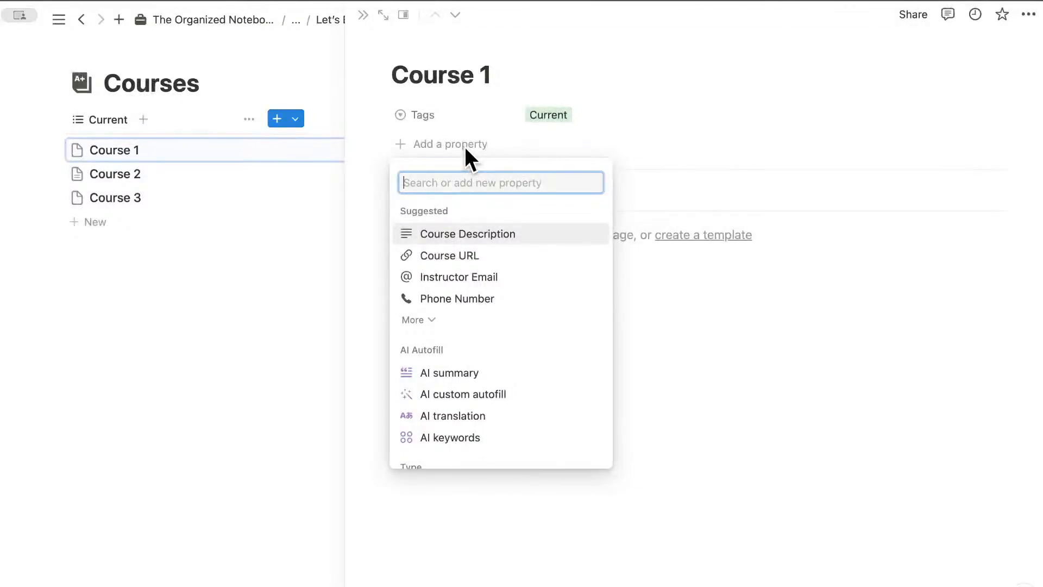
pyautogui.write('date')
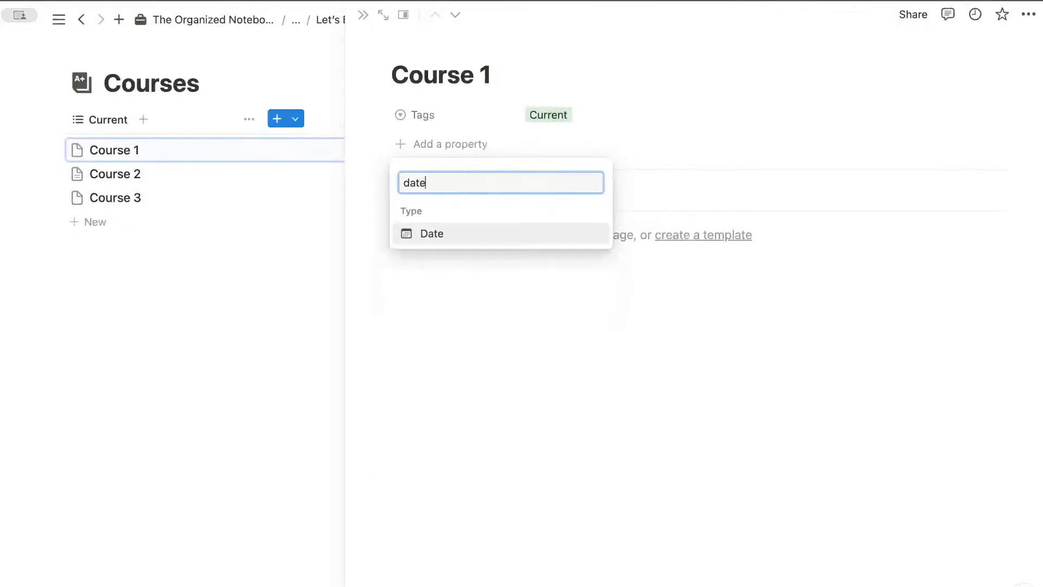
pyautogui.click(494, 229)
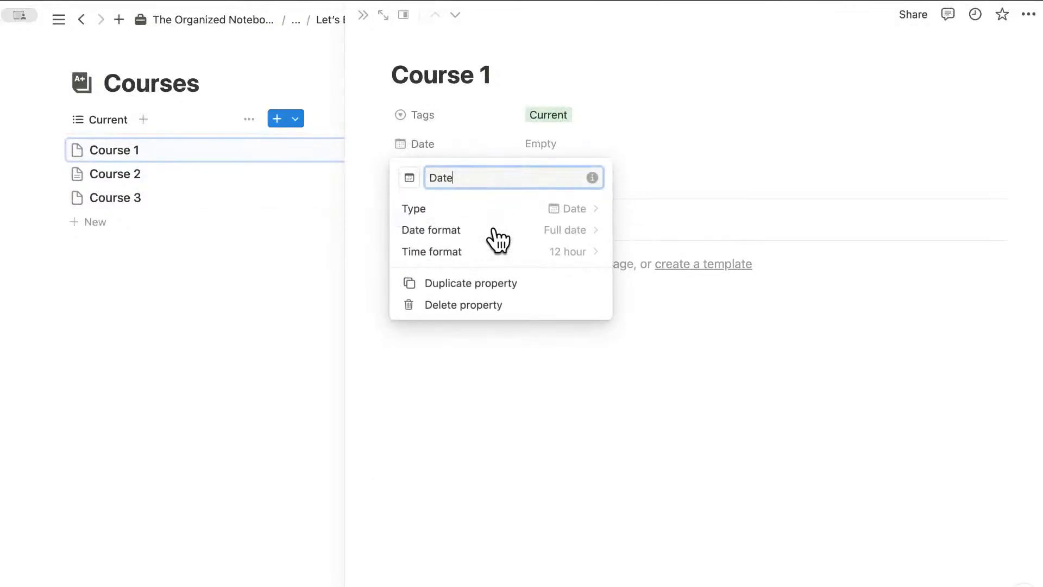
pyautogui.click(556, 147)
# Step: Give Course 1's Date an end date and set the range to January 17, 2024 through May 2, 2024
pyautogui.click(556, 147)
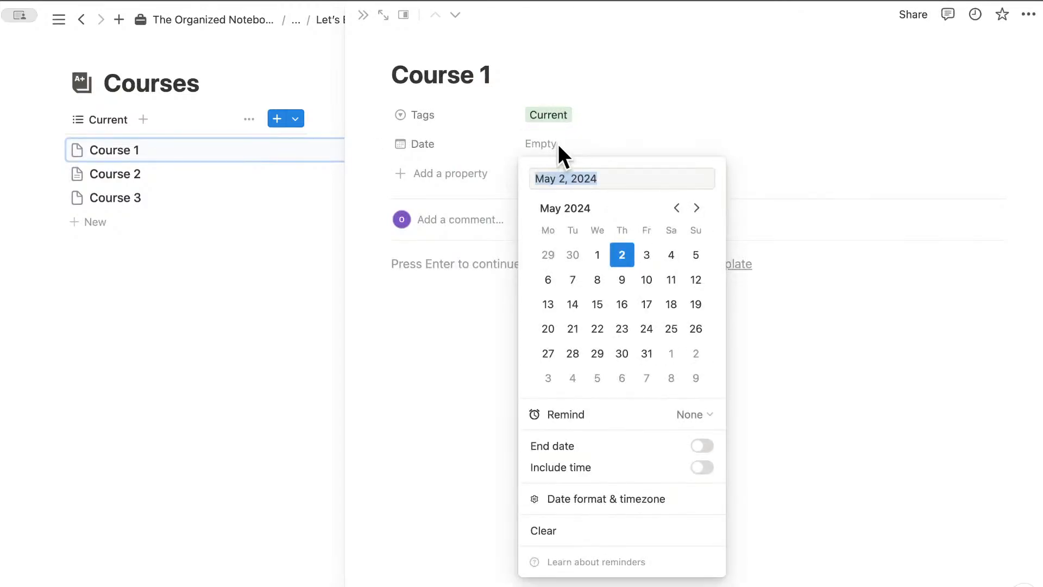
pyautogui.click(702, 449)
pyautogui.click(586, 180)
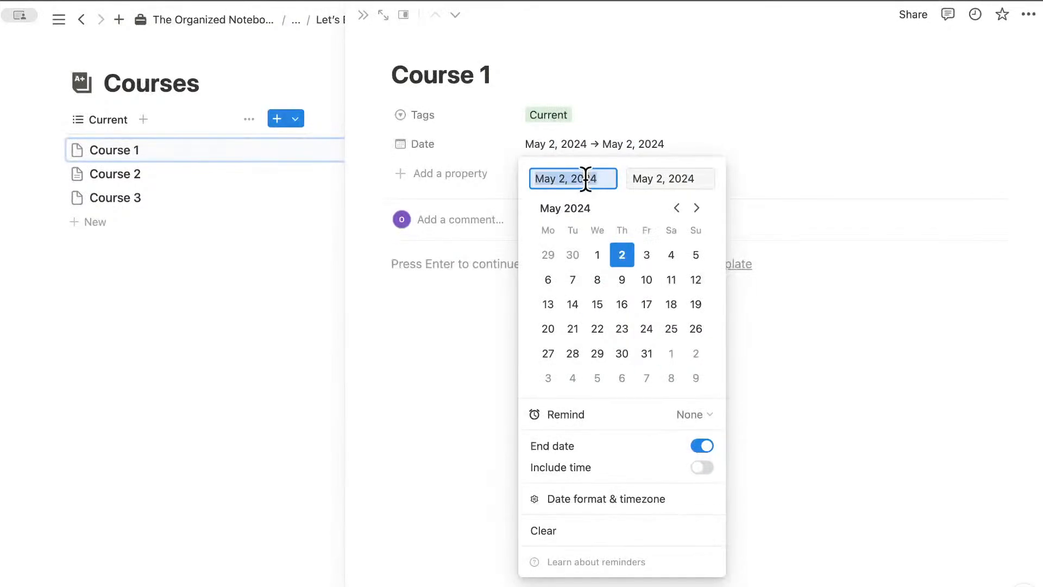
pyautogui.click(676, 208)
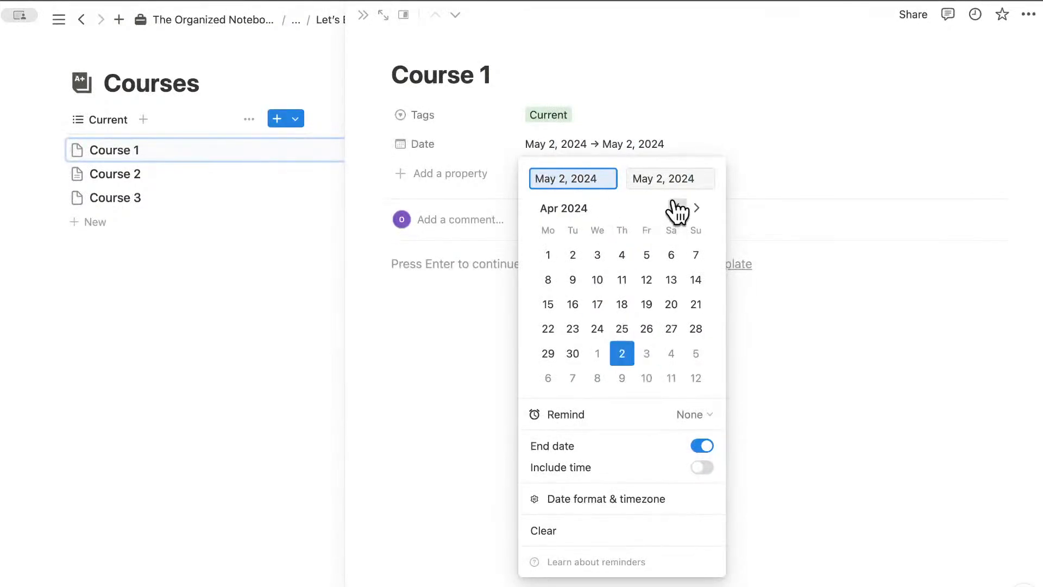
pyautogui.click(677, 208)
pyautogui.click(676, 209)
pyautogui.click(677, 209)
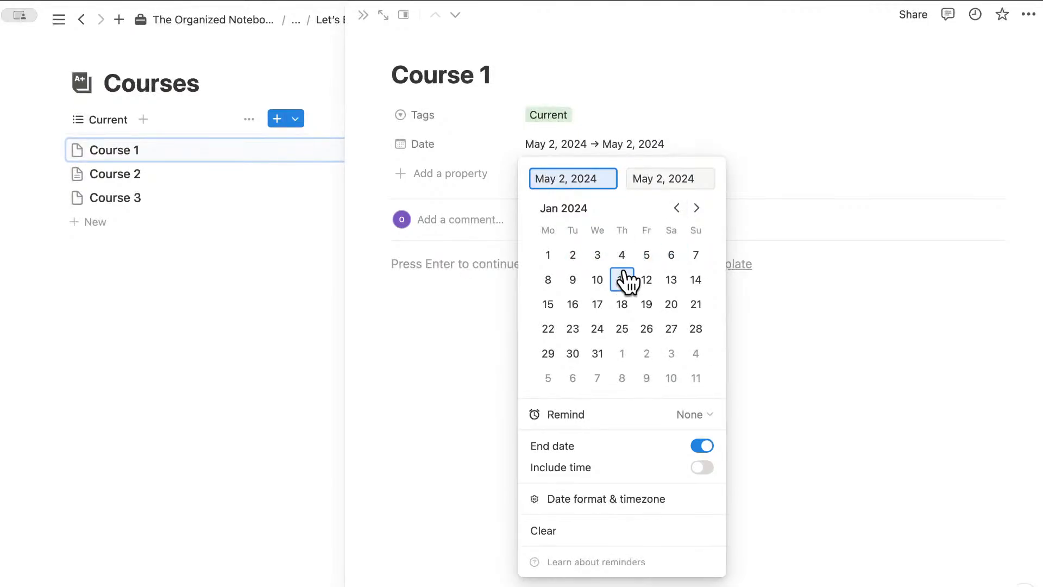
pyautogui.click(597, 304)
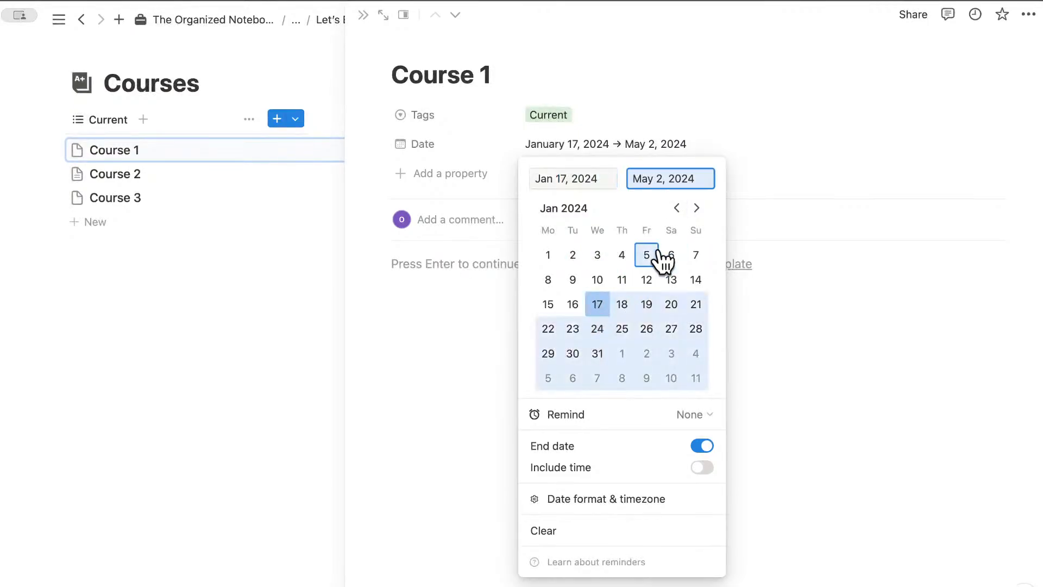
pyautogui.click(697, 208)
pyautogui.click(696, 208)
pyautogui.click(744, 142)
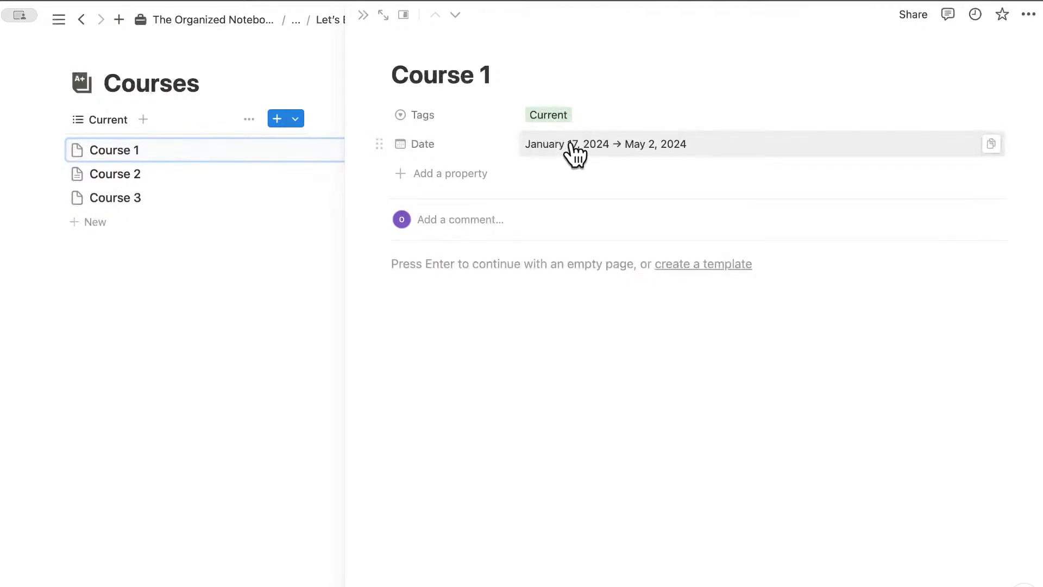
# Step: Add a Text property named Notes to Course 1
pyautogui.click(464, 177)
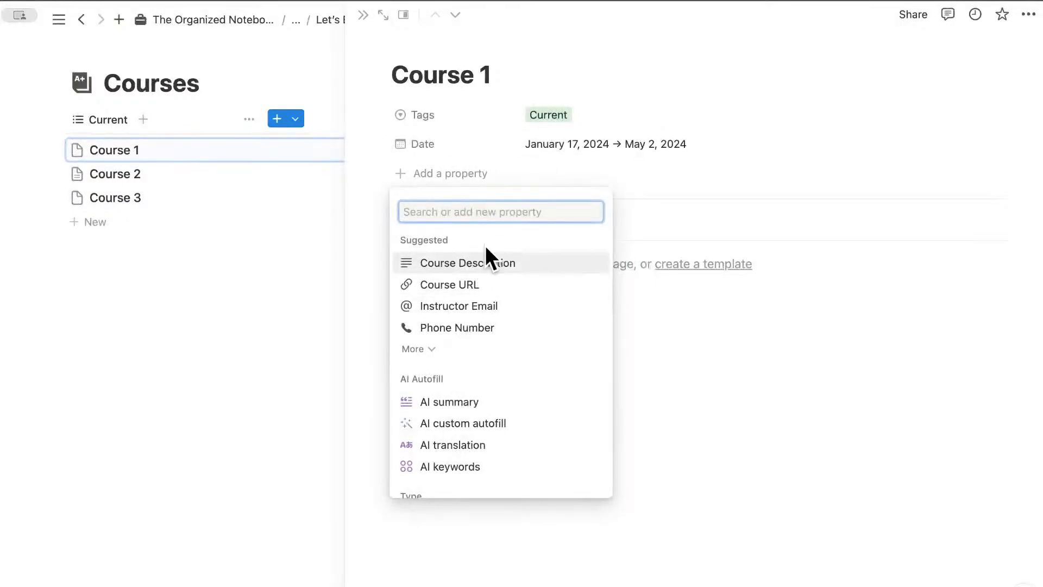
pyautogui.write('no')
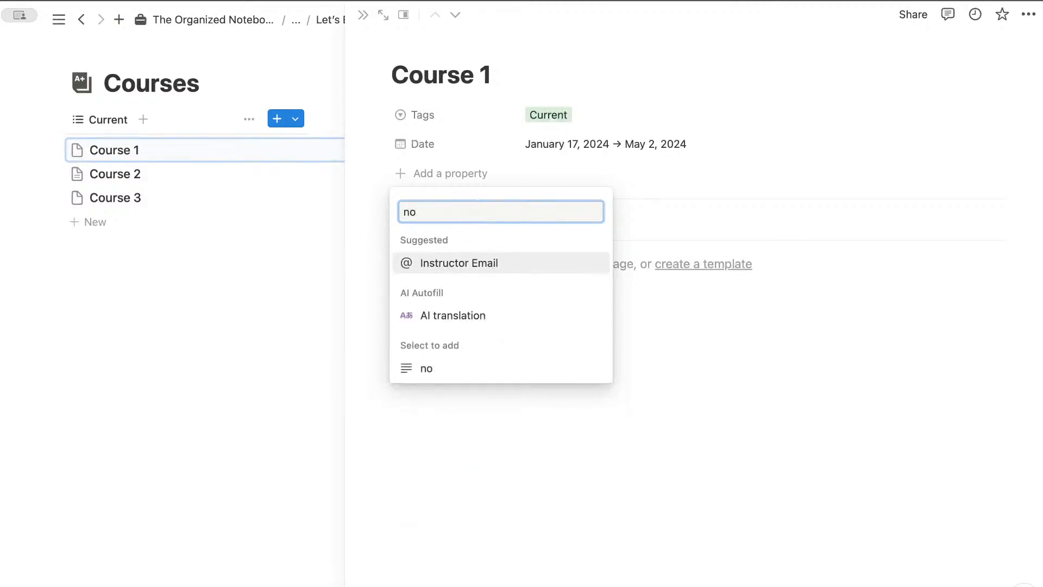
pyautogui.press('BackSpace')
pyautogui.press('BackSpace')
pyautogui.write('text')
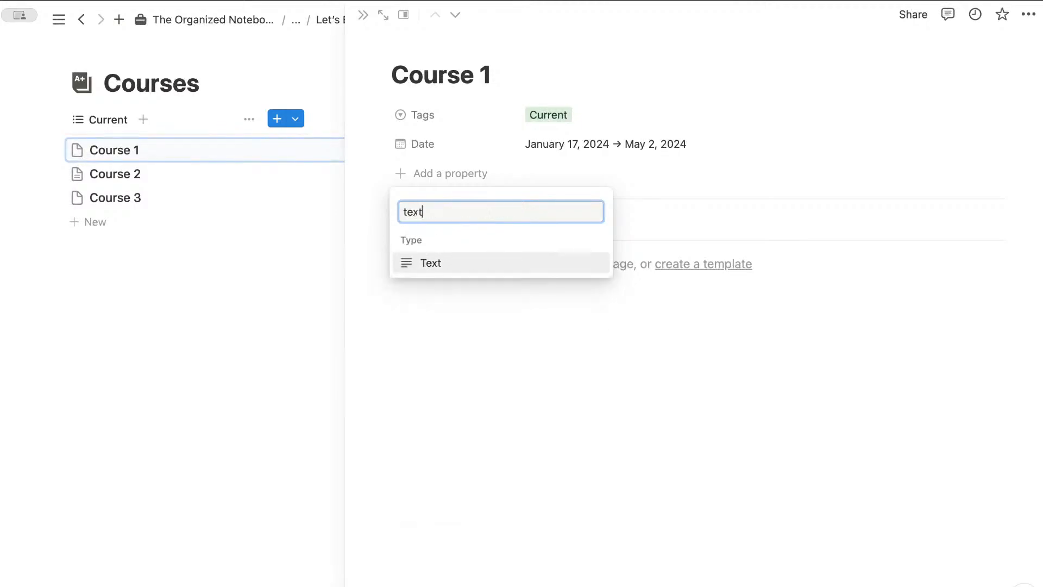
pyautogui.click(438, 263)
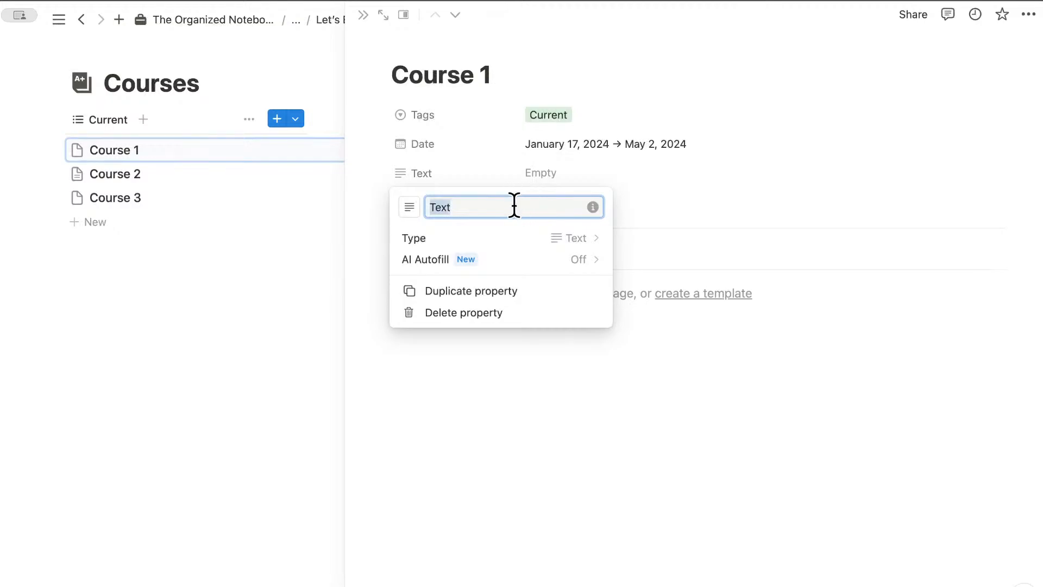
pyautogui.write('Notes')
pyautogui.press('Return')
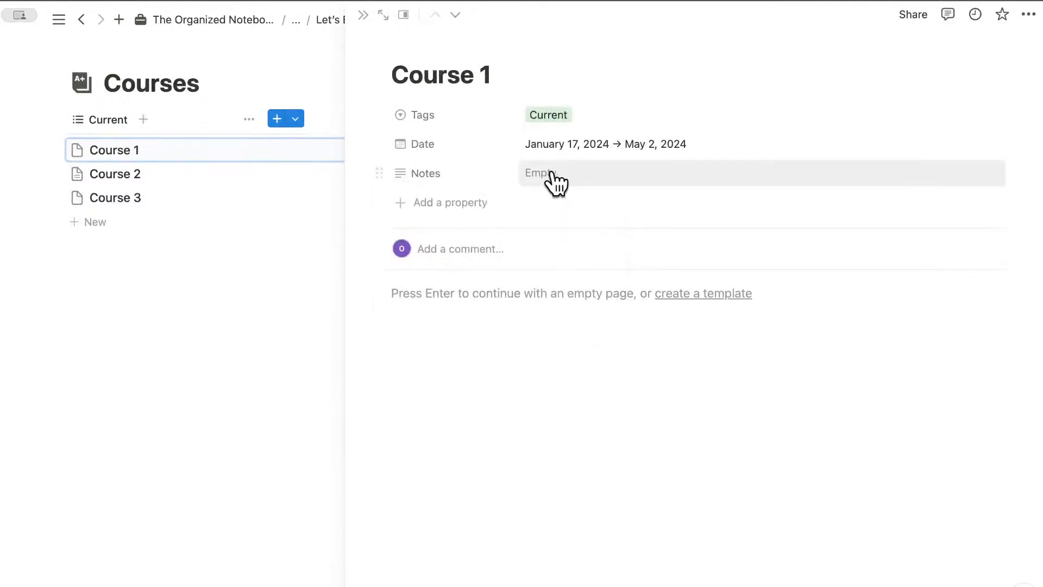
# Step: Enter "Mon, Wed, Fri" as Course 1's Notes
pyautogui.click(563, 174)
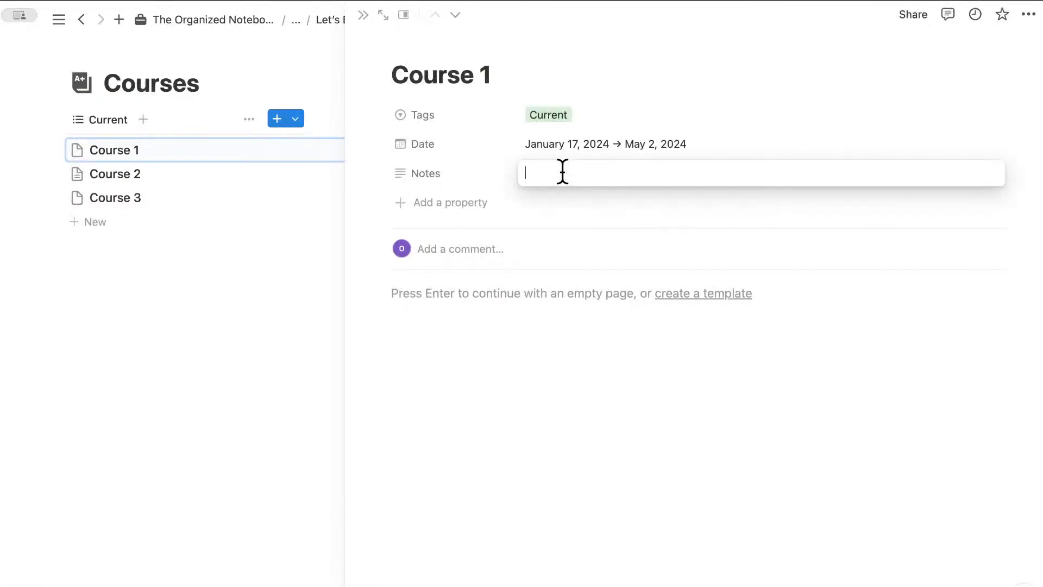
pyautogui.write('Mon, Wed, Fri')
pyautogui.click(636, 100)
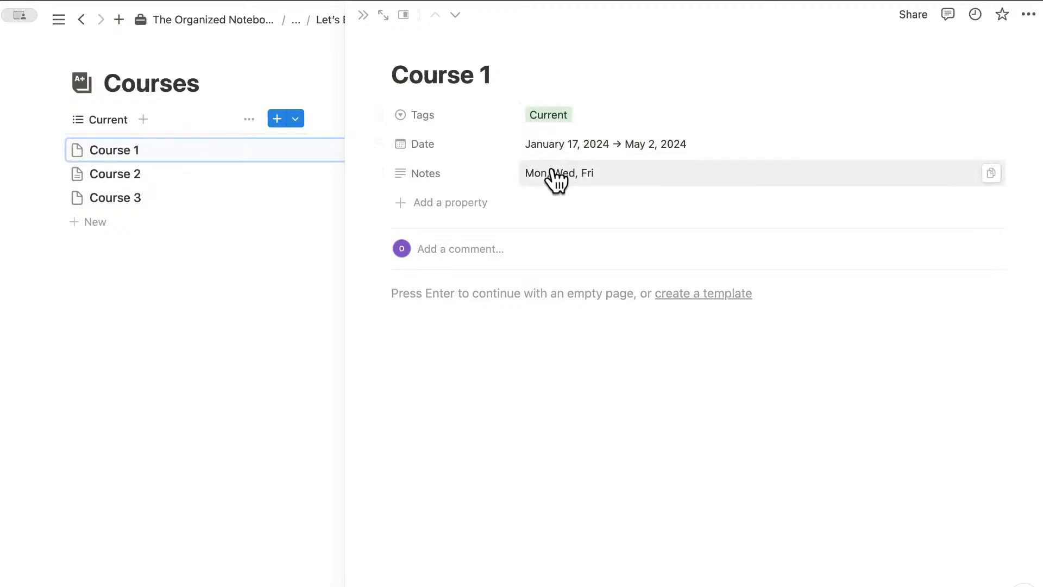
# Step: Look through the suggested properties, property types and connections available for a course page without adding one
pyautogui.click(443, 203)
pyautogui.scroll(-5, 478, 389)
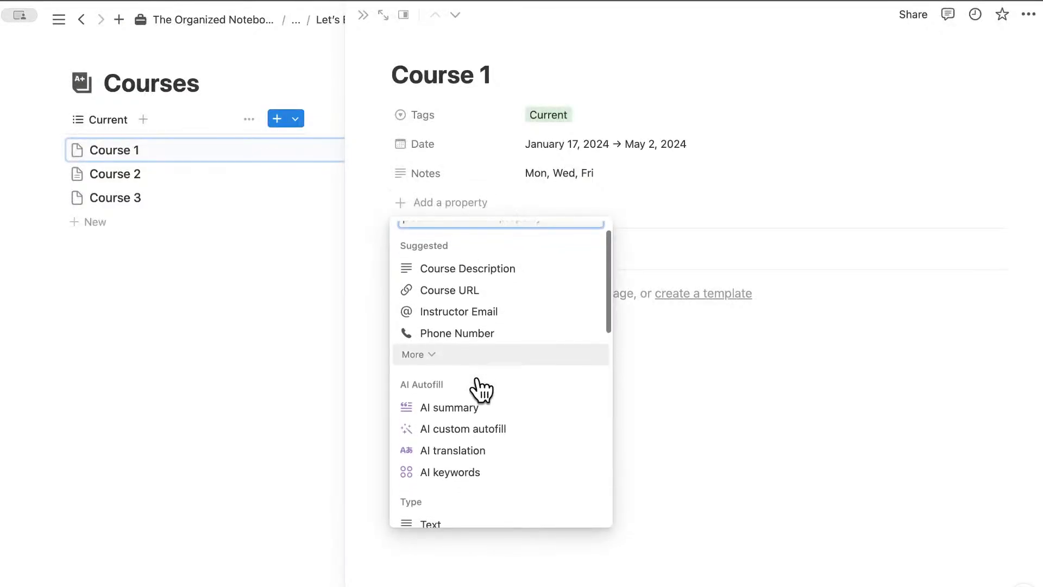
pyautogui.scroll(-3, 481, 389)
pyautogui.scroll(6, 478, 380)
pyautogui.scroll(-8, 478, 381)
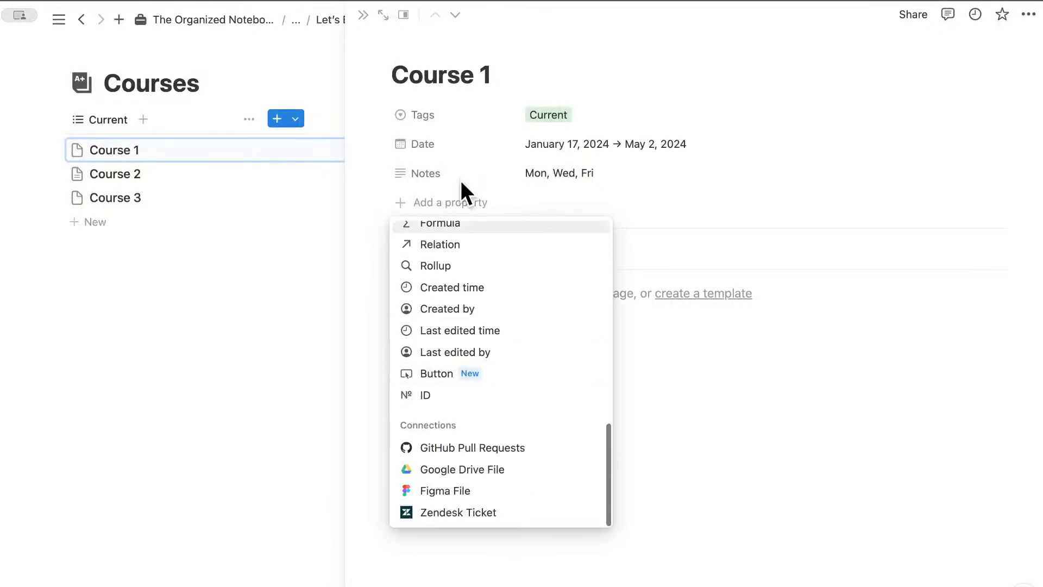
pyautogui.scroll(10, 498, 277)
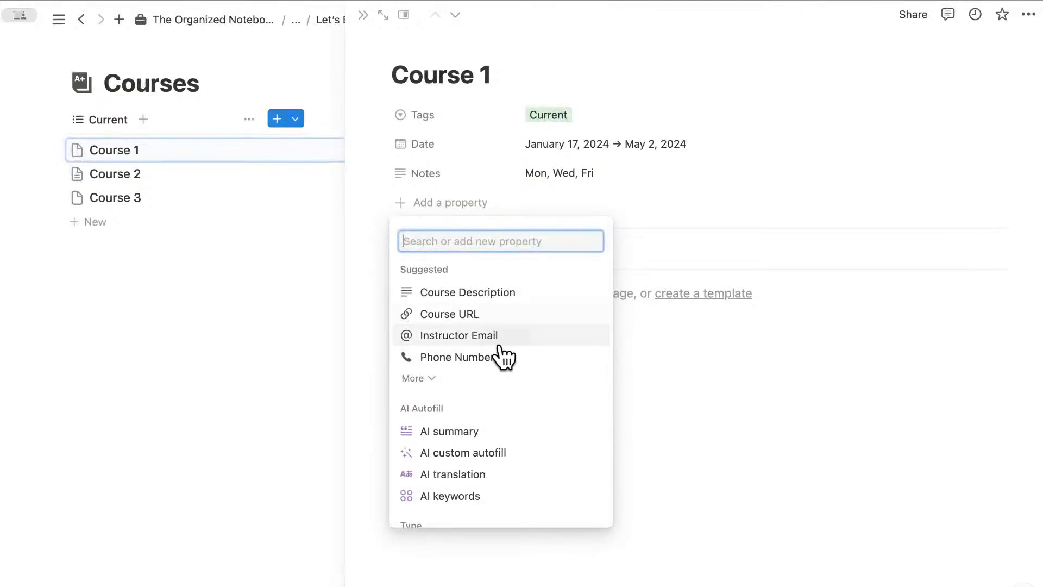
pyautogui.click(557, 201)
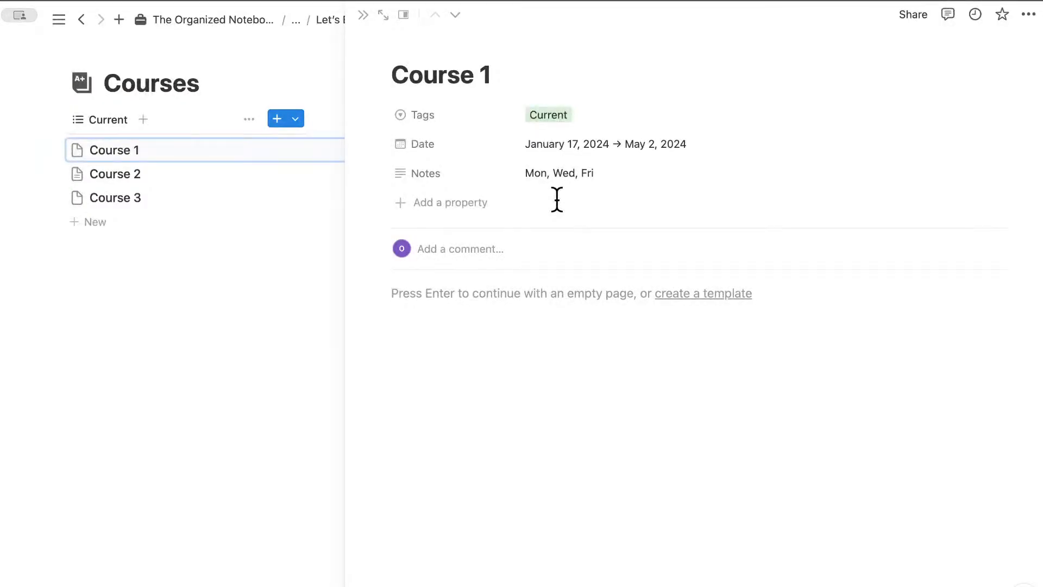
# Step: Close Course 1 and make the Current list view show Date and Notes but hide Tags
pyautogui.click(363, 15)
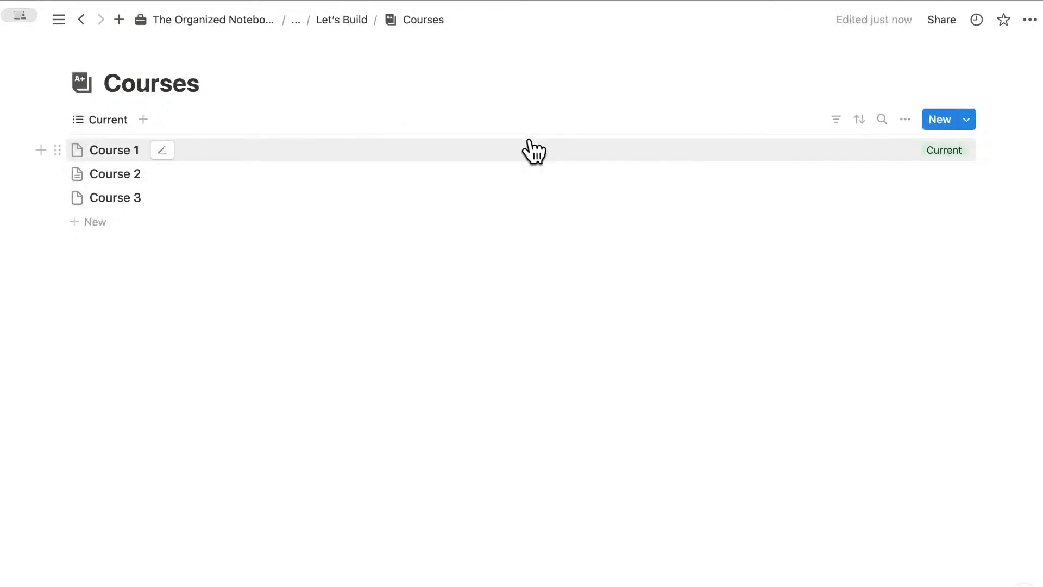
pyautogui.click(905, 121)
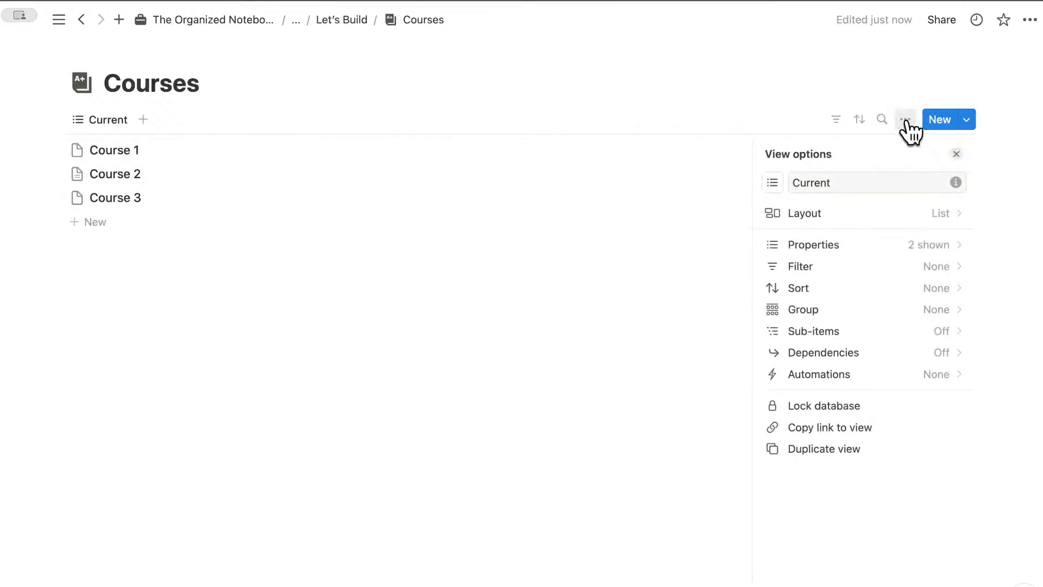
pyautogui.click(922, 253)
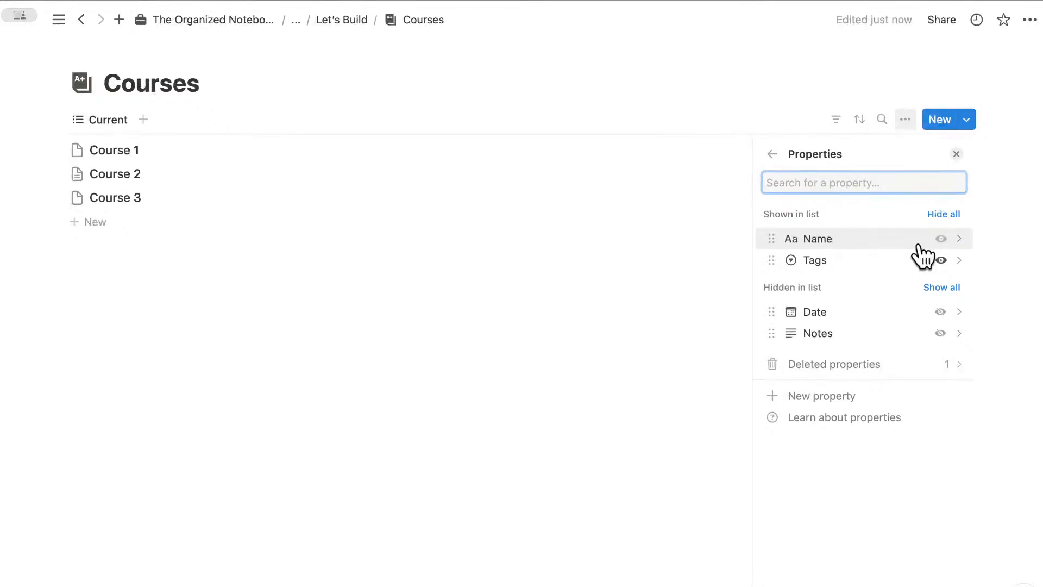
pyautogui.click(942, 313)
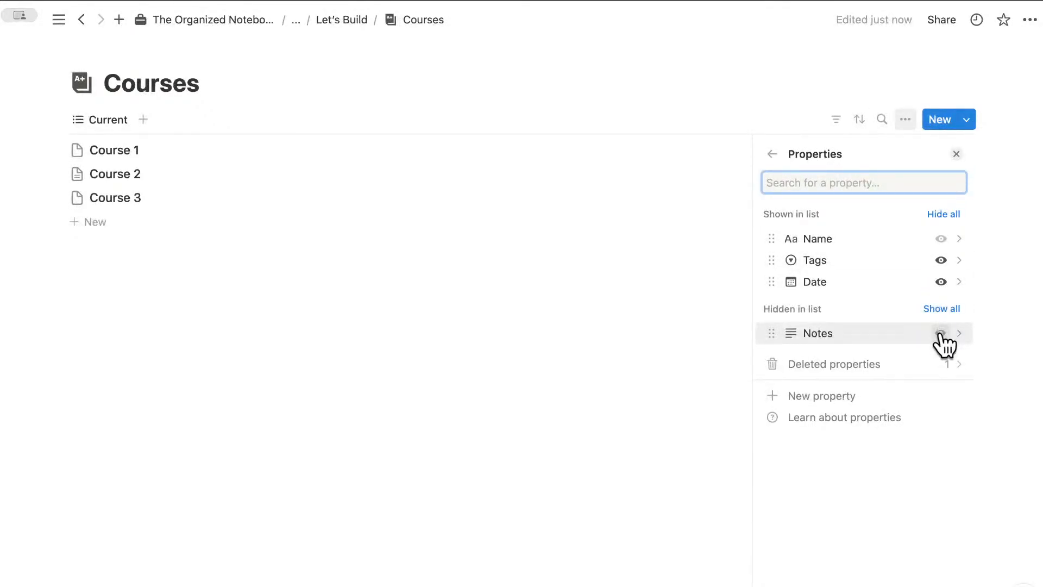
pyautogui.click(940, 334)
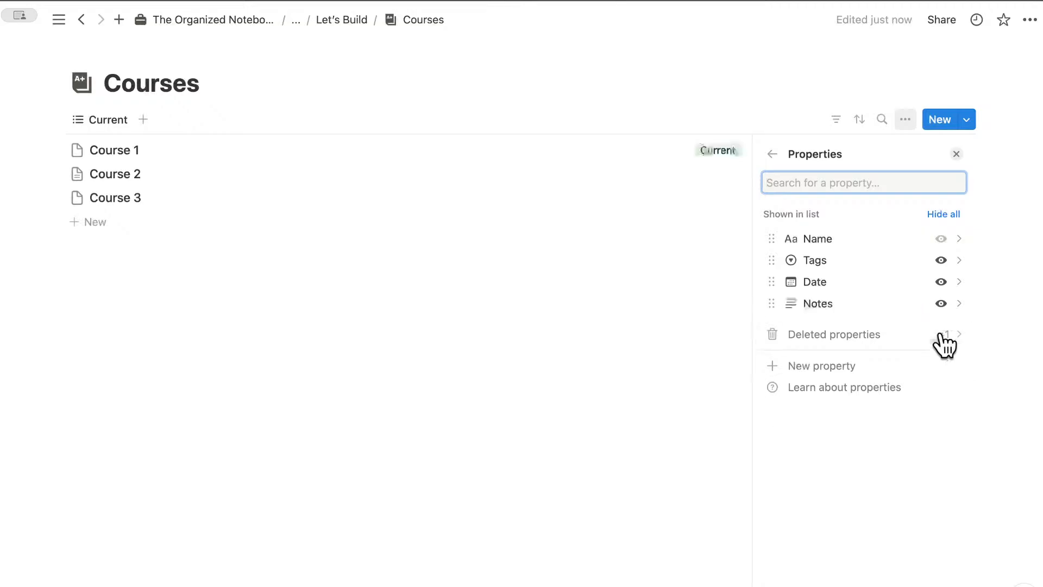
pyautogui.click(941, 261)
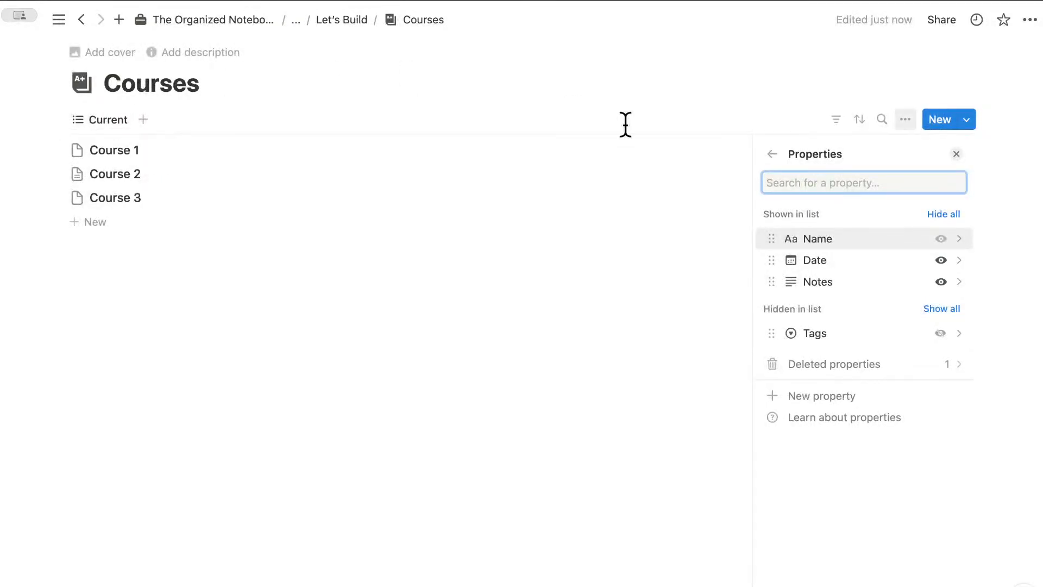
pyautogui.click(956, 154)
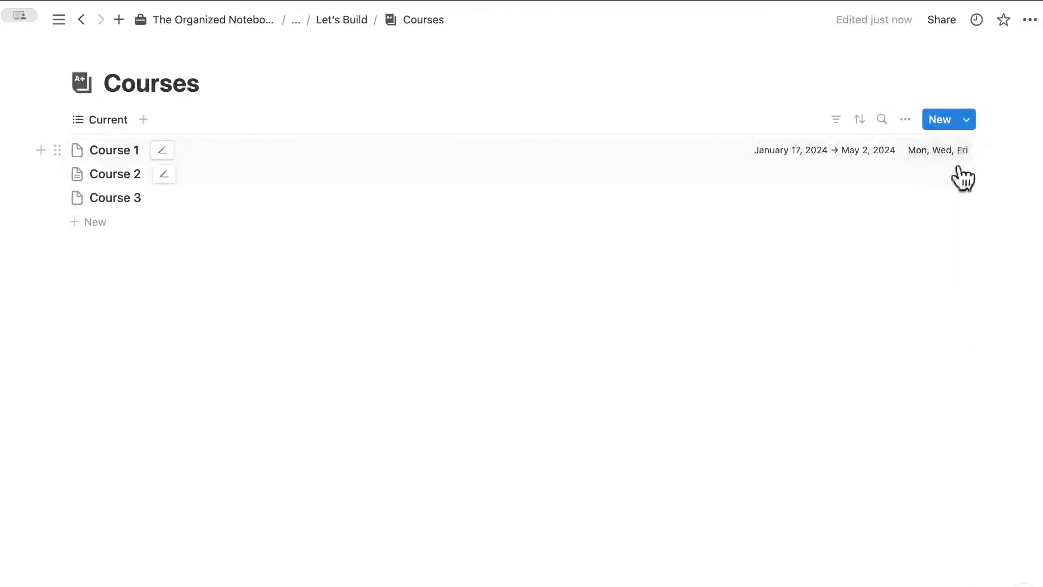
# Step: Open Course 2 and assign it the Current tag
pyautogui.click(128, 175)
pyautogui.click(573, 116)
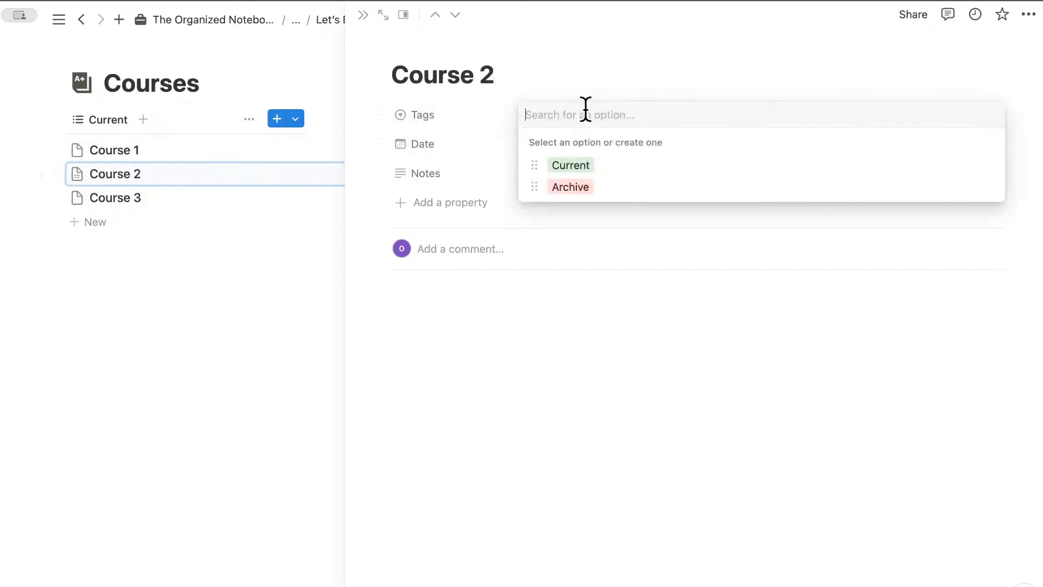
pyautogui.click(597, 165)
# Step: Set Course 2's Date to January 17, 2024
pyautogui.click(602, 143)
pyautogui.click(676, 208)
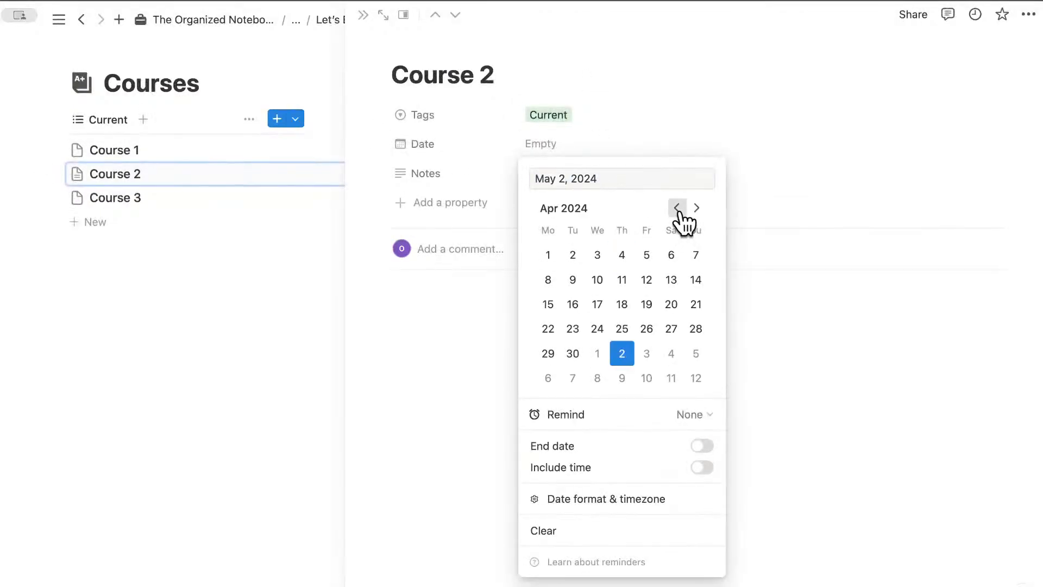
pyautogui.click(676, 208)
pyautogui.click(676, 207)
pyautogui.click(677, 207)
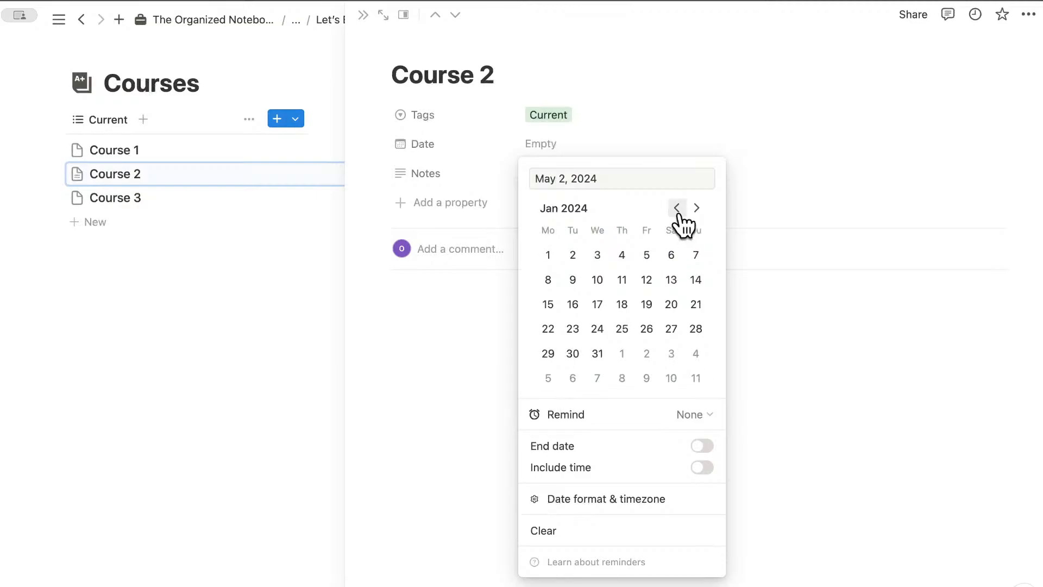
pyautogui.click(598, 305)
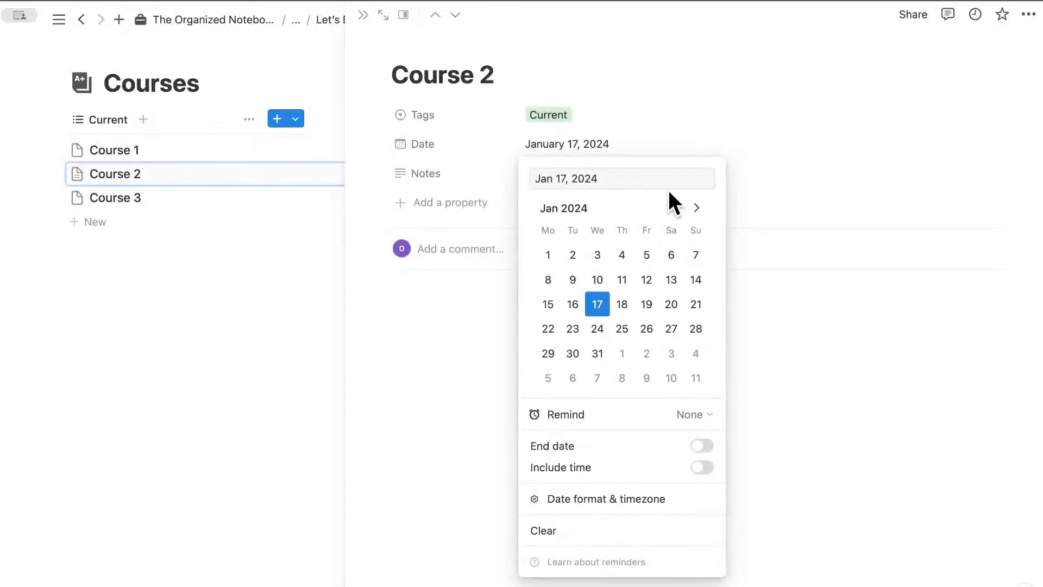
# Step: Add an end date of May 8, 2024 to Course 2's Date and close the course page
pyautogui.click(697, 208)
pyautogui.click(697, 207)
pyautogui.click(697, 208)
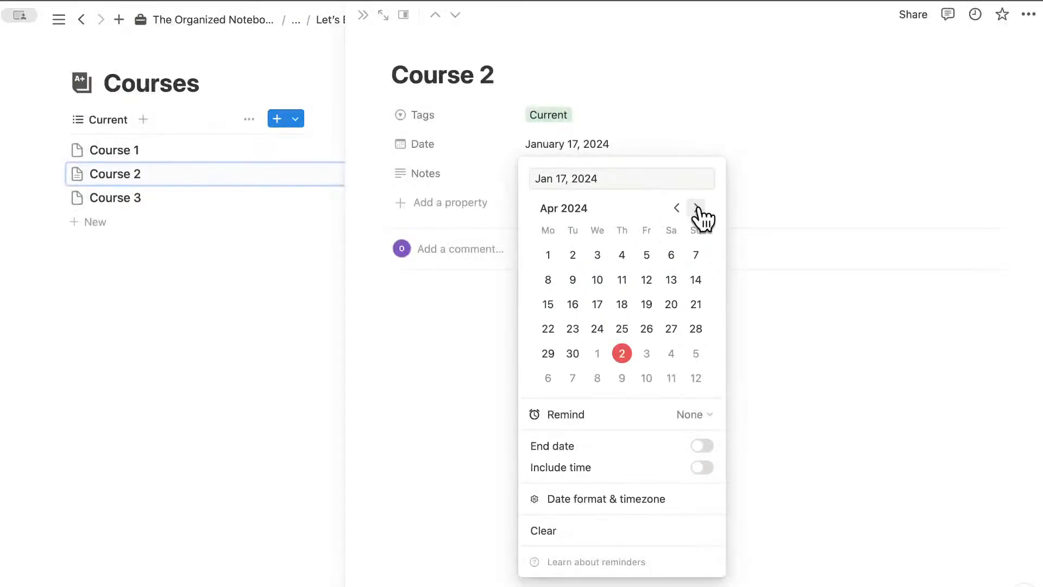
pyautogui.click(703, 447)
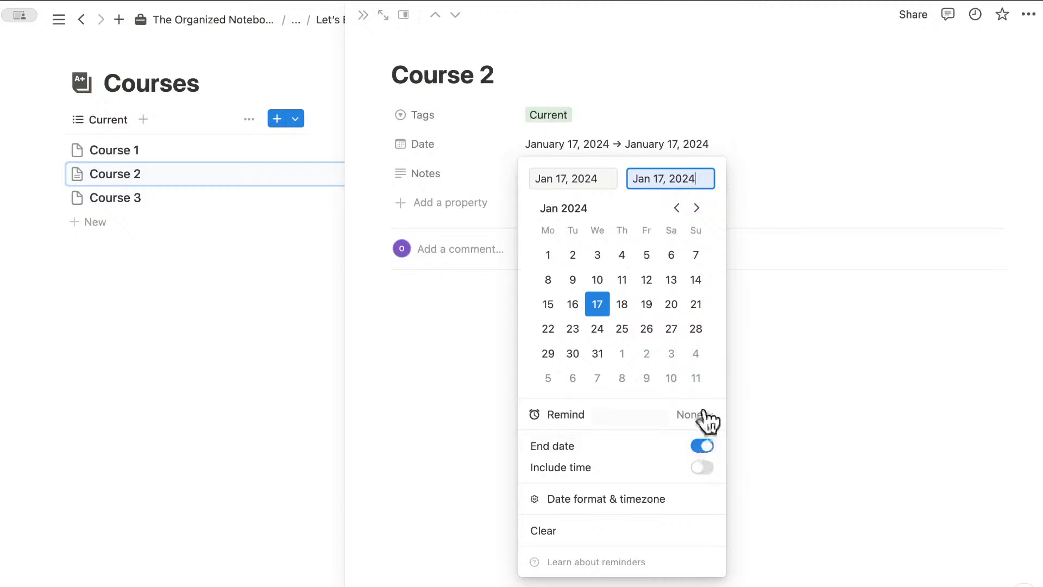
pyautogui.click(697, 207)
pyautogui.click(697, 208)
pyautogui.click(697, 208)
pyautogui.click(698, 208)
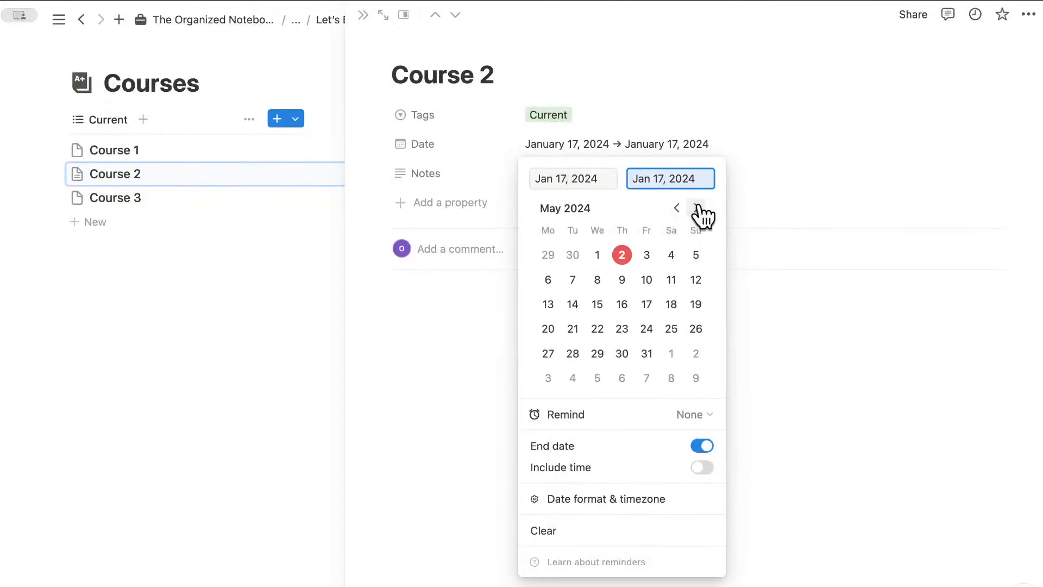
pyautogui.click(597, 279)
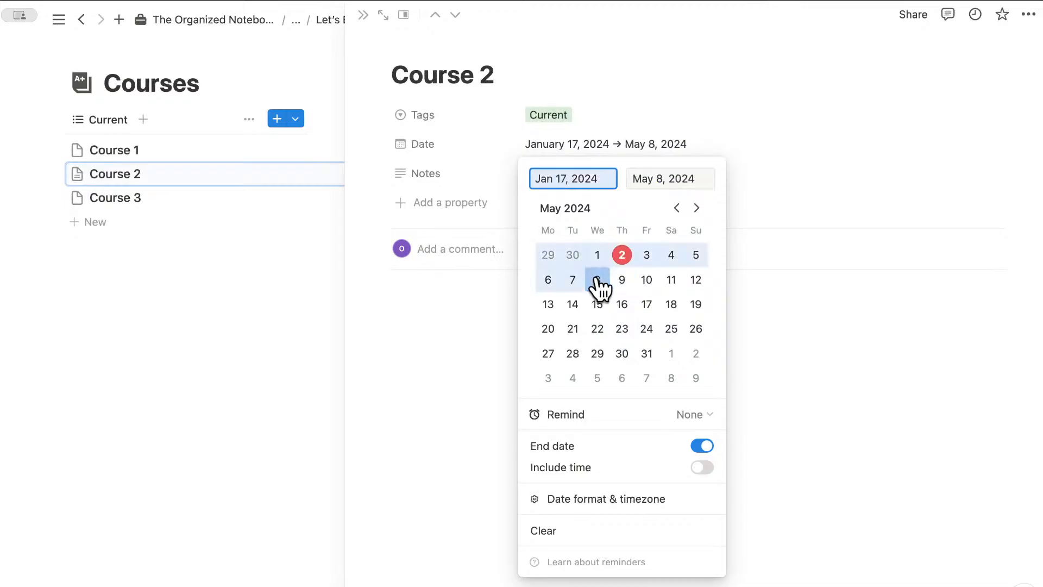
pyautogui.click(766, 186)
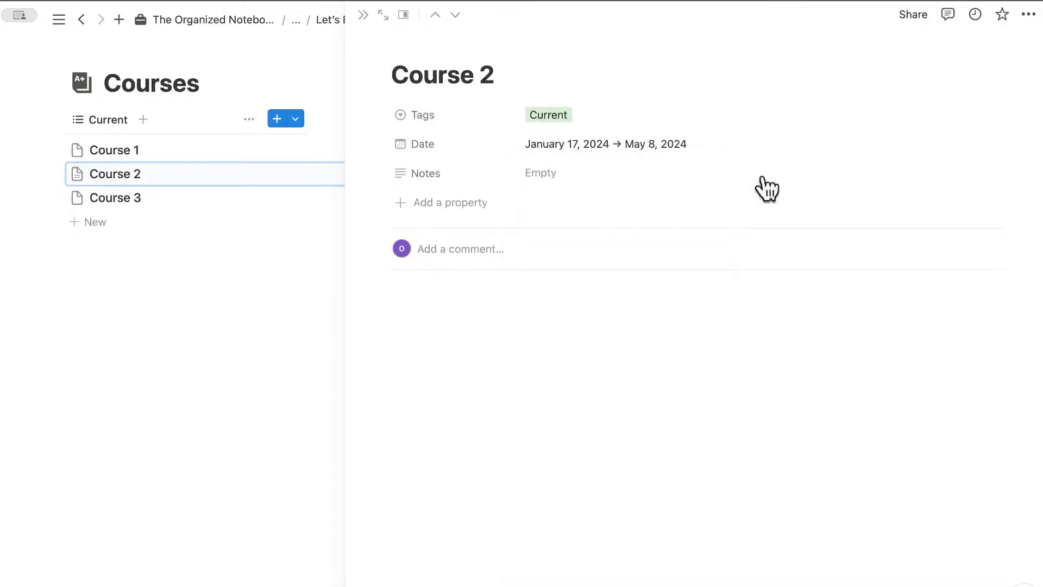
pyautogui.click(361, 15)
# Step: Open Course 3 and assign it the Current tag
pyautogui.click(125, 199)
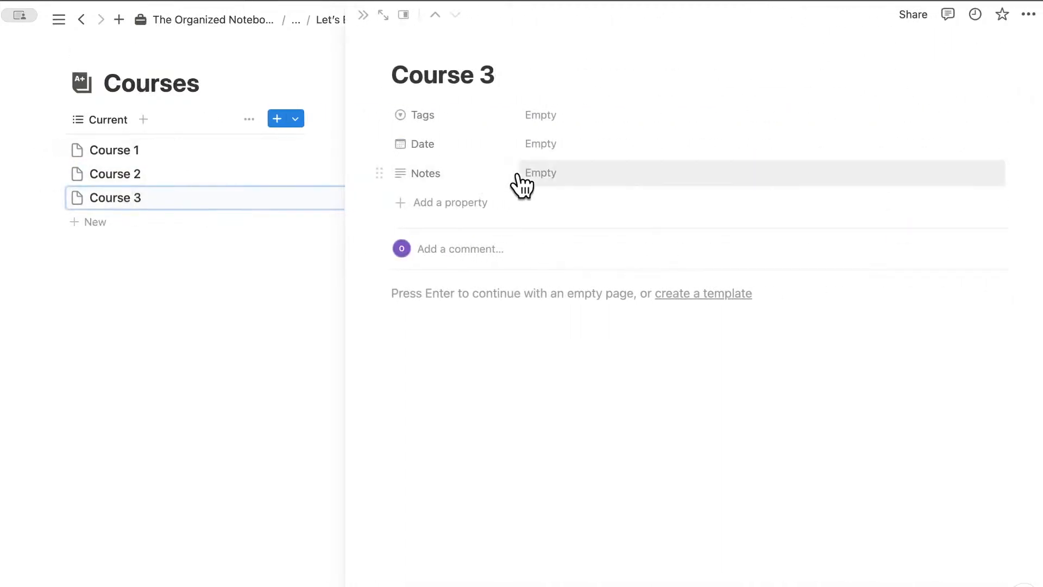
pyautogui.click(582, 116)
pyautogui.click(611, 165)
# Step: Set Course 3's Date to January 17, 2024
pyautogui.click(599, 145)
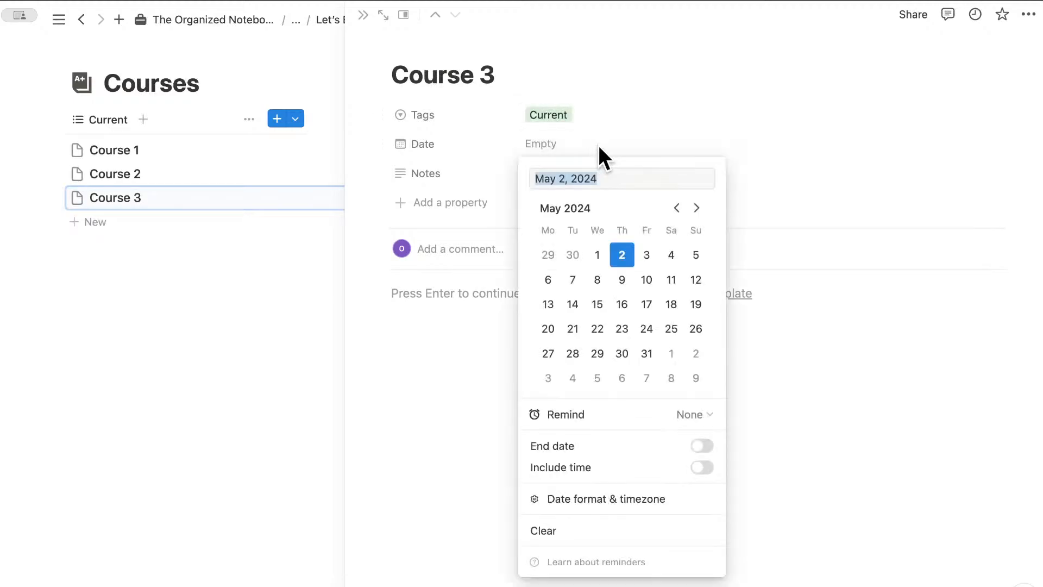
pyautogui.click(677, 208)
pyautogui.click(676, 208)
pyautogui.click(677, 209)
pyautogui.click(677, 209)
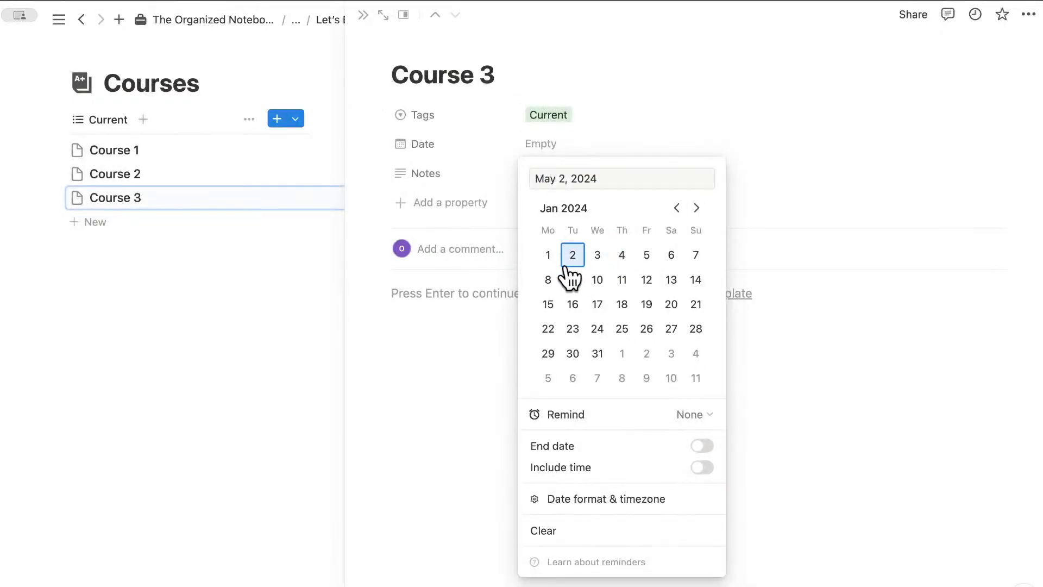
pyautogui.click(598, 304)
# Step: Add an end date of May 7, 2024 to Course 3's Date and close the course page
pyautogui.click(703, 446)
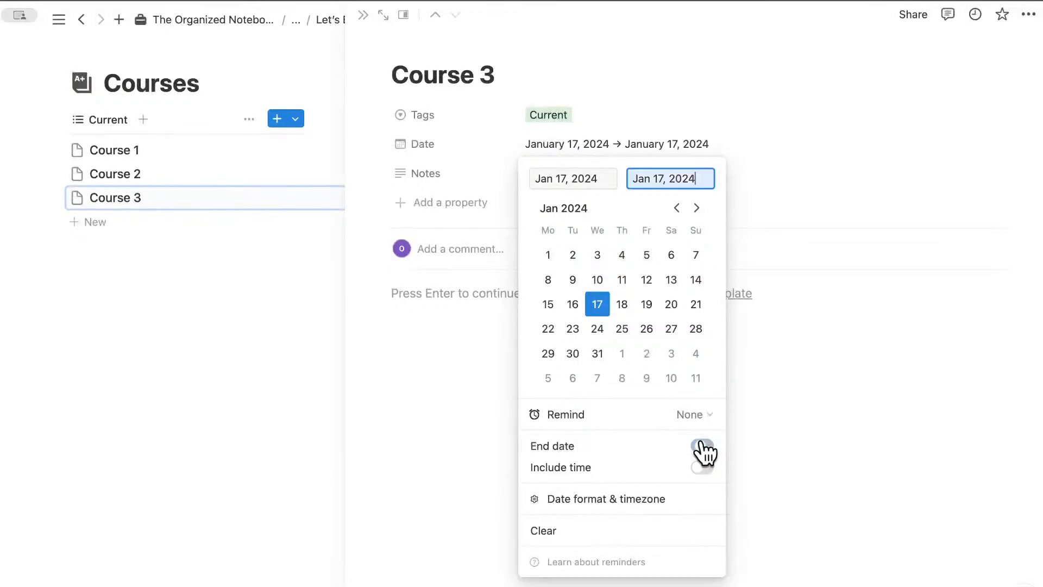
pyautogui.click(696, 208)
pyautogui.click(697, 207)
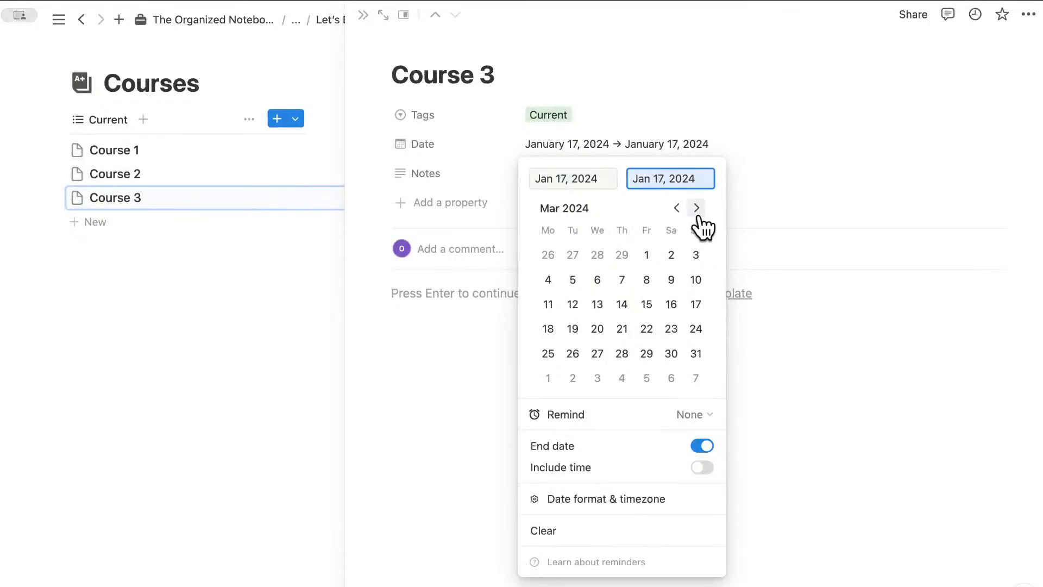
pyautogui.click(696, 208)
pyautogui.click(696, 209)
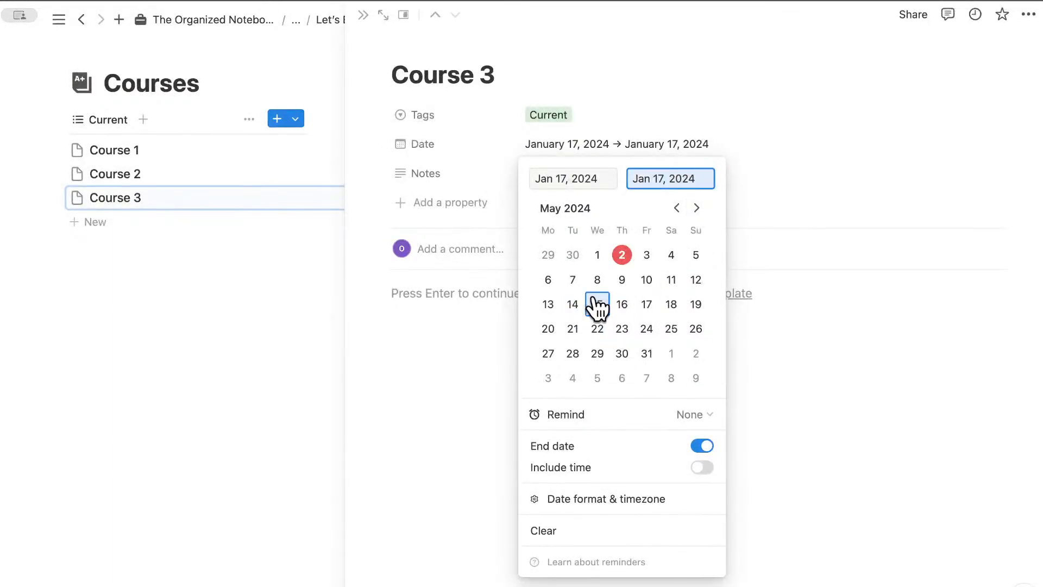
pyautogui.click(572, 280)
pyautogui.click(787, 171)
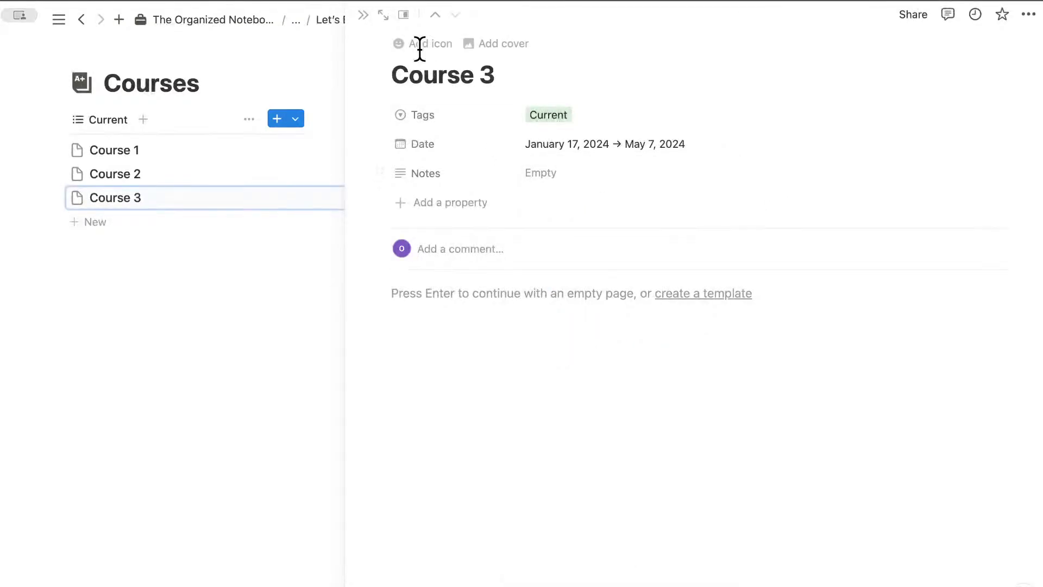
pyautogui.click(363, 15)
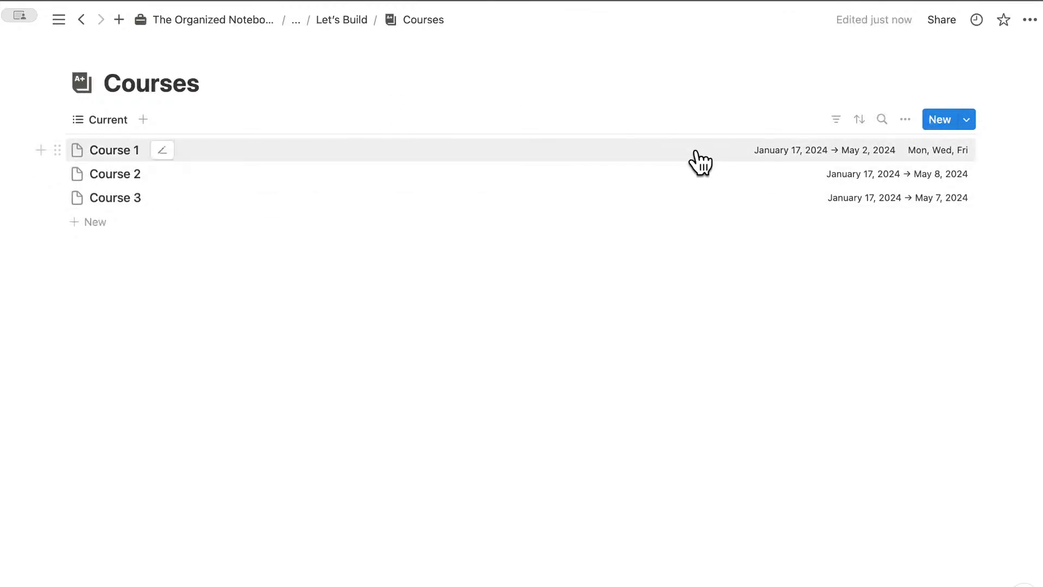
# Step: Hide the page icons in the layout of the Current list view
pyautogui.click(905, 119)
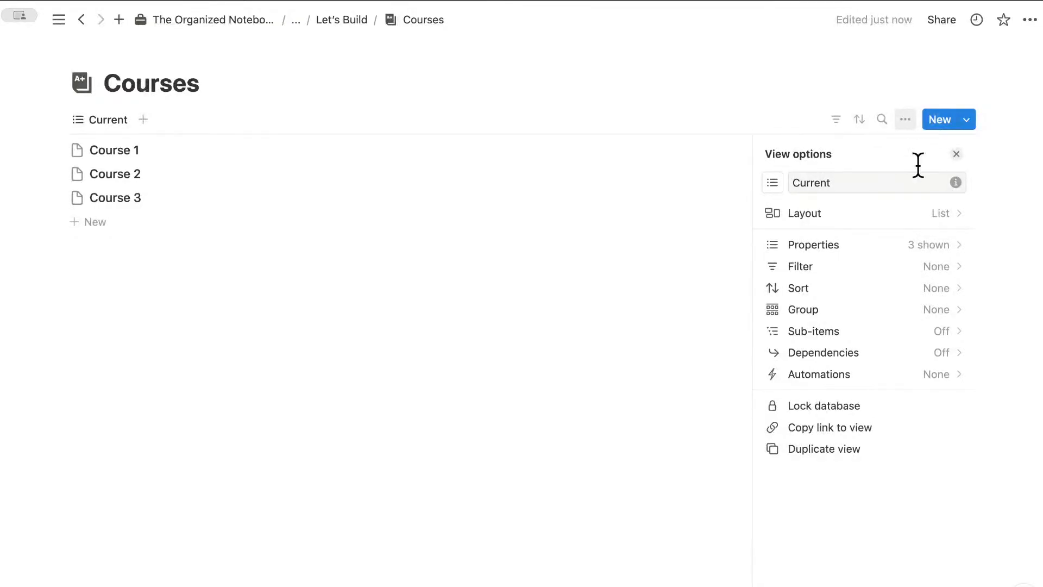
pyautogui.click(930, 214)
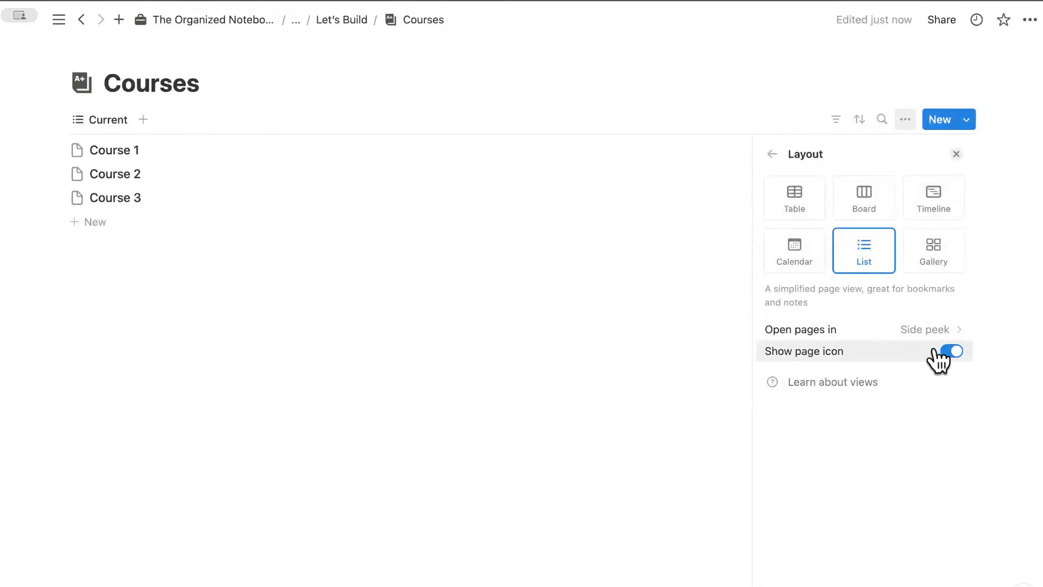
pyautogui.click(958, 352)
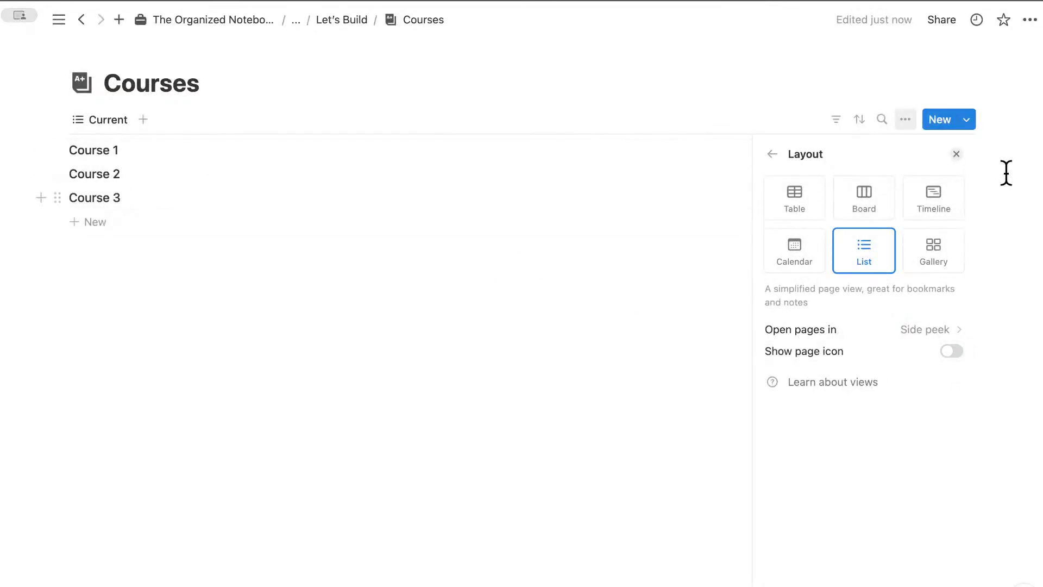
pyautogui.click(956, 155)
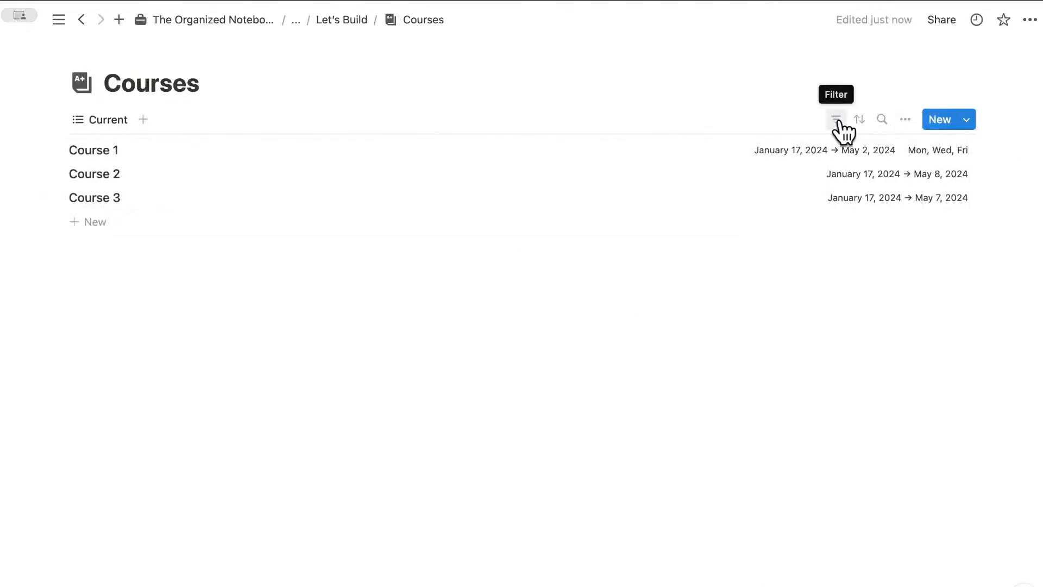
# Step: Filter the Current view to courses whose Tags is Current and save the filter for everyone
pyautogui.click(839, 122)
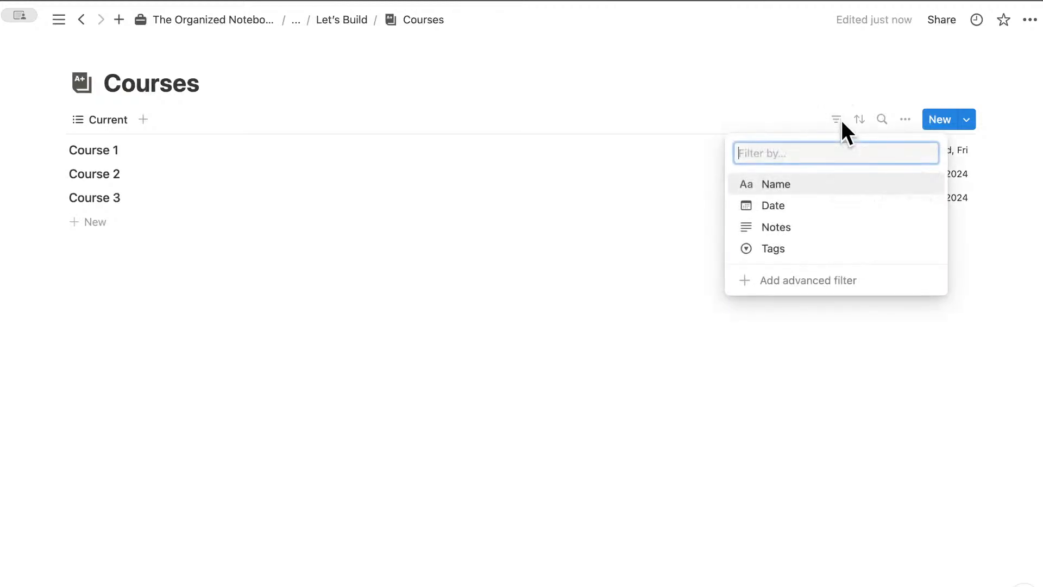
pyautogui.click(783, 249)
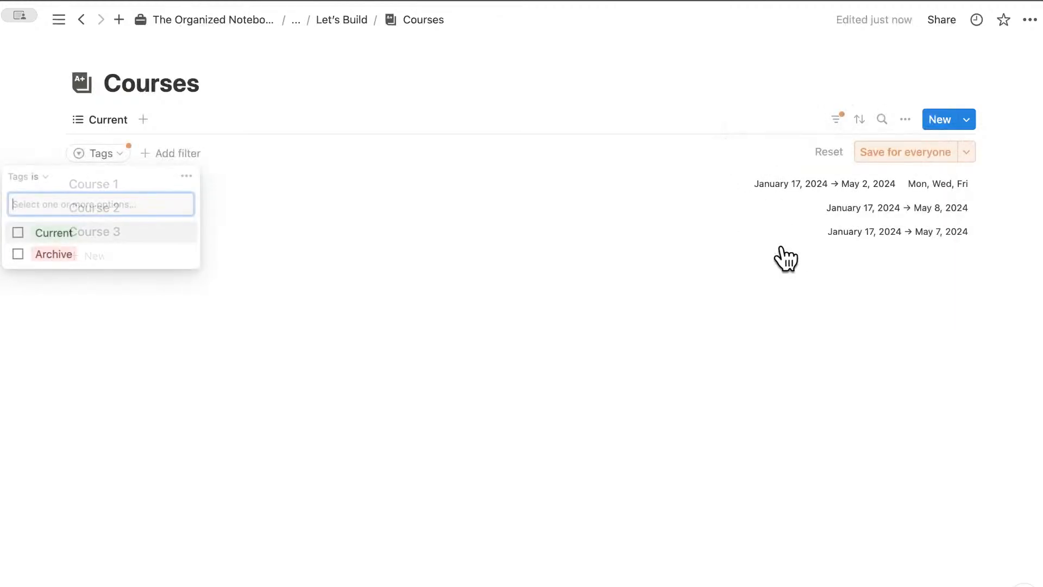
pyautogui.click(143, 240)
pyautogui.click(891, 150)
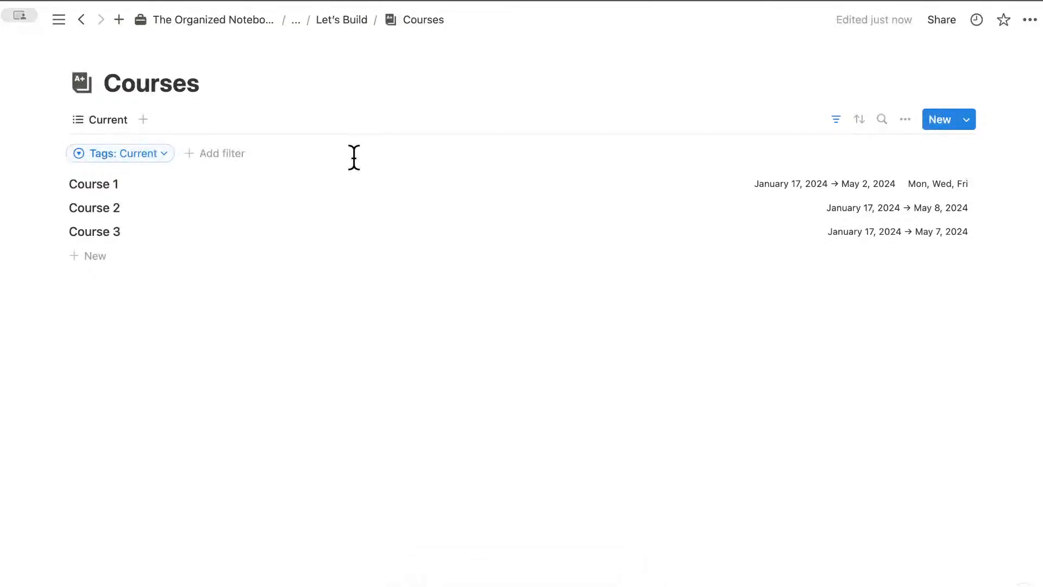
# Step: Duplicate the Current view and name the copy "Archive"
pyautogui.click(104, 117)
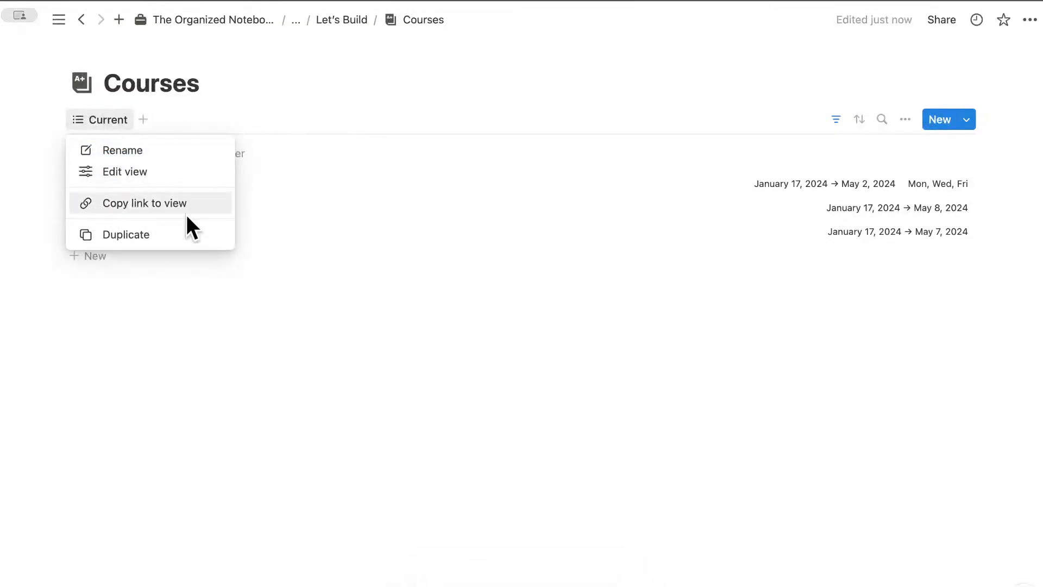
pyautogui.click(142, 239)
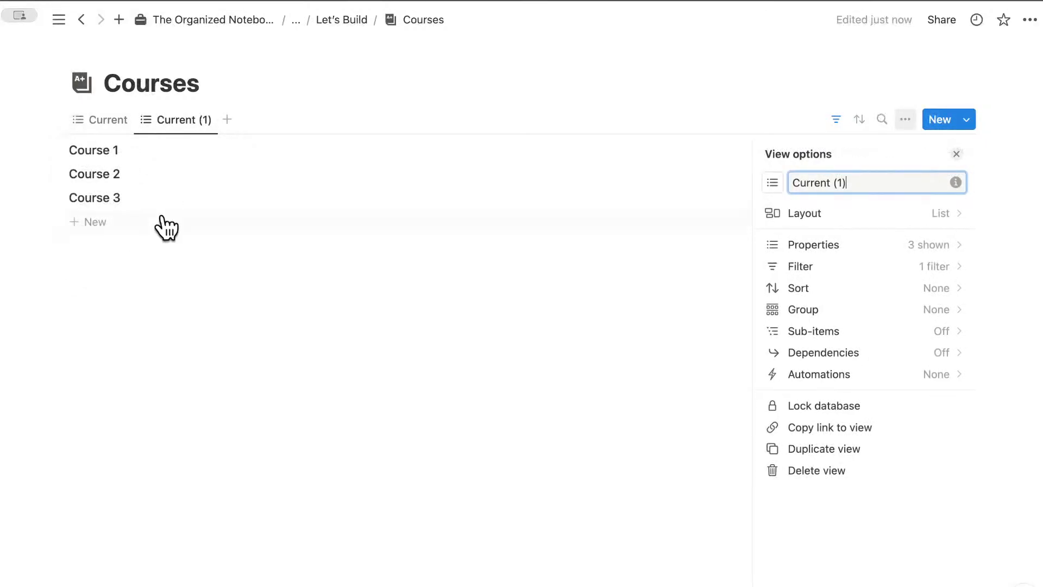
pyautogui.write('Archive')
pyautogui.click(957, 153)
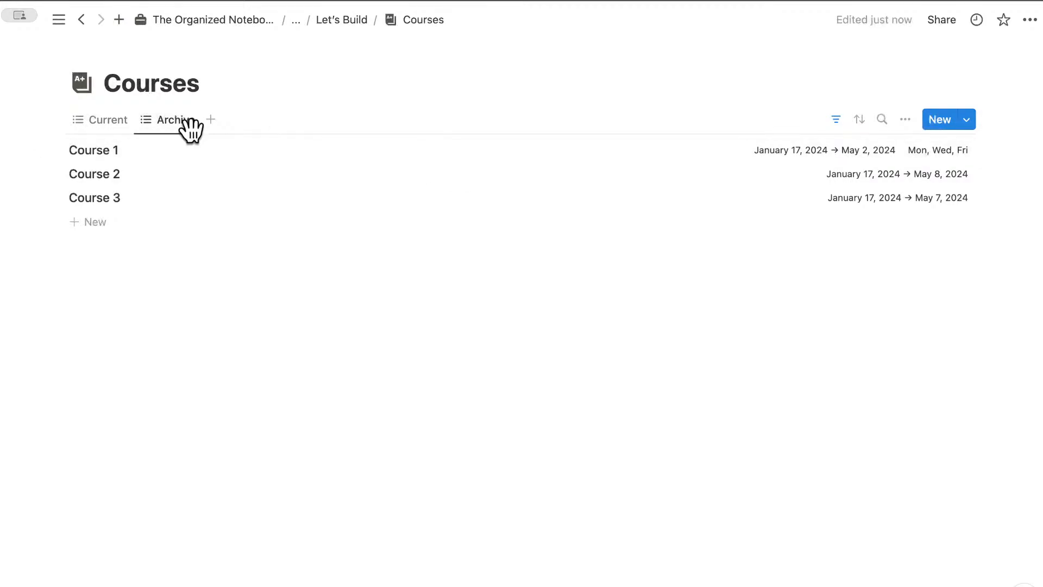
# Step: Change the Archive view's Tags filter to Archive only and save it for everyone
pyautogui.click(845, 125)
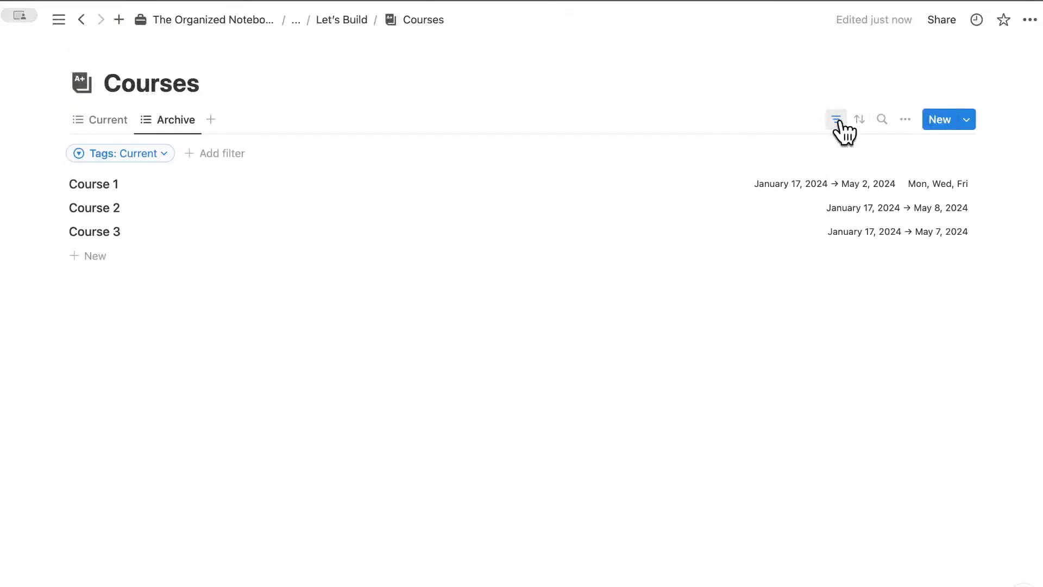
pyautogui.click(150, 158)
pyautogui.click(37, 254)
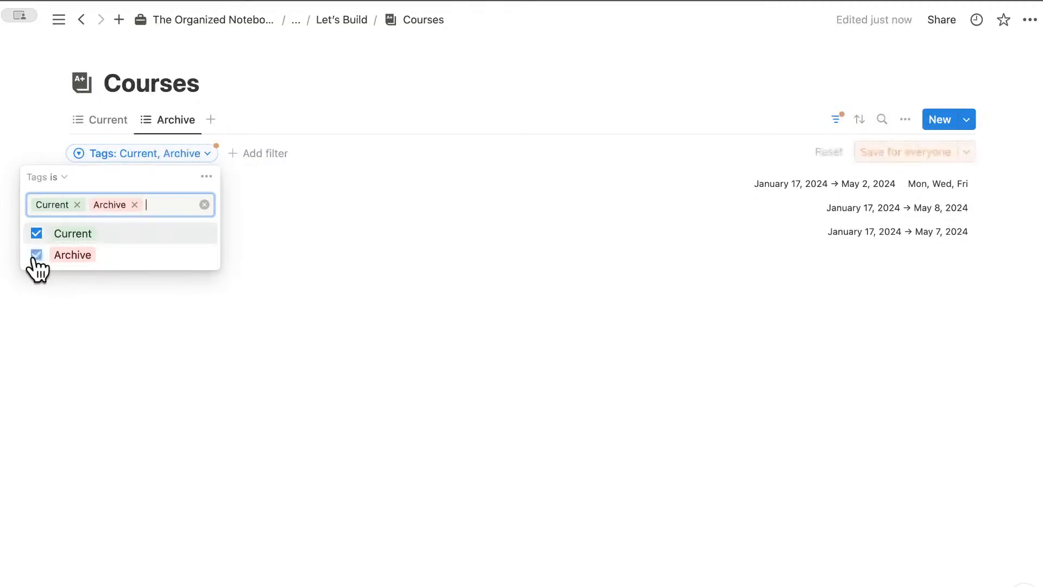
pyautogui.click(36, 233)
pyautogui.click(902, 150)
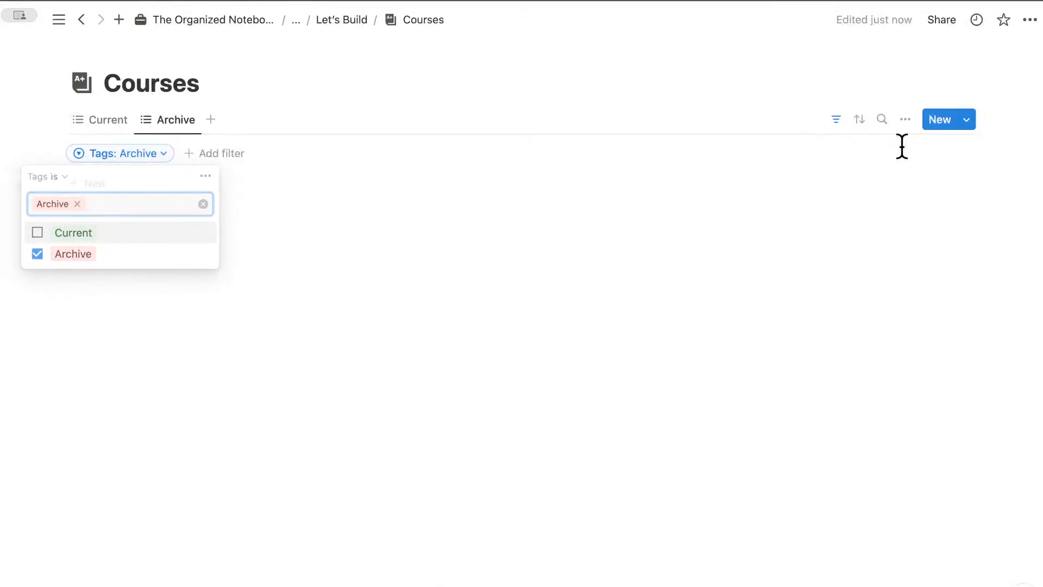
# Step: Duplicate the Archive view and name the copy "View All"
pyautogui.click(181, 124)
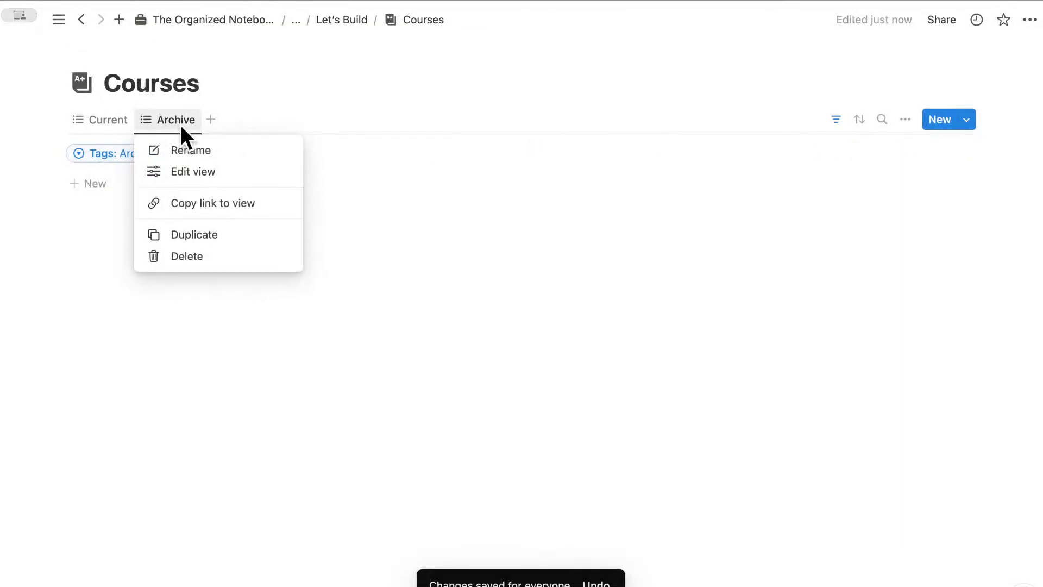
pyautogui.click(233, 234)
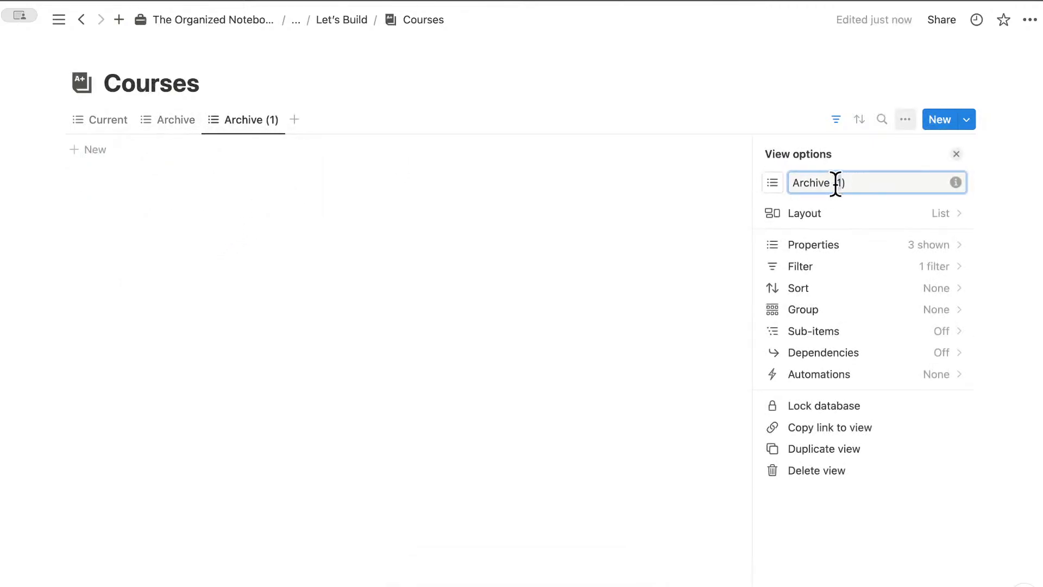
pyautogui.write('View All')
# Step: Clear the Archive option from the View All view's Tags filter and save the change for everyone
pyautogui.click(836, 119)
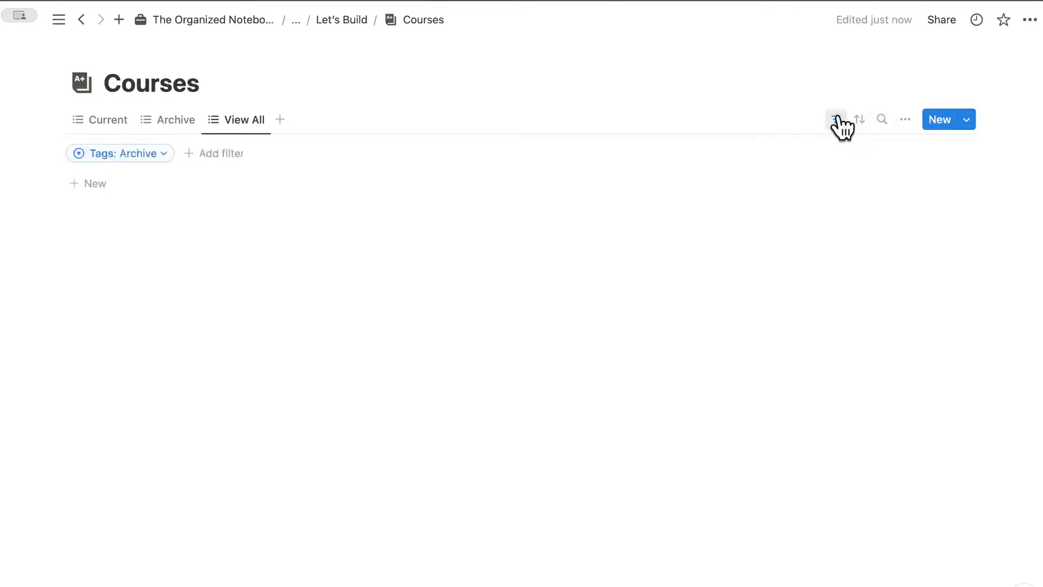
pyautogui.click(155, 158)
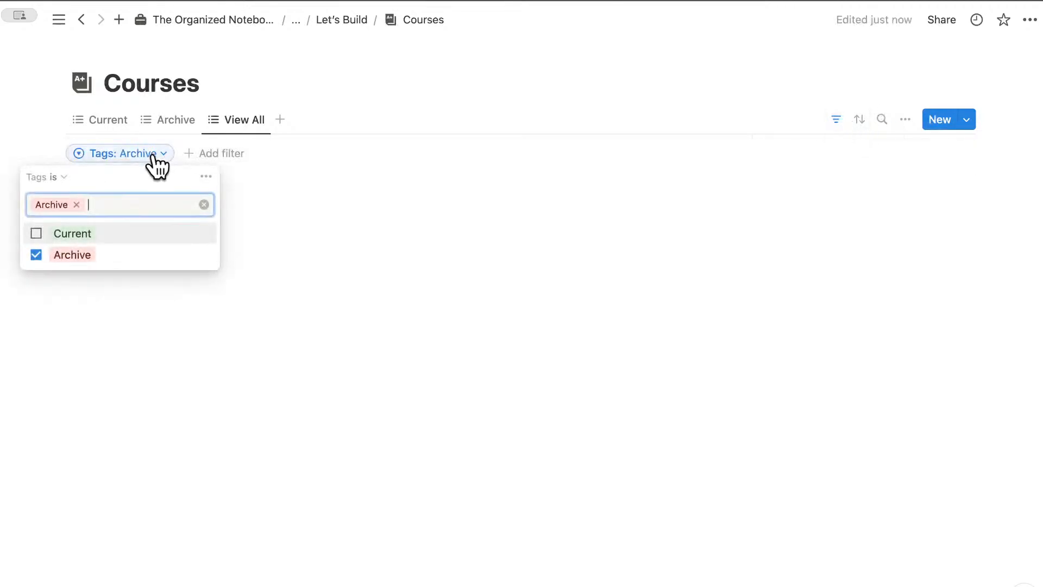
pyautogui.click(36, 255)
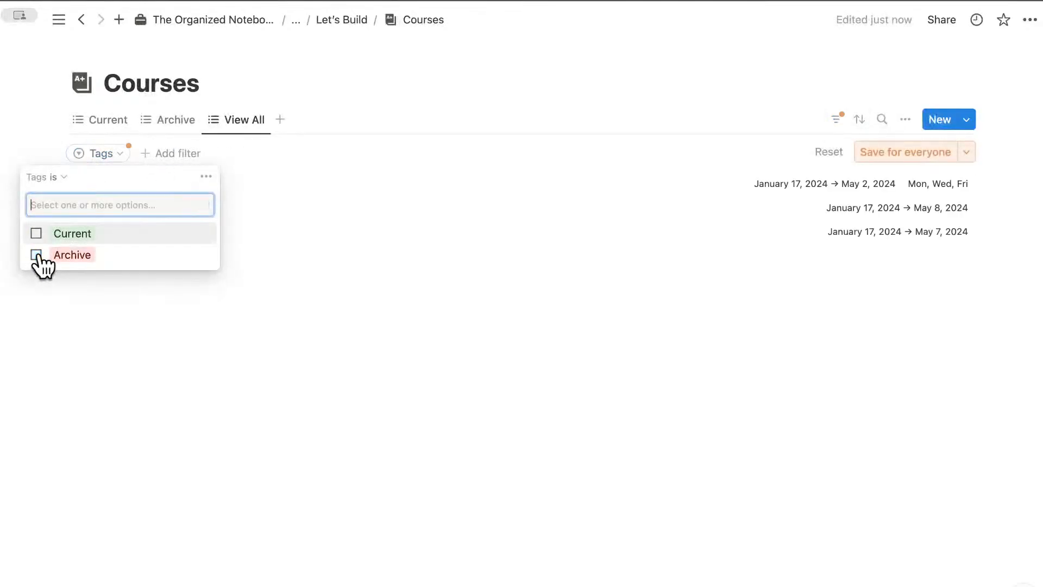
pyautogui.click(903, 153)
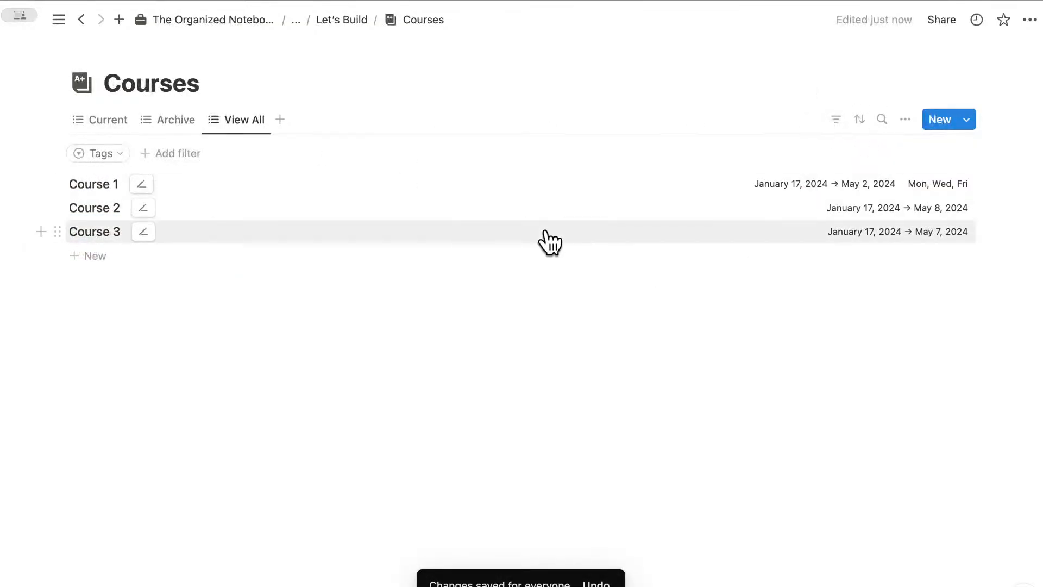
# Step: Show the Tags property in the View All view of the Courses database
pyautogui.click(904, 120)
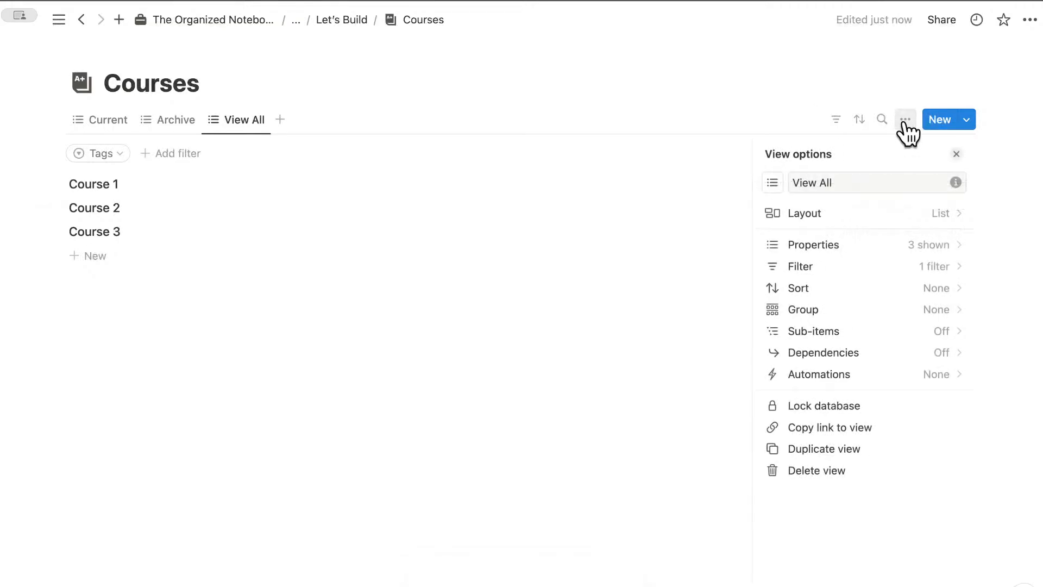
pyautogui.click(947, 256)
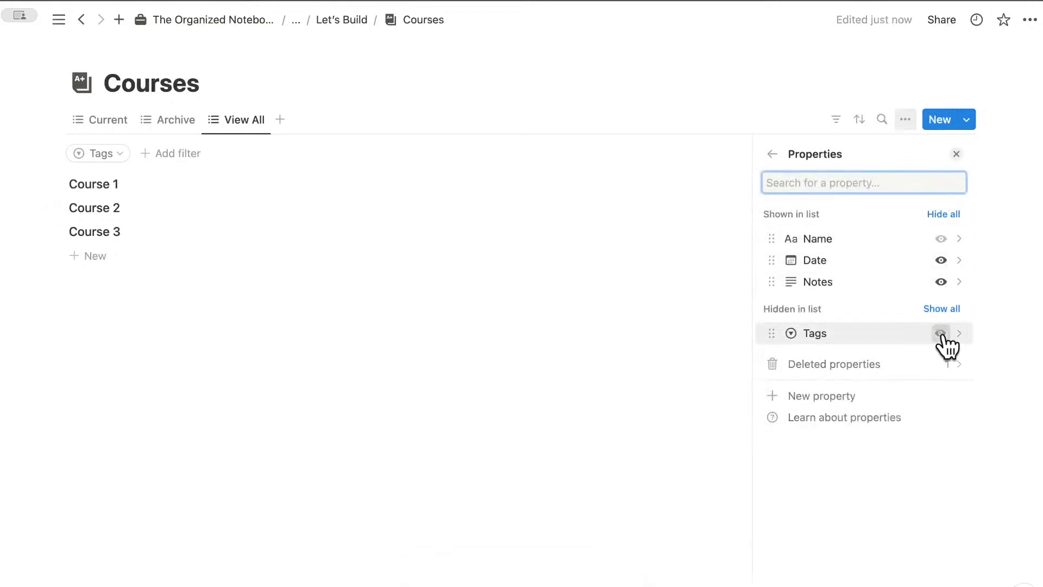
pyautogui.click(942, 333)
pyautogui.click(956, 155)
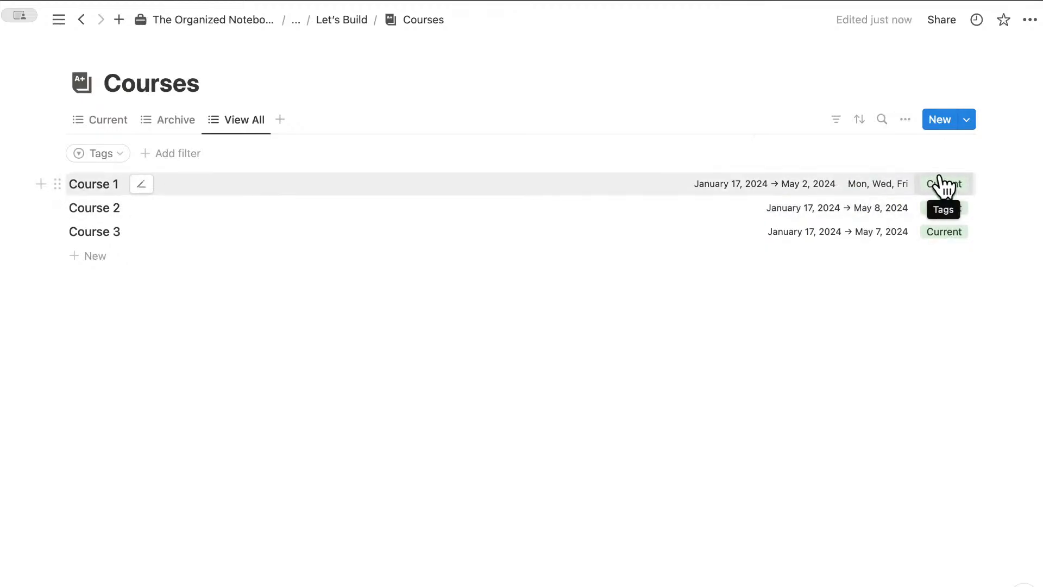
# Step: Open Course 1 from the Current view and set its Tags property to Archive
pyautogui.click(103, 121)
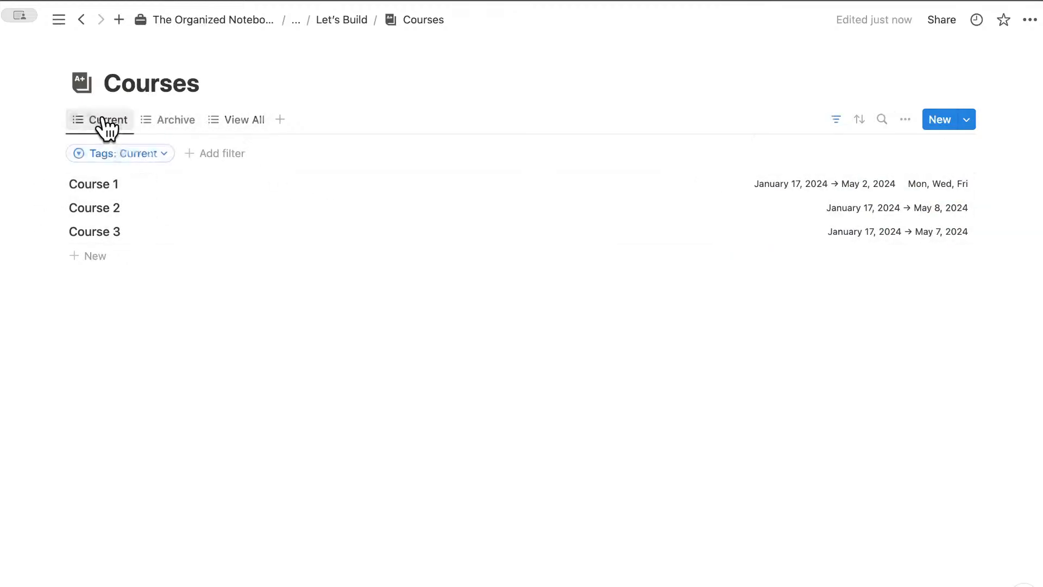
pyautogui.click(106, 185)
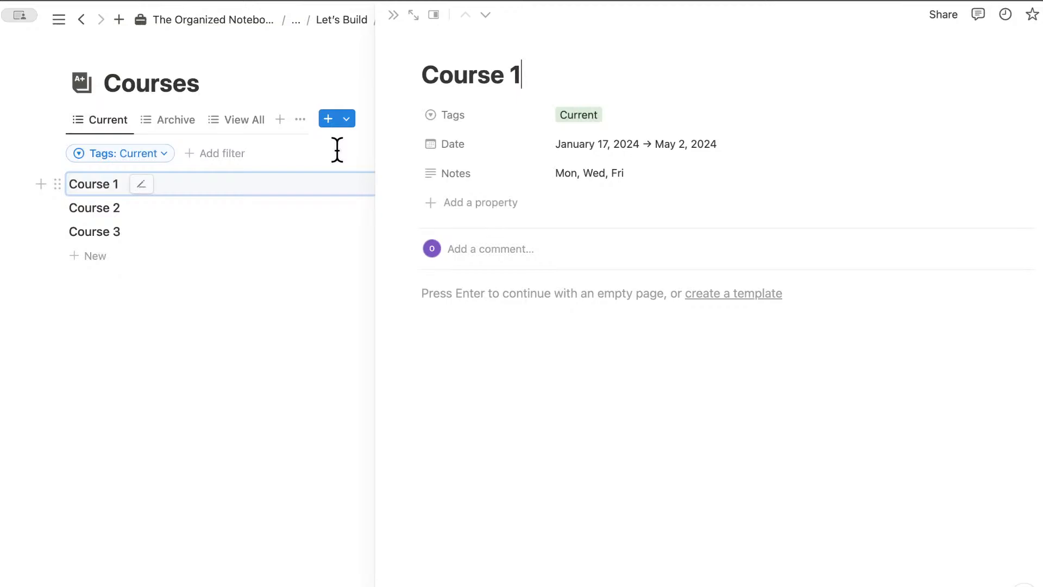
pyautogui.click(695, 117)
pyautogui.click(667, 189)
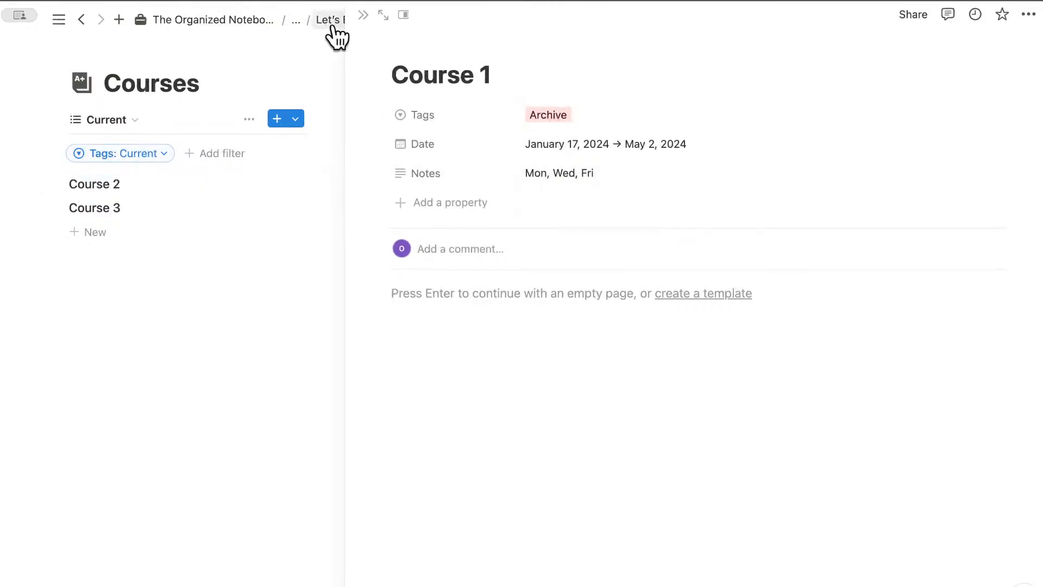
pyautogui.press('Escape')
# Step: Open Course 1 from the Archive view, set its Tags property to Current, and return to the Current view
pyautogui.click(177, 124)
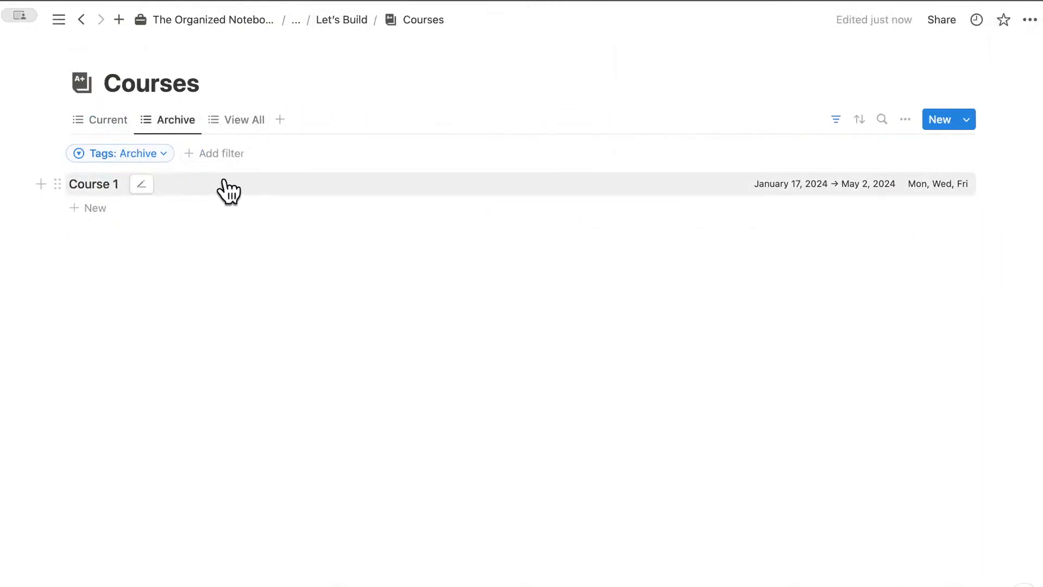
pyautogui.click(109, 186)
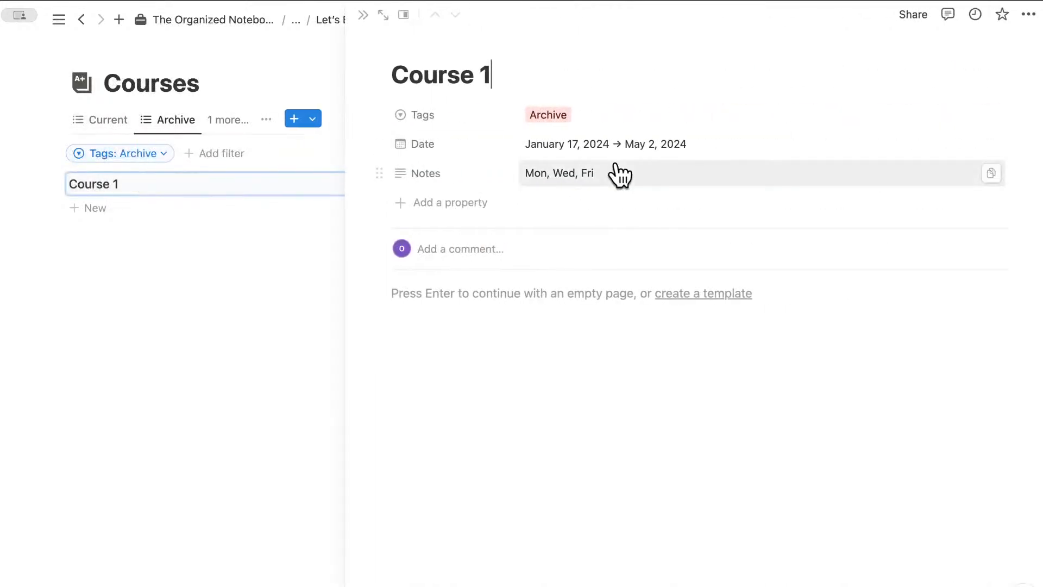
pyautogui.click(614, 115)
pyautogui.click(619, 167)
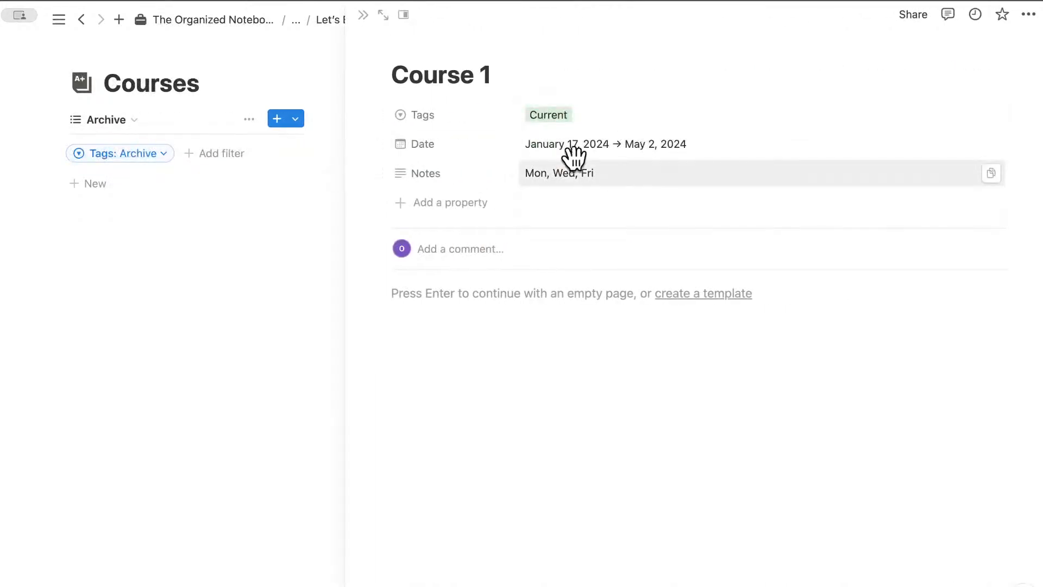
pyautogui.click(363, 16)
pyautogui.click(106, 122)
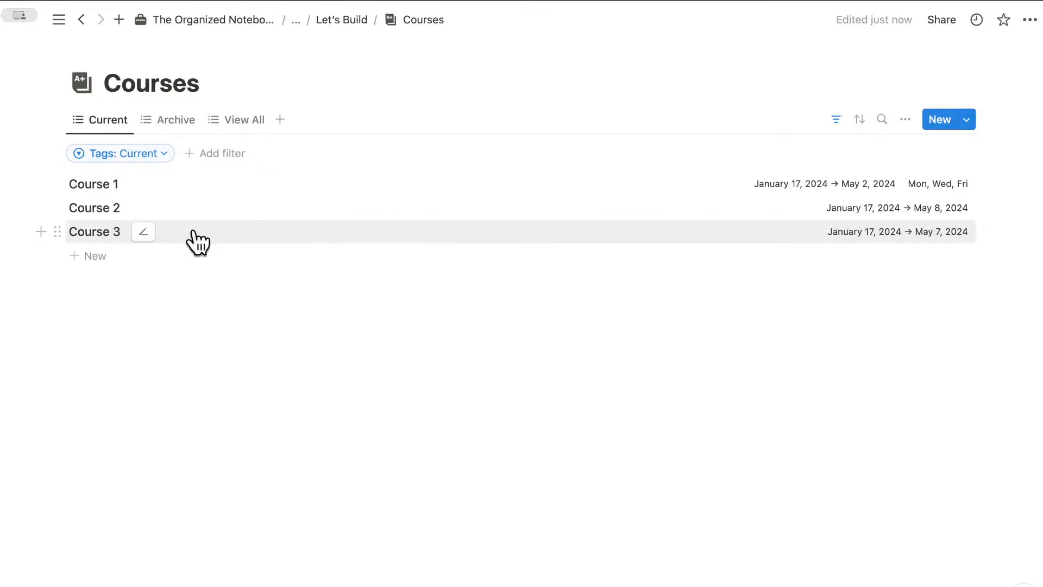
# Step: Return to the Let's Build page and move the Courses database into the DATABASES callout
pyautogui.click(346, 18)
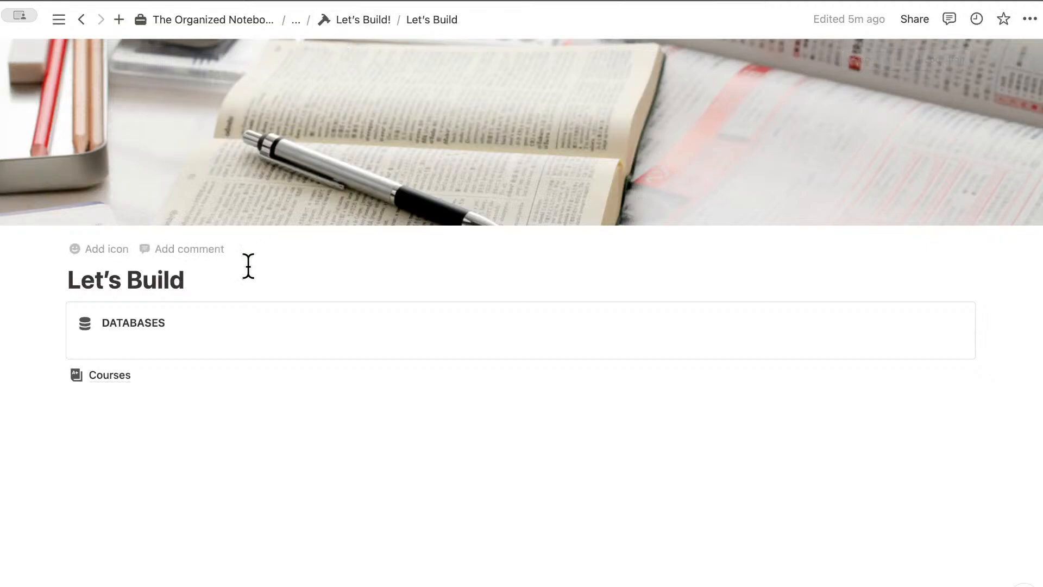
pyautogui.moveTo(51, 376); pyautogui.dragTo(142, 336)
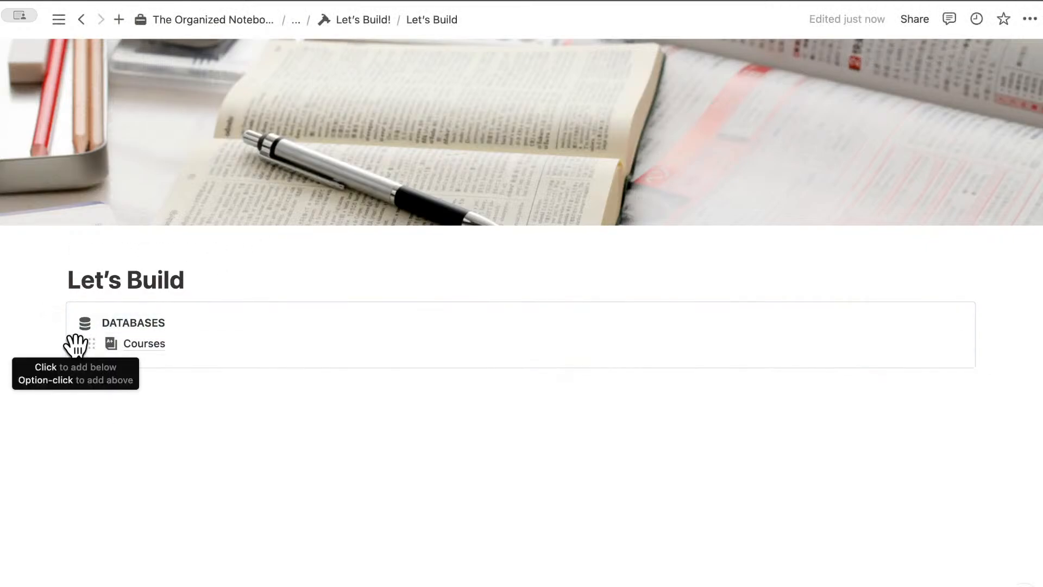
# Step: Add a page named "Notes" below Courses in the DATABASES callout and make it a new table database
pyautogui.click(75, 344)
pyautogui.click(134, 370)
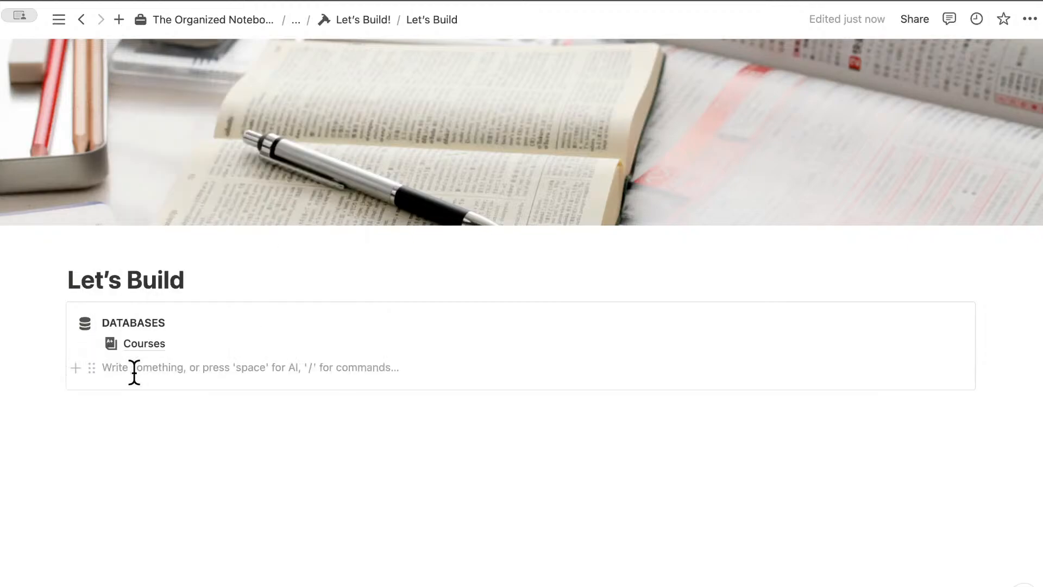
pyautogui.write('/')
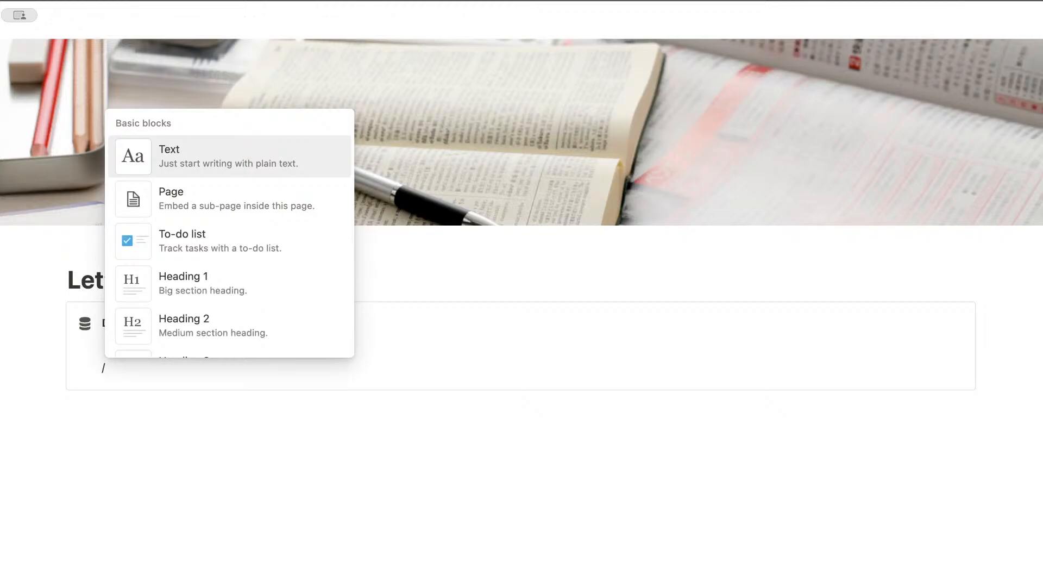
pyautogui.write('page')
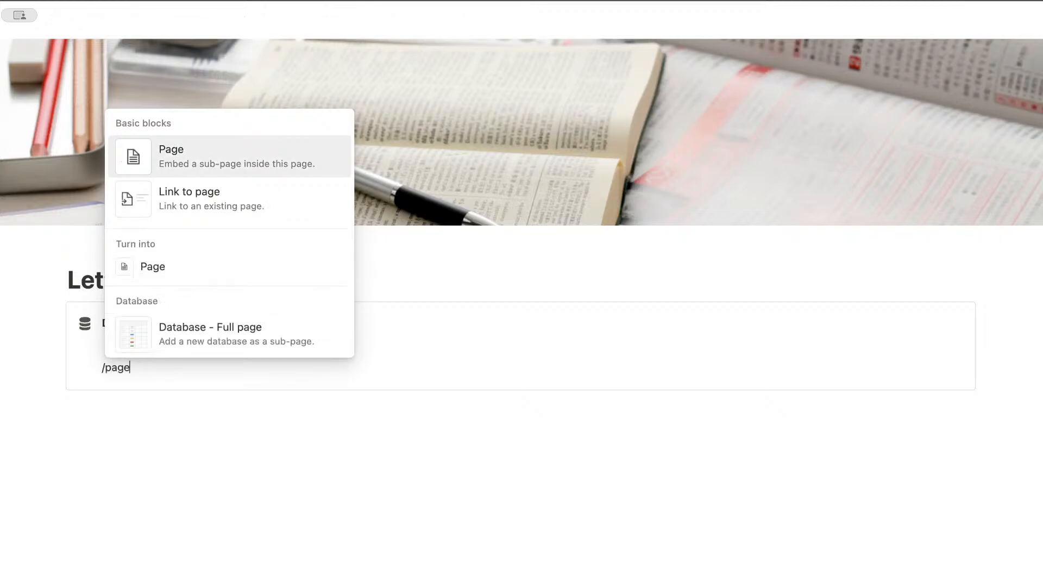
pyautogui.press('Return')
pyautogui.write('Notes')
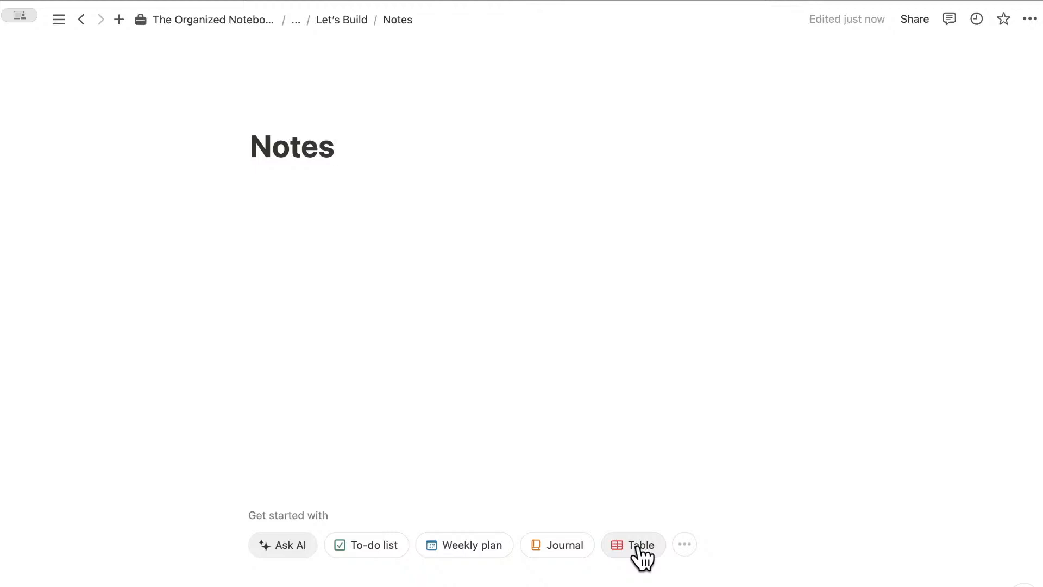
pyautogui.click(638, 547)
pyautogui.click(823, 219)
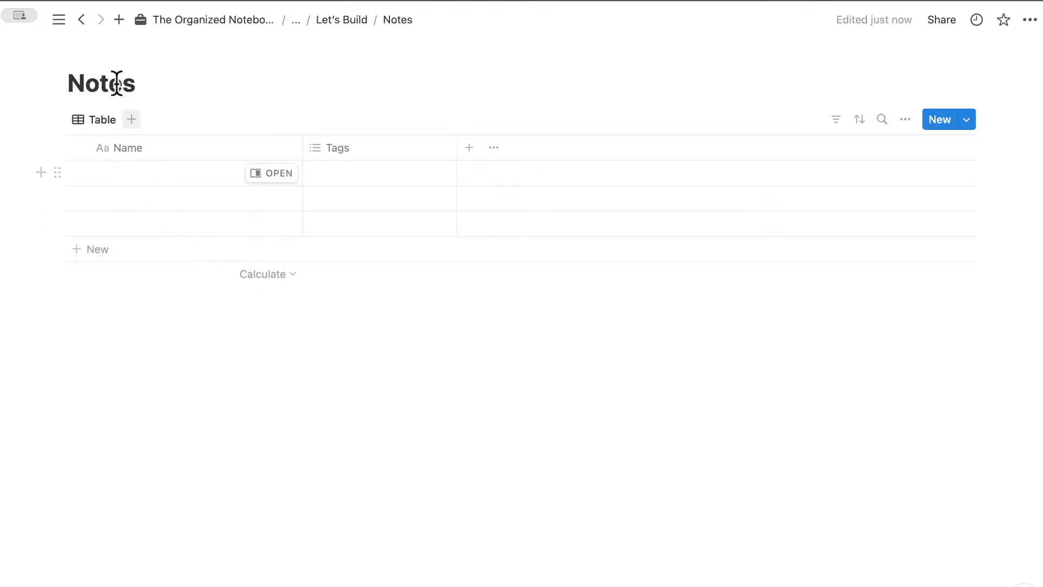
# Step: Give the Notes database the icon of text lines with a pencil
pyautogui.click(108, 54)
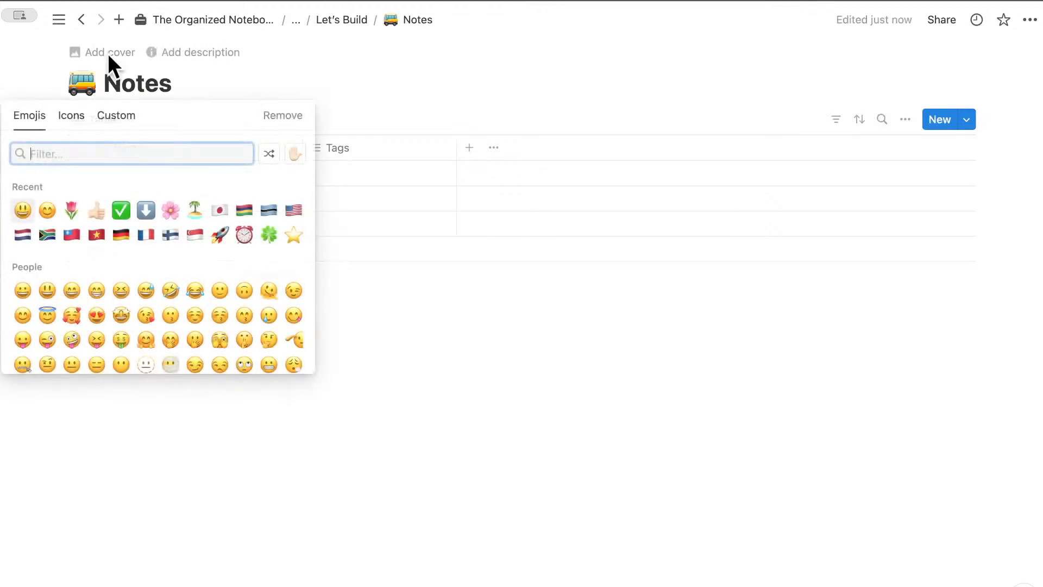
pyautogui.click(77, 116)
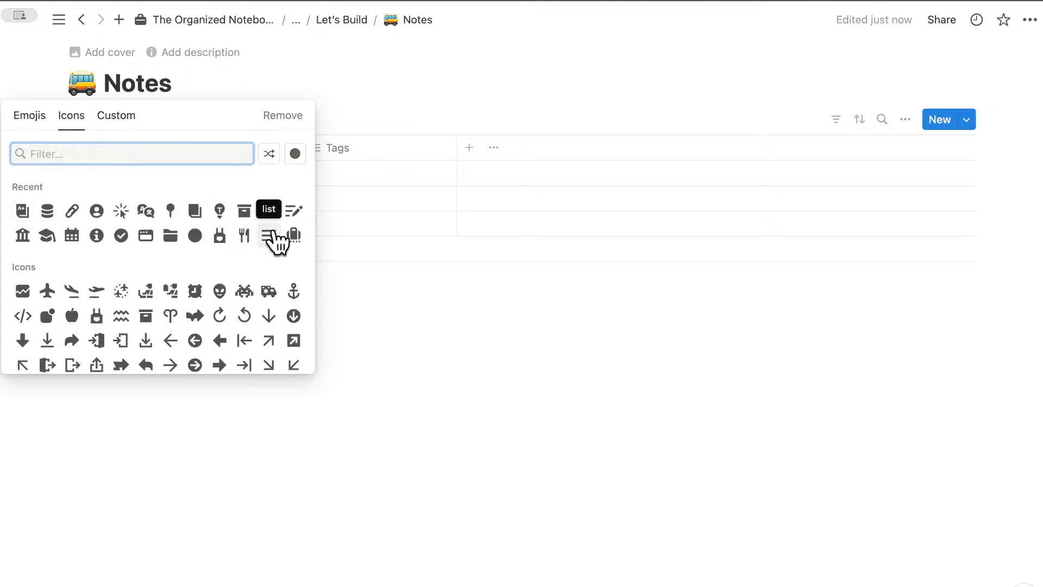
pyautogui.click(294, 213)
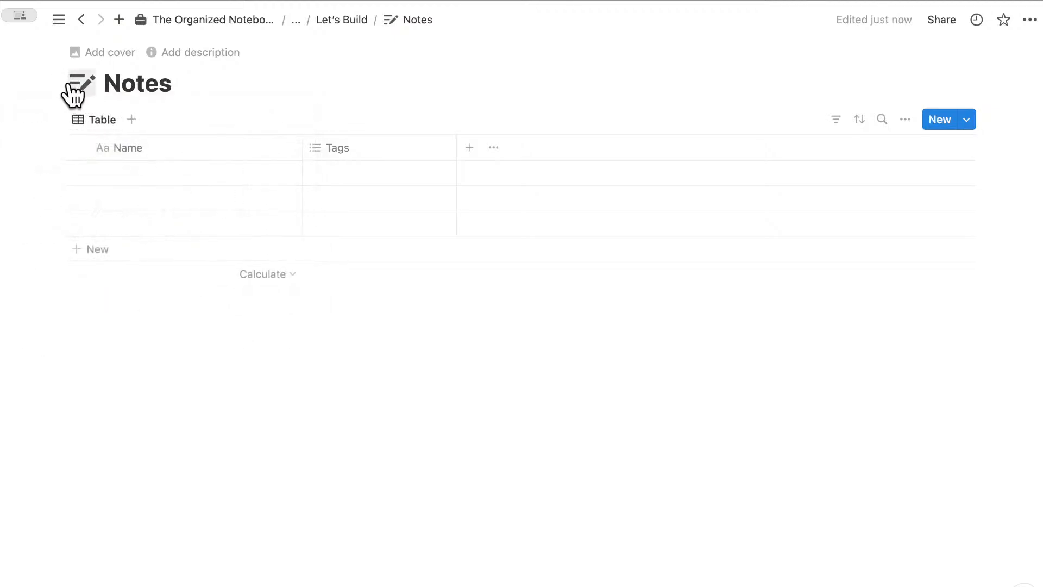
# Step: Rename the Notes database's table view as "Needs Review"
pyautogui.click(99, 121)
pyautogui.click(123, 155)
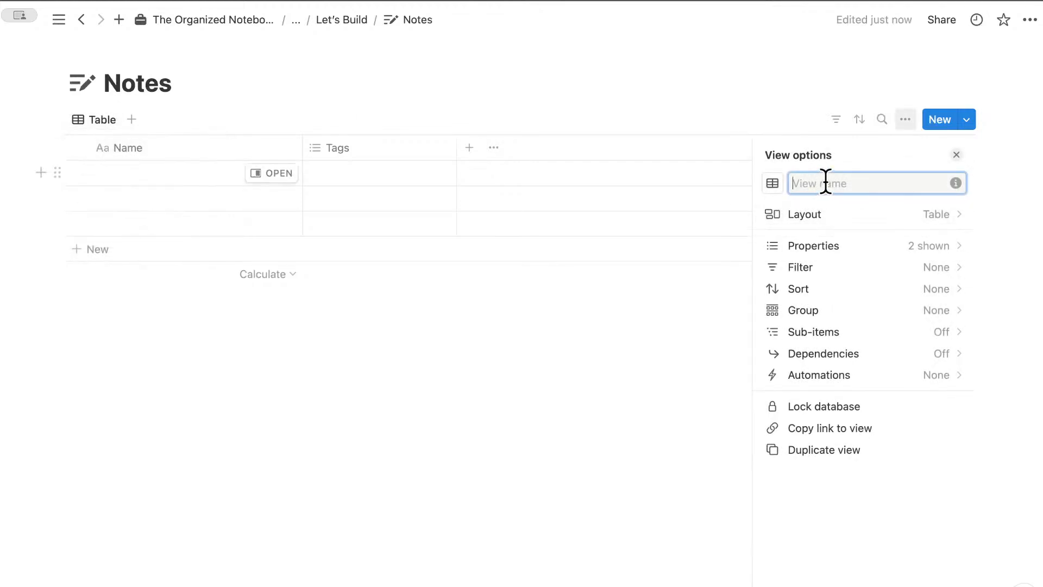
pyautogui.write('Needs Re')
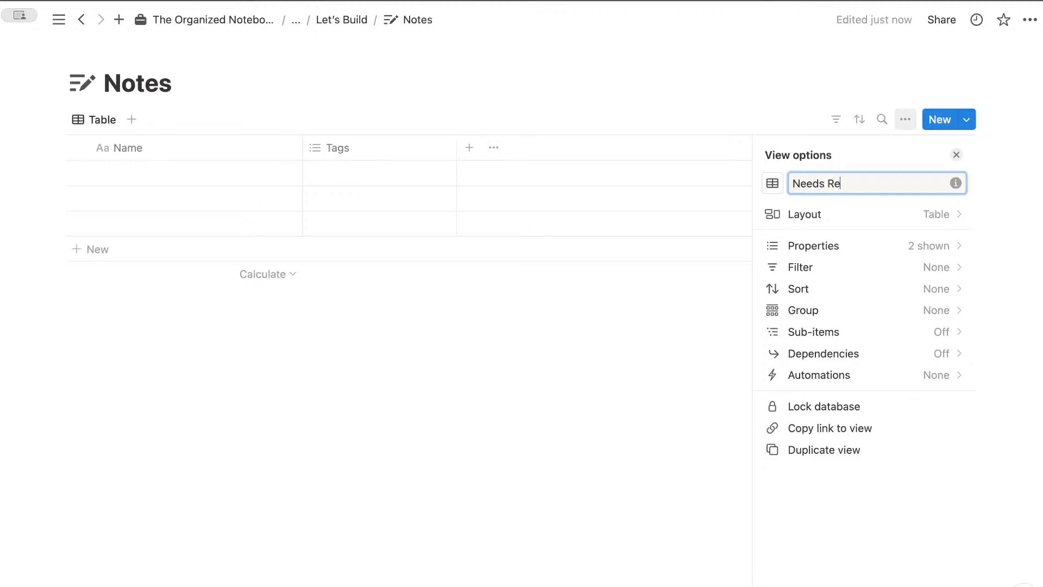
pyautogui.write('view')
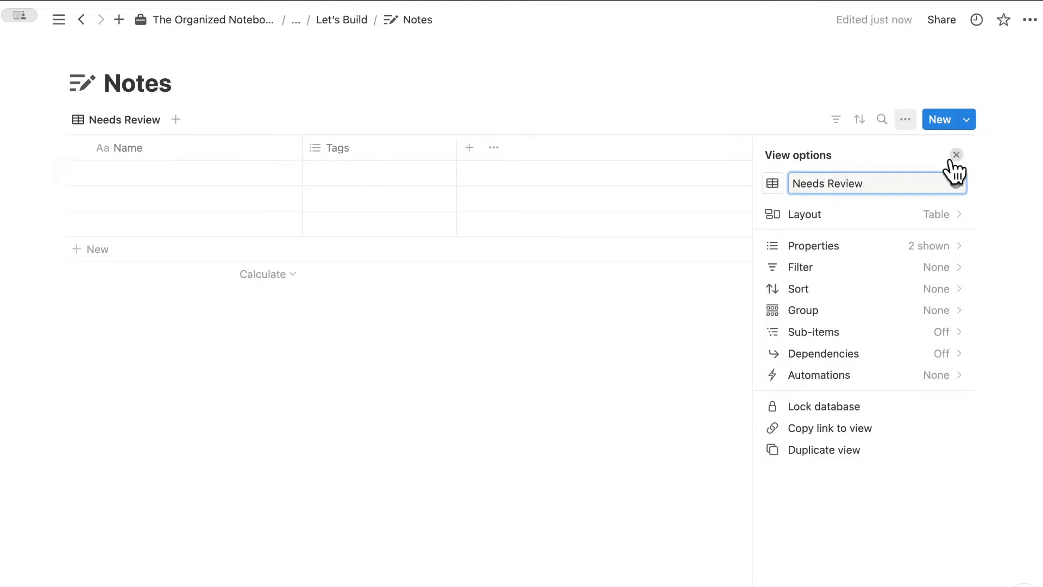
pyautogui.click(956, 154)
# Step: Rename the Name column as "Reviewed?" and open its property settings
pyautogui.click(173, 148)
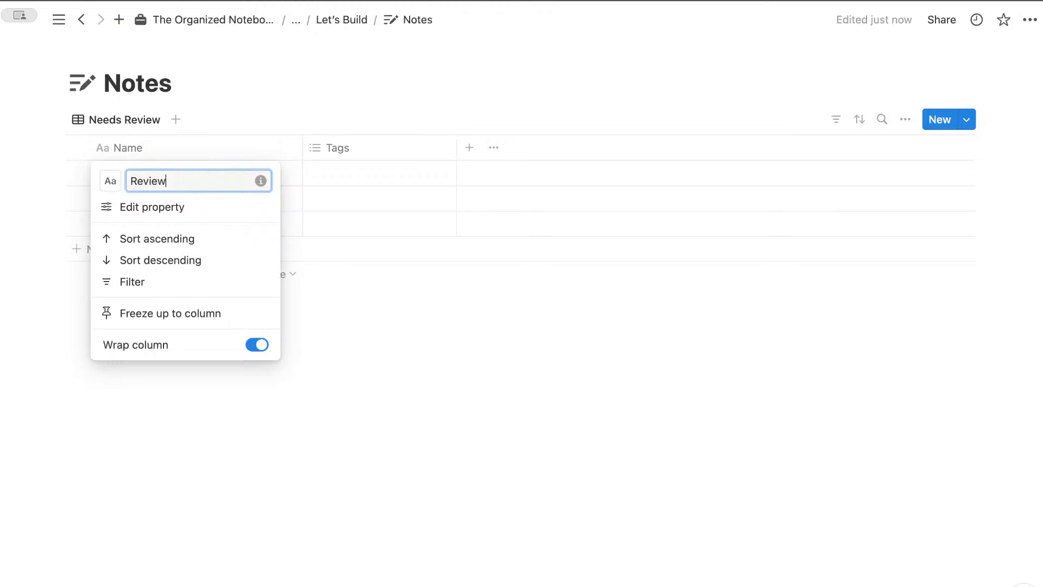
pyautogui.write('Reviewed?')
pyautogui.press('Return')
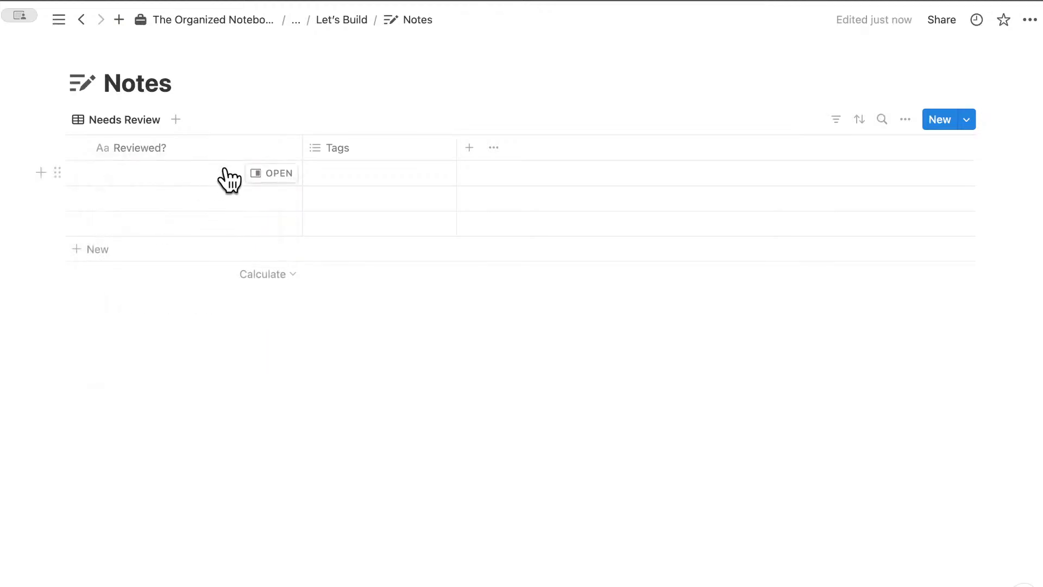
pyautogui.click(229, 146)
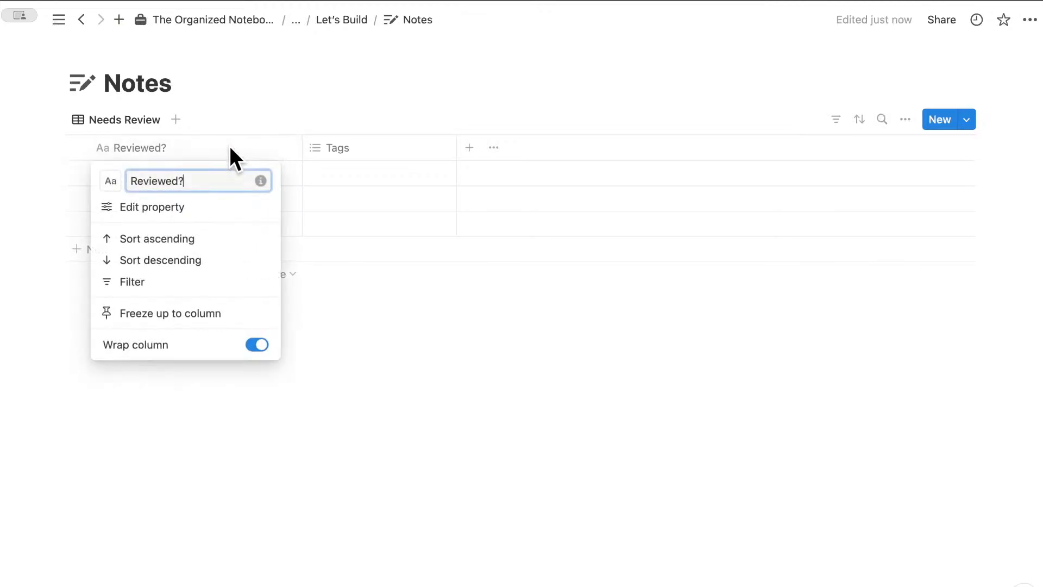
pyautogui.click(137, 208)
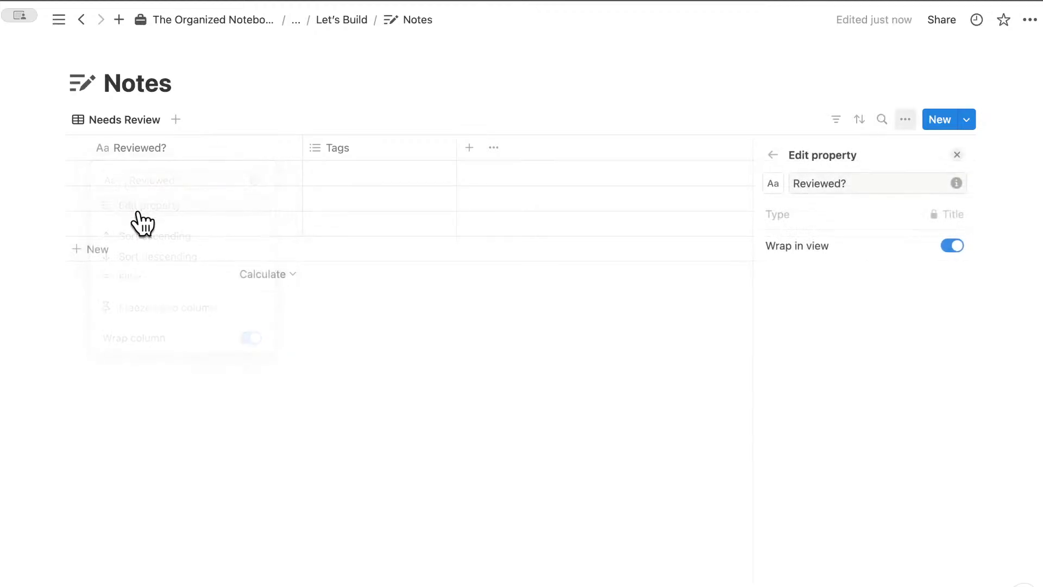
pyautogui.click(957, 154)
# Step: Add a Checkbox property to the Notes database and try to name it "Reviewed?"
pyautogui.click(470, 148)
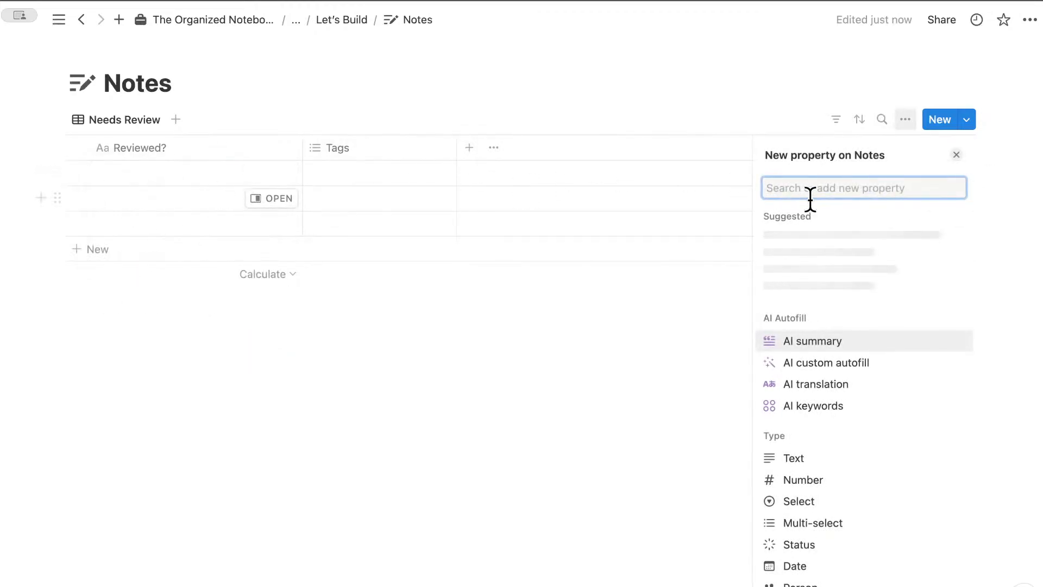
pyautogui.write('check')
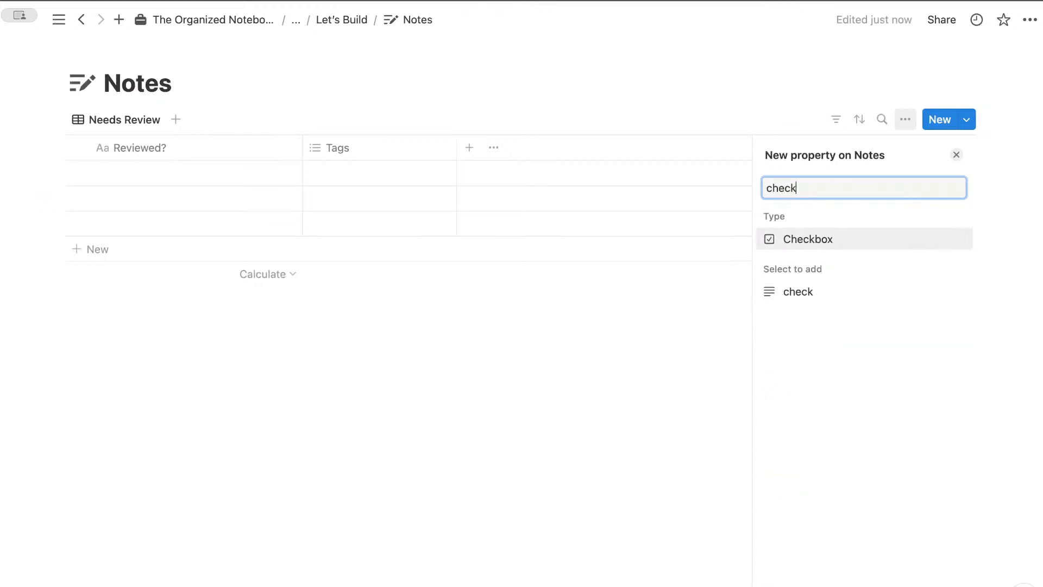
pyautogui.click(831, 250)
pyautogui.doubleClick(838, 181)
pyautogui.write('R')
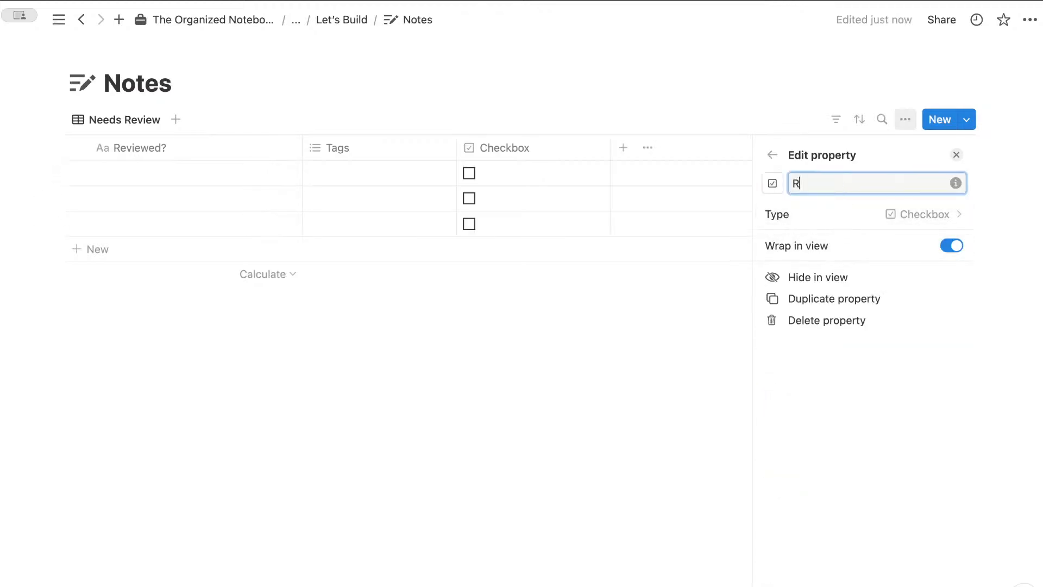
pyautogui.write('eviewed?')
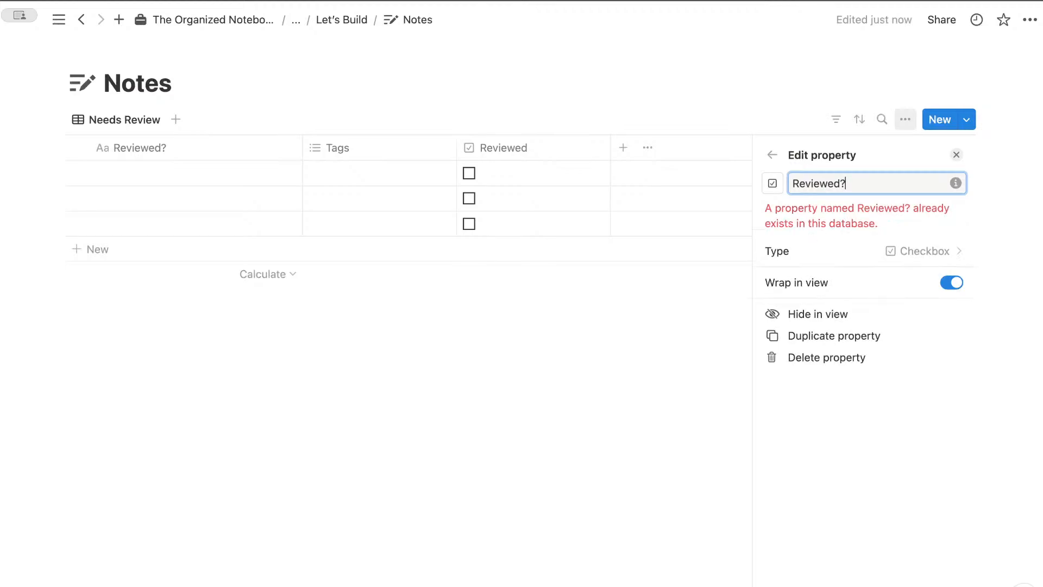
# Step: Rename the title column of the Notes table back to "Name"
pyautogui.click(175, 155)
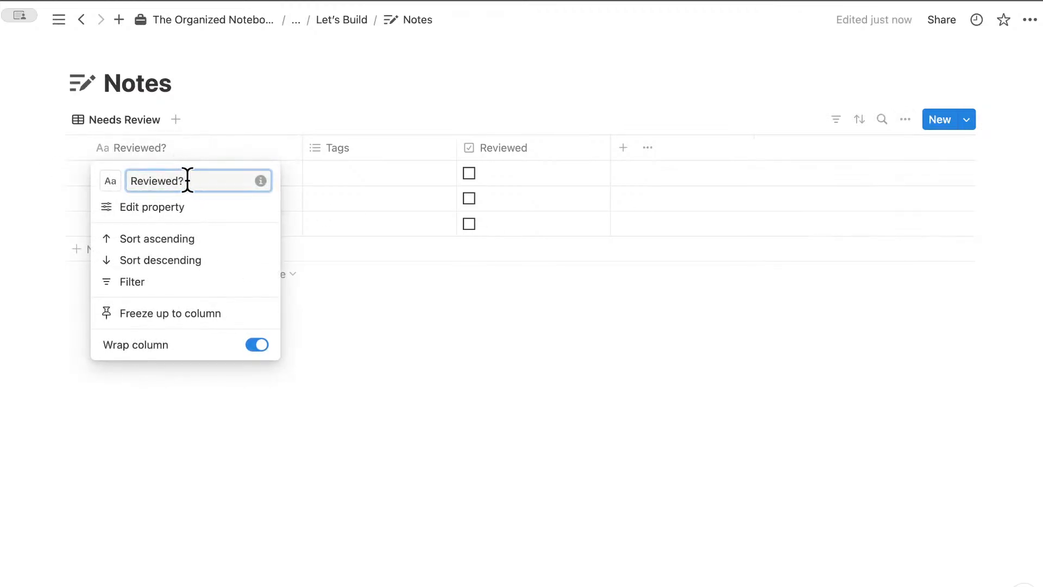
pyautogui.tripleClick(186, 180)
pyautogui.press('BackSpace')
pyautogui.press('Return')
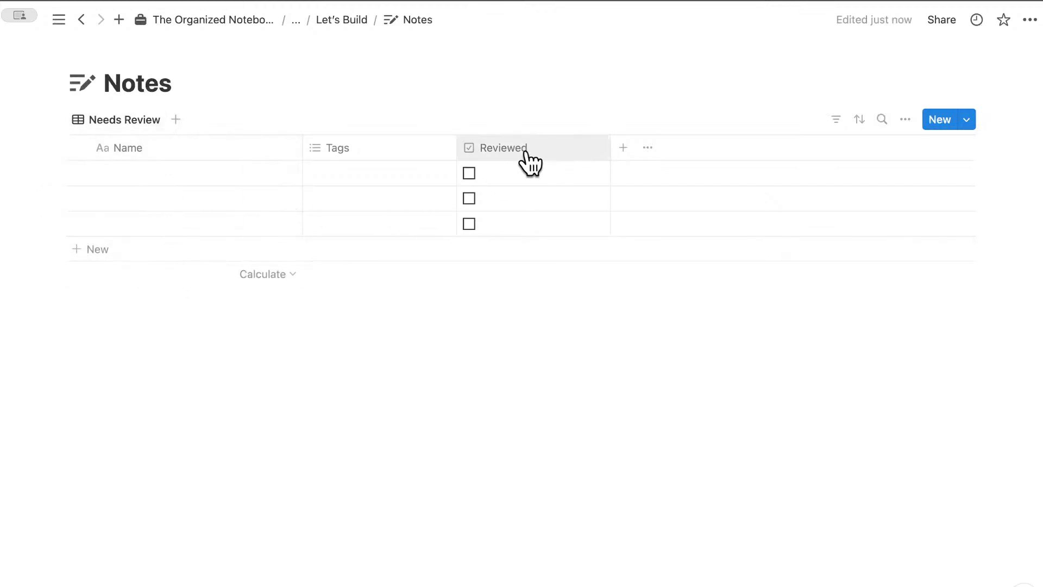
# Step: Move the checkbox column in front of the Name column and rename it "Reviewed?"
pyautogui.moveTo(543, 154); pyautogui.dragTo(152, 162)
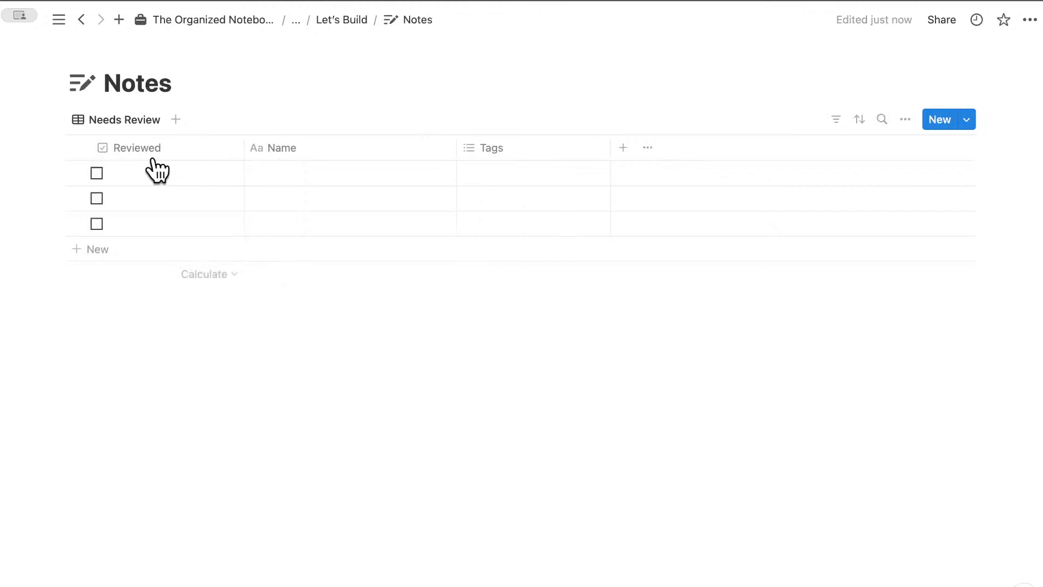
pyautogui.click(166, 155)
pyautogui.write('?')
pyautogui.press('Return')
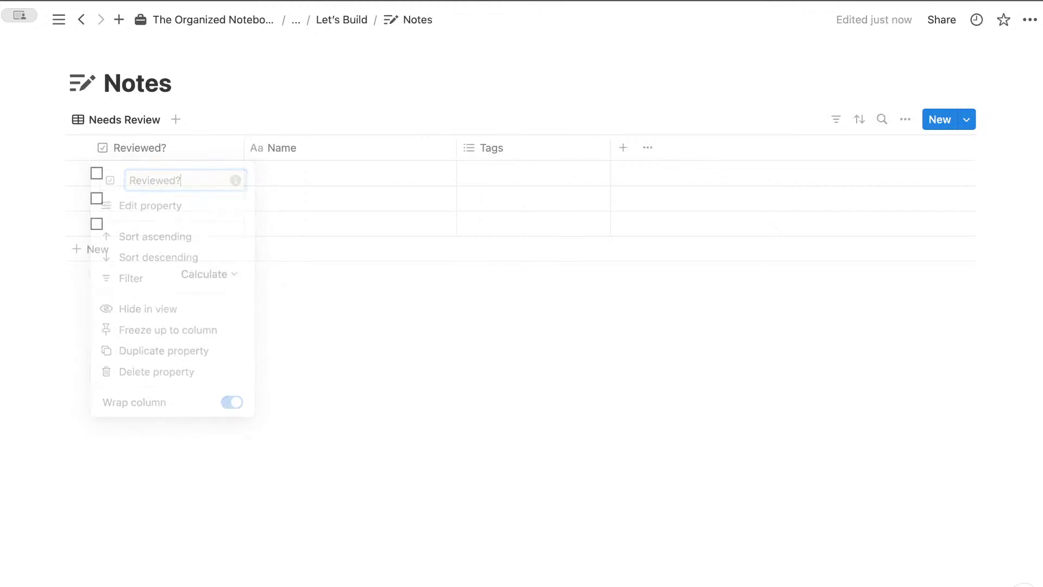
# Step: Narrow the Reviewed? column and add a Created time property placed between Name and Tags
pyautogui.moveTo(243, 150); pyautogui.dragTo(179, 150)
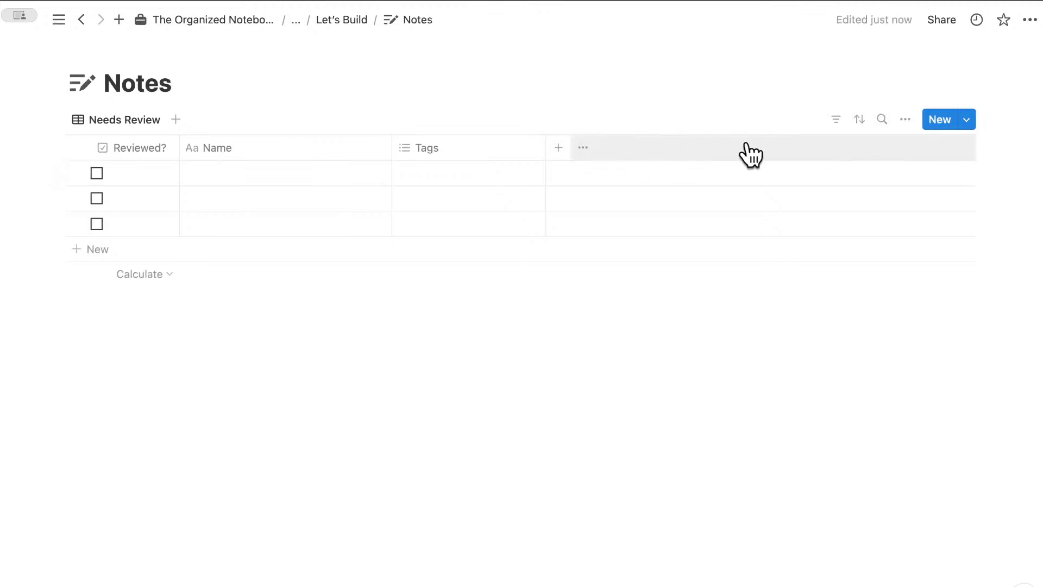
pyautogui.click(560, 152)
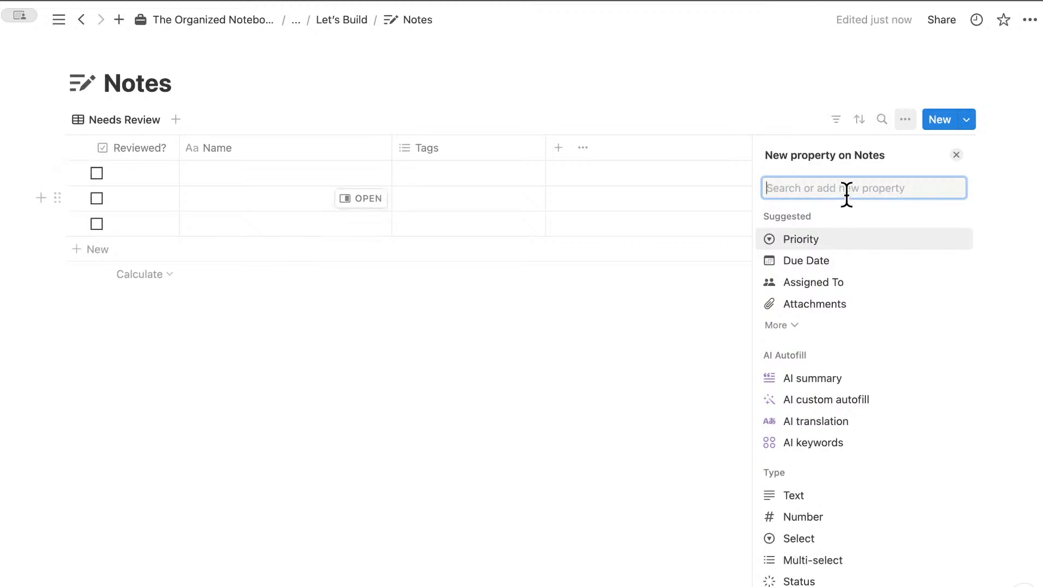
pyautogui.write('cre')
pyautogui.click(903, 238)
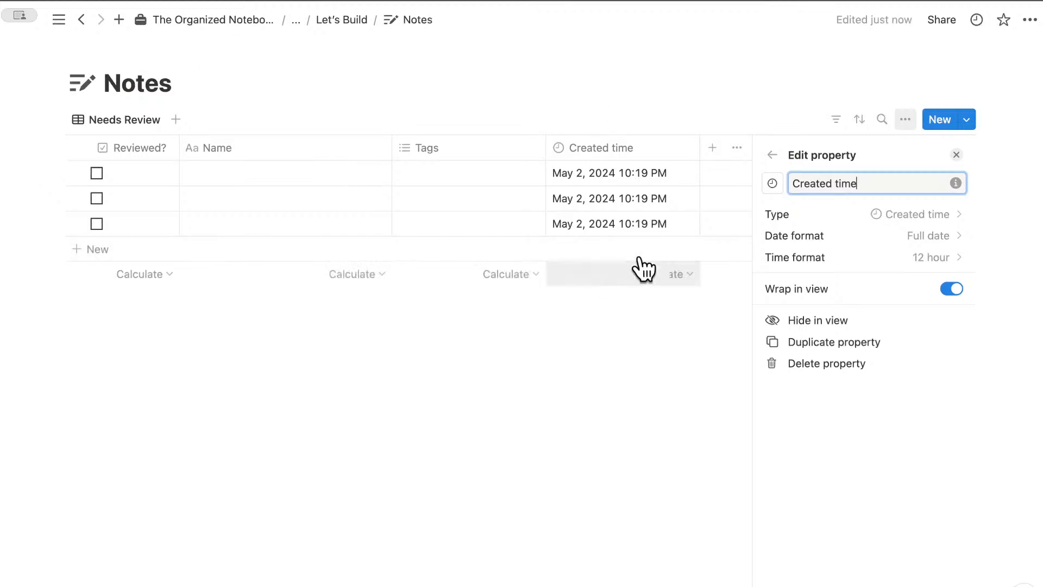
pyautogui.click(957, 154)
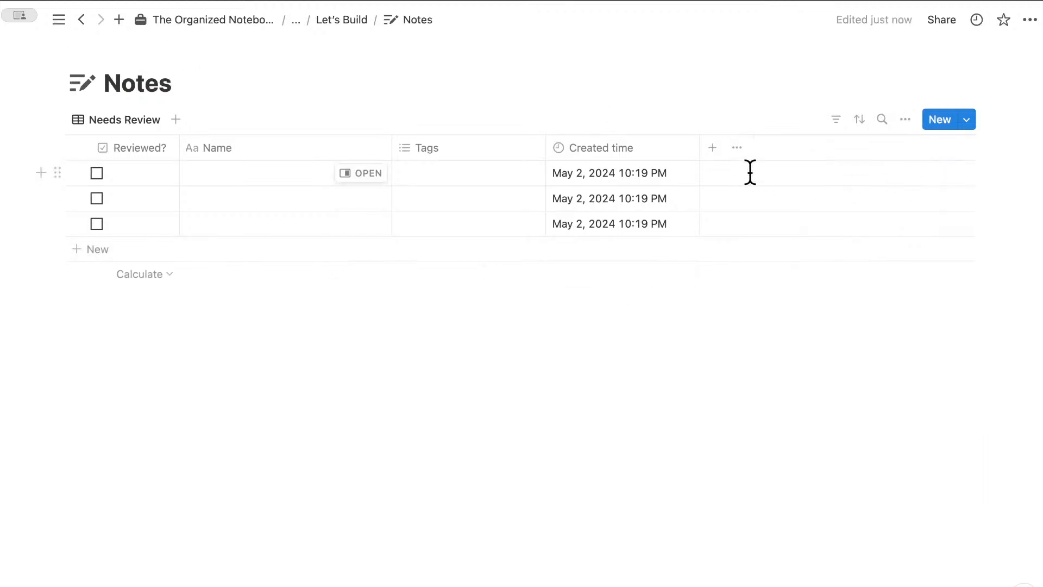
pyautogui.moveTo(461, 158); pyautogui.dragTo(652, 152)
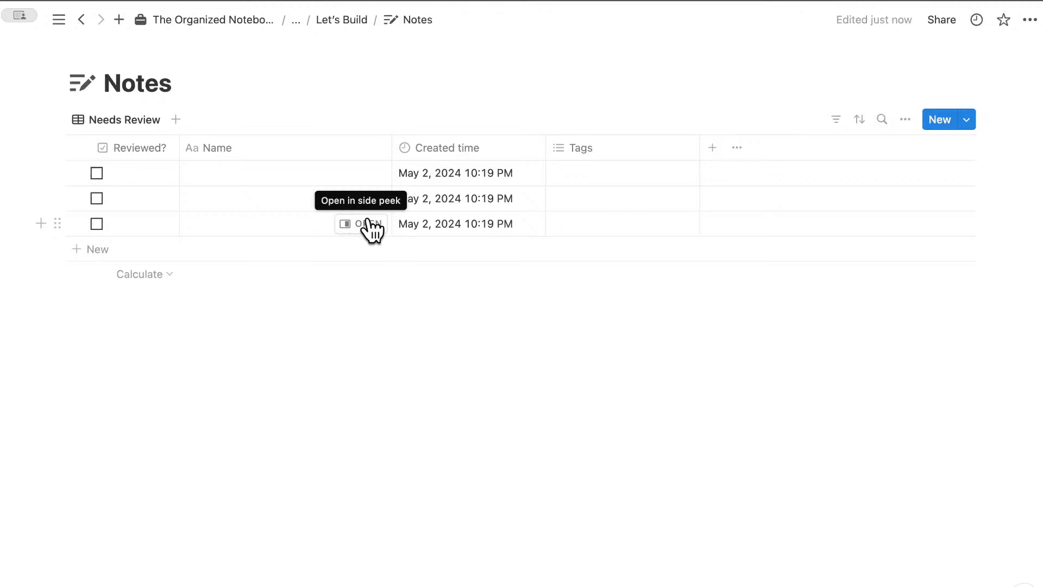
# Step: Name the three rows of the Notes table "Note 1", "Note 2" and "Note 3"
pyautogui.click(307, 175)
pyautogui.write('Note 1')
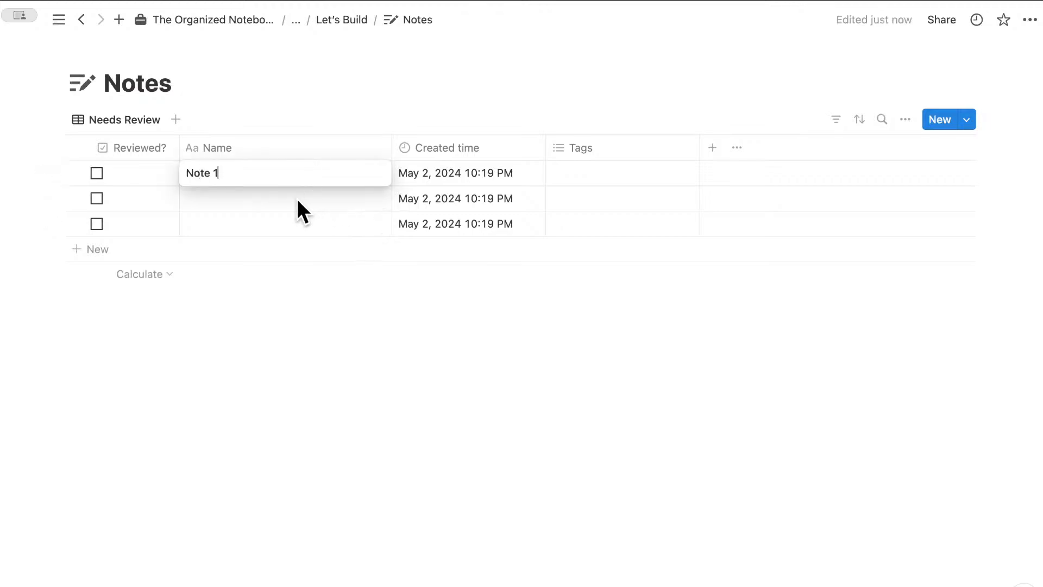
pyautogui.click(270, 199)
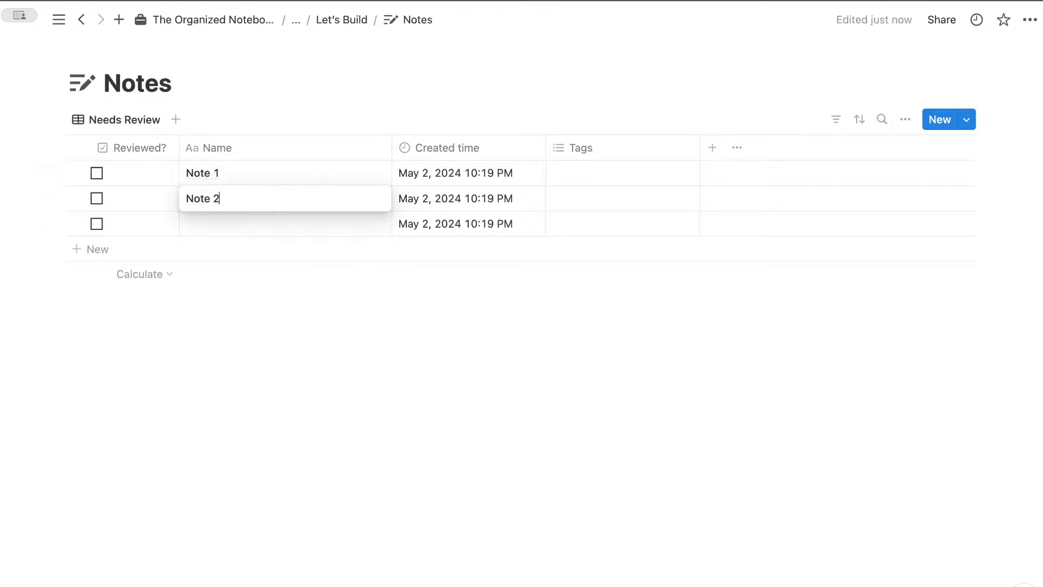
pyautogui.write('Note 2')
pyautogui.click(251, 223)
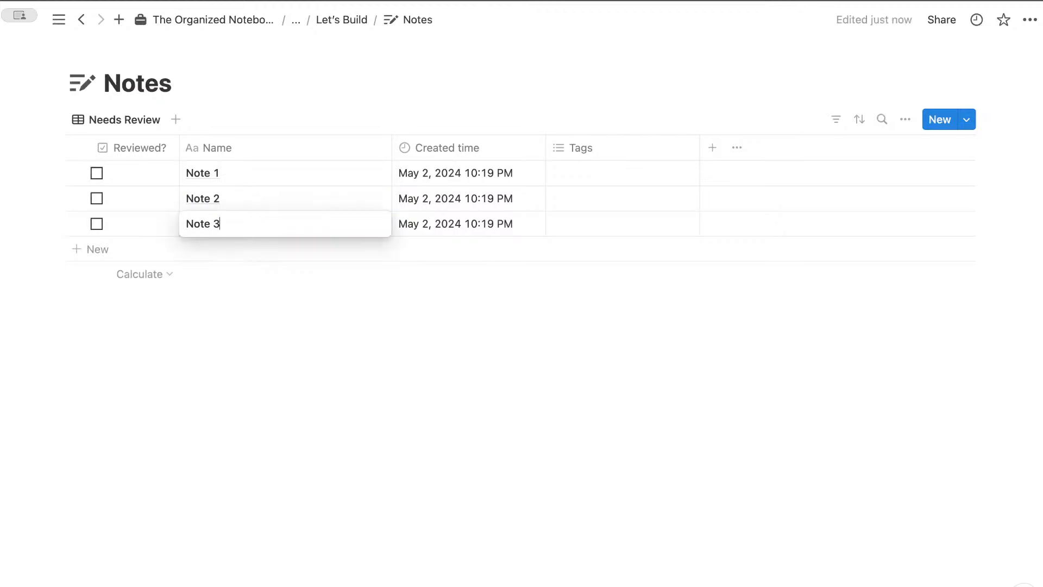
pyautogui.press('Escape')
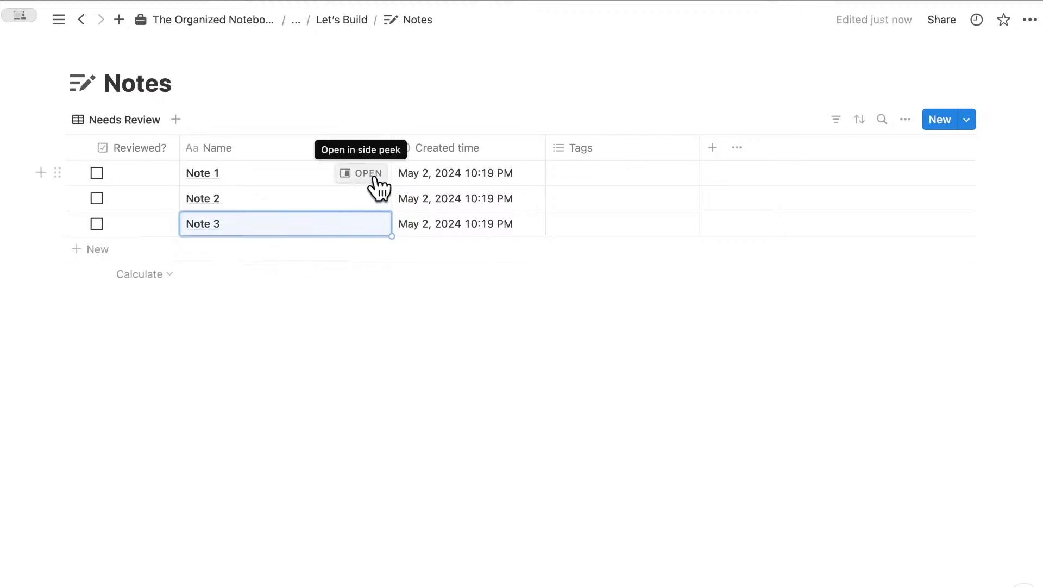
# Step: Add a Relation property linking Notes to the Let's Build Courses database, with Show on Courses enabled
pyautogui.click(711, 152)
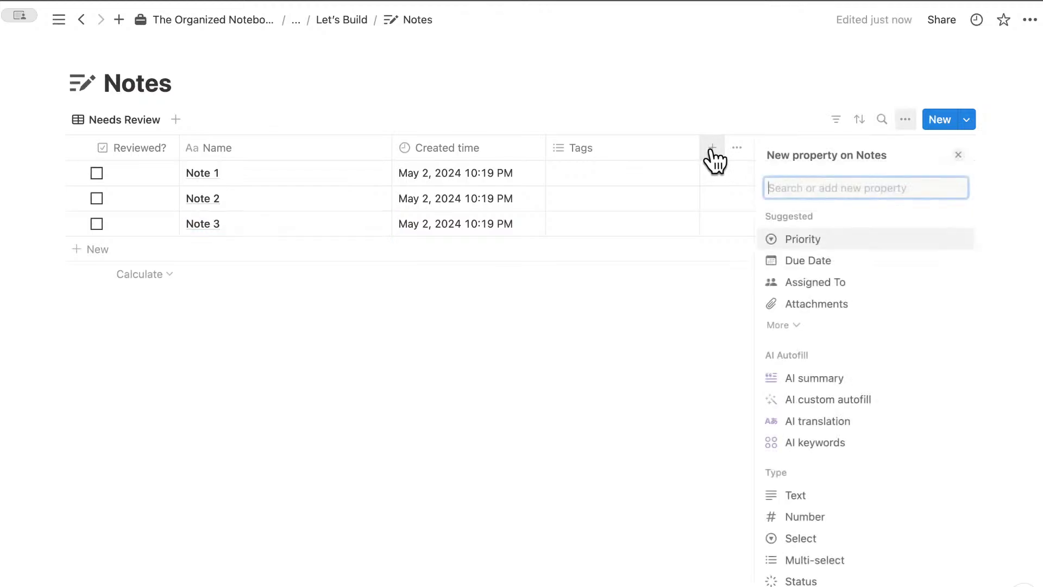
pyautogui.write('relation')
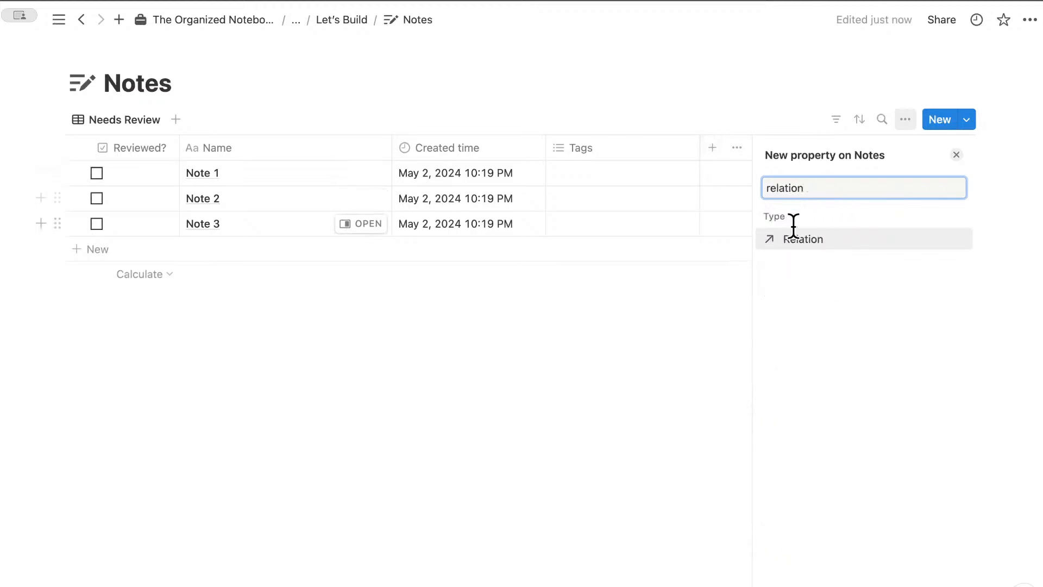
pyautogui.click(803, 252)
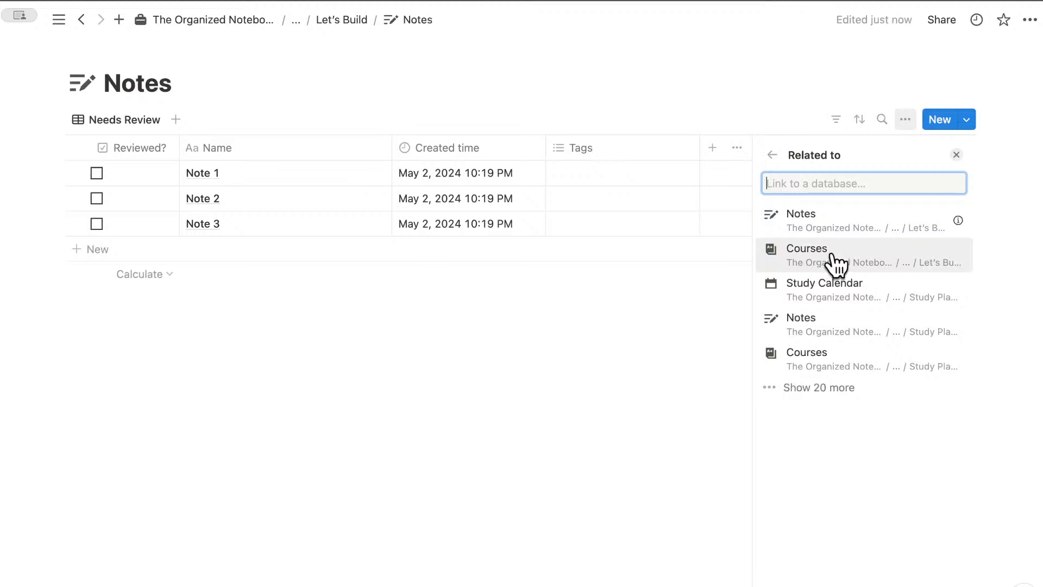
pyautogui.click(836, 262)
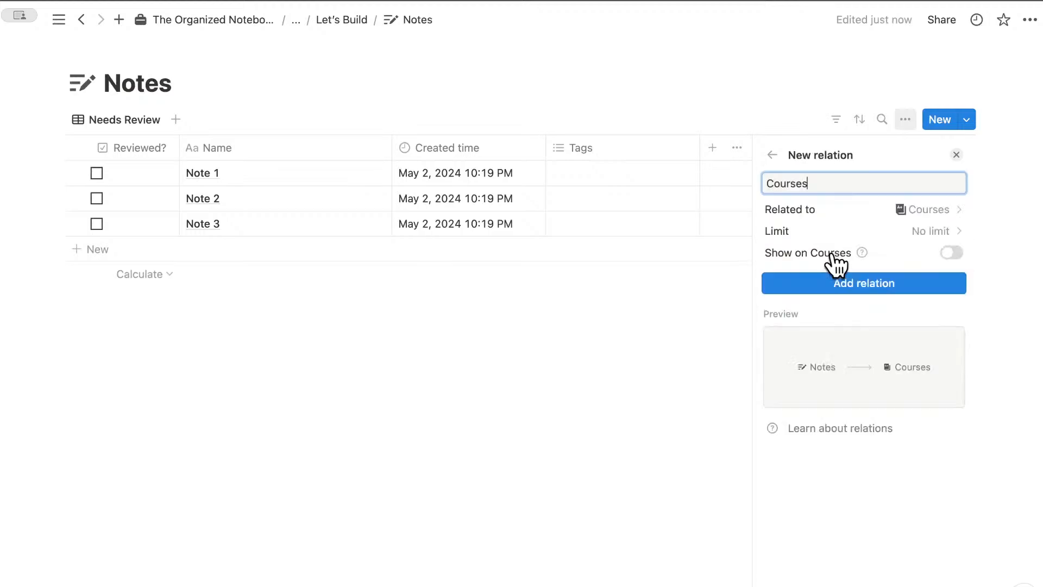
pyautogui.click(951, 254)
pyautogui.click(908, 338)
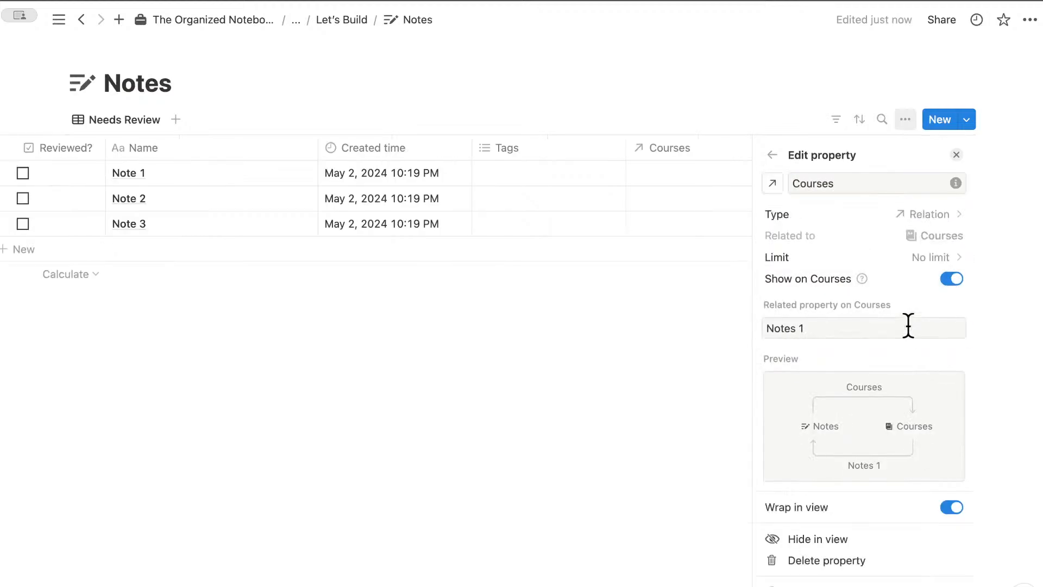
pyautogui.click(956, 156)
# Step: Link Note 1, Note 2 and Note 3 to Course 1 in the Courses relation column
pyautogui.click(731, 173)
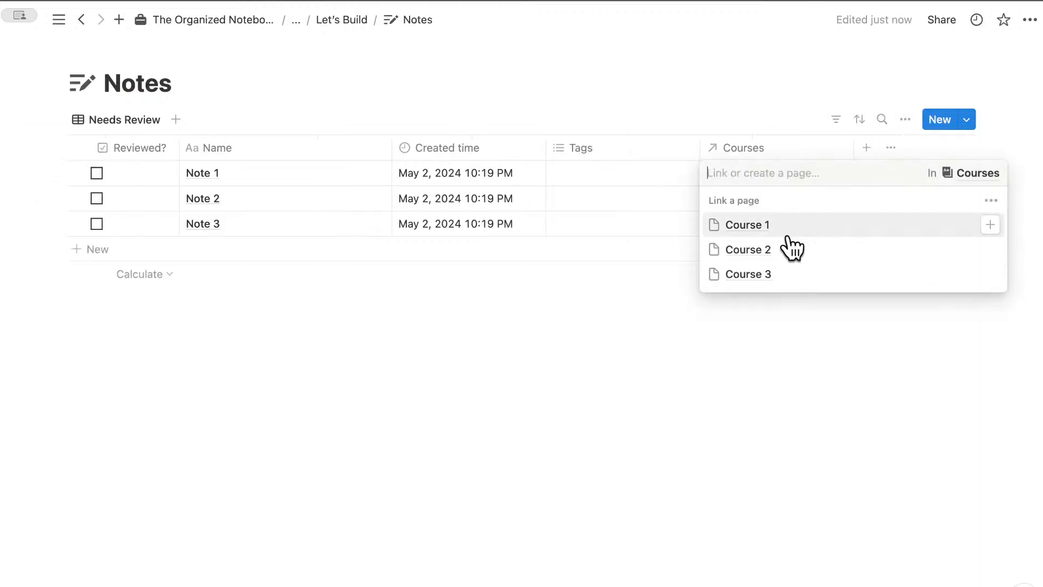
pyautogui.click(791, 223)
pyautogui.press('Escape')
pyautogui.click(791, 207)
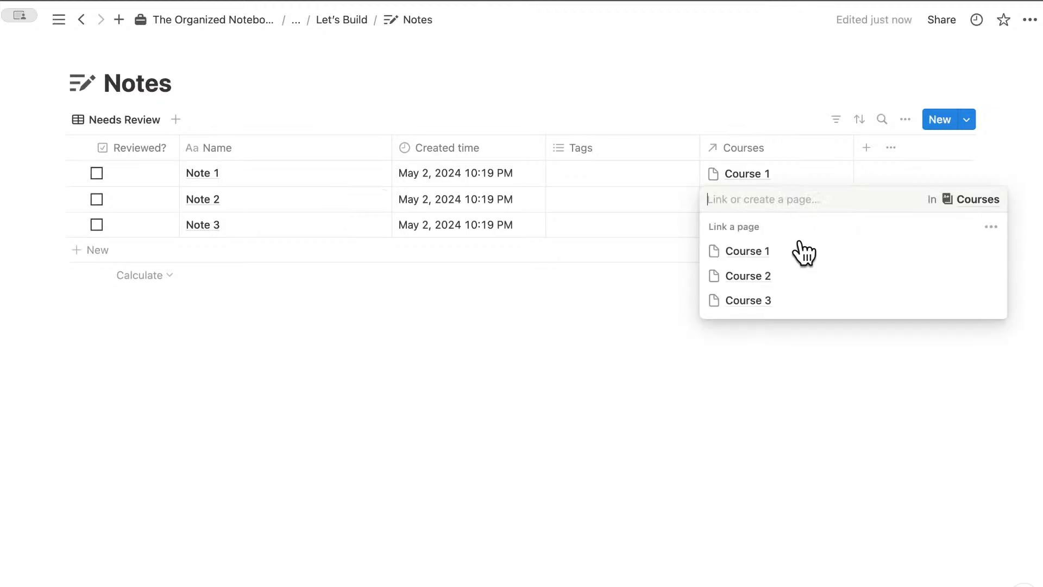
pyautogui.click(799, 251)
pyautogui.press('Escape')
pyautogui.click(797, 224)
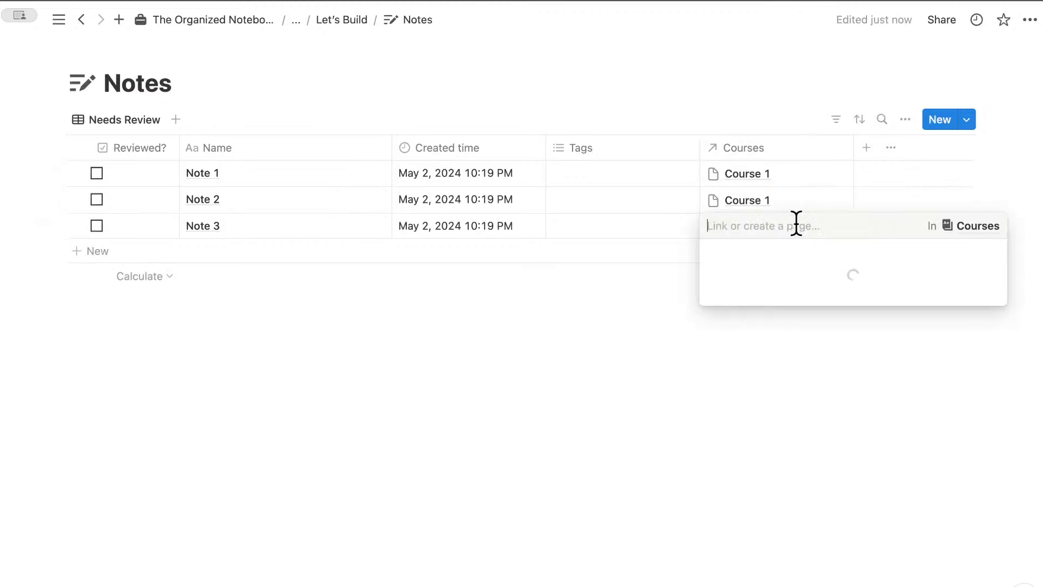
pyautogui.click(820, 275)
pyautogui.press('Escape')
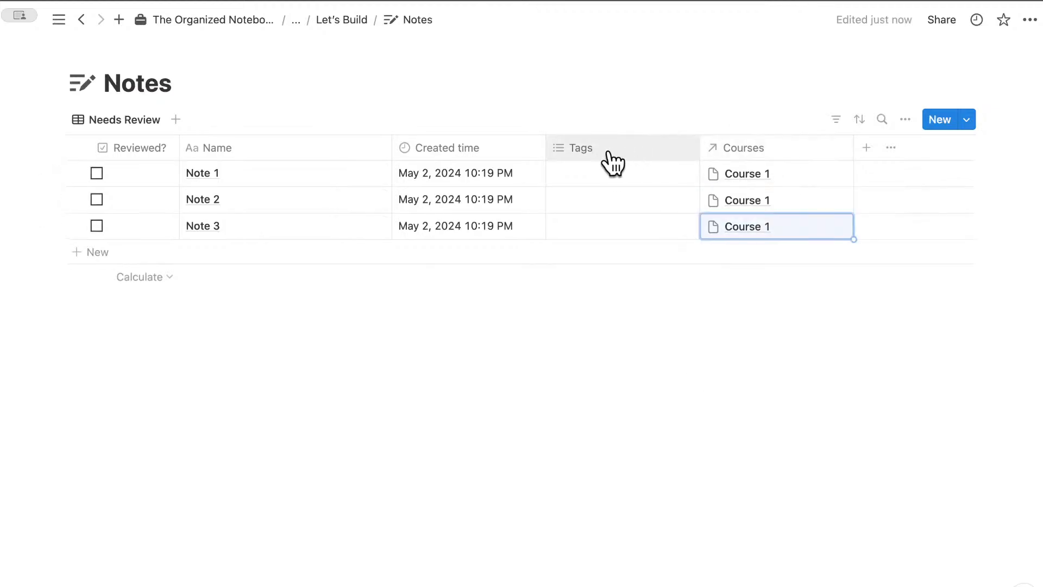
# Step: Move the Tags column after Courses and create a "Study Notes" tag on Note 1
pyautogui.moveTo(606, 149); pyautogui.dragTo(722, 152)
pyautogui.click(759, 176)
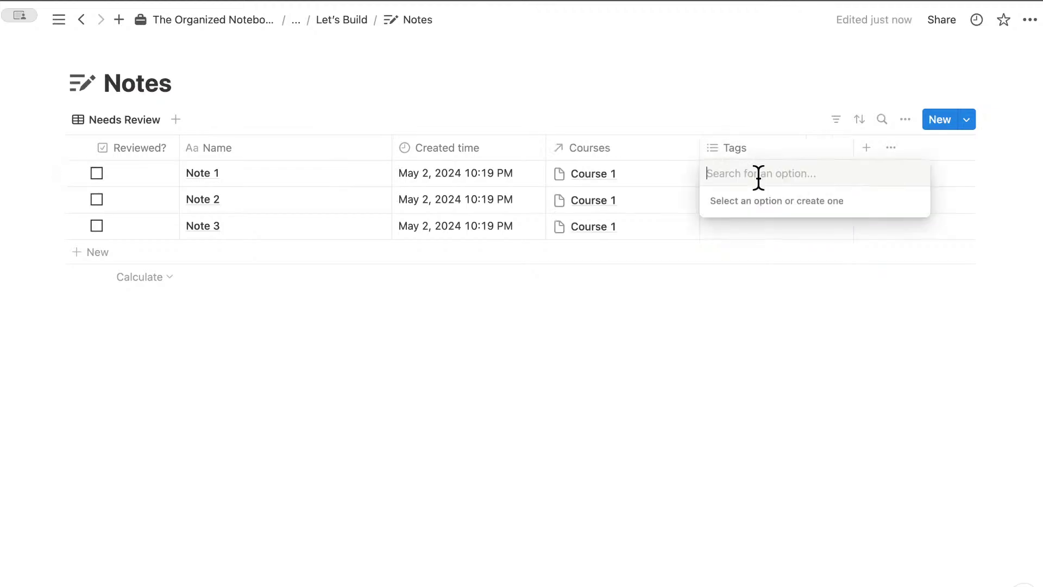
pyautogui.write('Study Not')
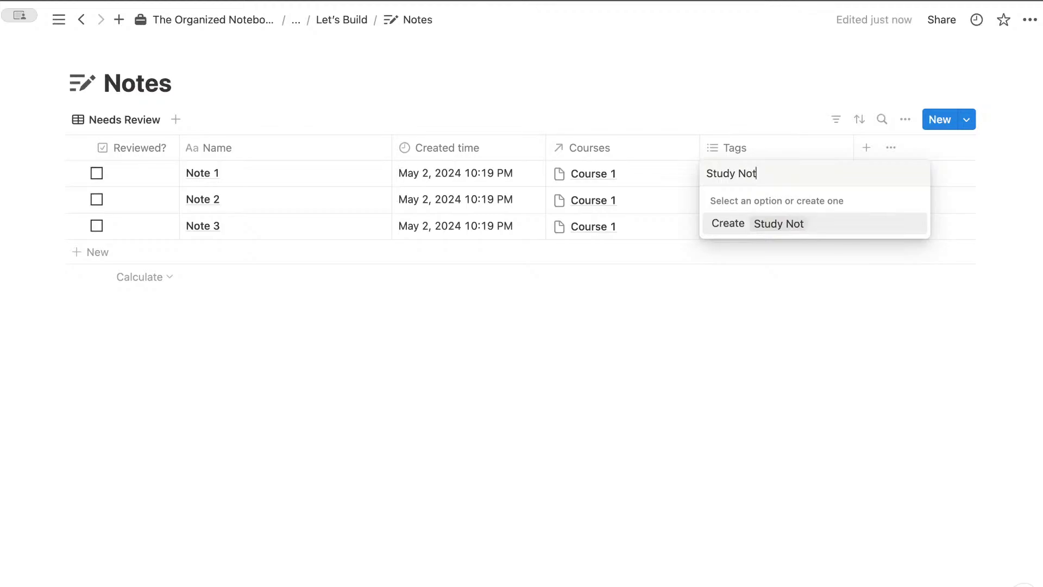
pyautogui.write('es')
pyautogui.press('Return')
pyautogui.press('Escape')
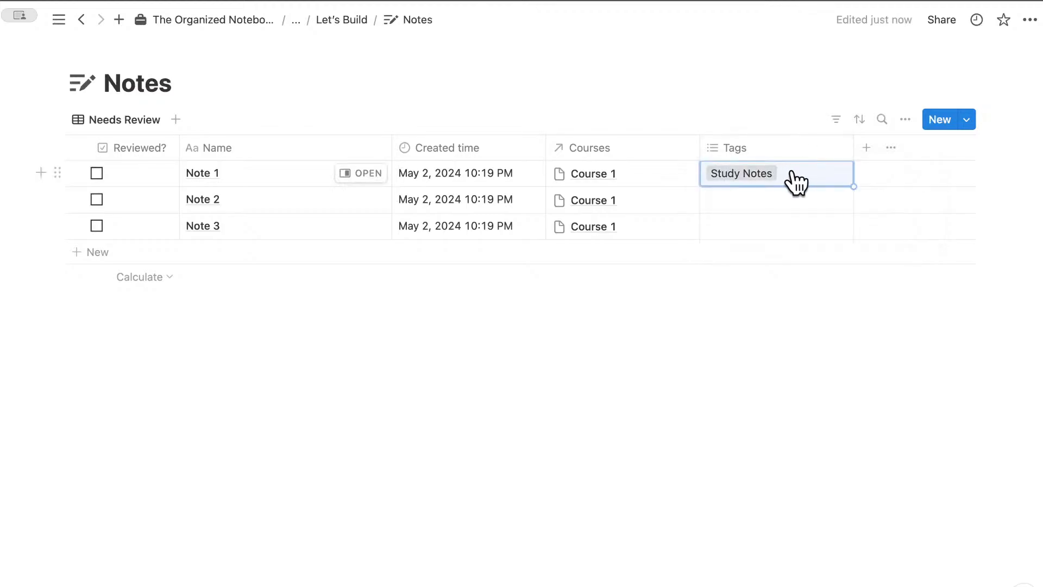
# Step: Remove the Study Notes tag from Note 1 and reapply it from the existing options
pyautogui.click(790, 174)
pyautogui.click(782, 174)
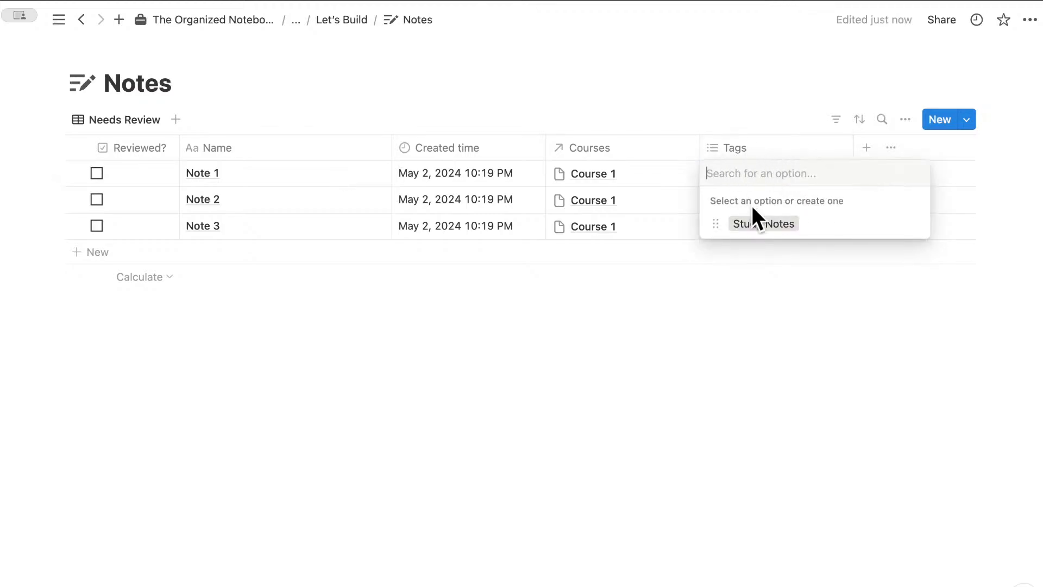
pyautogui.click(753, 222)
pyautogui.press('Escape')
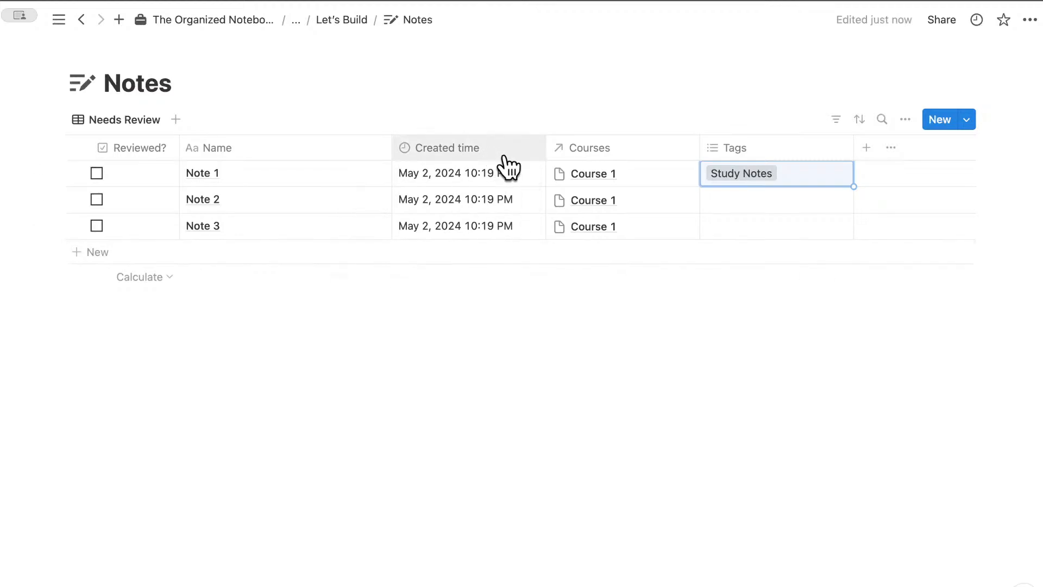
# Step: Sort the Needs Review view by Created time in descending order and save the sort for everyone
pyautogui.click(859, 121)
pyautogui.click(859, 228)
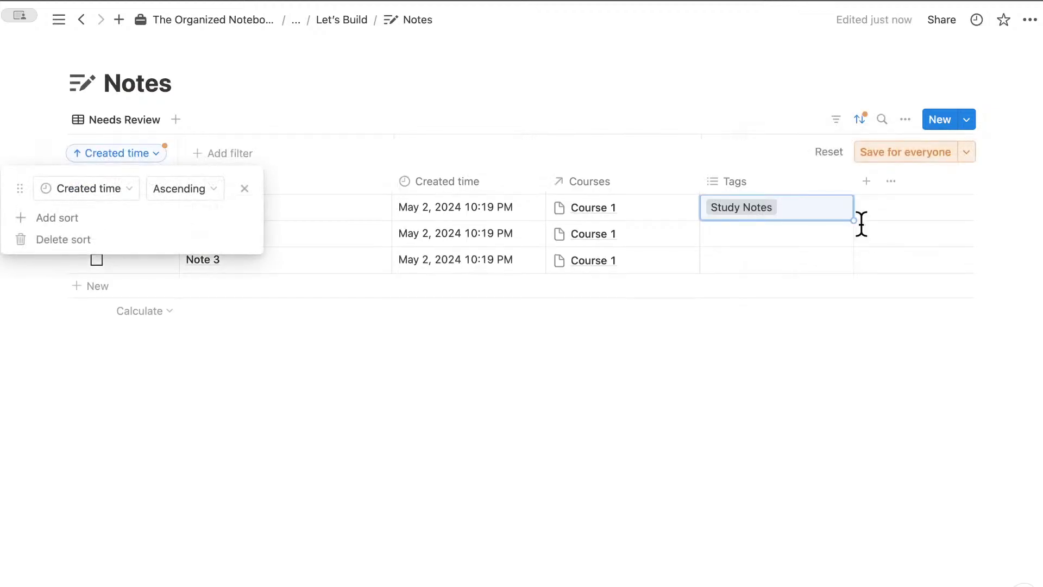
pyautogui.click(206, 190)
pyautogui.click(203, 239)
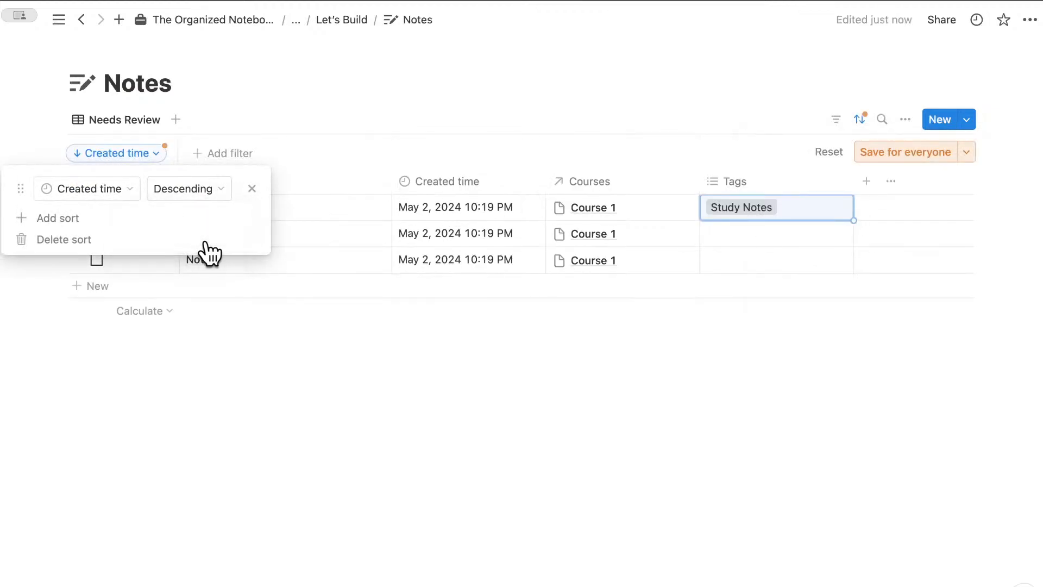
pyautogui.click(930, 157)
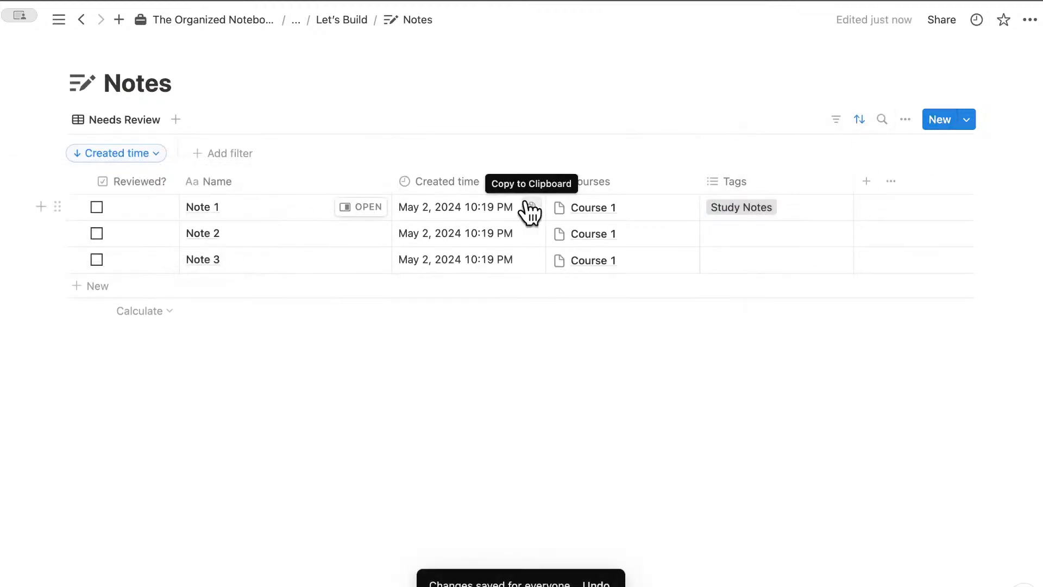
# Step: Add a blank note to test the sort order, and delete it again
pyautogui.click(238, 292)
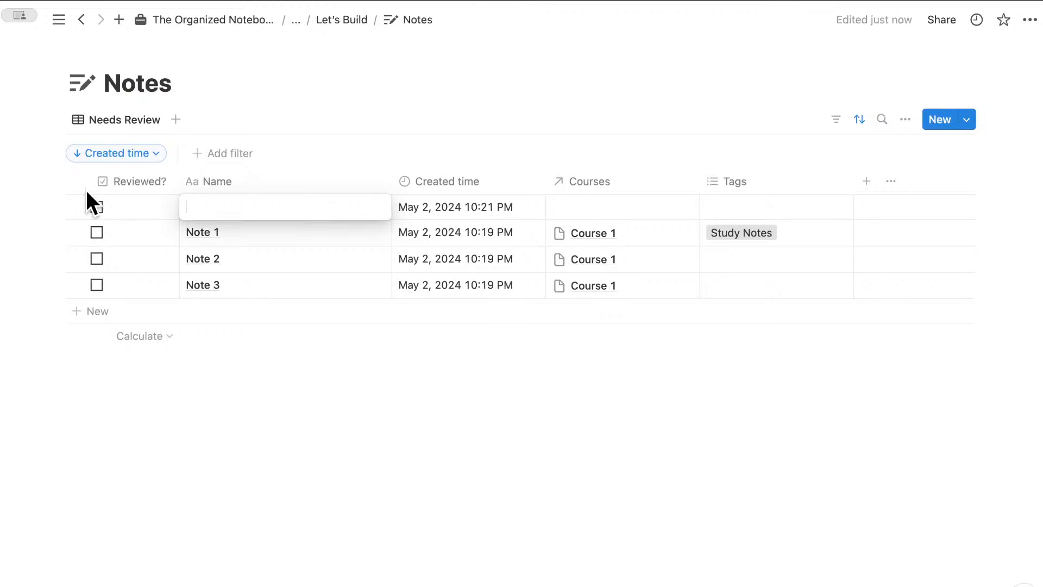
pyautogui.press('Escape')
pyautogui.click(77, 207)
pyautogui.press('BackSpace')
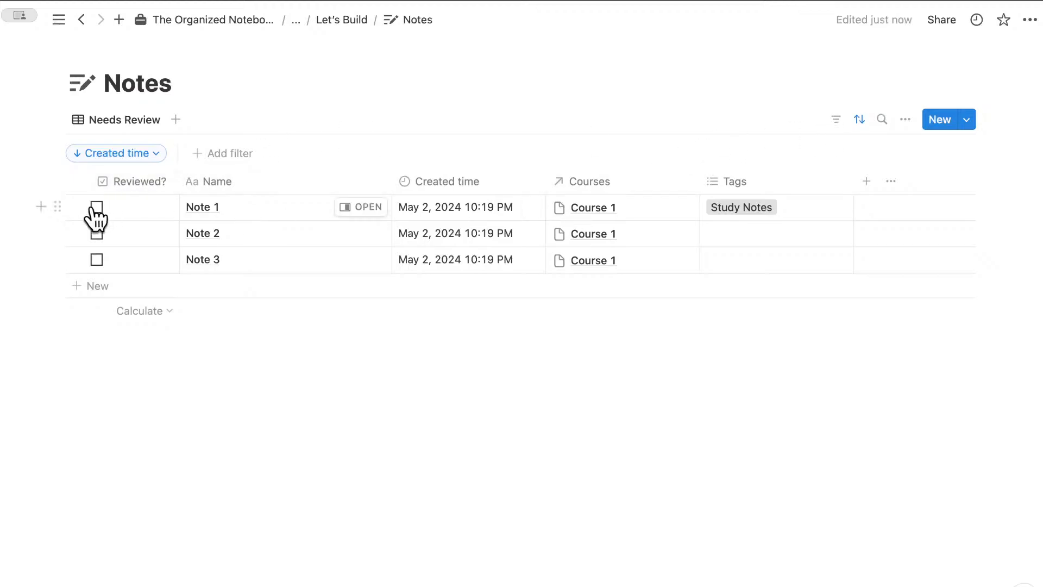
# Step: Filter the Needs Review view to notes whose Reviewed? is Unchecked and save the filter for everyone
pyautogui.click(838, 120)
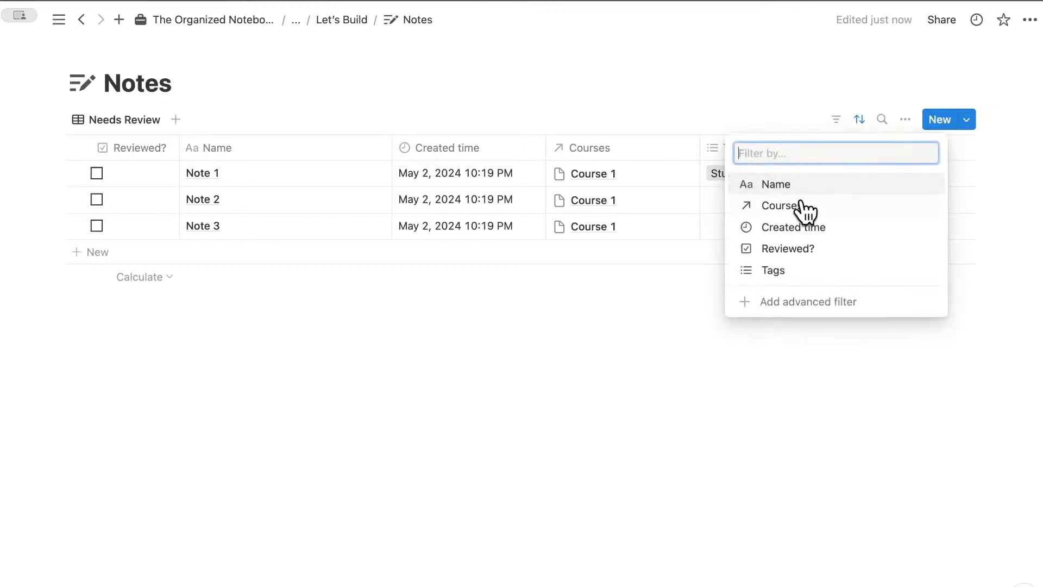
pyautogui.click(810, 250)
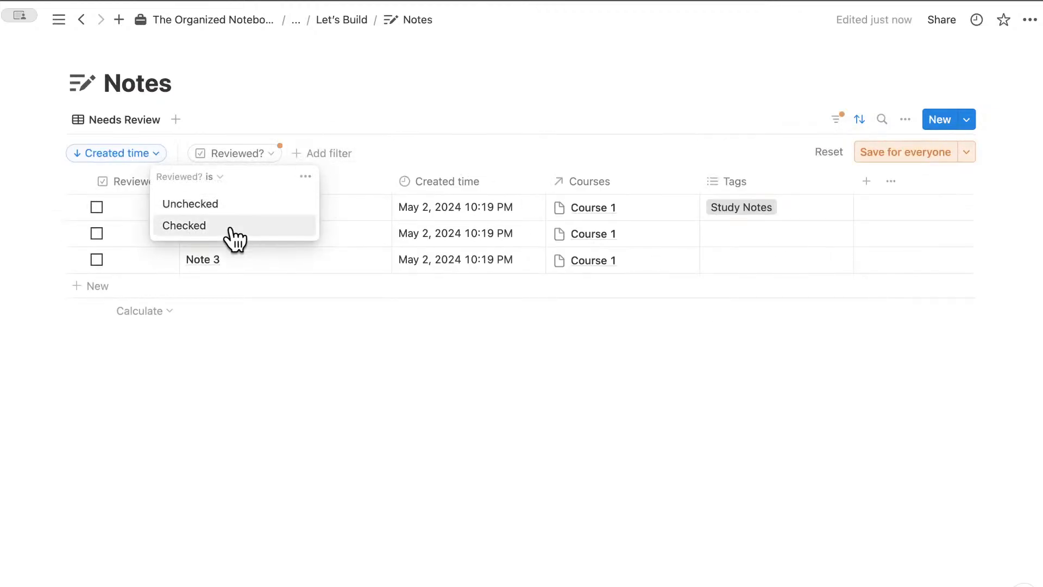
pyautogui.click(234, 206)
pyautogui.click(919, 158)
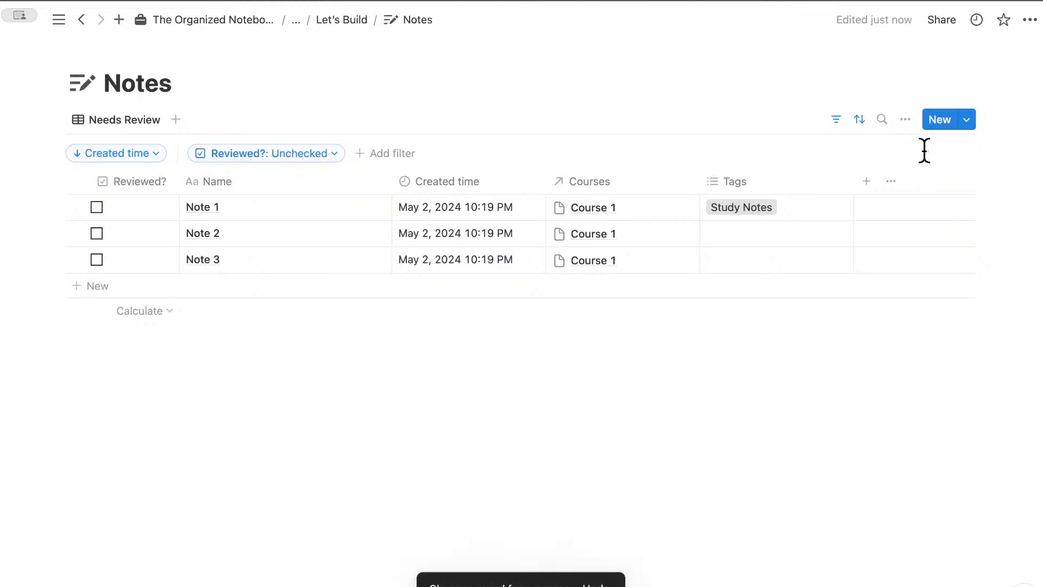
# Step: Duplicate the Needs Review view and name the copy "Reviewed"
pyautogui.click(146, 121)
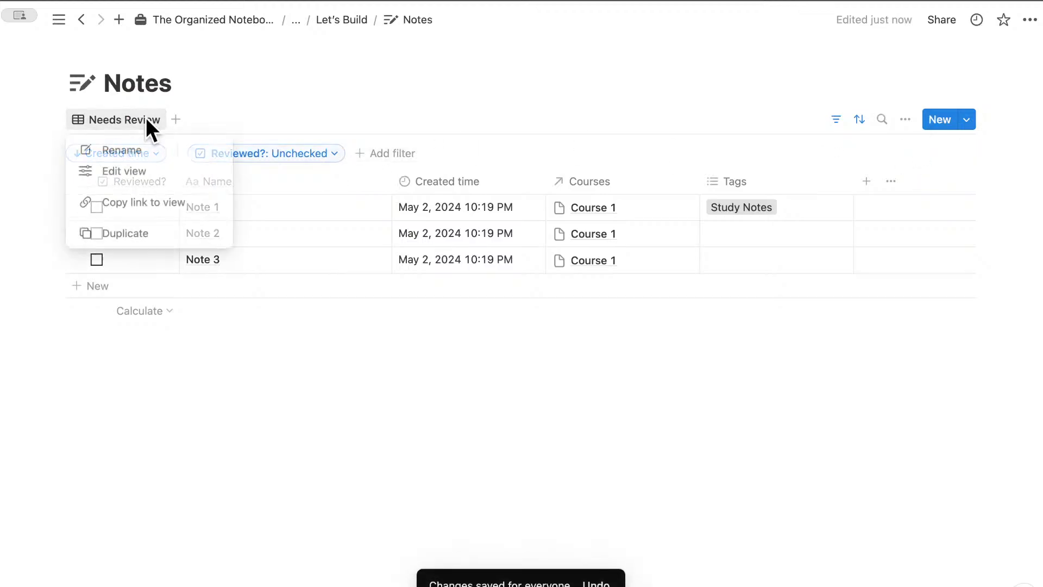
pyautogui.click(183, 246)
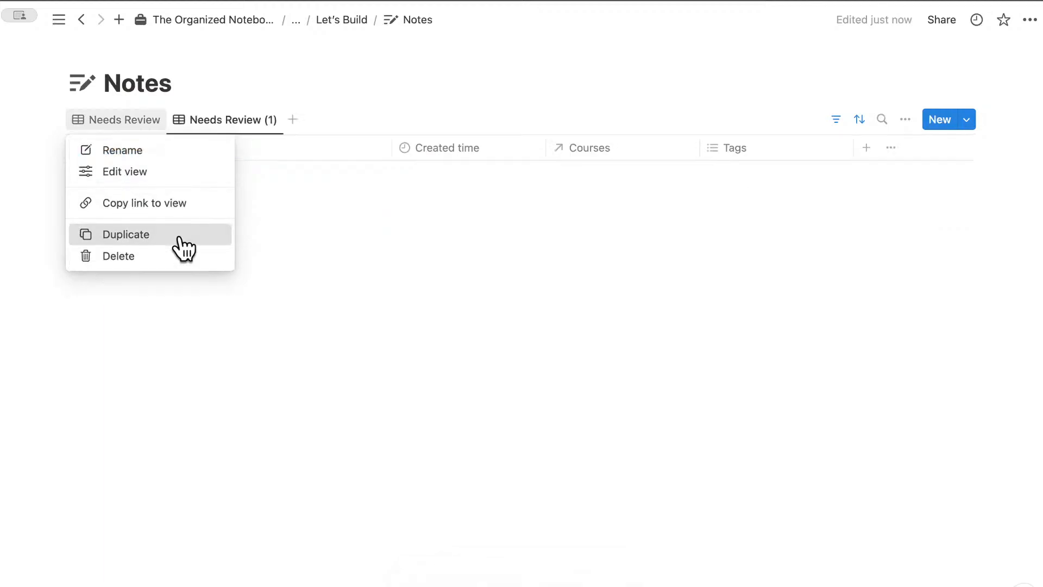
pyautogui.doubleClick(836, 183)
pyautogui.tripleClick(837, 183)
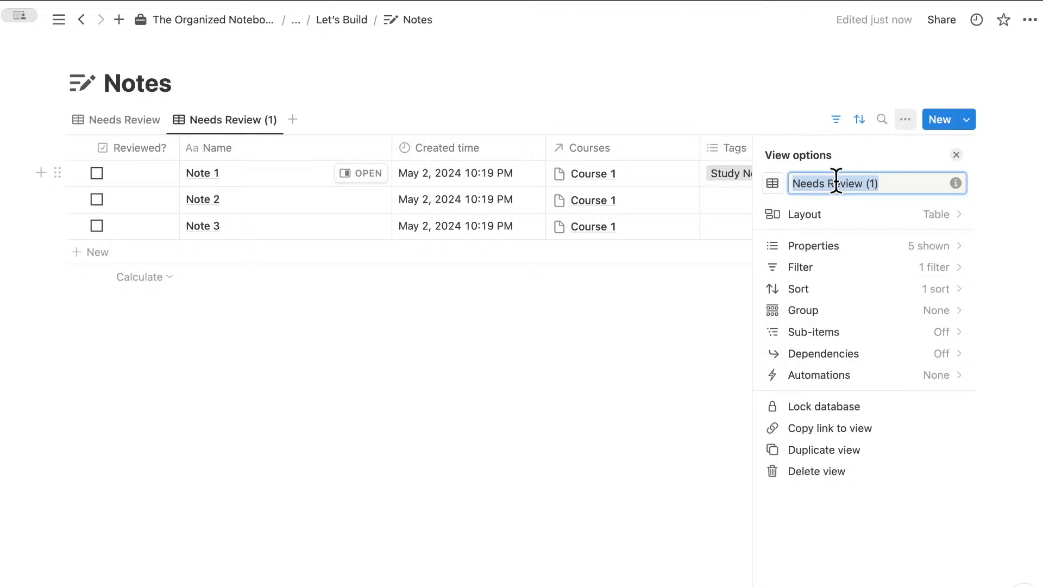
pyautogui.write('Reviewed')
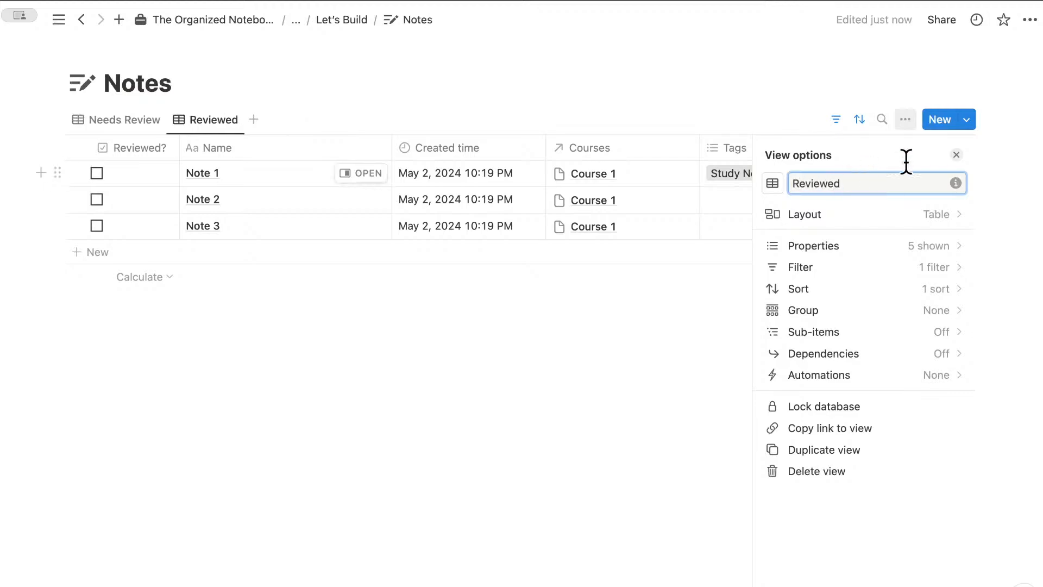
# Step: Set the Reviewed view's filter to notes whose Reviewed? is Checked and save the filter for everyone
pyautogui.click(956, 155)
pyautogui.click(838, 120)
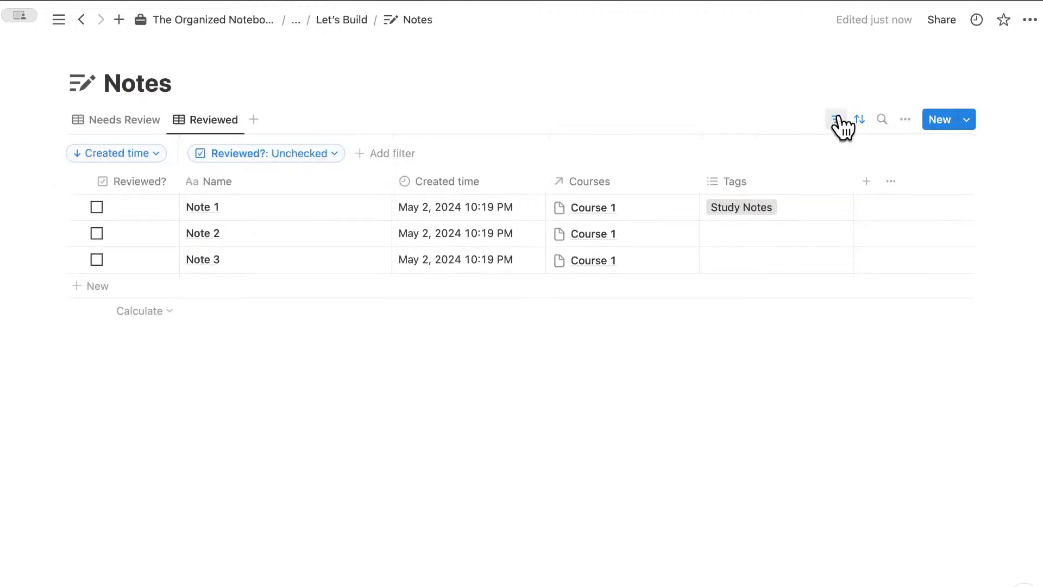
pyautogui.click(289, 159)
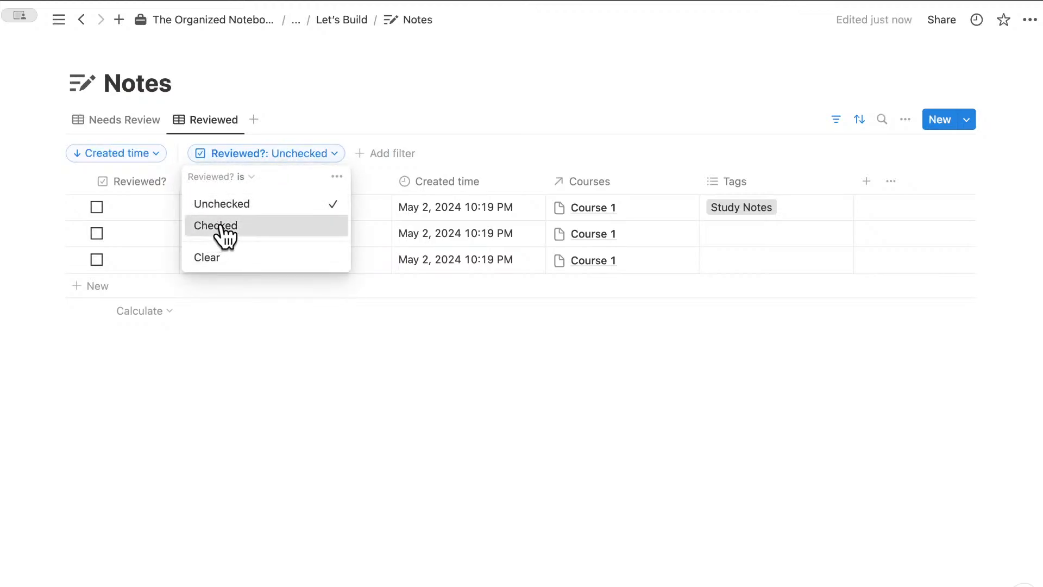
pyautogui.click(219, 227)
pyautogui.click(899, 155)
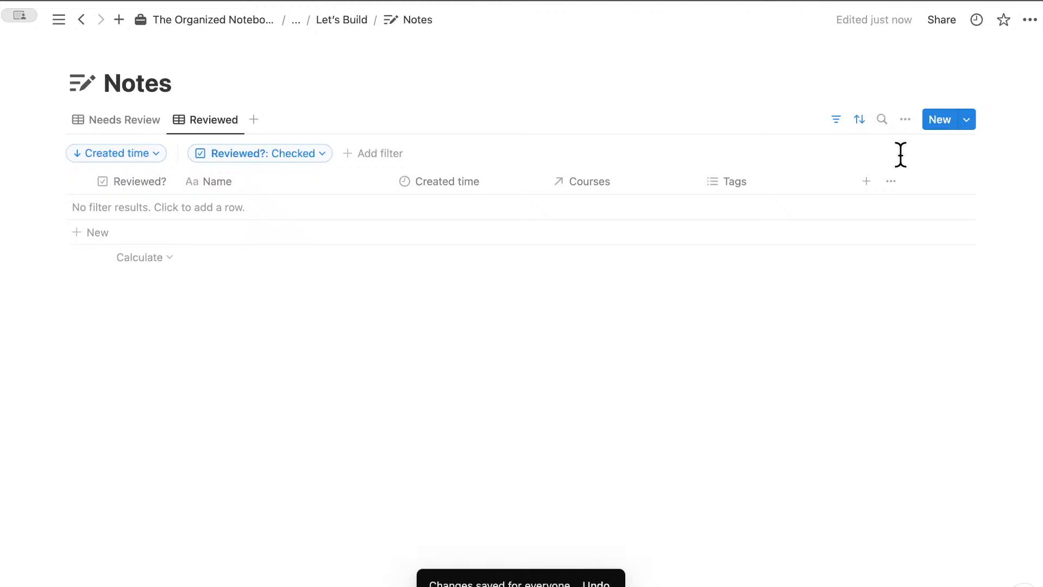
# Step: Duplicate the Reviewed view and name the copy "View All"
pyautogui.click(225, 120)
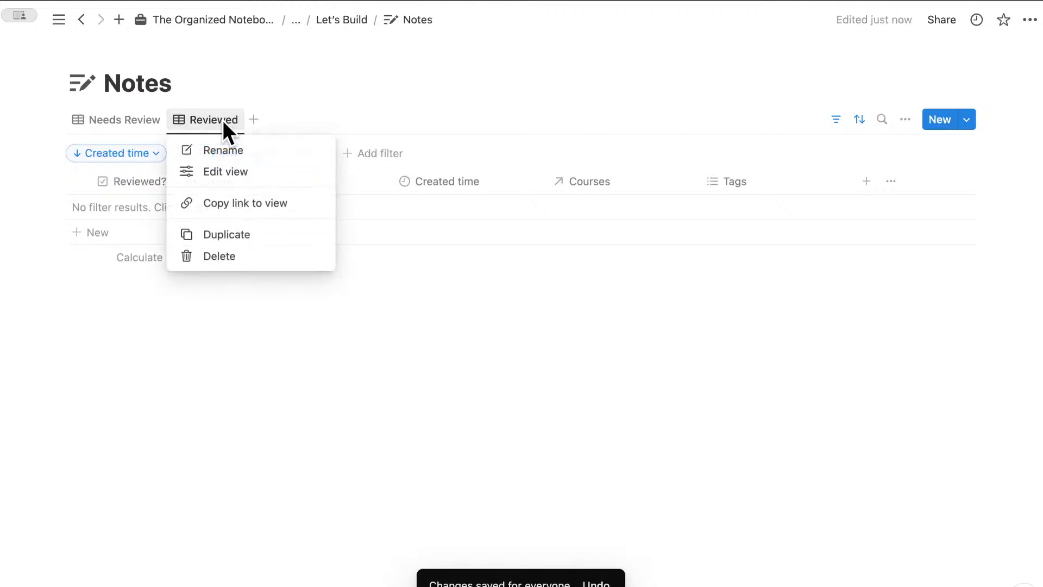
pyautogui.click(255, 238)
pyautogui.doubleClick(806, 186)
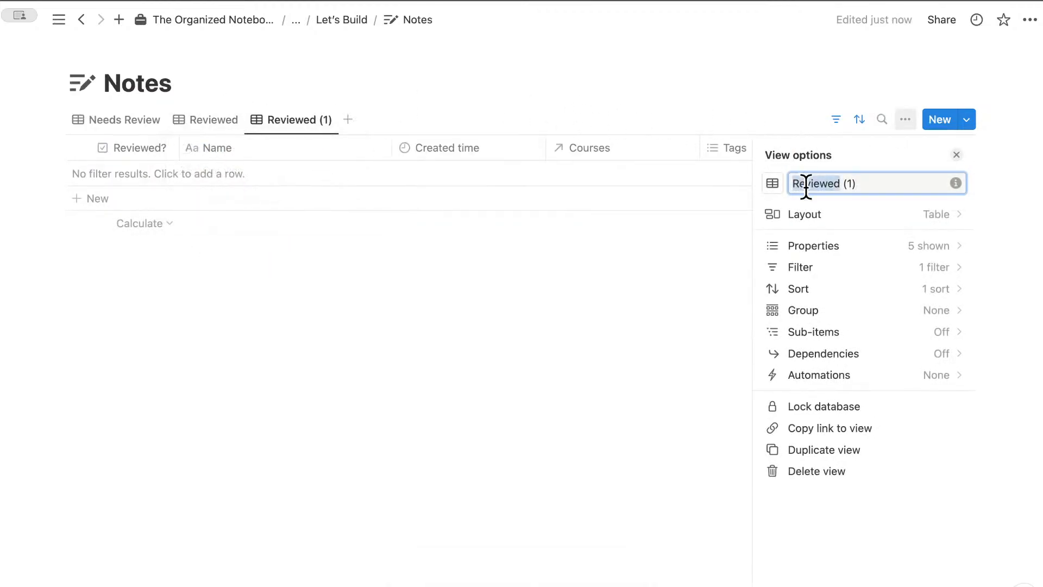
pyautogui.write('View All')
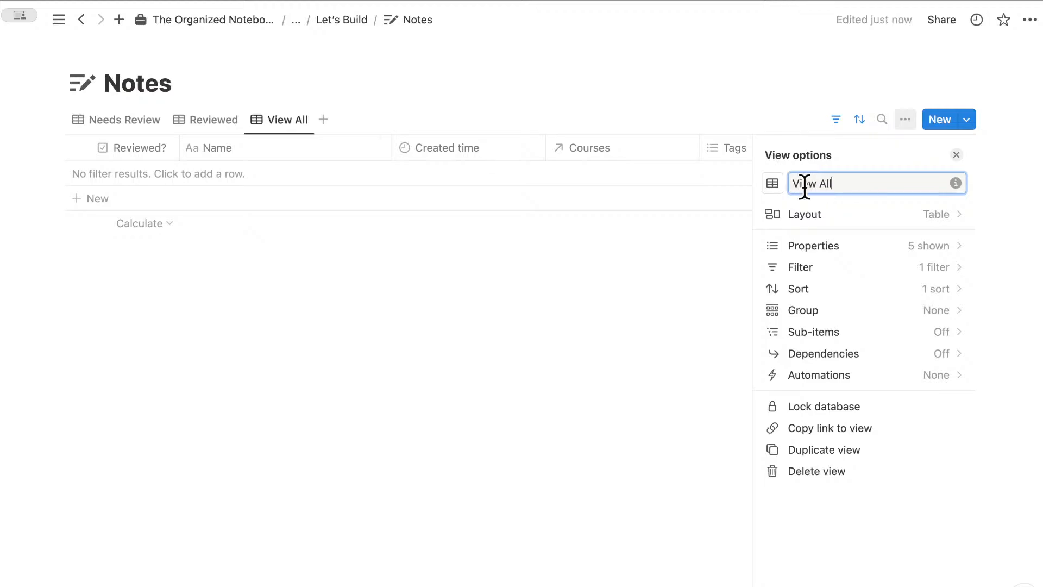
pyautogui.press('Escape')
# Step: Clear the Reviewed? filter value in the View All view and save the change for everyone
pyautogui.click(836, 119)
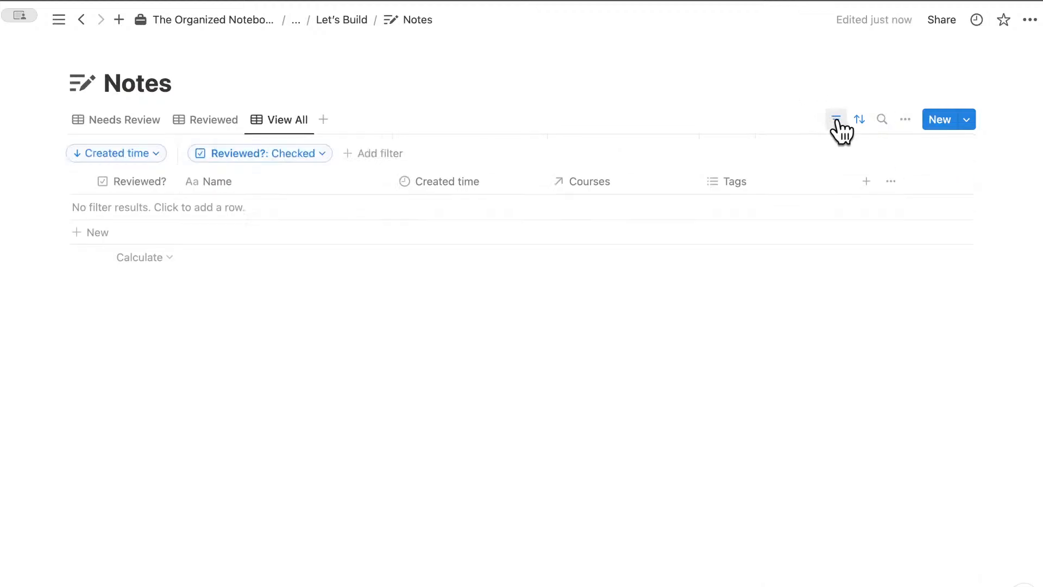
pyautogui.click(314, 155)
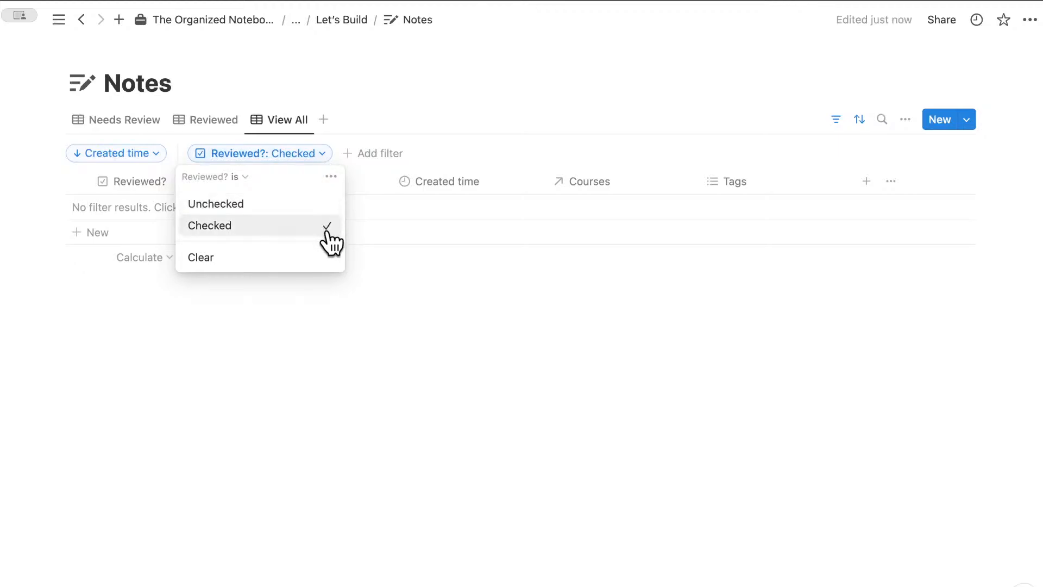
pyautogui.click(265, 258)
pyautogui.click(901, 153)
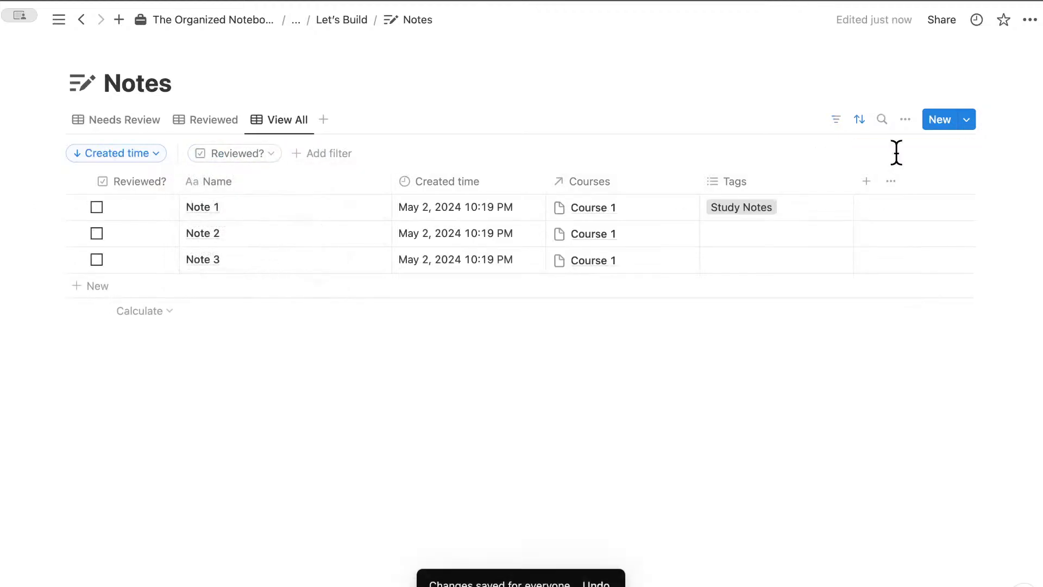
# Step: Test the views by marking Note 1 as reviewed in Needs Review and unmarking it again in Reviewed
pyautogui.click(123, 122)
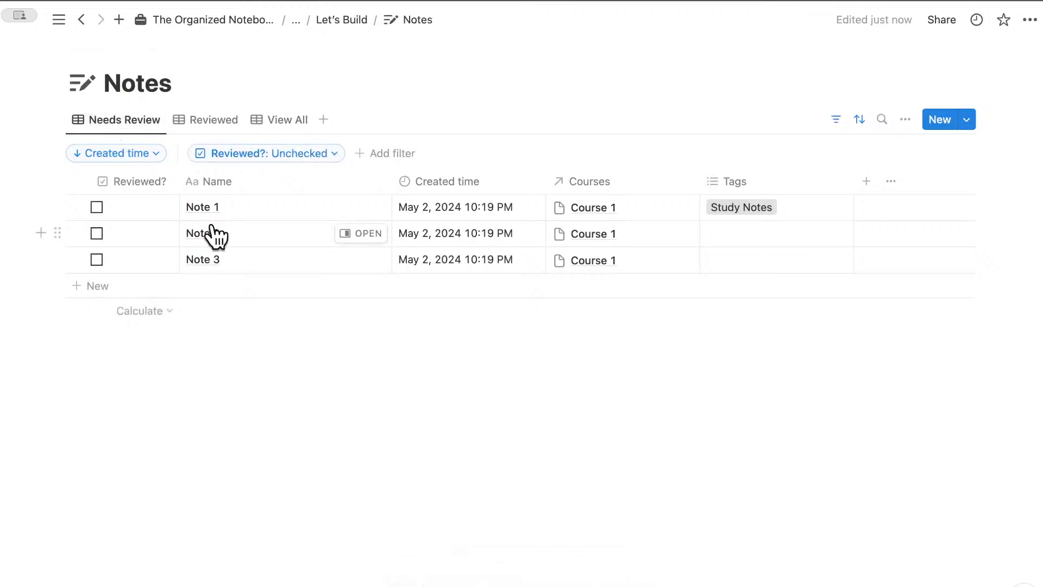
pyautogui.click(97, 207)
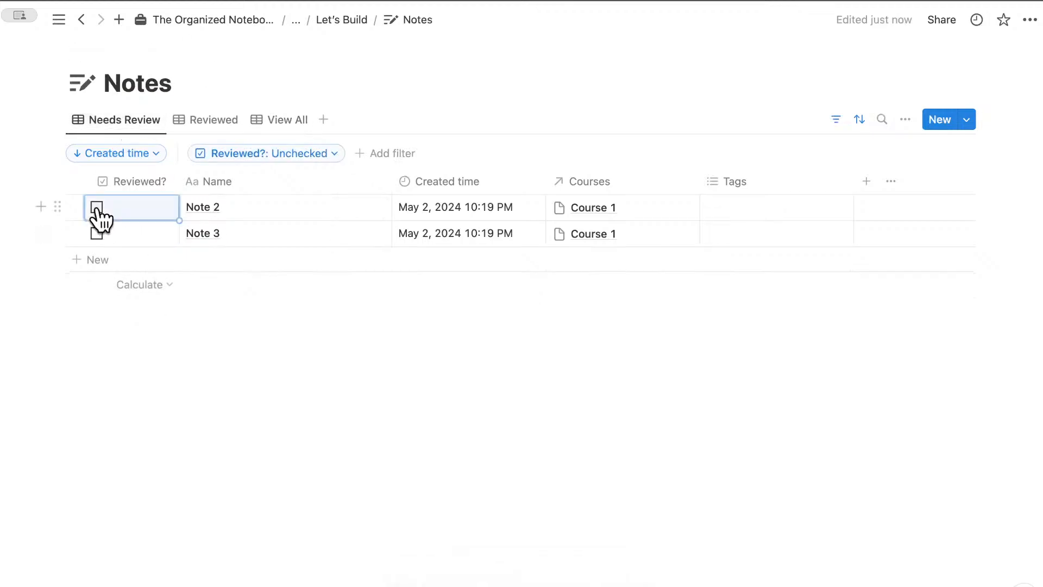
pyautogui.click(220, 124)
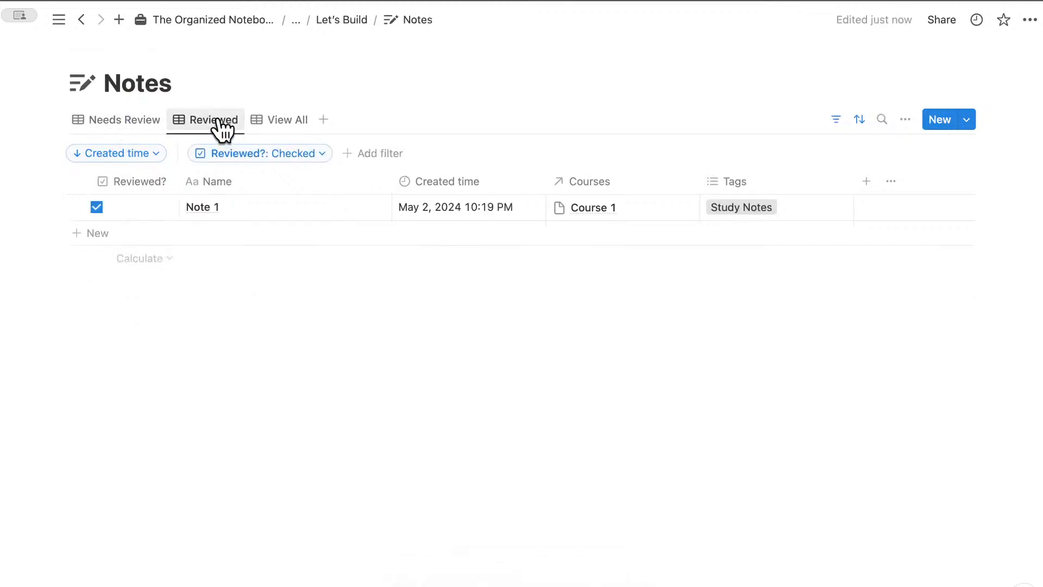
pyautogui.click(96, 207)
pyautogui.click(126, 120)
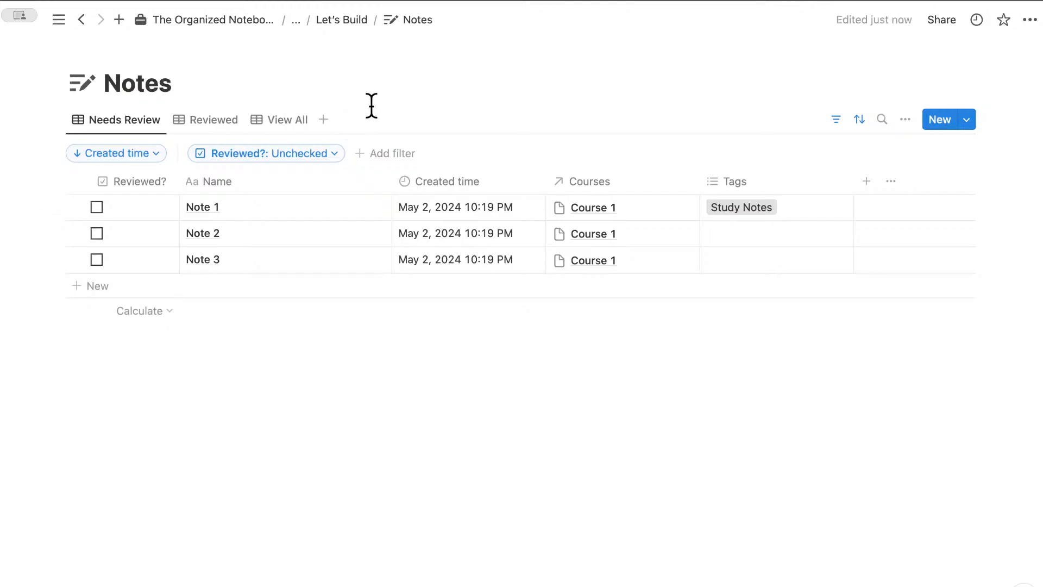
# Step: Return to the Let's Build page and add a sub-page titled "Study Calendar" below Notes in the DATABASES block
pyautogui.click(358, 22)
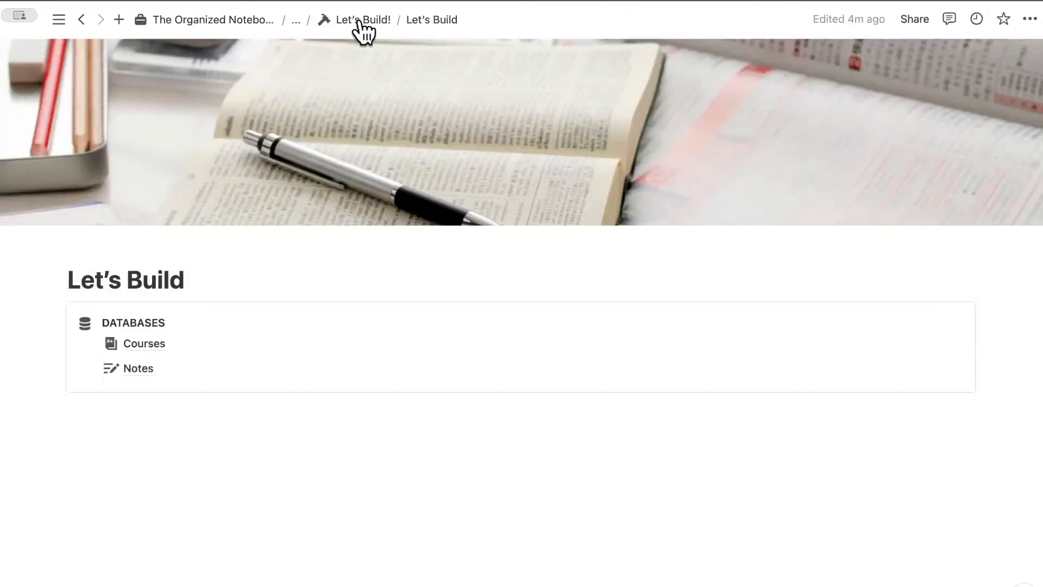
pyautogui.moveTo(252, 337)
pyautogui.click(76, 367)
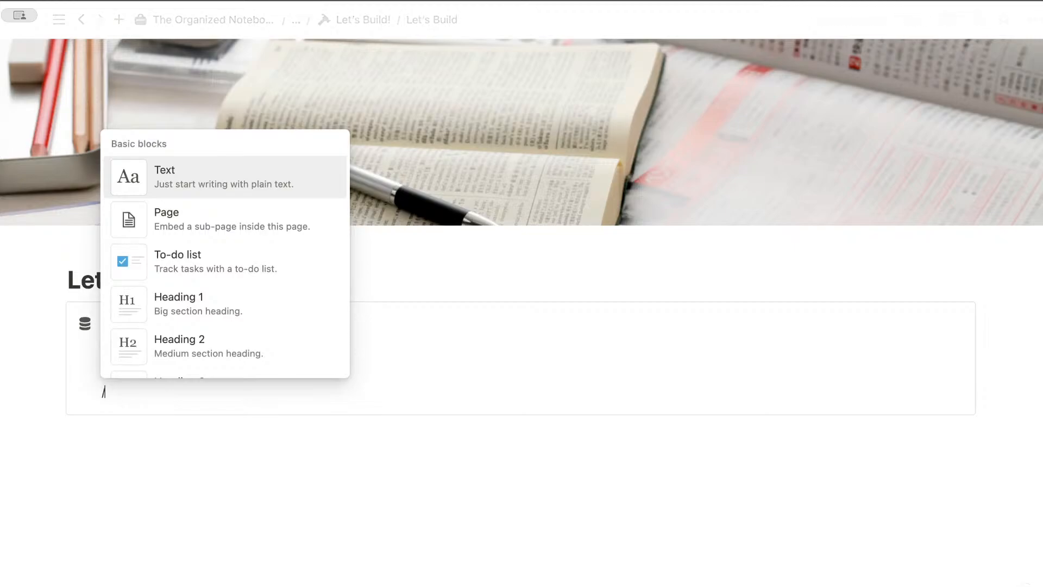
pyautogui.write('page')
pyautogui.press('Return')
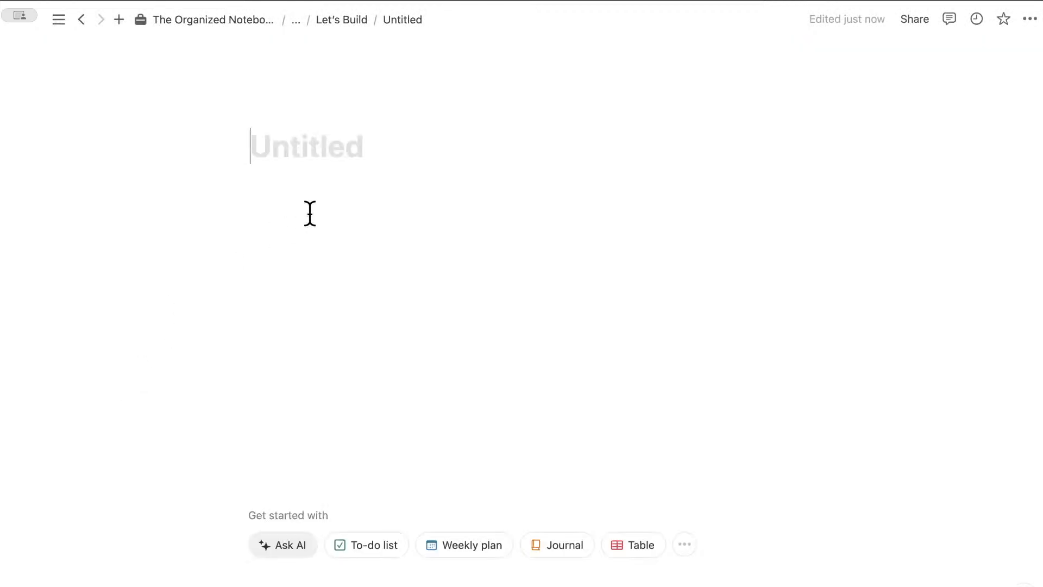
pyautogui.write('Study Calendar')
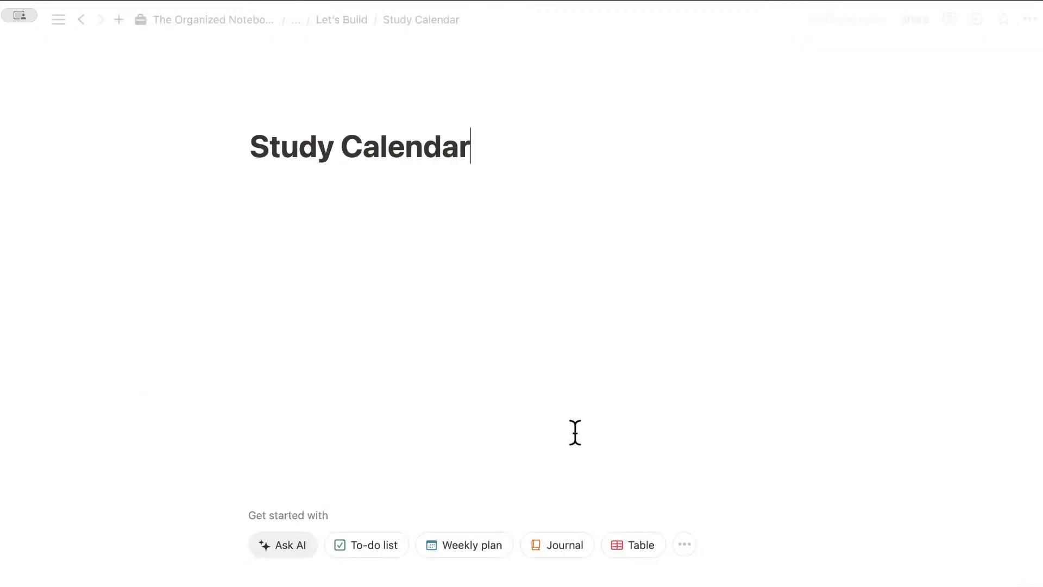
# Step: Turn the empty Study Calendar page into a new calendar database
pyautogui.click(685, 544)
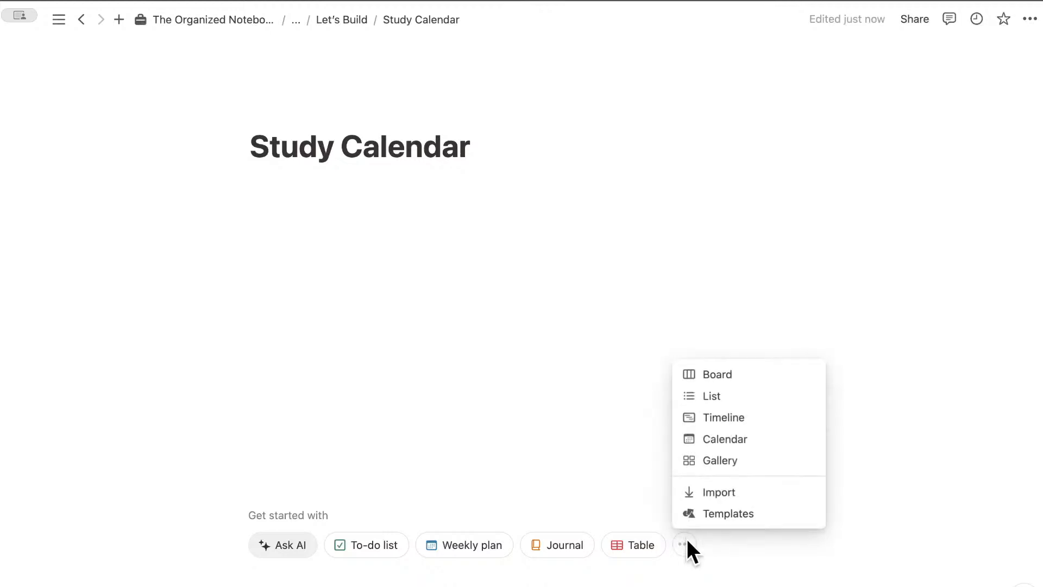
pyautogui.click(716, 439)
pyautogui.click(825, 226)
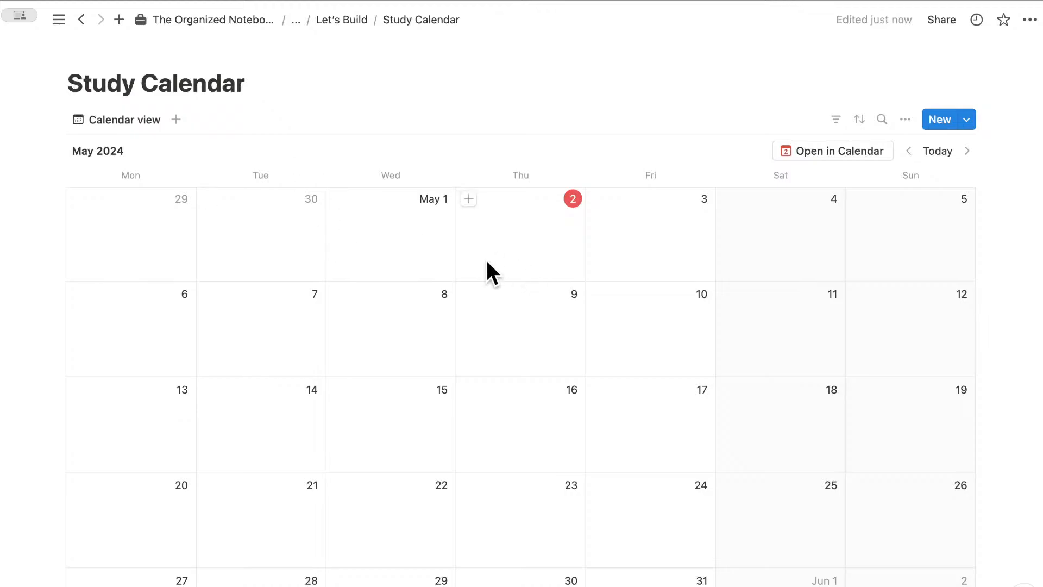
# Step: Add a calendar entry on May 2, 2024 titled "Study Session" and tag it with a new "Study Group" option
pyautogui.click(468, 199)
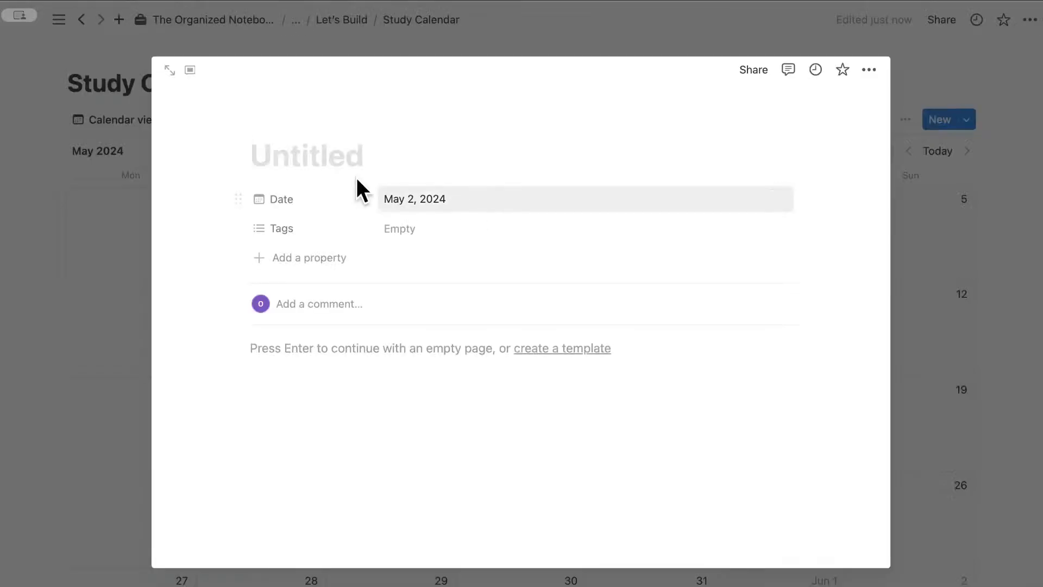
pyautogui.write('S')
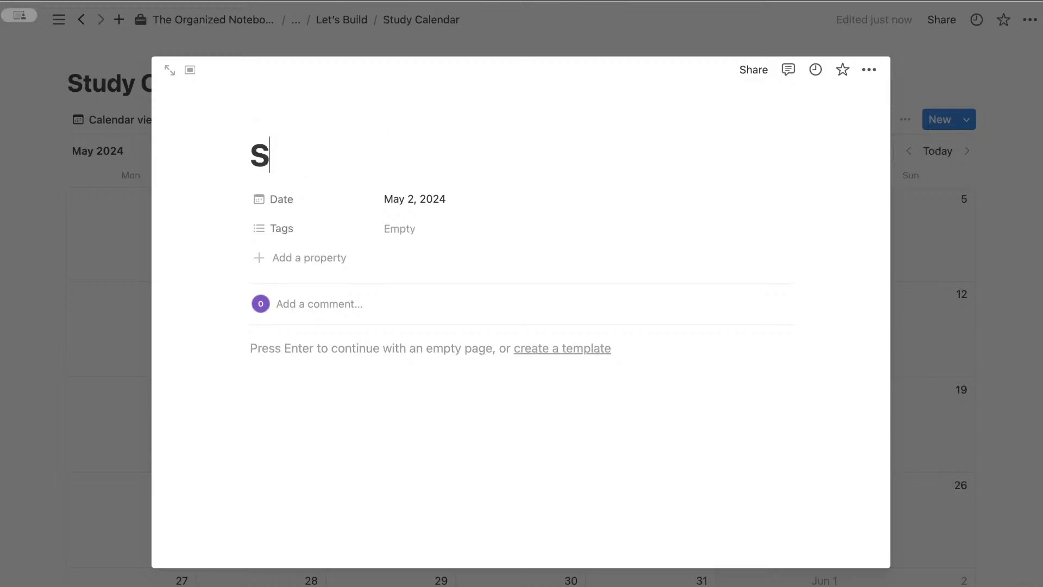
pyautogui.write('tudy Session')
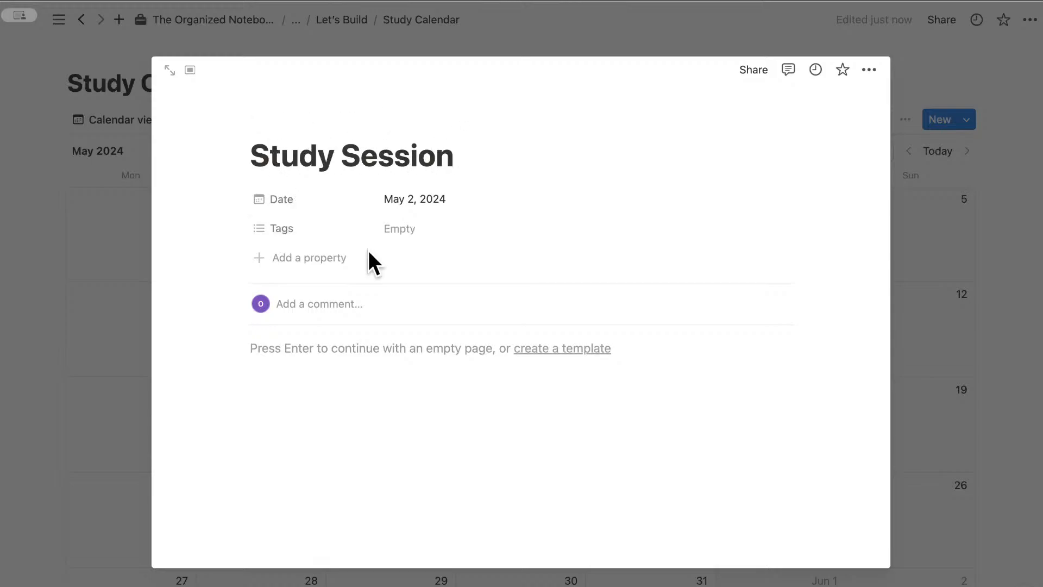
pyautogui.click(429, 237)
pyautogui.write('Study Group')
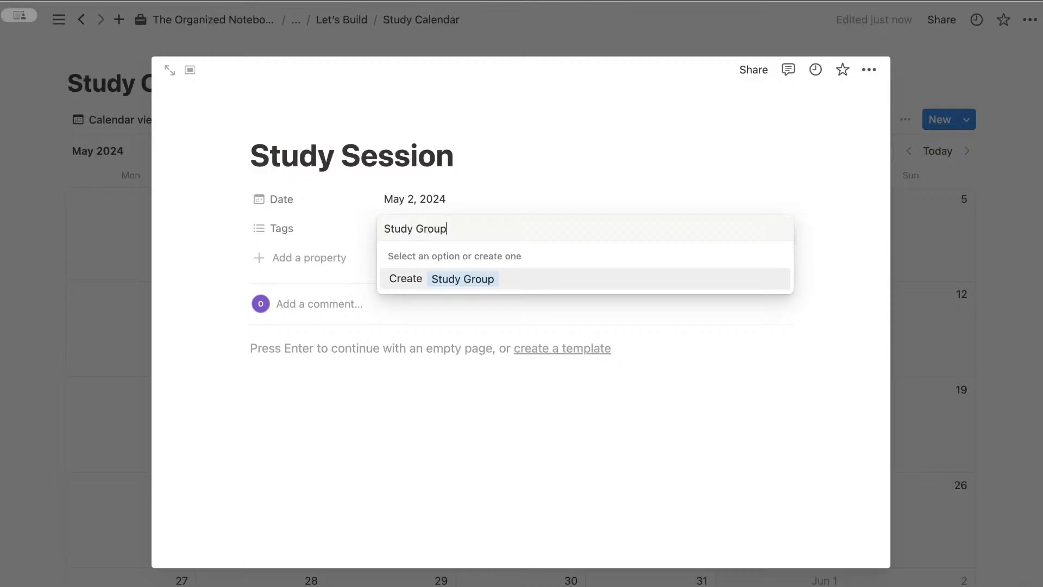
pyautogui.press('Return')
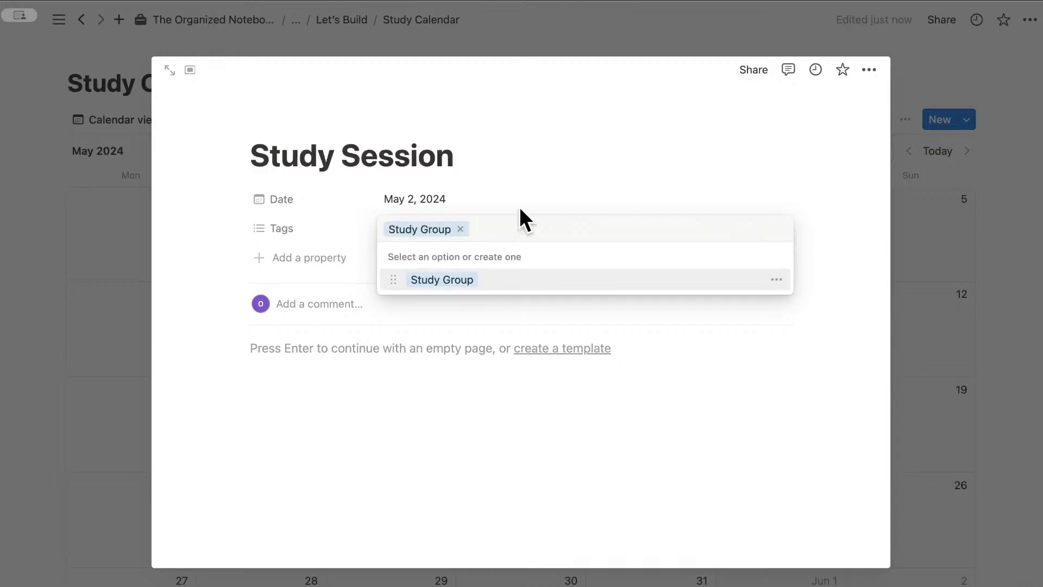
pyautogui.click(546, 180)
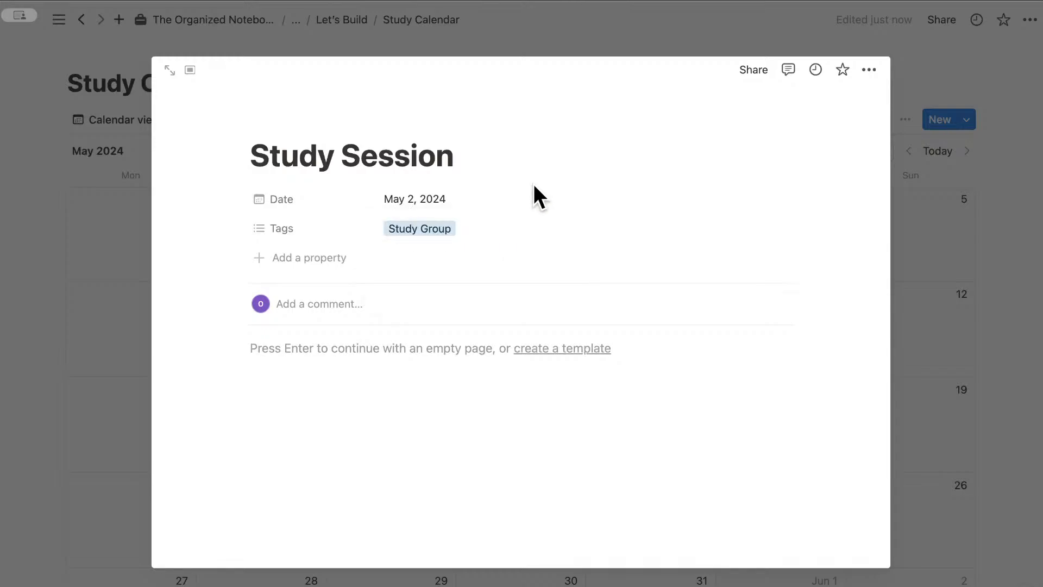
# Step: Add a text property to the Study Session entry and name it "Notes"
pyautogui.click(313, 254)
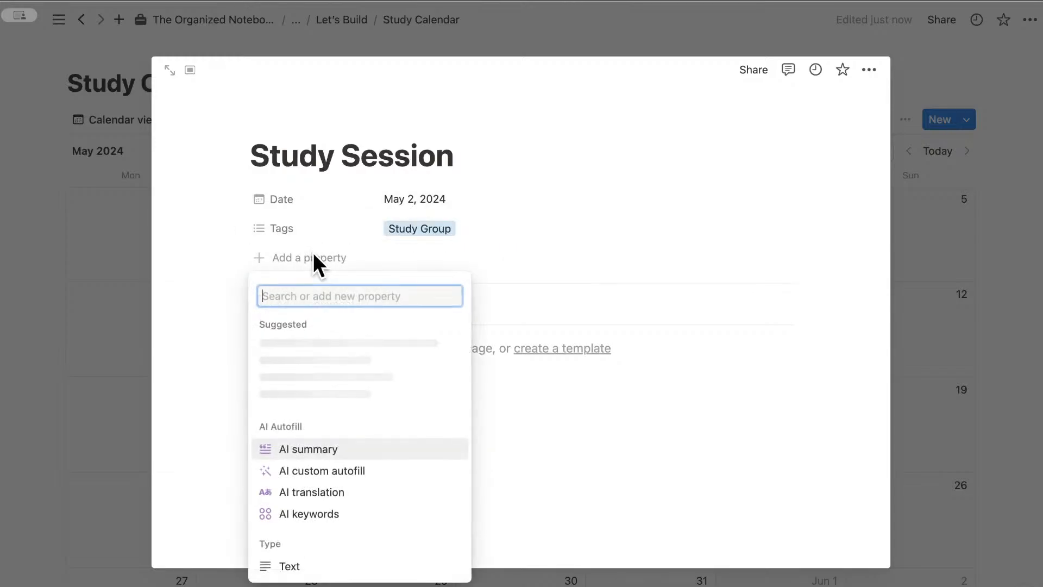
pyautogui.write('text')
pyautogui.click(300, 348)
pyautogui.press('Escape')
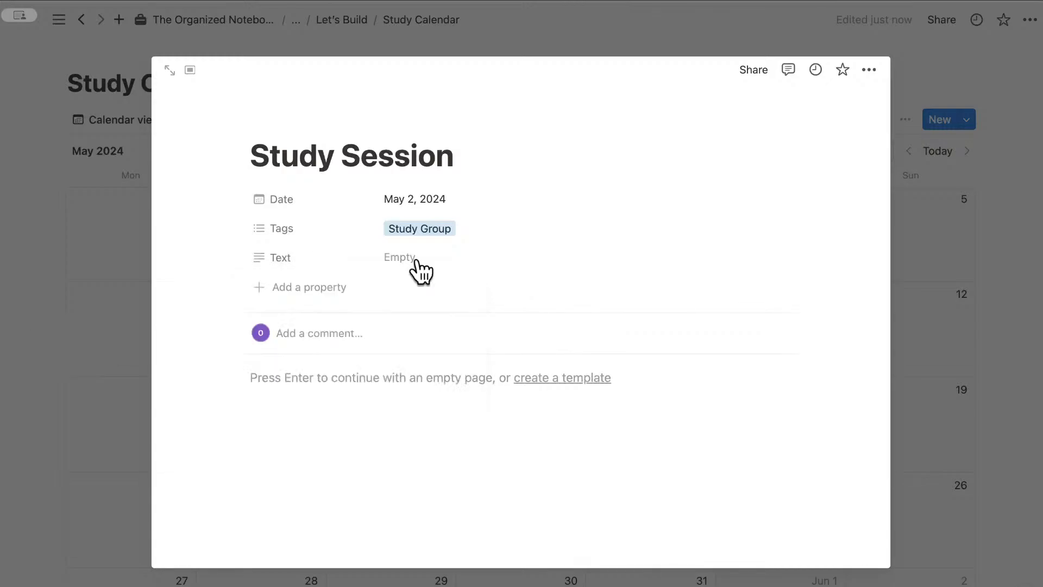
pyautogui.click(304, 262)
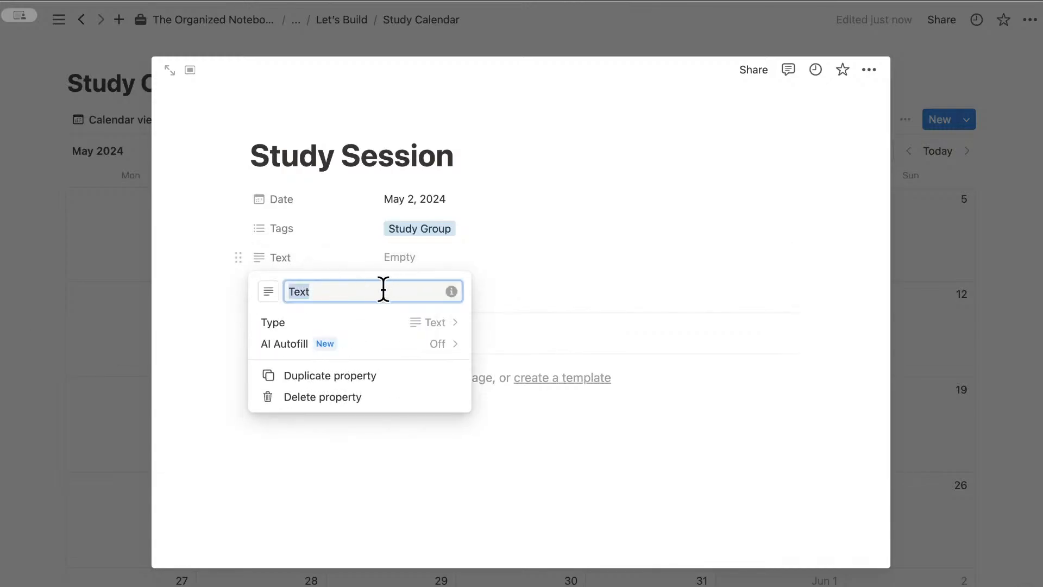
pyautogui.write('Notes')
pyautogui.press('Return')
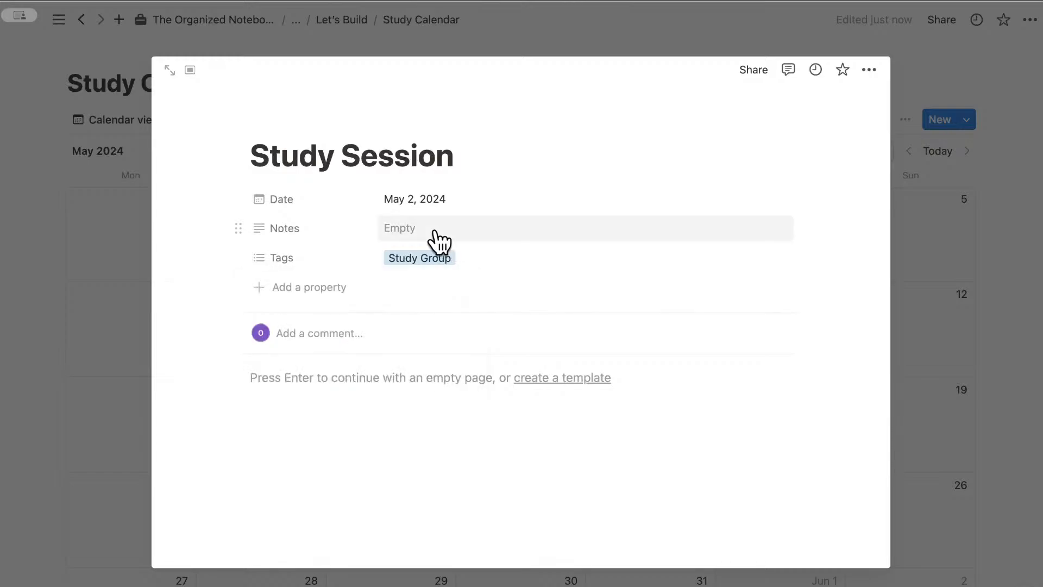
# Step: Enter "Meeting in the library" as the Study Session entry's Notes value
pyautogui.click(432, 235)
pyautogui.write('Meeting in the library')
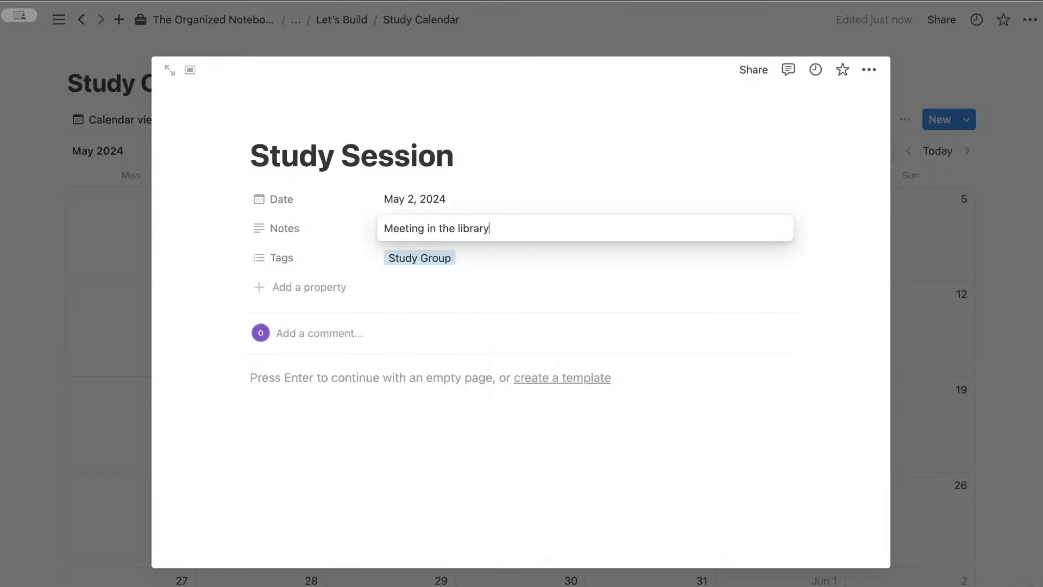
pyautogui.click(467, 248)
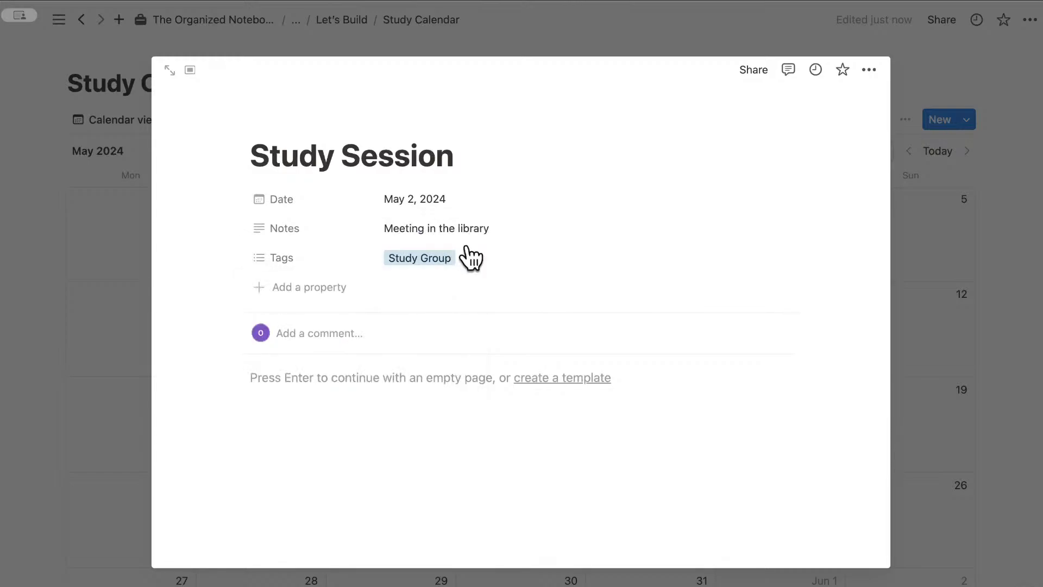
# Step: Add a relation property to the Let's Build Courses database, with Show on Courses turned on
pyautogui.click(317, 293)
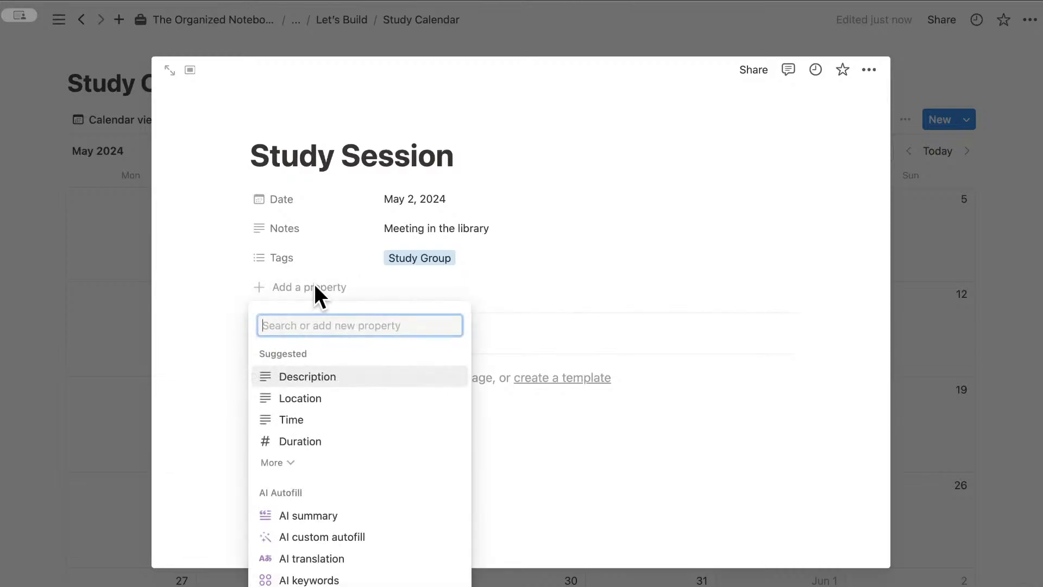
pyautogui.write('relation')
pyautogui.click(327, 389)
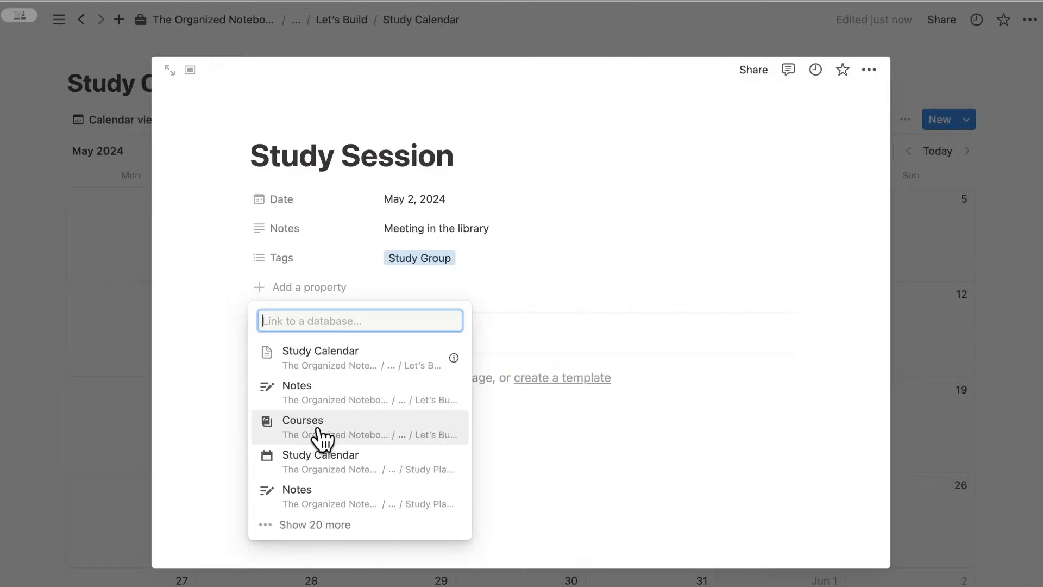
pyautogui.click(315, 429)
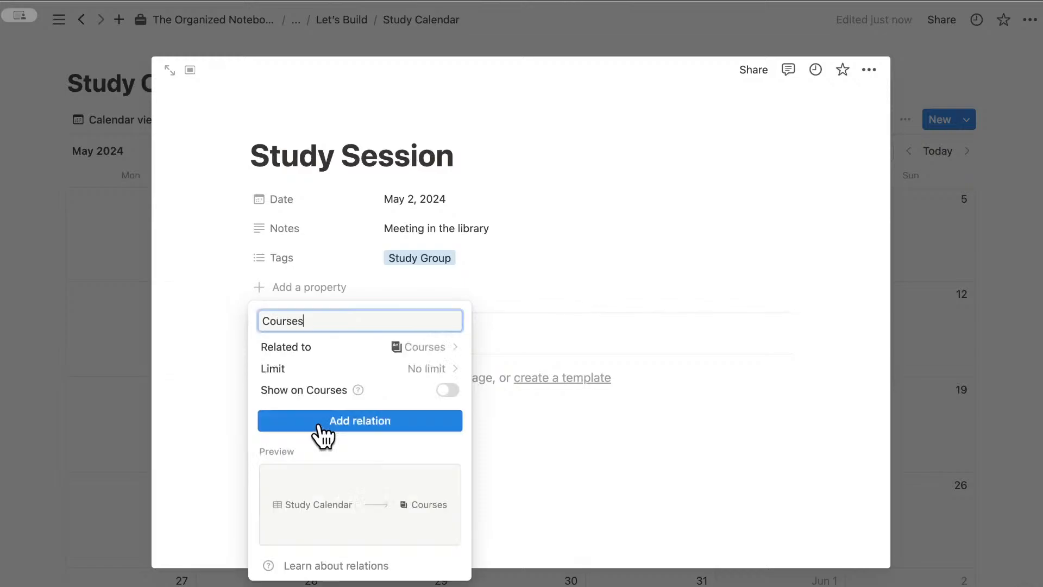
pyautogui.click(447, 390)
pyautogui.click(425, 478)
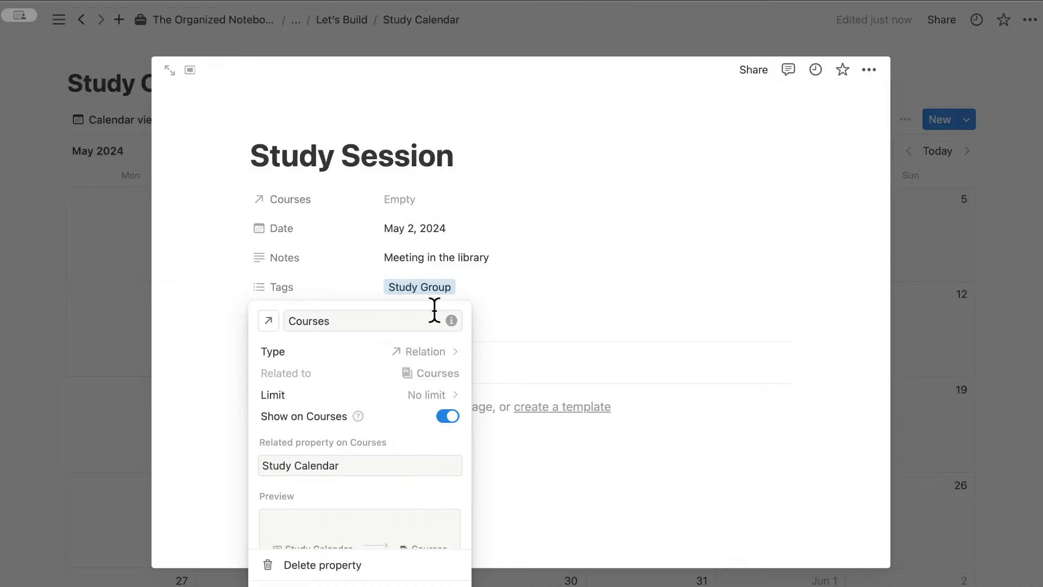
# Step: Move the Courses property below Tags in the Study Session entry, link it to Course 1, and close the entry
pyautogui.click(411, 218)
pyautogui.moveTo(329, 204); pyautogui.dragTo(332, 307)
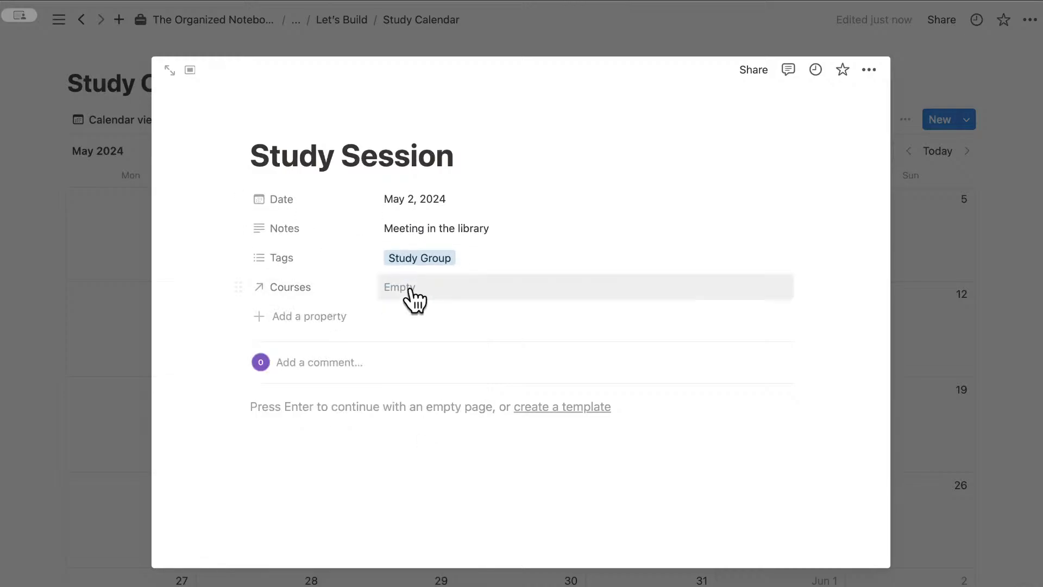
pyautogui.click(426, 288)
pyautogui.click(478, 341)
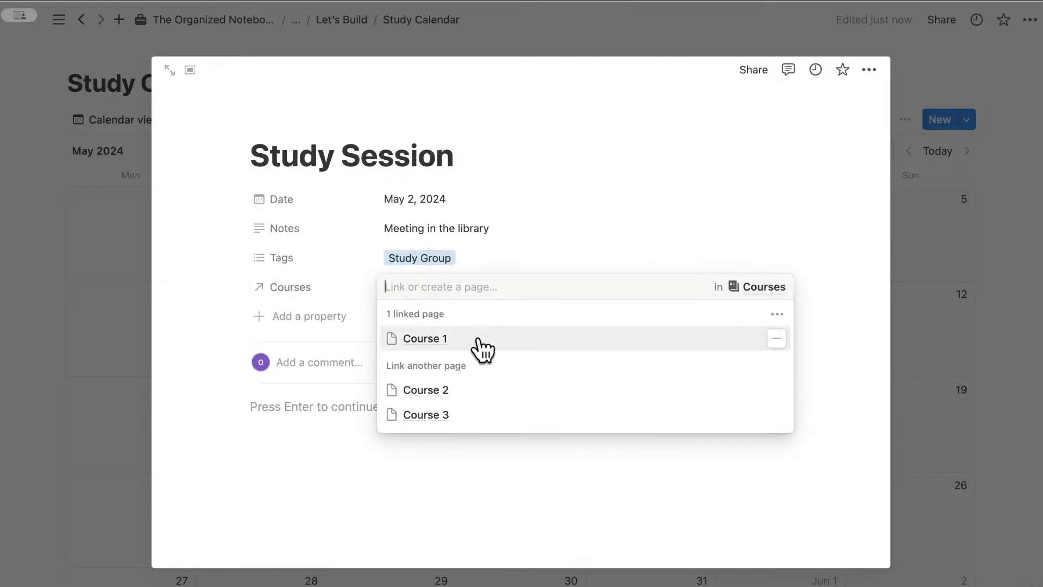
pyautogui.click(501, 263)
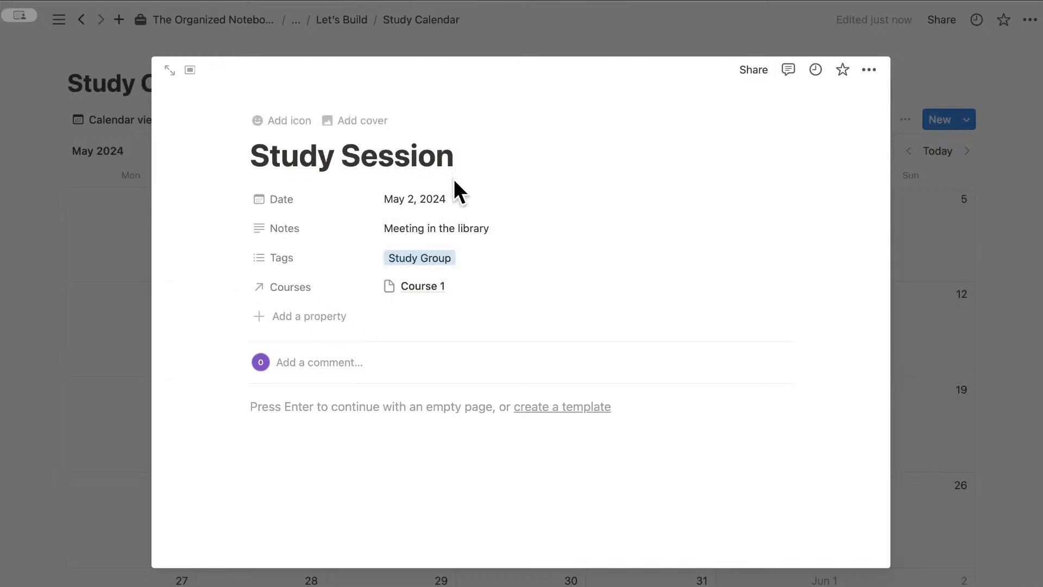
pyautogui.click(957, 287)
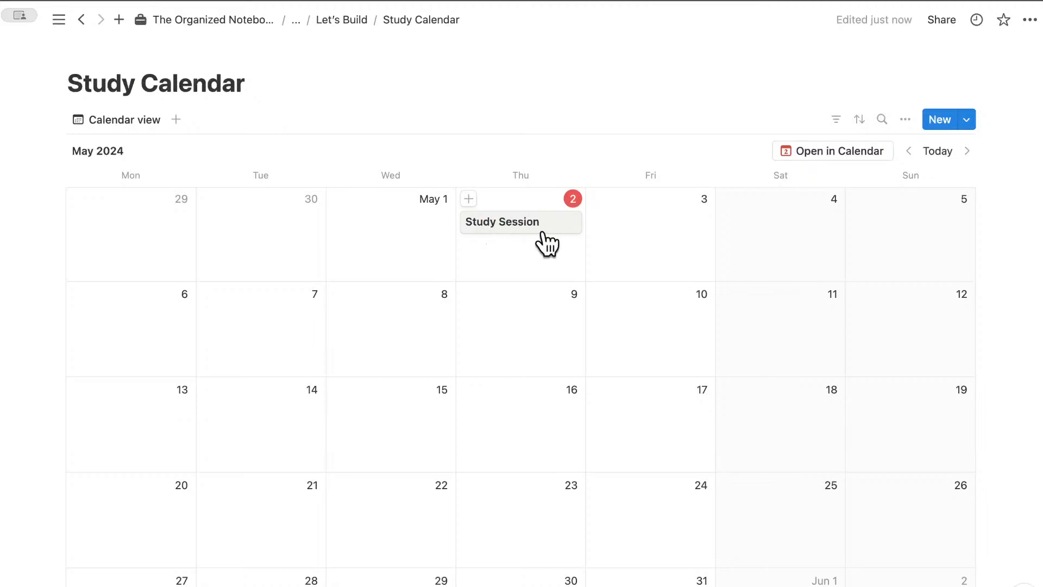
pyautogui.click(906, 121)
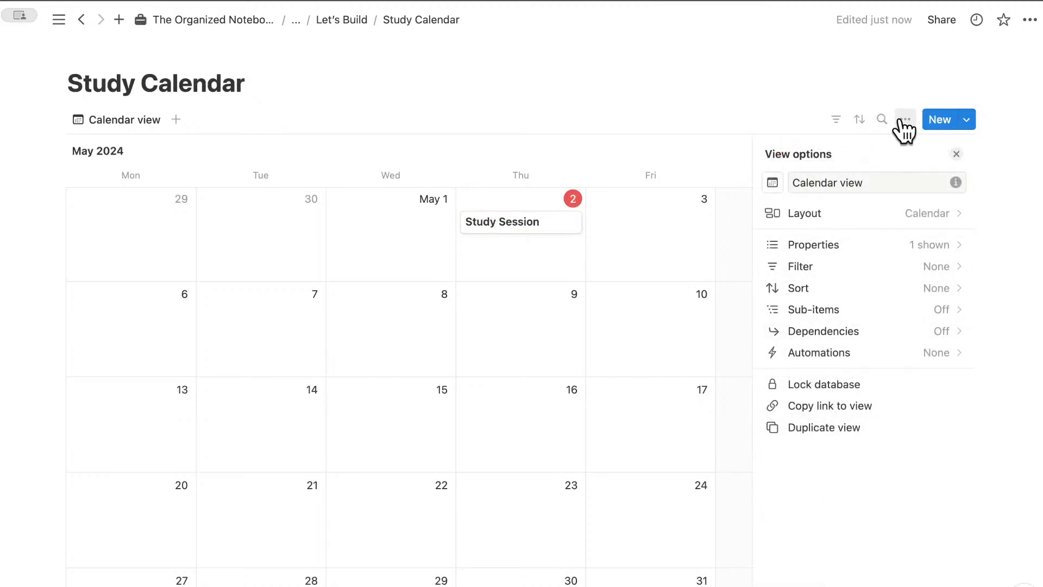
pyautogui.click(919, 251)
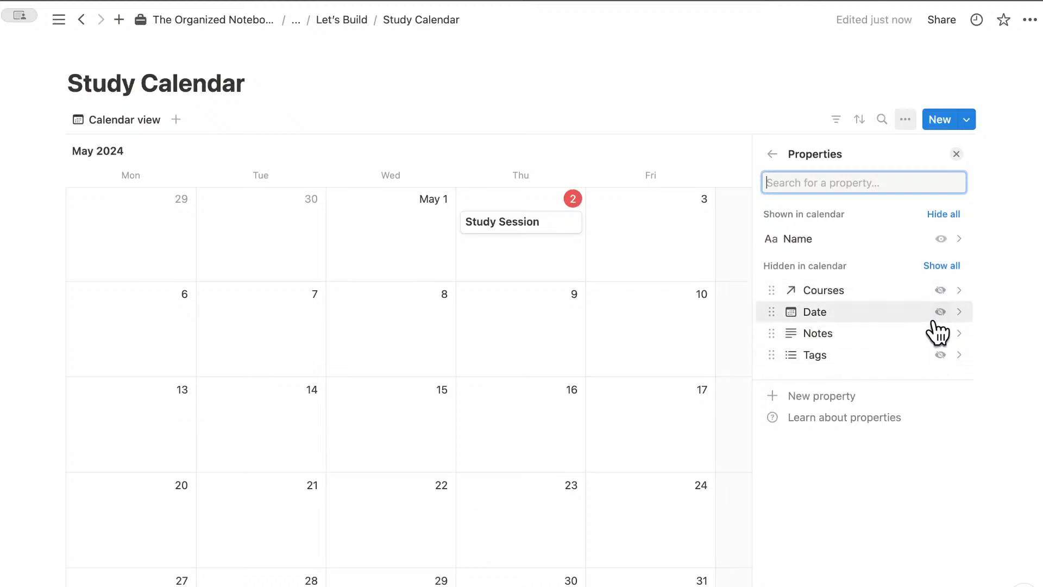
pyautogui.click(939, 356)
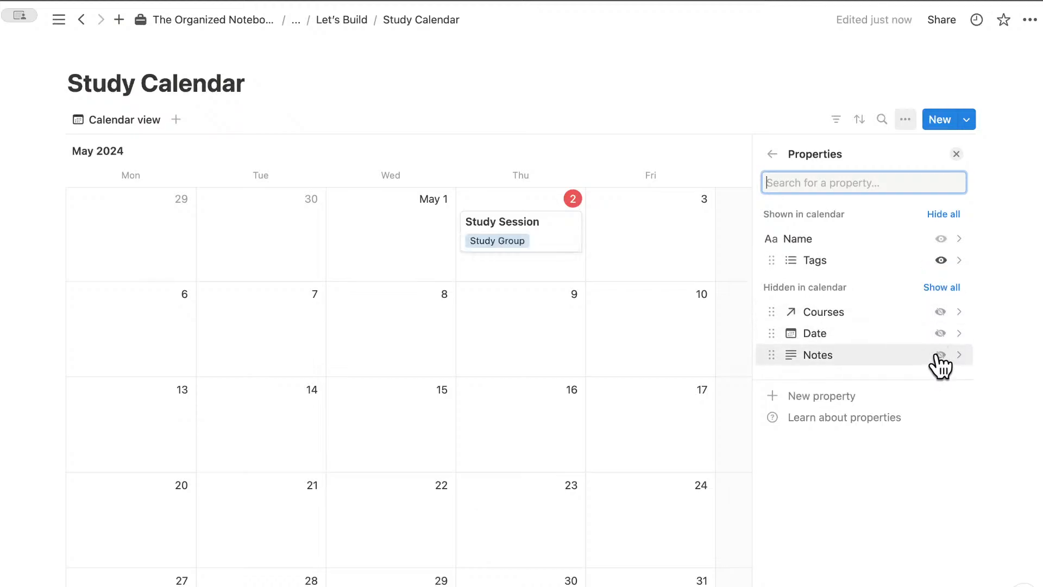
pyautogui.click(941, 312)
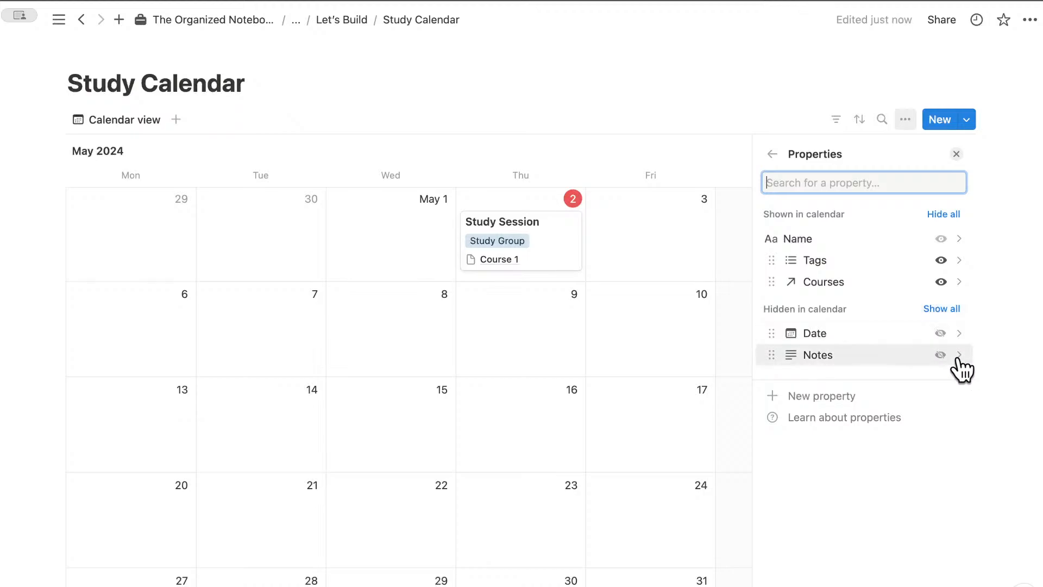
pyautogui.click(941, 355)
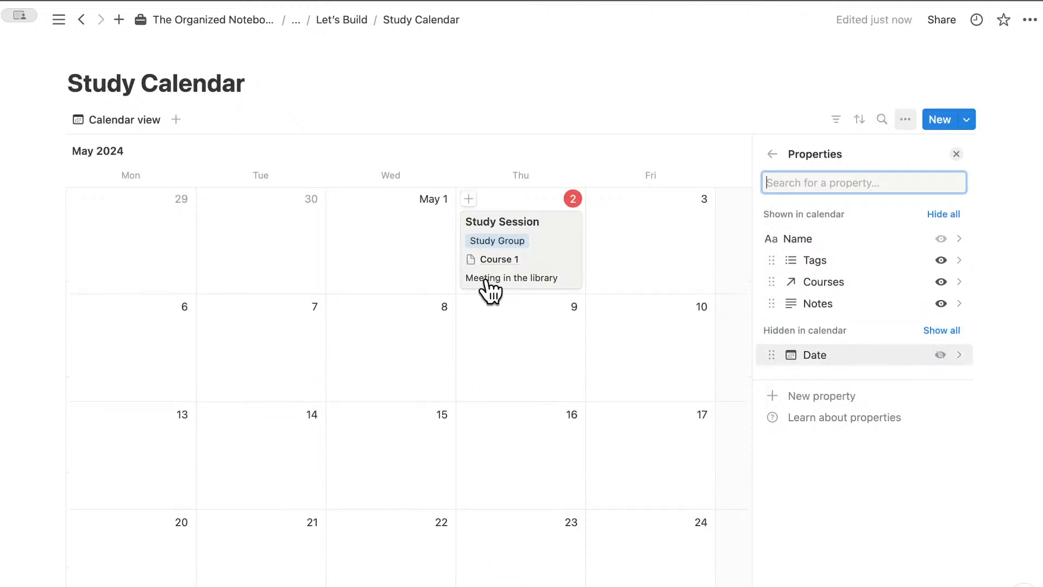
# Step: Close the property settings and give the Study Calendar page a calendar icon
pyautogui.click(957, 153)
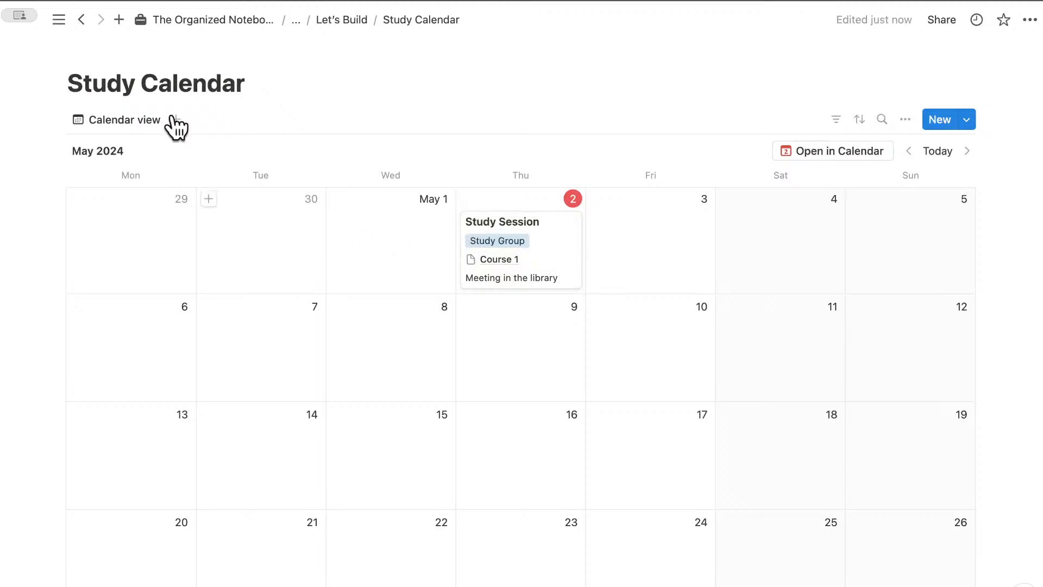
pyautogui.click(101, 52)
pyautogui.click(71, 116)
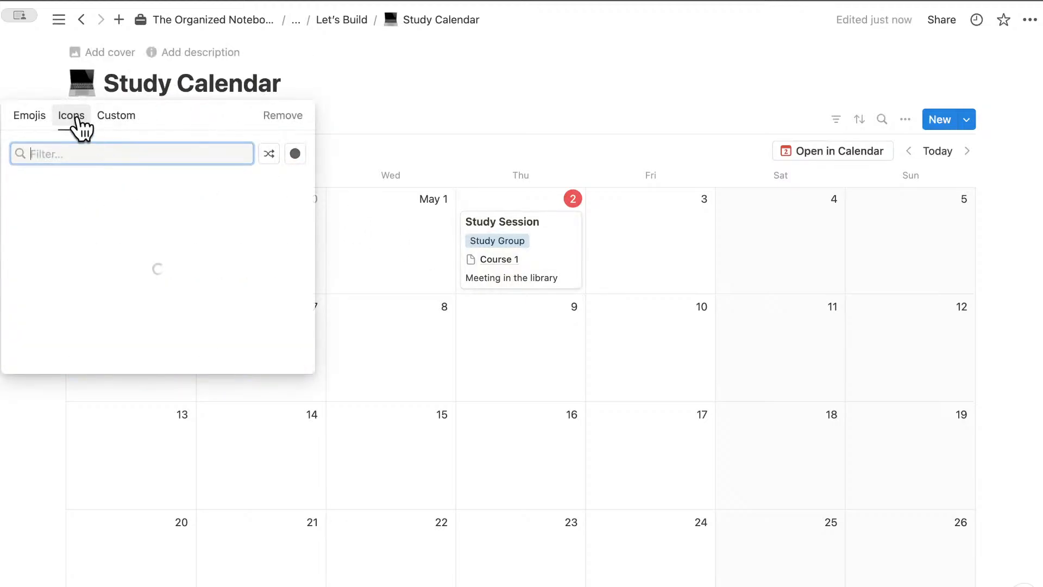
pyautogui.write('calendar')
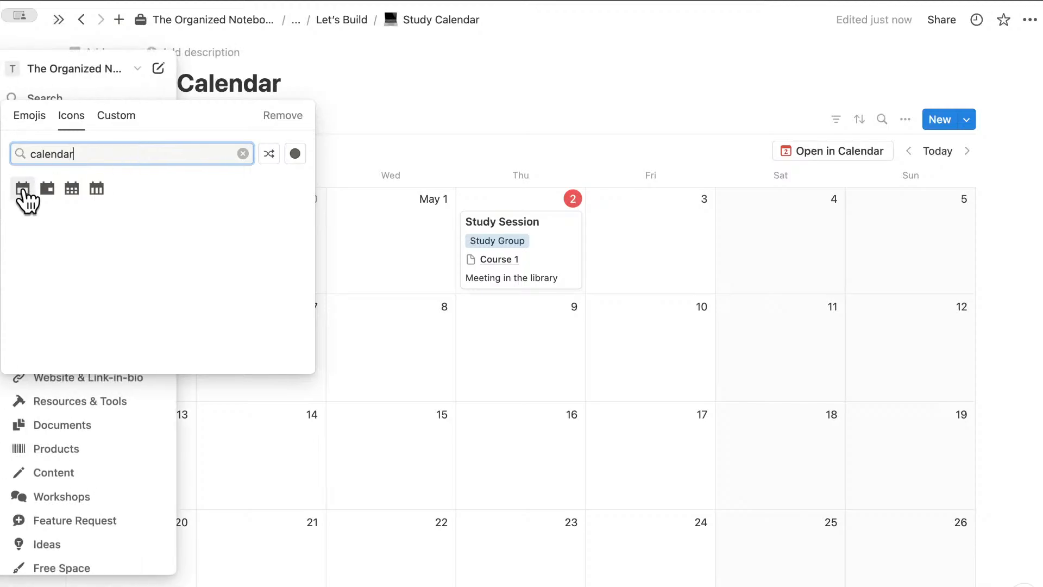
pyautogui.click(23, 188)
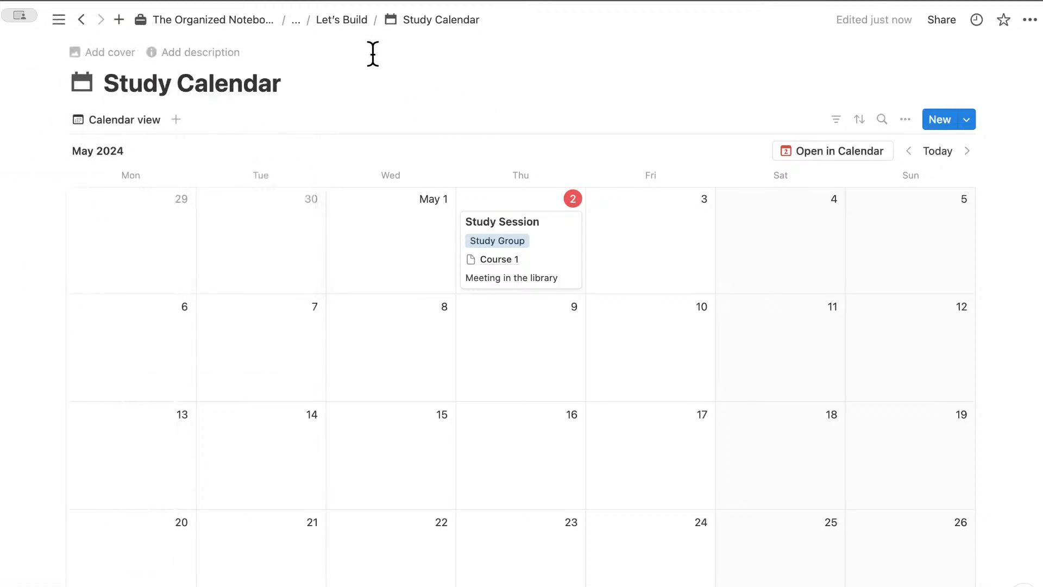
# Step: Return to the Let's Build page, rename it "Study Planner Dashboard" and add an empty line below the title
pyautogui.click(347, 22)
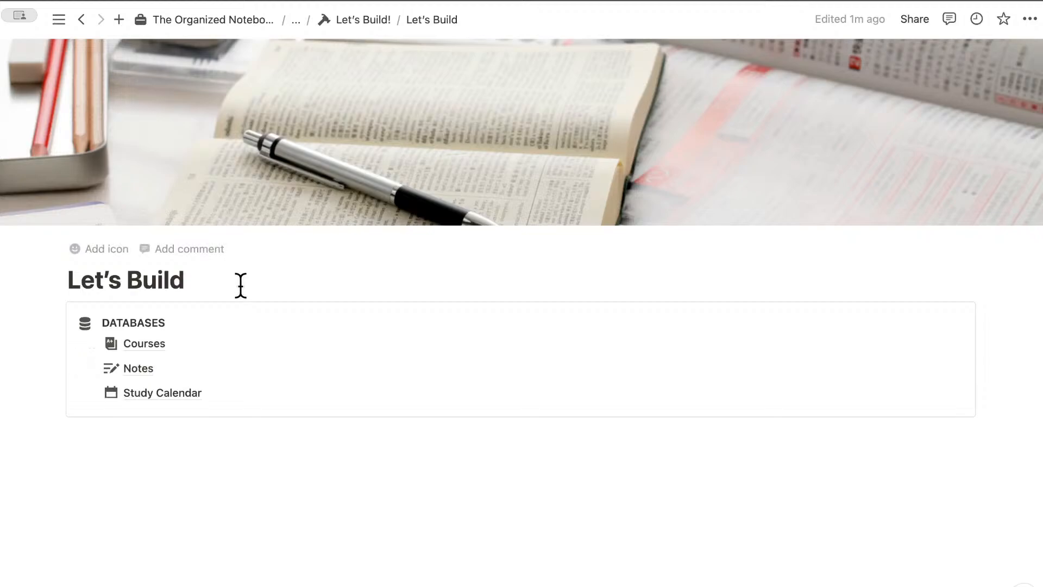
pyautogui.tripleClick(164, 277)
pyautogui.write('Stu')
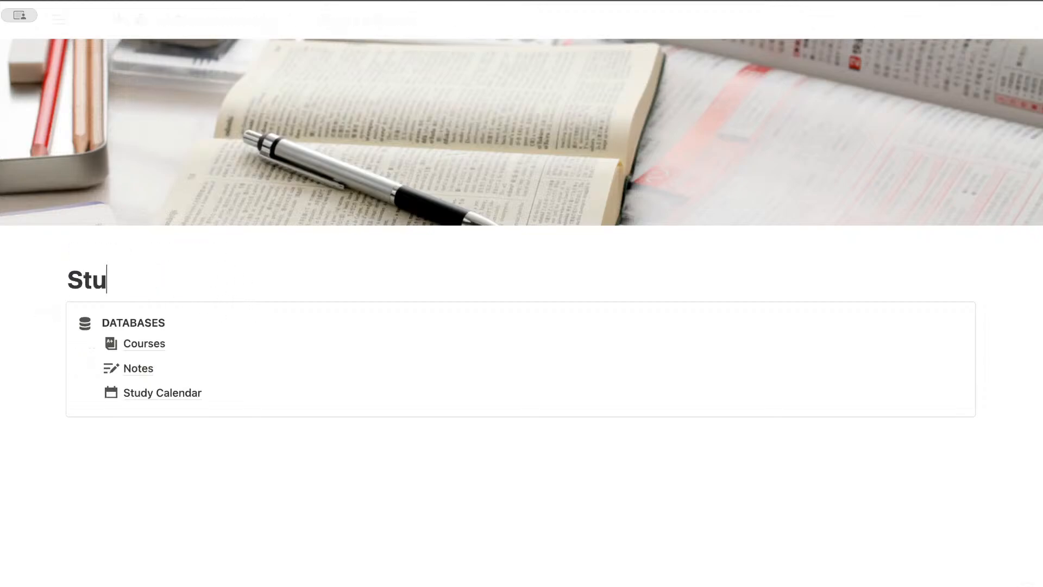
pyautogui.write('dy Planner Dash')
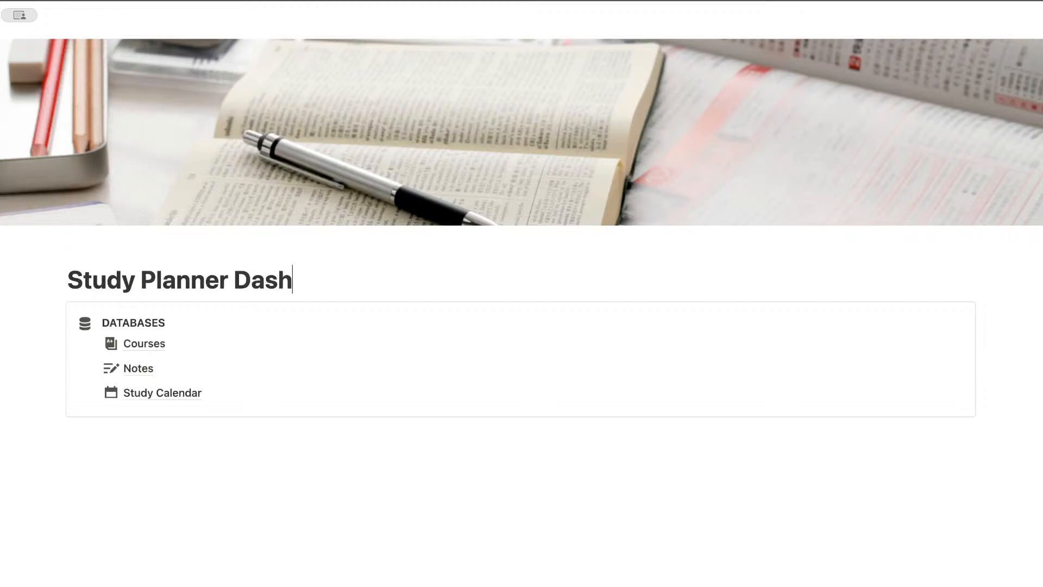
pyautogui.write('board')
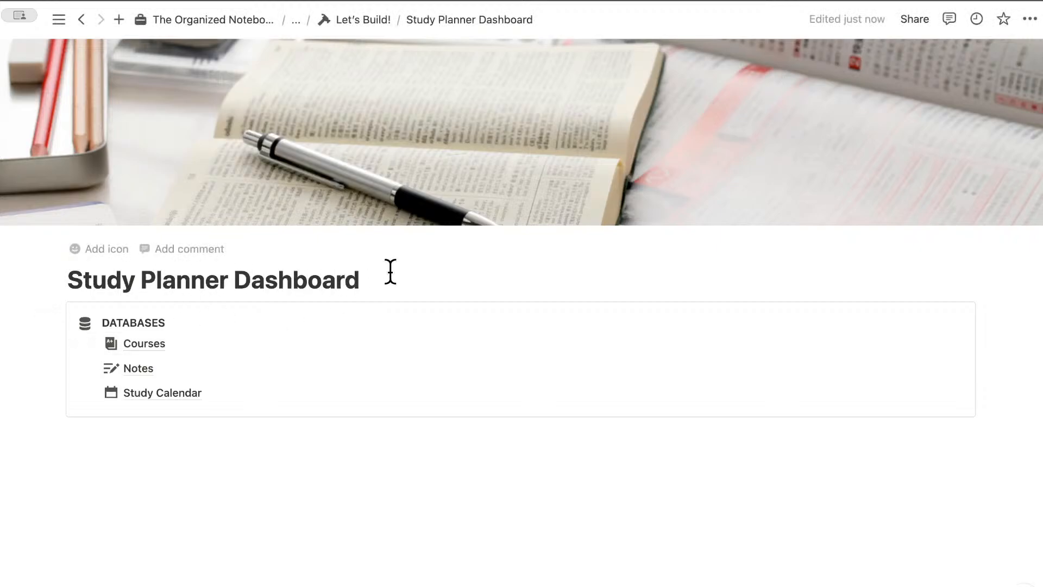
pyautogui.press('Return')
pyautogui.write('/col')
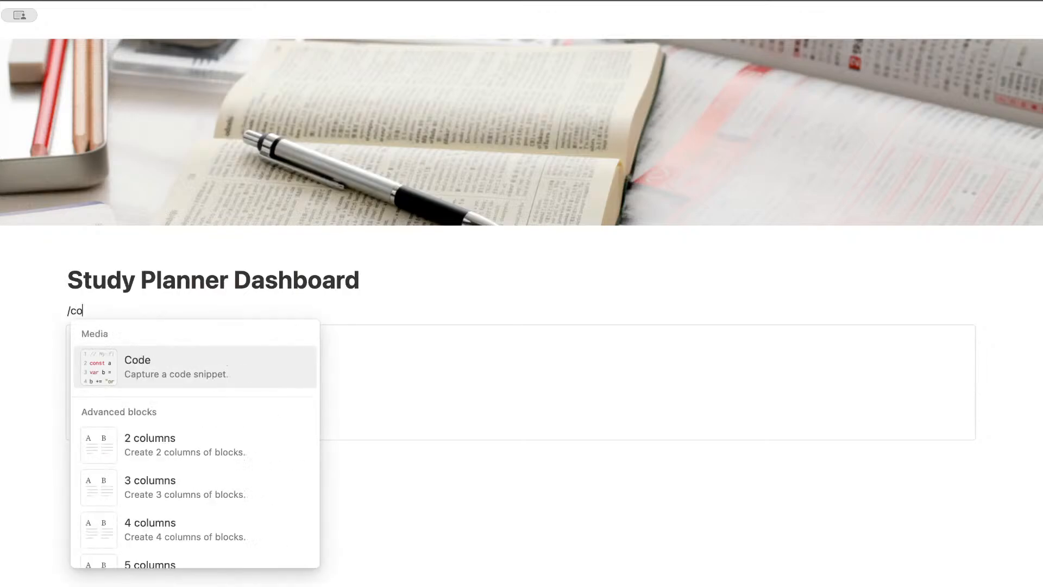
pyautogui.press('BackSpace')
pyautogui.press('BackSpace')
pyautogui.press('BackSpace')
pyautogui.press('BackSpace')
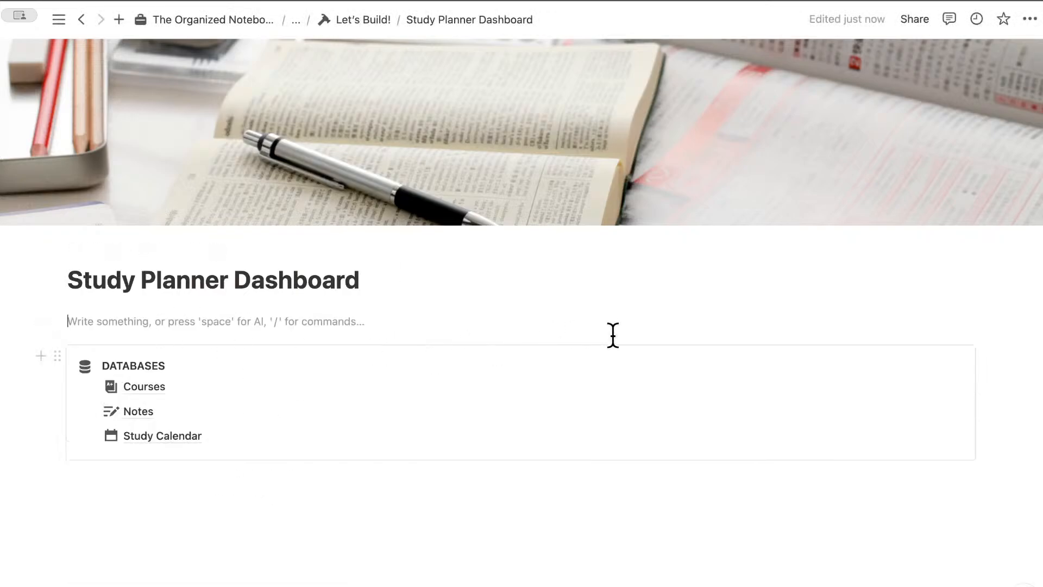
# Step: Arrange the page in two columns, with the DATABASES callout in a narrow first column beside an empty wider one
pyautogui.moveTo(56, 361); pyautogui.dragTo(86, 311)
pyautogui.moveTo(518, 337); pyautogui.dragTo(303, 380)
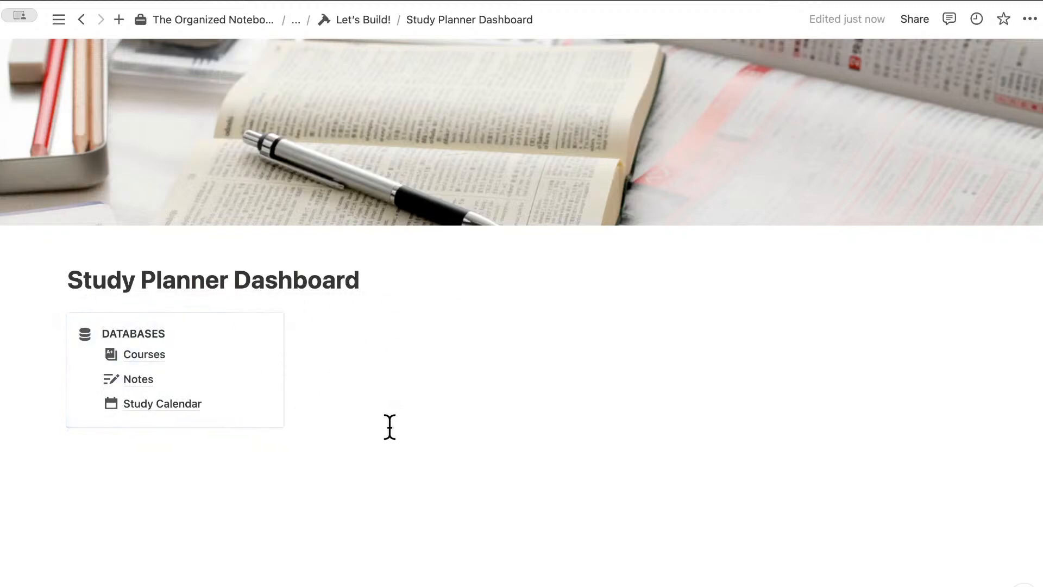
pyautogui.scroll(-1, 389, 427)
pyautogui.click(134, 447)
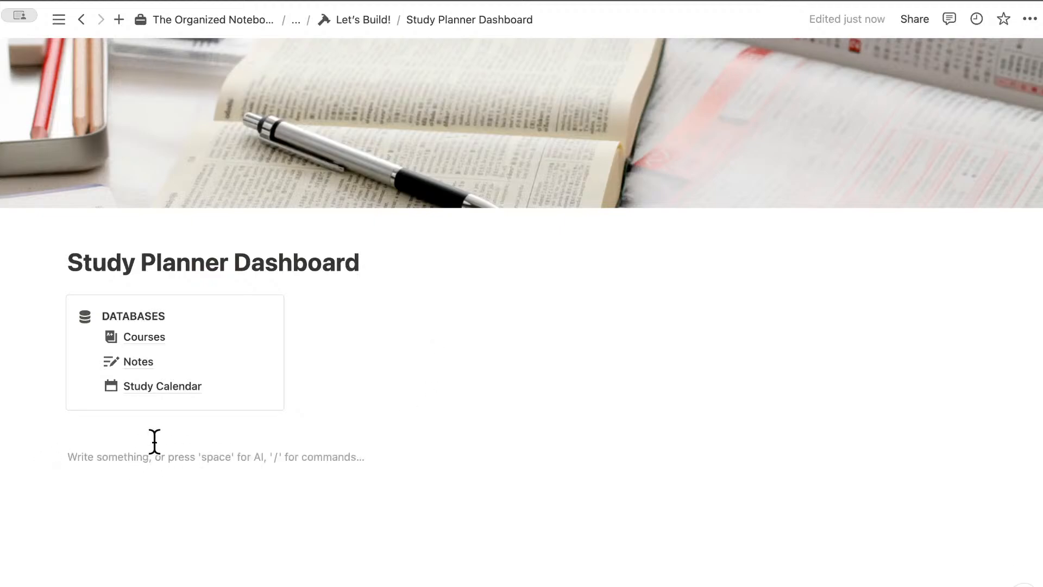
pyautogui.click(149, 438)
pyautogui.click(385, 297)
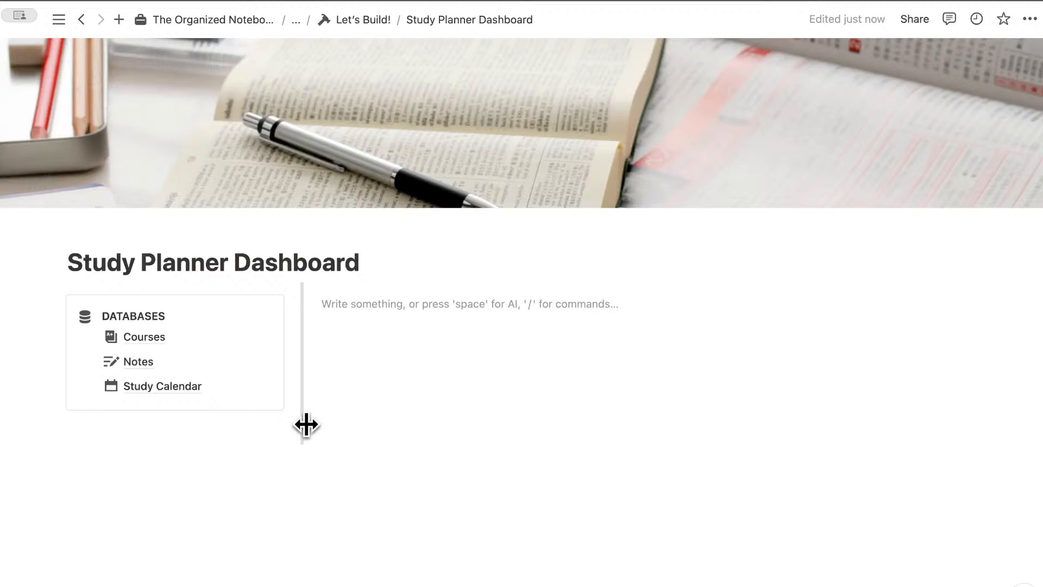
# Step: Add a Heading 3 reading "Study Calendar" with a divider beneath it in the wide empty column
pyautogui.write('/')
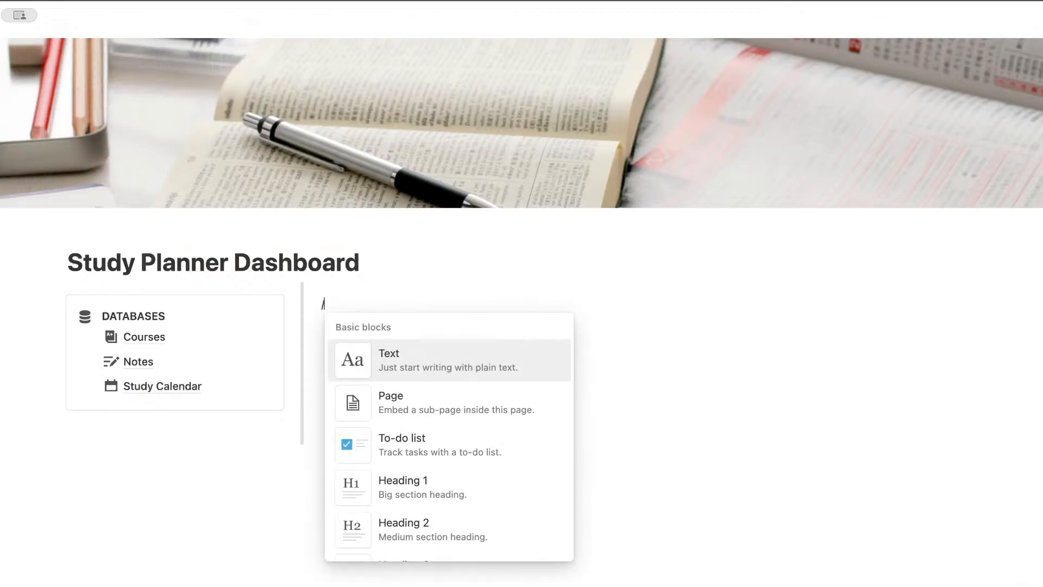
pyautogui.write('heading')
pyautogui.click(409, 443)
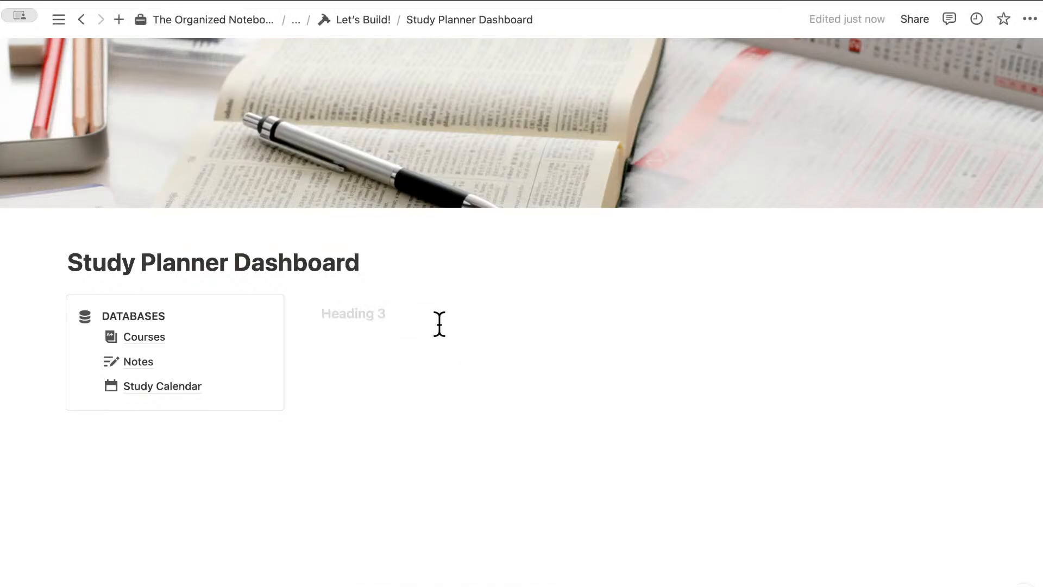
pyautogui.write('Study Calendar')
pyautogui.press('Return')
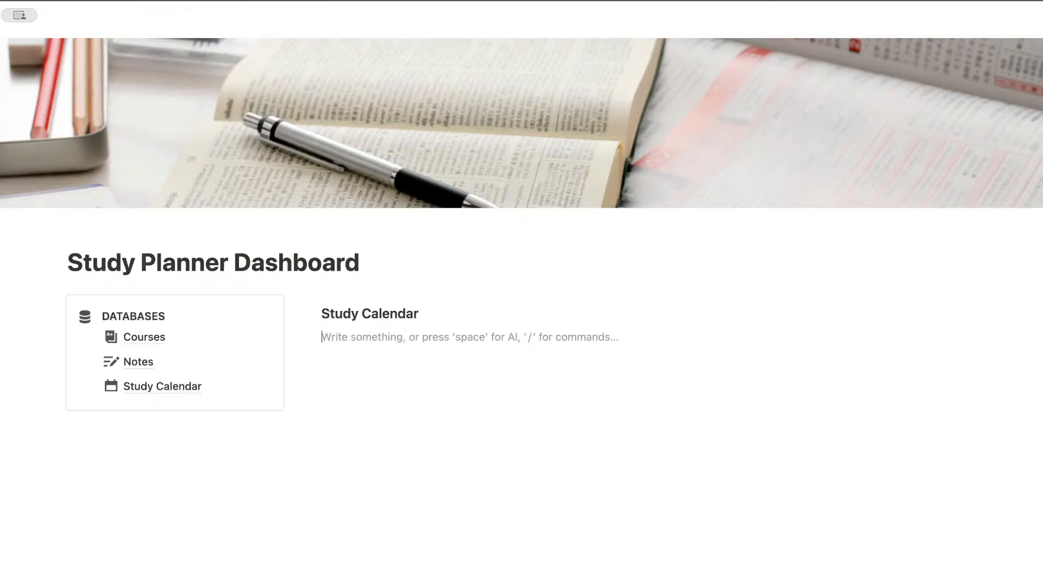
pyautogui.write('/div')
pyautogui.press('Return')
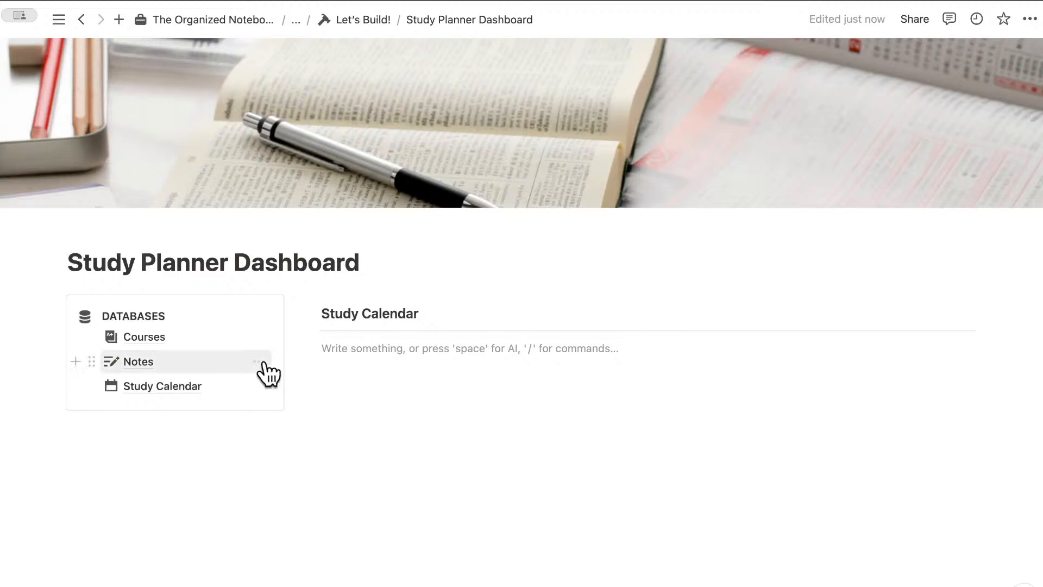
# Step: Insert a linked view of the Study Calendar database below the divider, using its existing Calendar view
pyautogui.moveTo(142, 390)
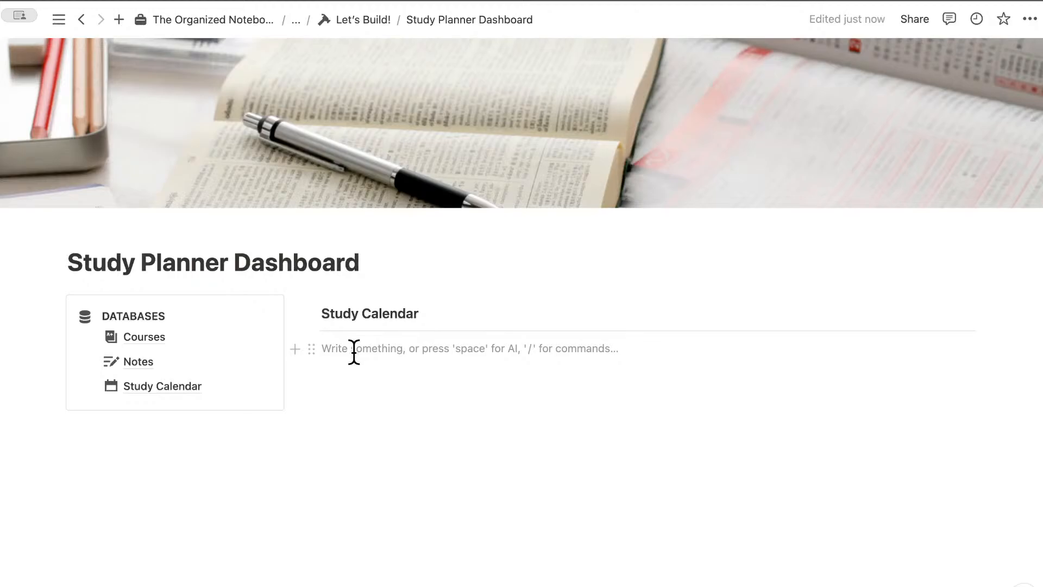
pyautogui.write('/linked')
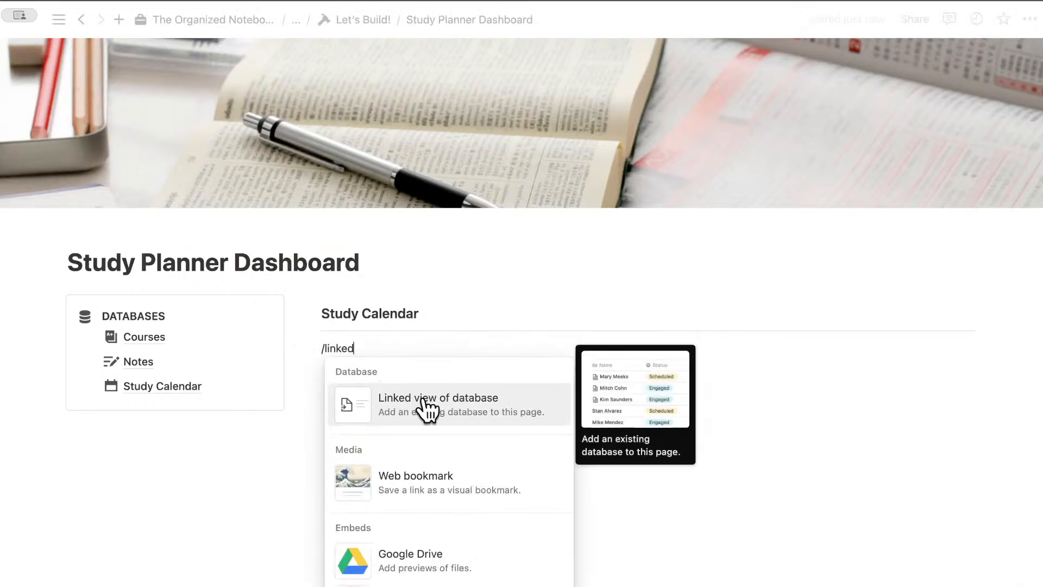
pyautogui.click(433, 415)
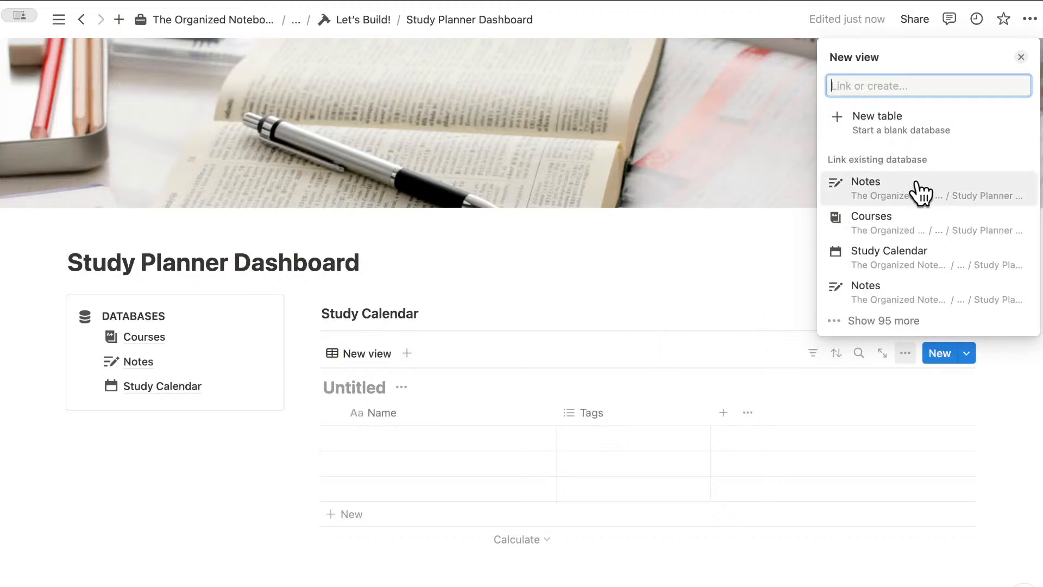
pyautogui.click(898, 255)
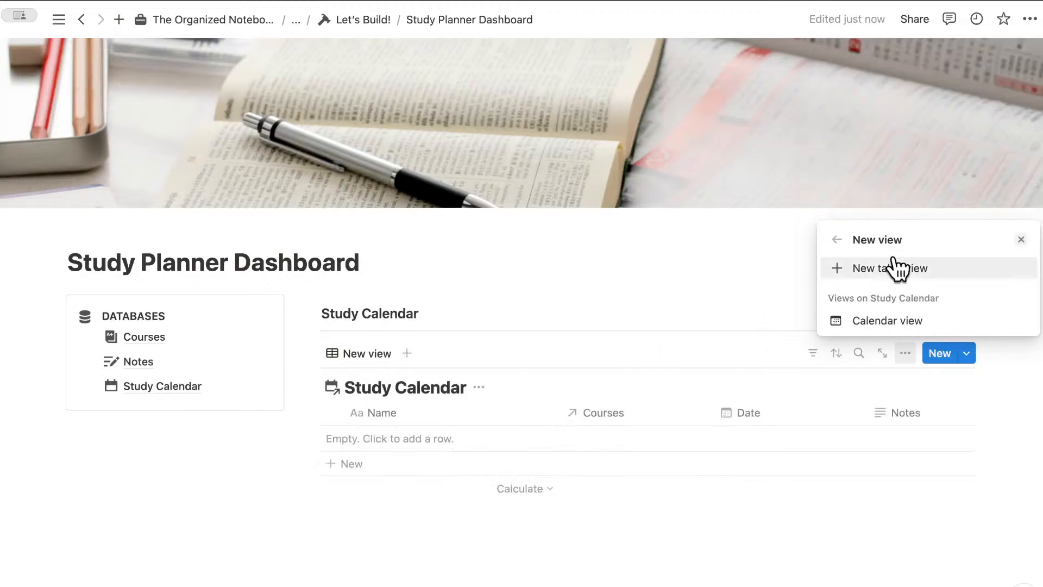
pyautogui.click(899, 324)
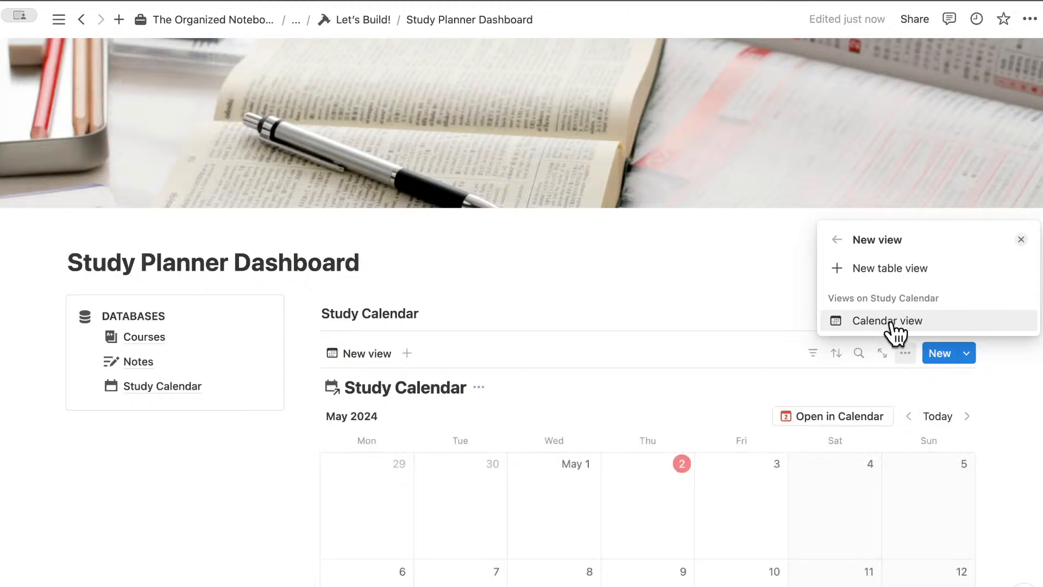
pyautogui.click(888, 325)
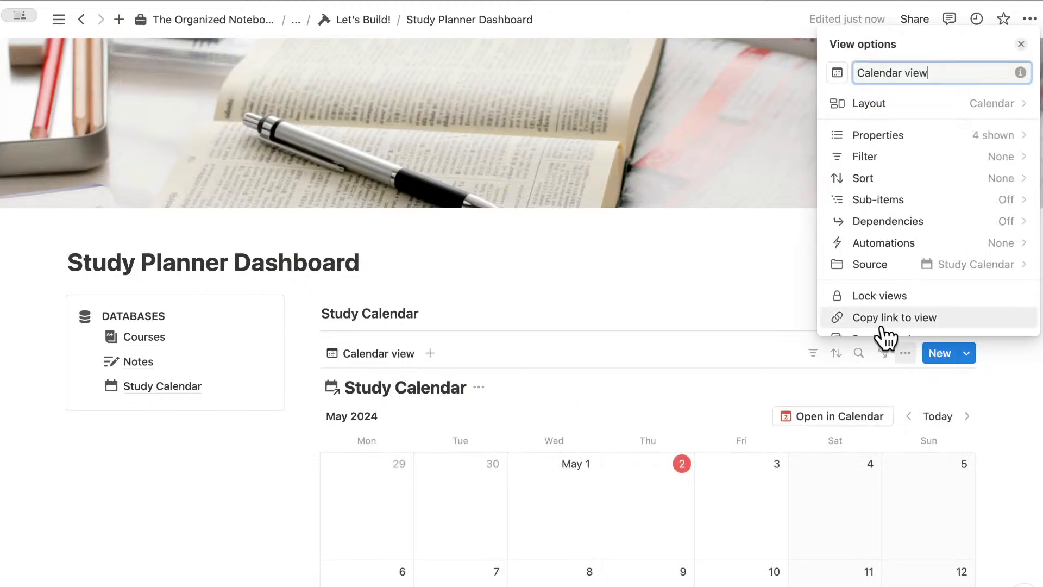
pyautogui.click(746, 266)
pyautogui.scroll(-2, 745, 266)
pyautogui.scroll(-5, 732, 350)
pyautogui.scroll(7, 726, 361)
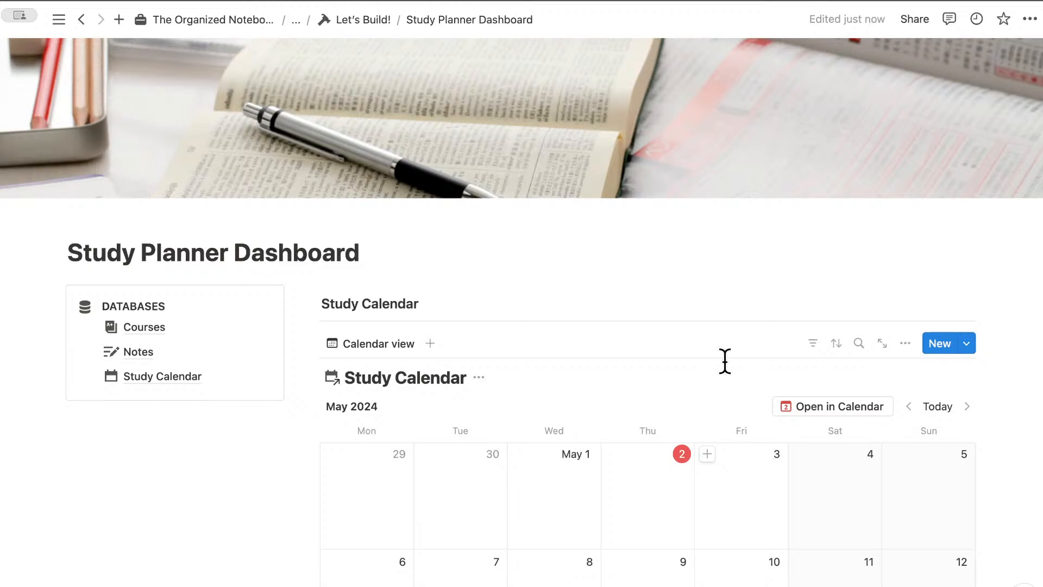
# Step: Hide the database title of the linked Study Calendar
pyautogui.click(481, 377)
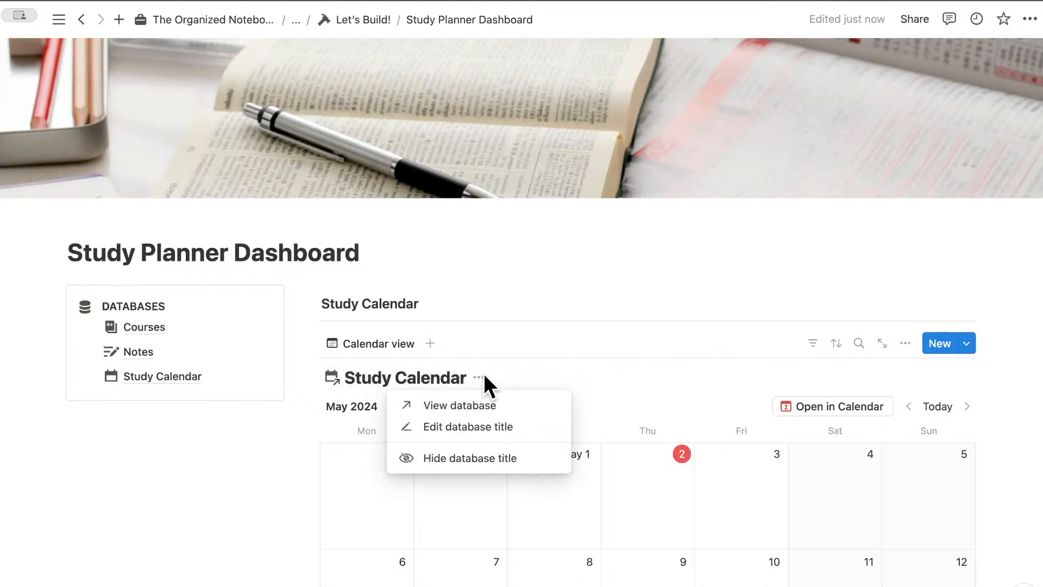
pyautogui.click(542, 457)
pyautogui.scroll(-6, 542, 452)
pyautogui.scroll(2, 542, 452)
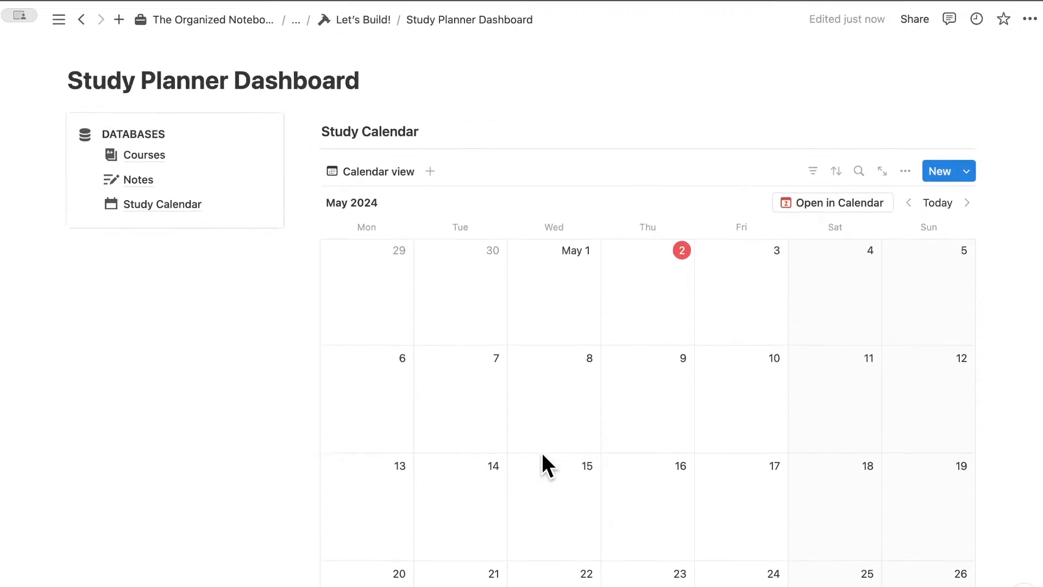
# Step: Rename the Study Calendar database "Study Calendar (Event)" and return to the Study Planner Dashboard
pyautogui.click(181, 206)
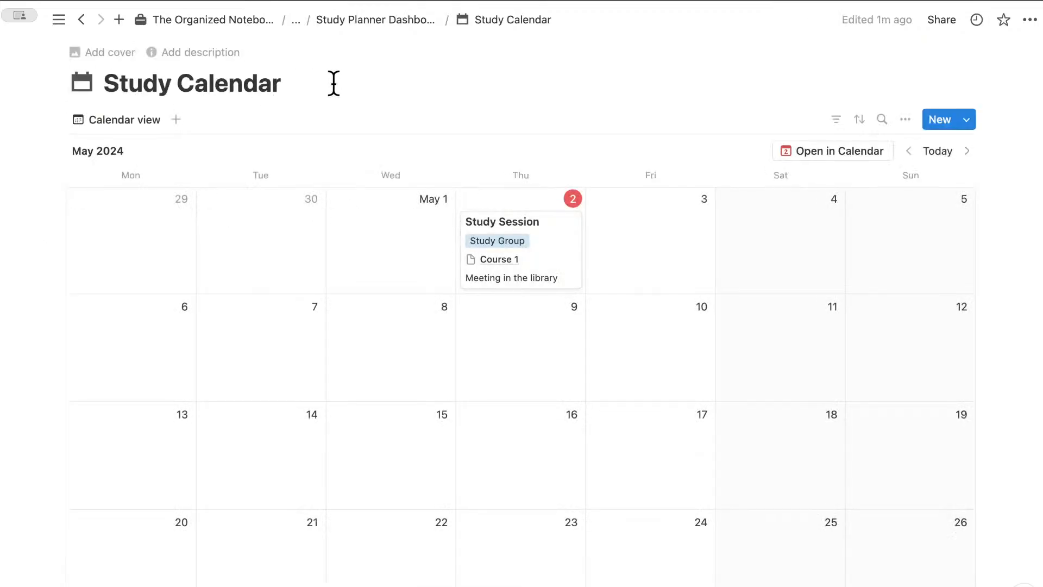
pyautogui.click(281, 84)
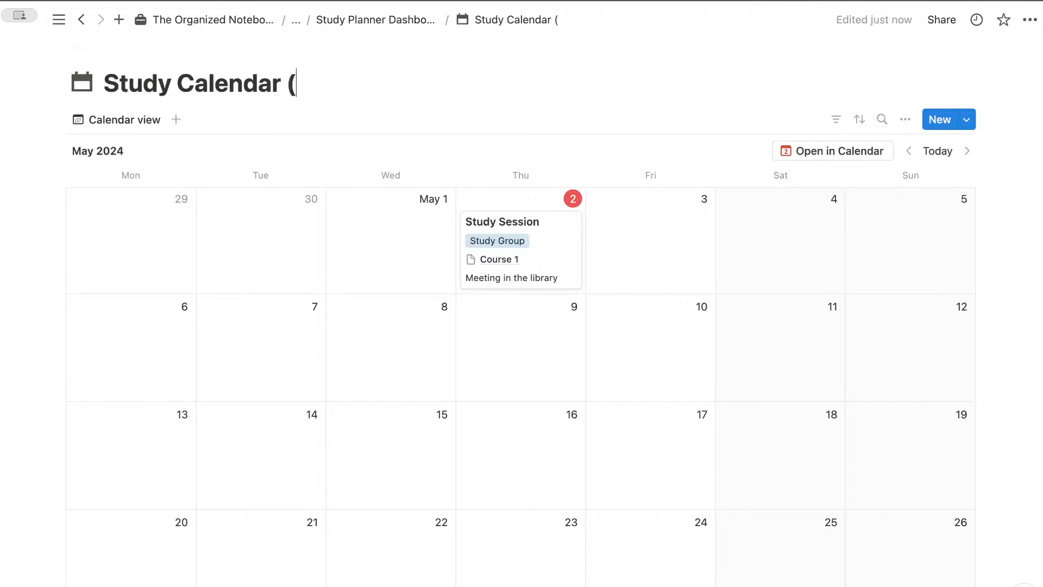
pyautogui.write('(Event')
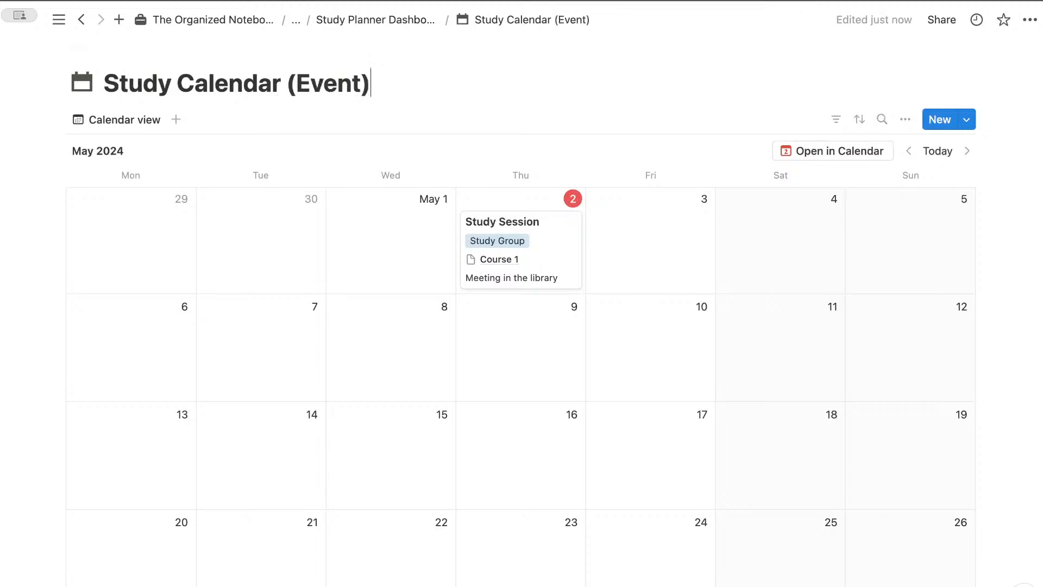
pyautogui.click(380, 20)
pyautogui.scroll(-4, 425, 277)
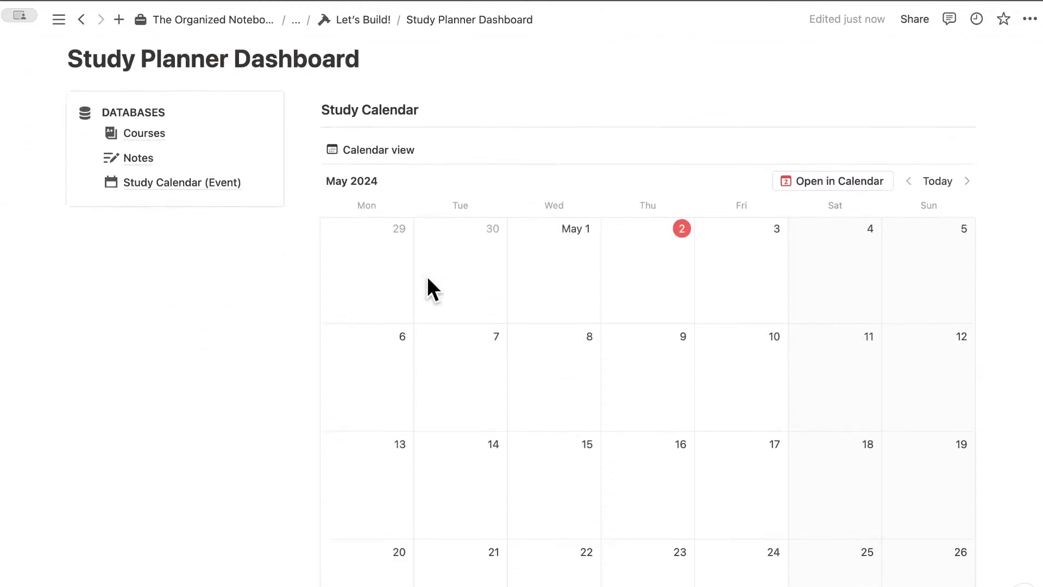
# Step: Replace the linked calendar with a linked view of the Study Calendar (Event) database, using its existing Calendar view
pyautogui.click(312, 150)
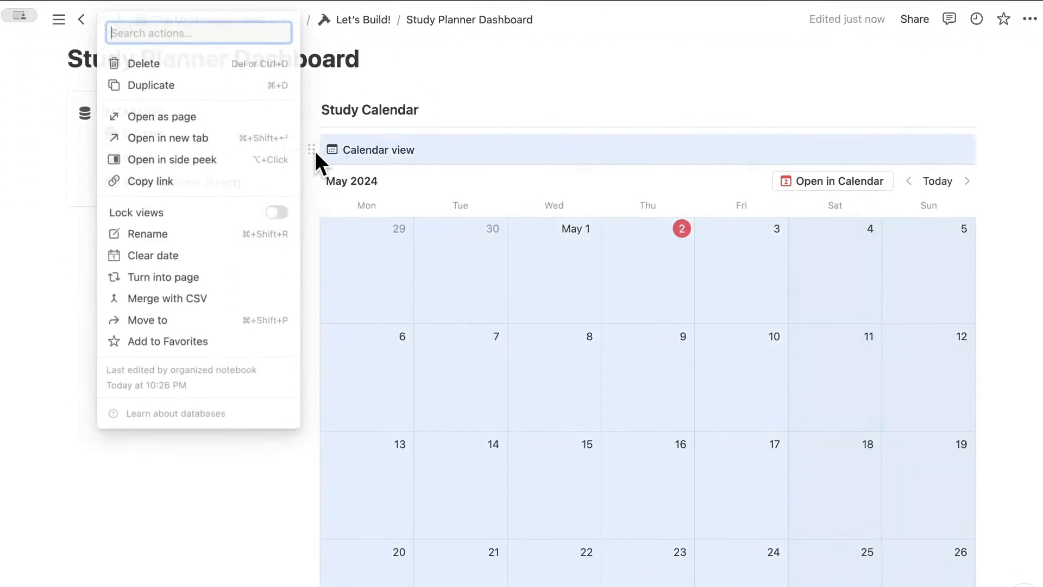
pyautogui.click(218, 63)
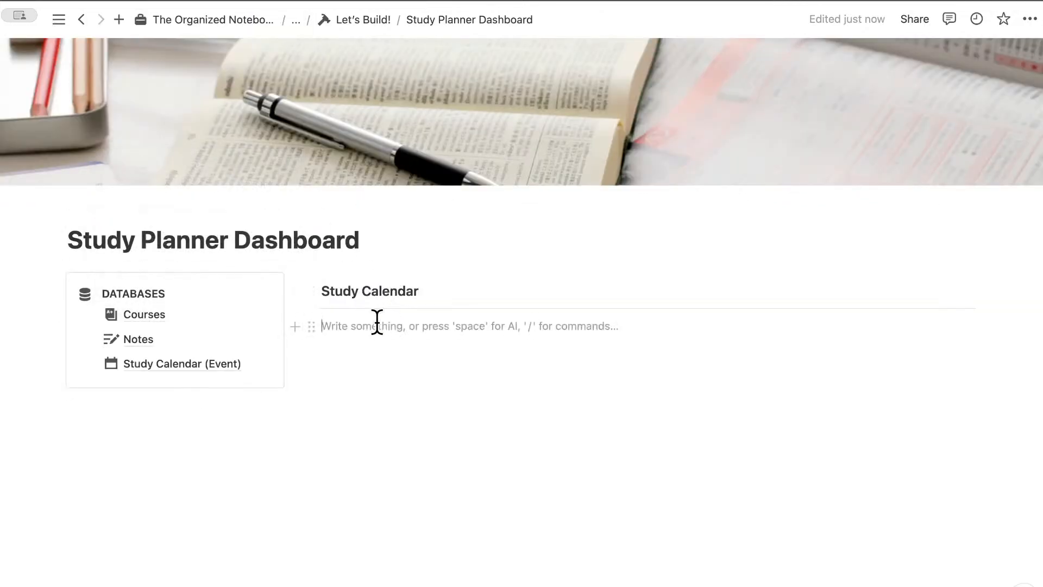
pyautogui.write('/linked')
pyautogui.click(440, 396)
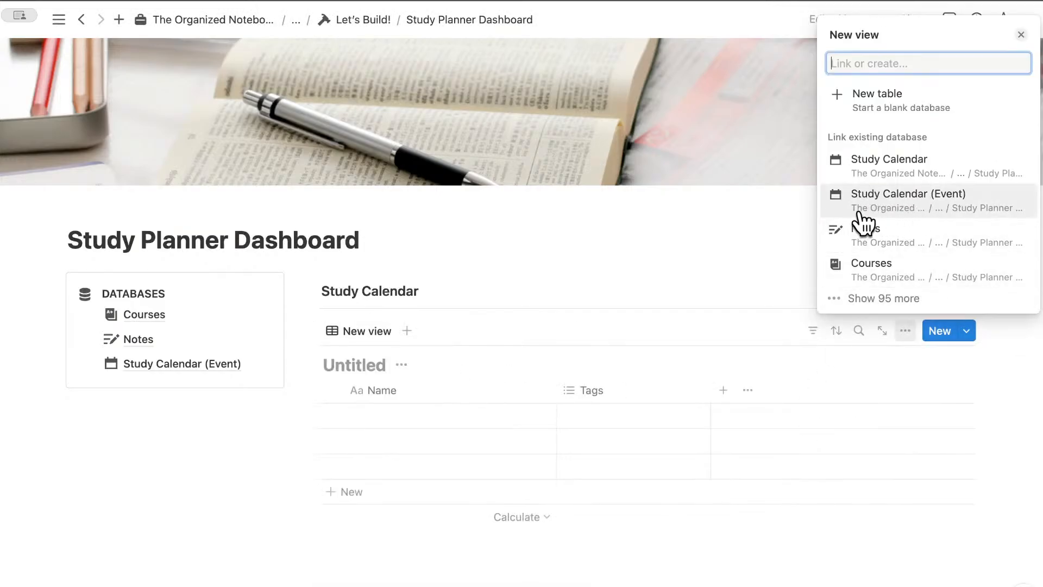
pyautogui.click(894, 212)
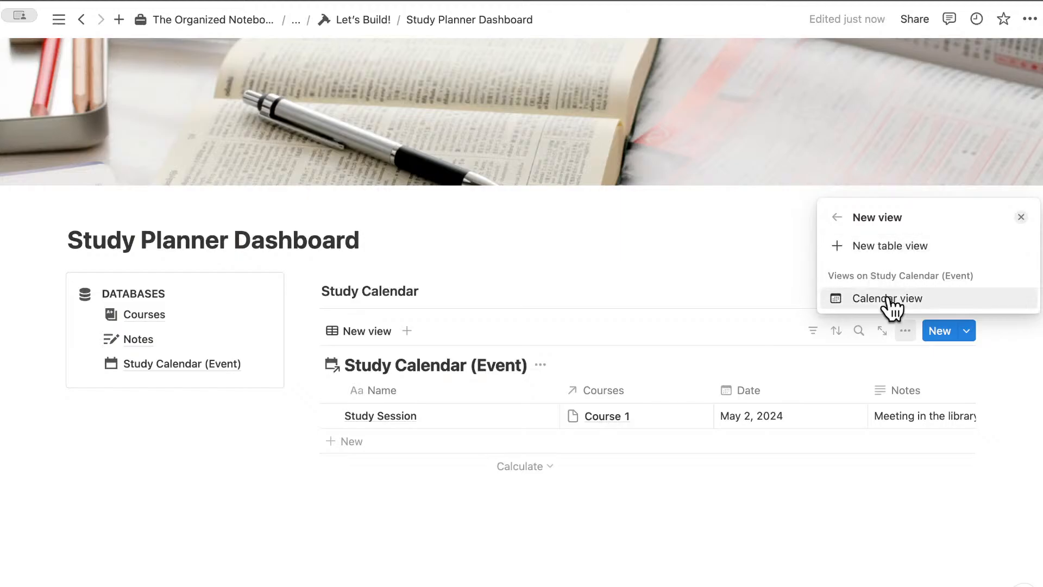
pyautogui.click(887, 298)
pyautogui.click(680, 304)
pyautogui.scroll(-5, 673, 299)
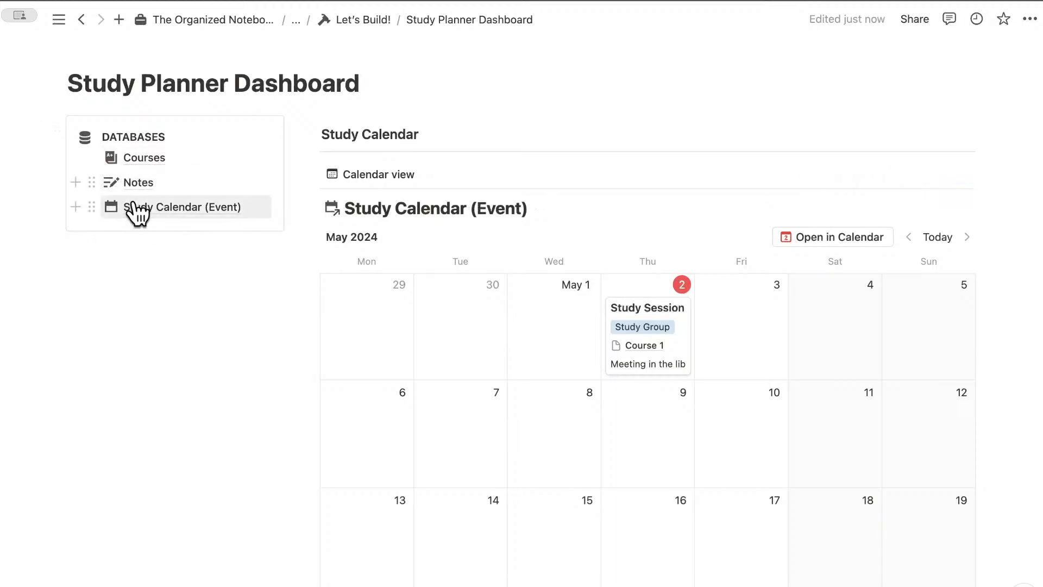
# Step: Hide the database title of the linked Study Calendar (Event) view
pyautogui.click(542, 208)
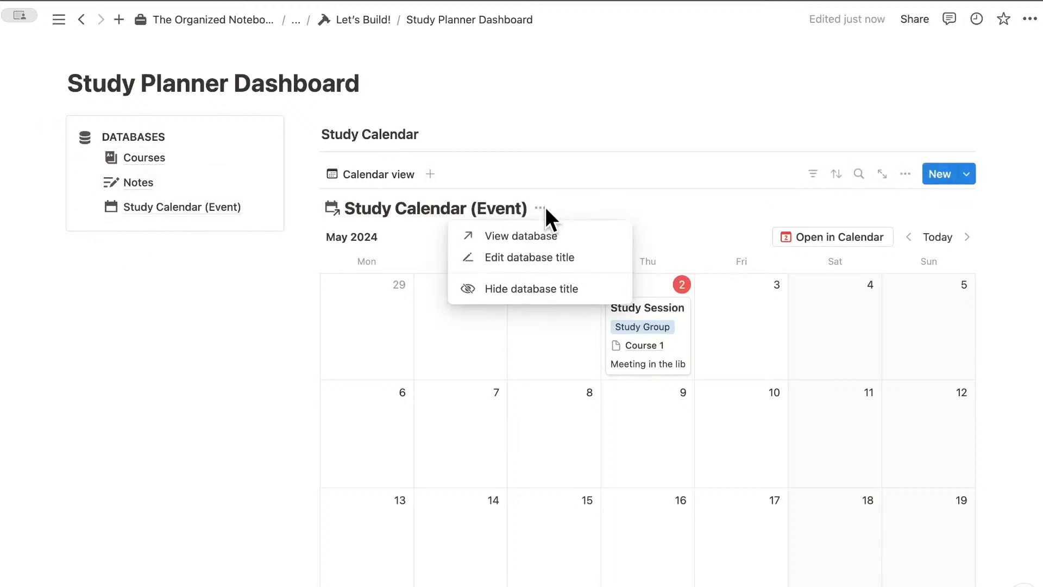
pyautogui.click(572, 288)
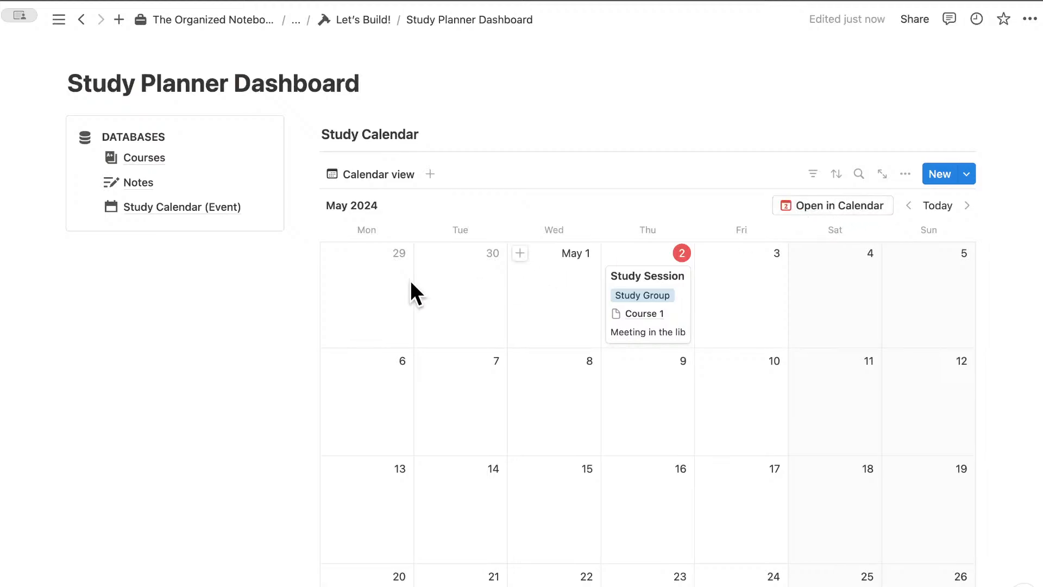
# Step: Add a Heading 3 "Courses" below the databases callout, with a divider beneath it
pyautogui.click(153, 254)
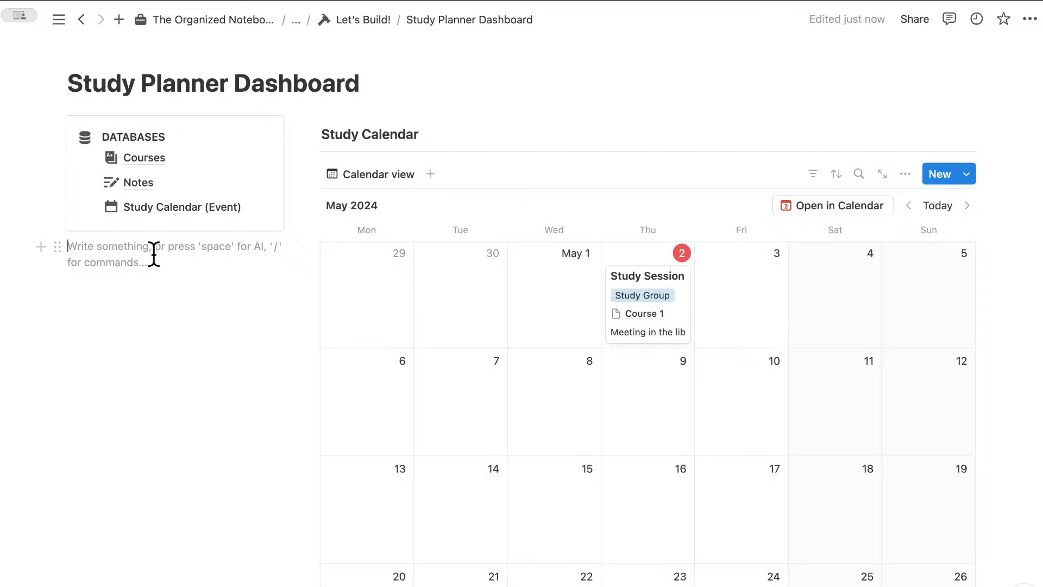
pyautogui.write('/heading')
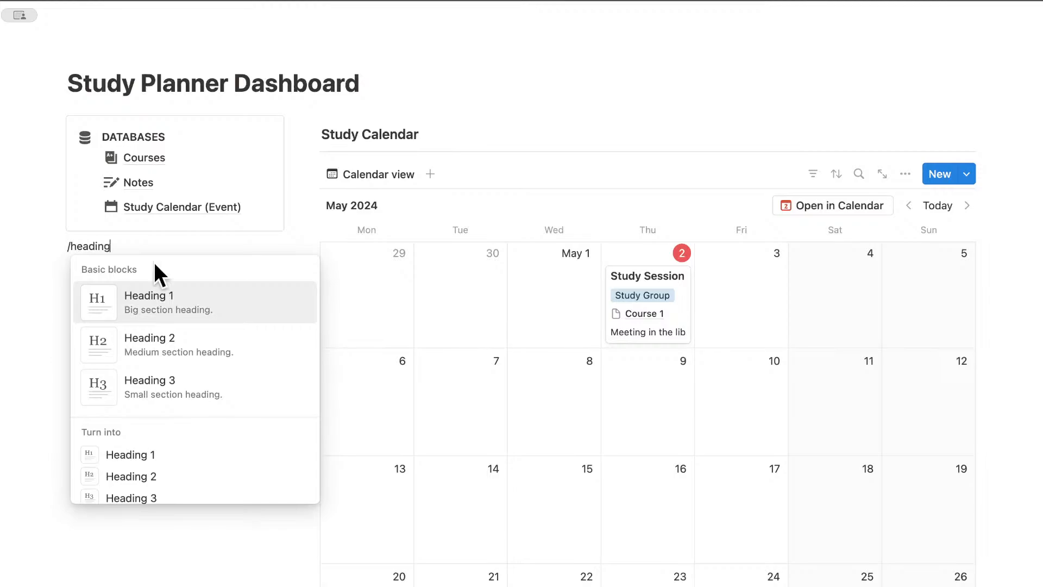
pyautogui.click(163, 387)
pyautogui.write('Courses')
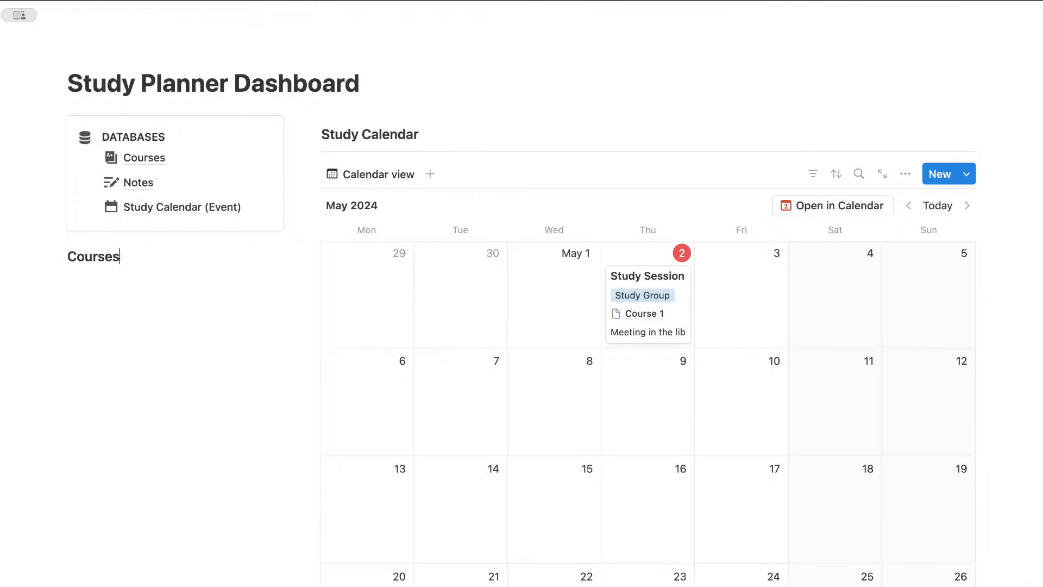
pyautogui.press('Return')
pyautogui.write('/divider')
pyautogui.press('Return')
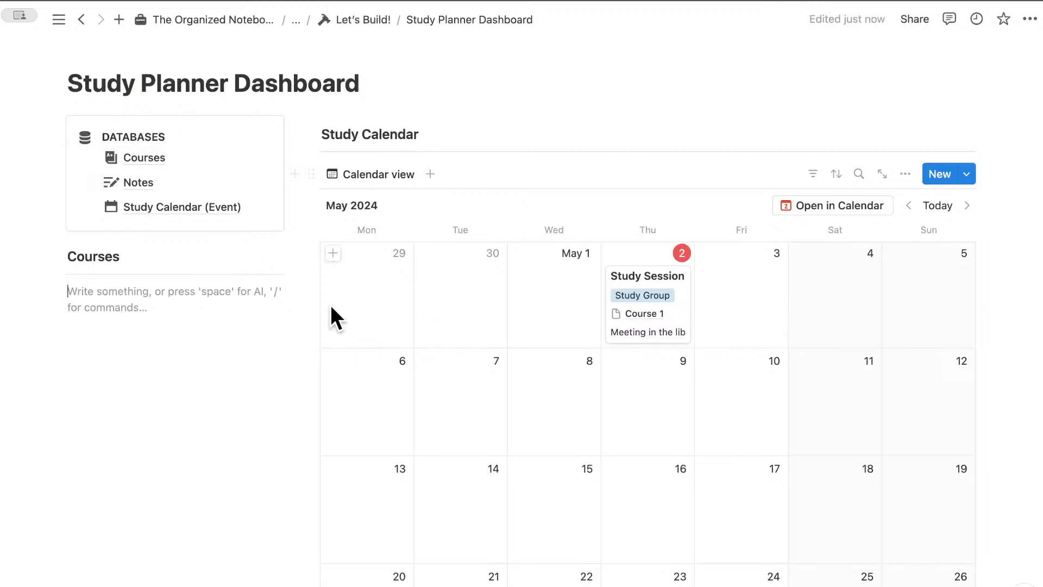
# Step: Rename the Courses database "Courses (Event)" and return to the Study Planner Dashboard
pyautogui.click(145, 158)
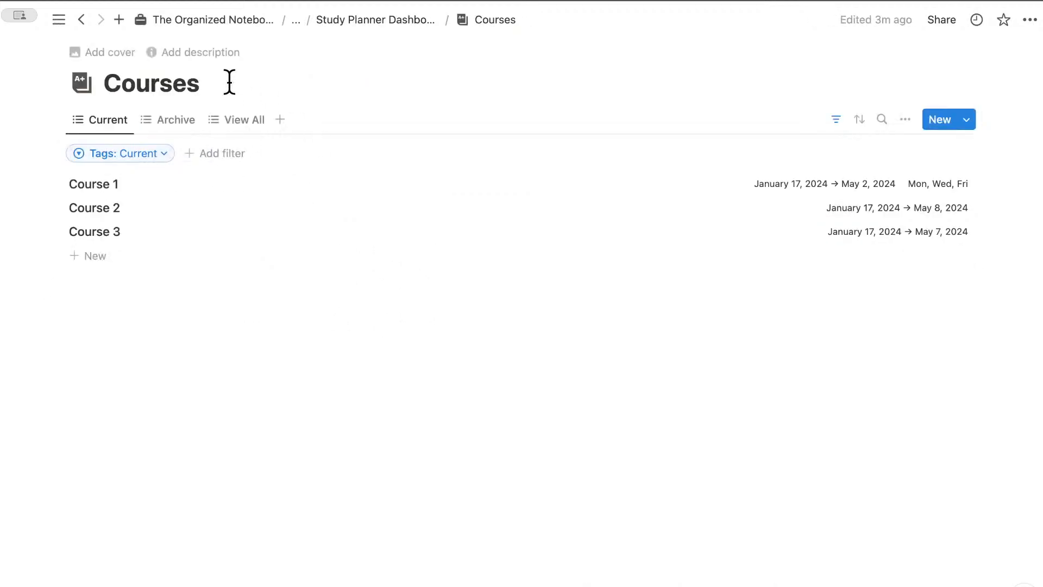
pyautogui.click(200, 84)
pyautogui.write('(Event)')
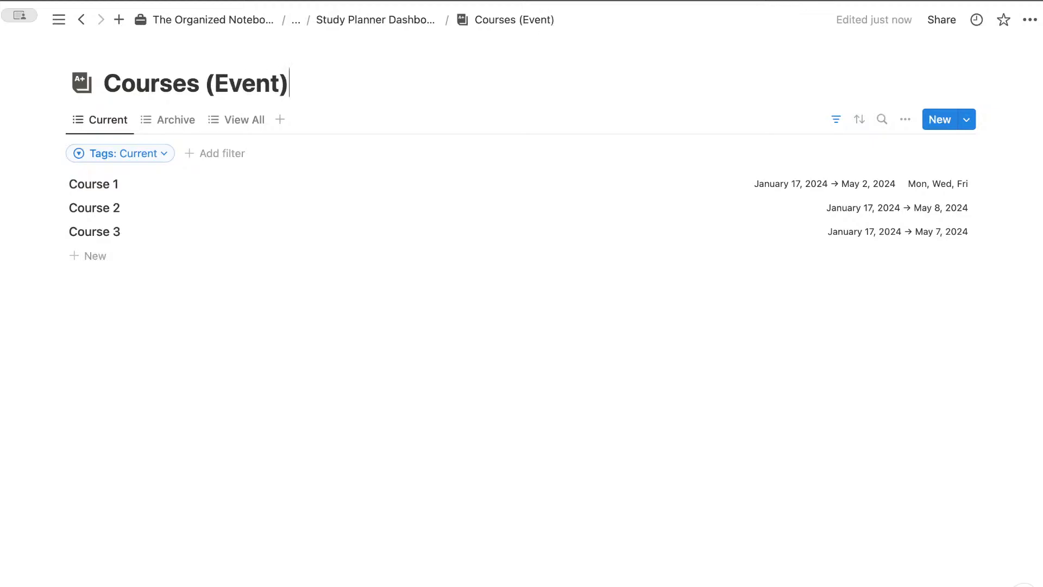
pyautogui.click(364, 20)
# Step: Rename the Notes database "Notes (Event)" and go back to the Study Planner Dashboard
pyautogui.click(140, 377)
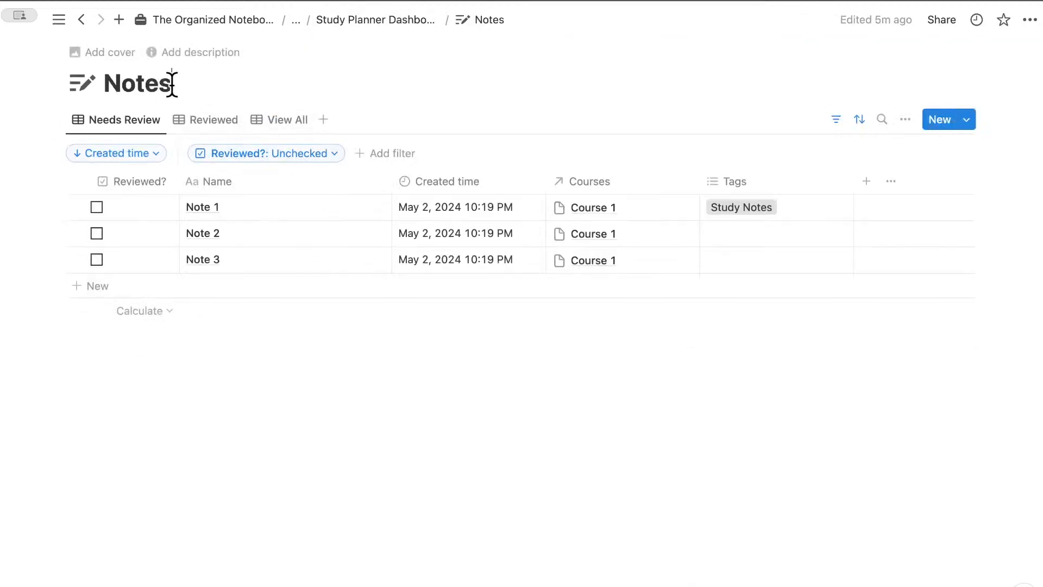
pyautogui.click(172, 83)
pyautogui.write('(Event)')
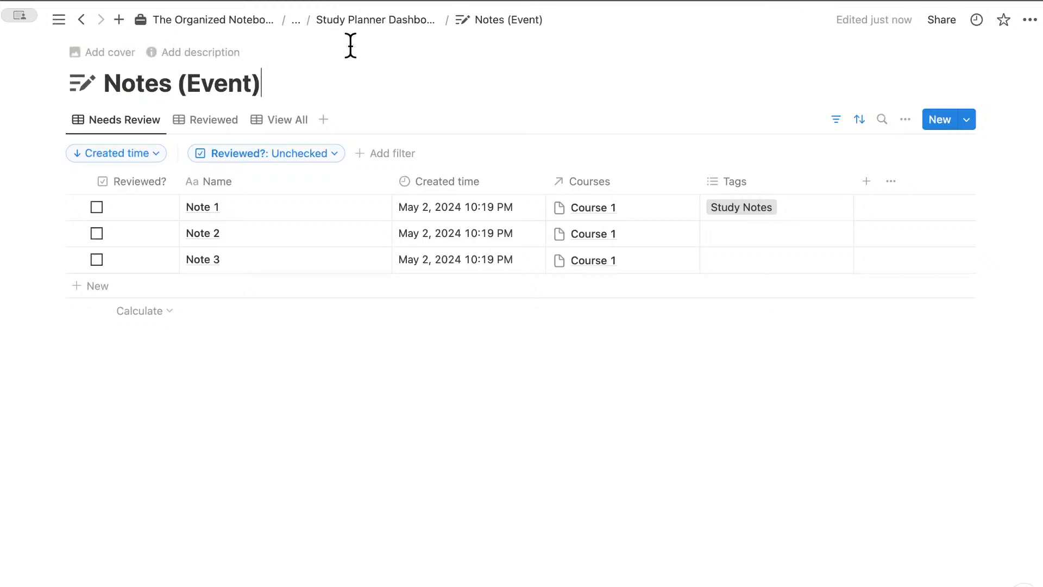
pyautogui.click(370, 20)
# Step: Insert a linked view of the Courses (Event) database below the Courses divider, using its existing Current view
pyautogui.scroll(-5, 373, 275)
pyautogui.click(148, 246)
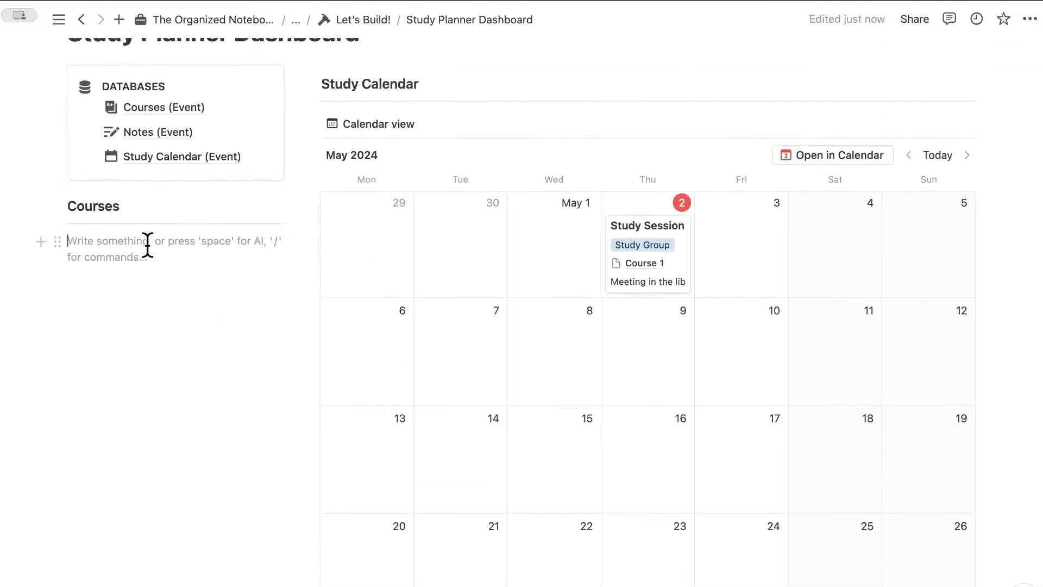
pyautogui.write('/linked')
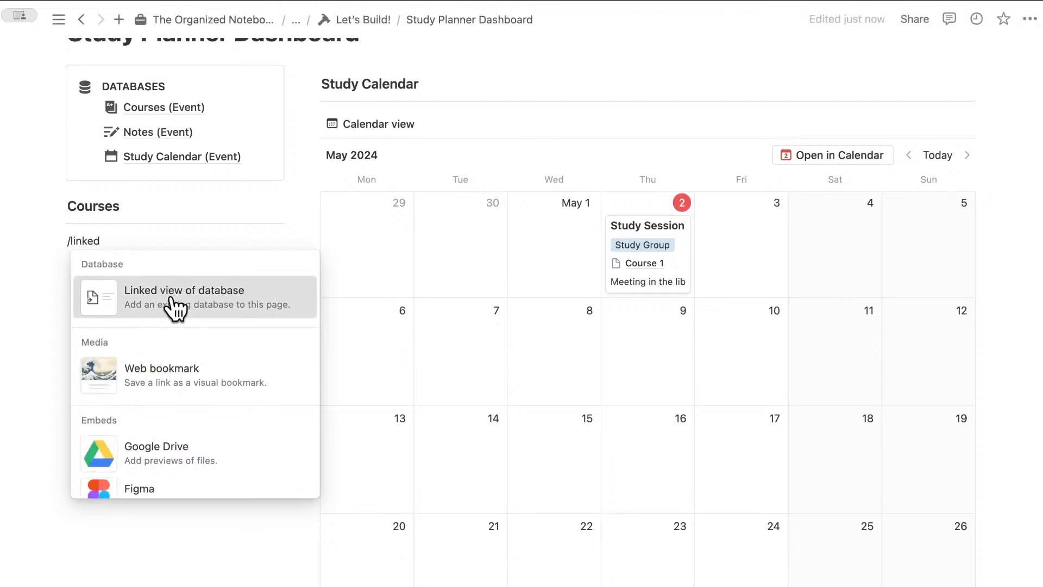
pyautogui.click(173, 297)
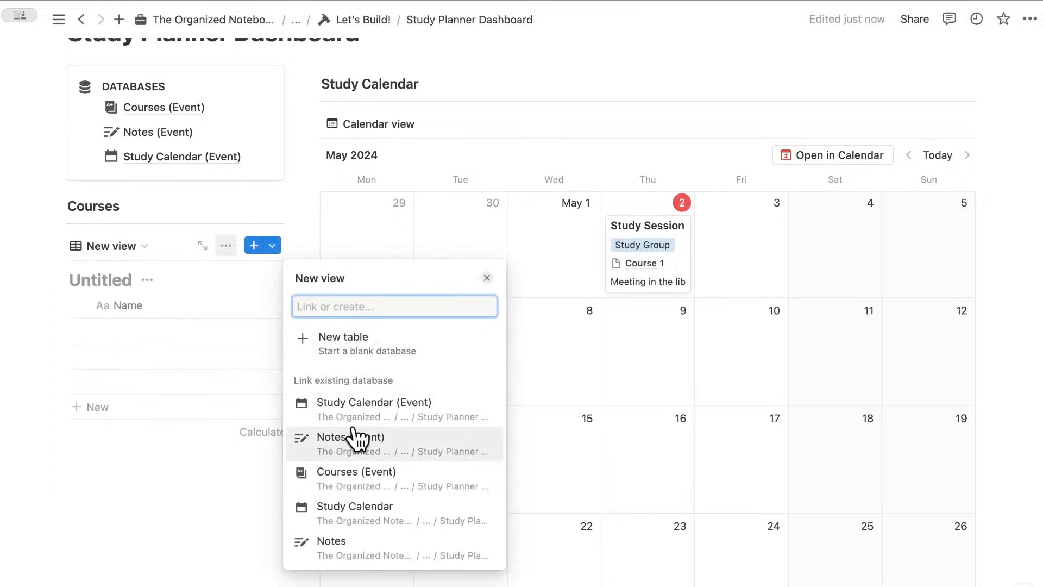
pyautogui.click(374, 478)
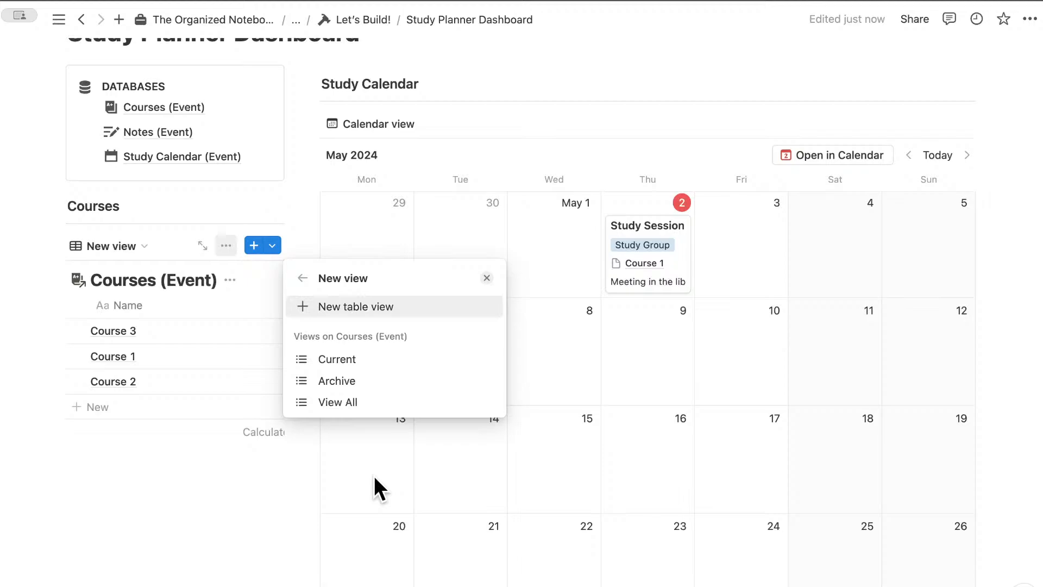
pyautogui.click(373, 367)
pyautogui.click(367, 366)
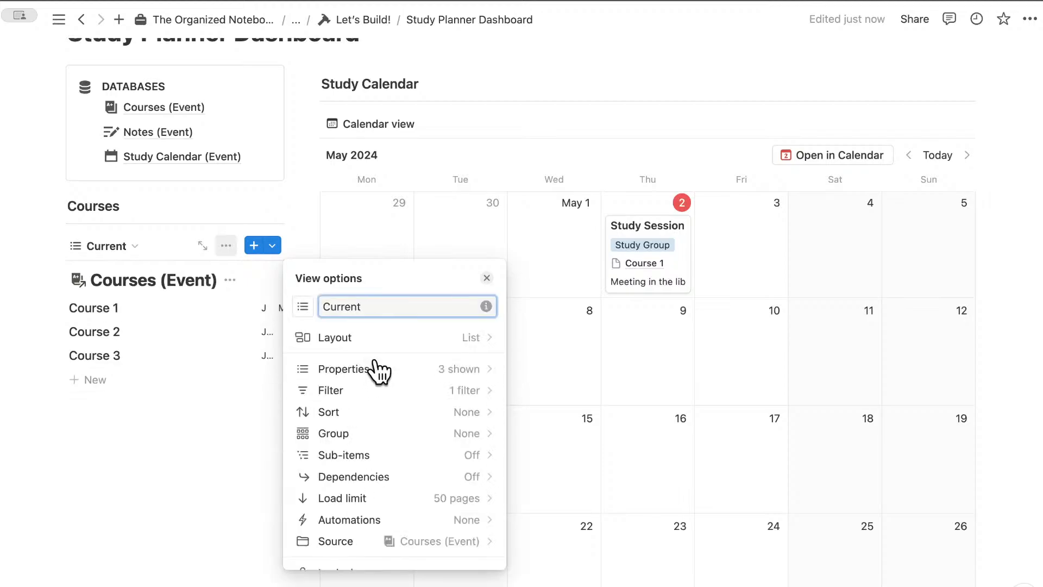
# Step: Hide the database title of the linked Courses (Event) Current view
pyautogui.click(247, 279)
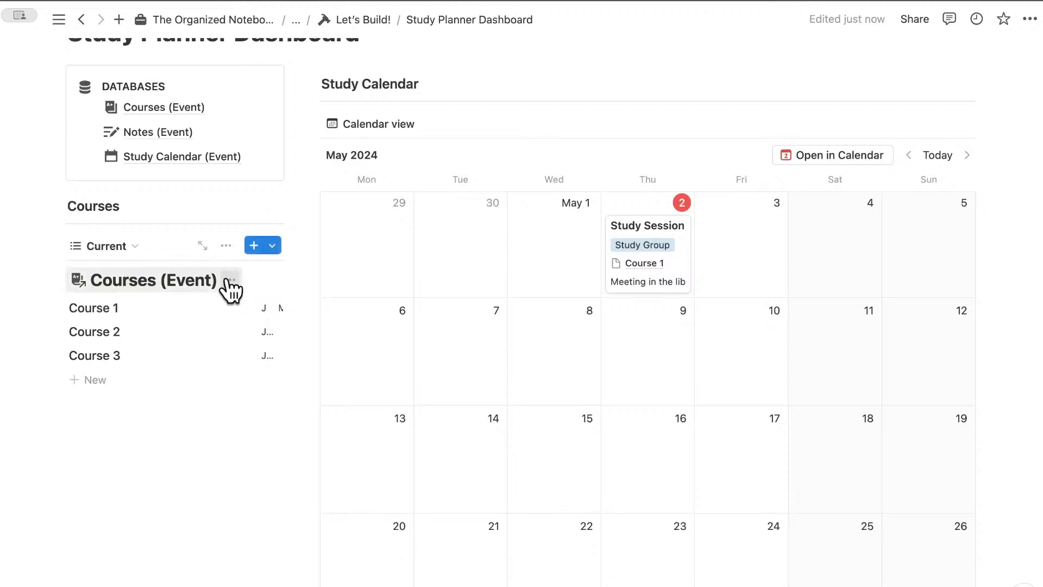
pyautogui.click(229, 280)
pyautogui.click(243, 363)
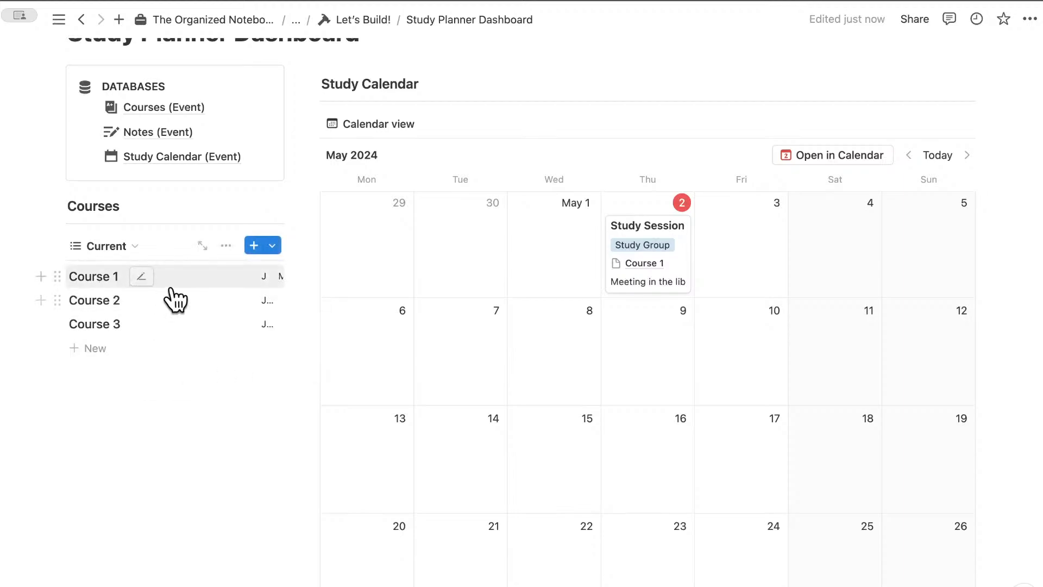
# Step: Widen the column holding the databases callout and course list until the course dates fit, narrowing the calendar column
pyautogui.moveTo(293, 274); pyautogui.dragTo(347, 275)
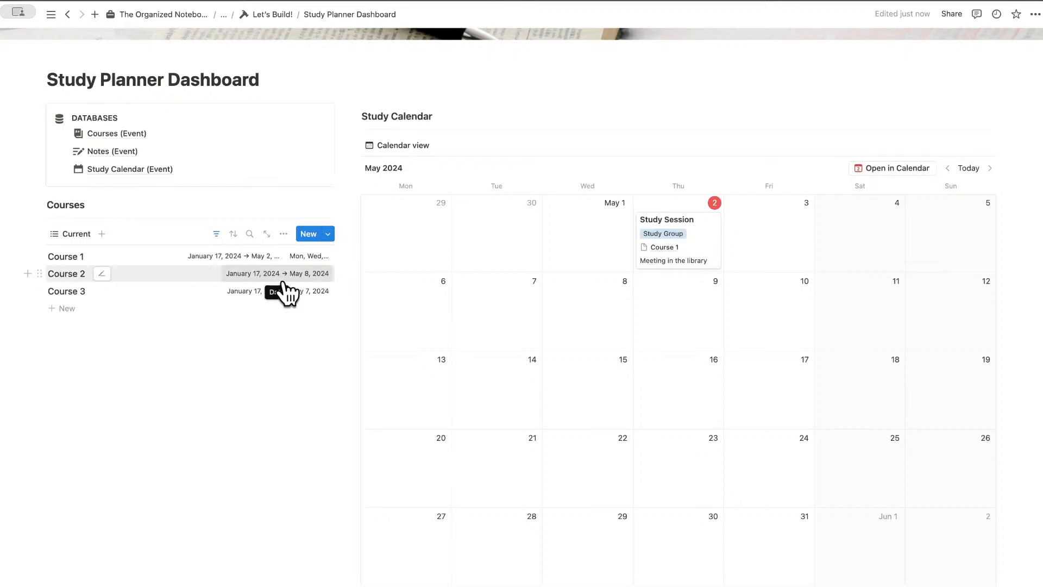
pyautogui.press('super+plus')
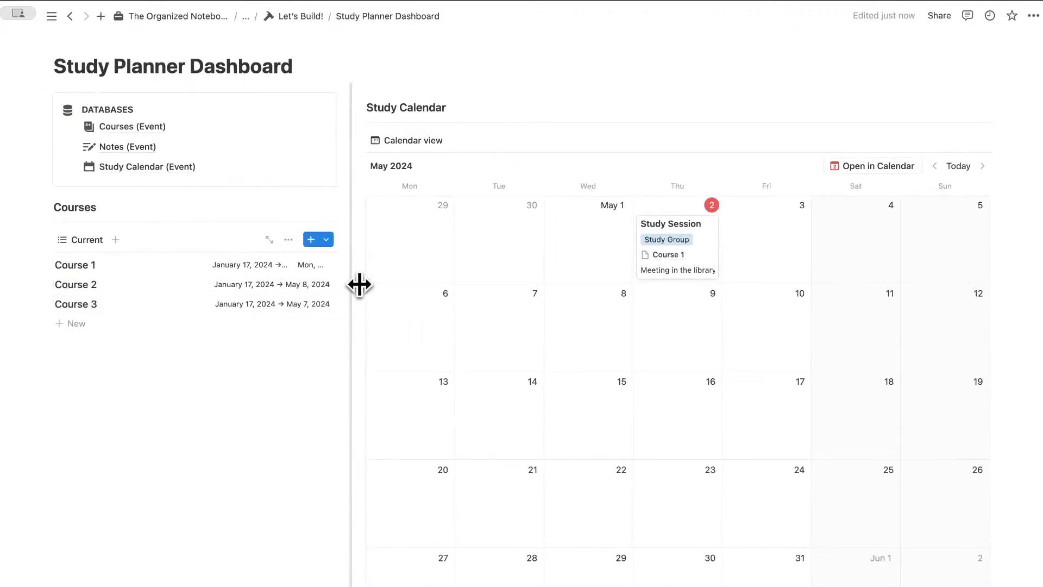
pyautogui.moveTo(358, 285); pyautogui.dragTo(465, 293)
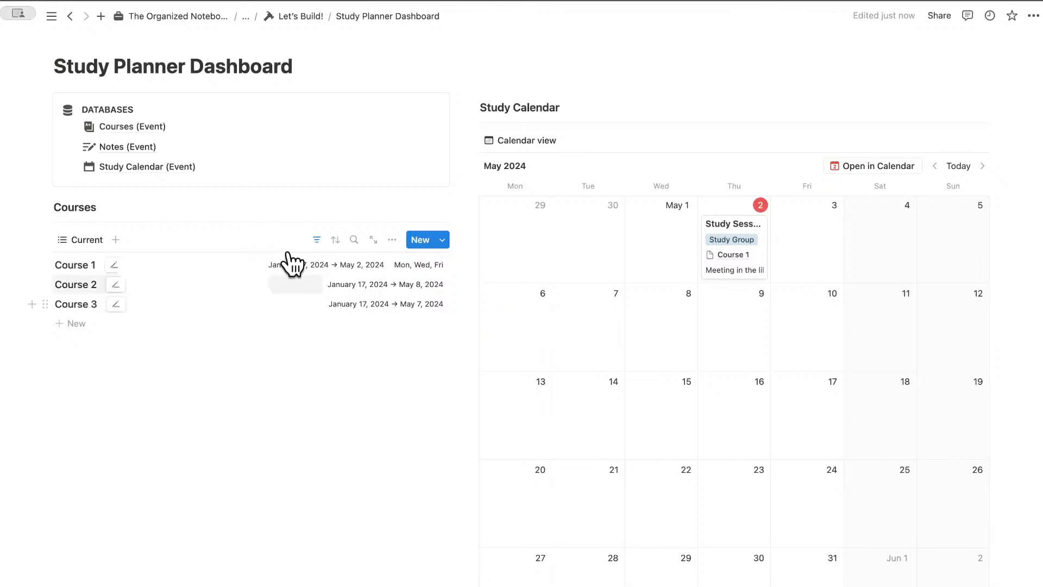
# Step: Add the existing Archive view of Courses (Event) to the linked courses block and hide its database title
pyautogui.click(116, 239)
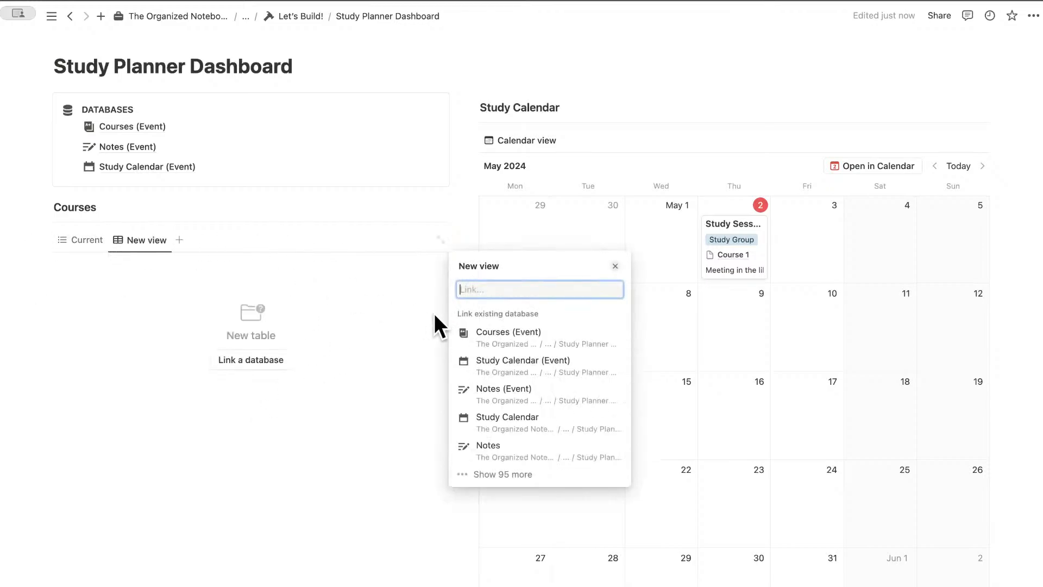
pyautogui.click(539, 343)
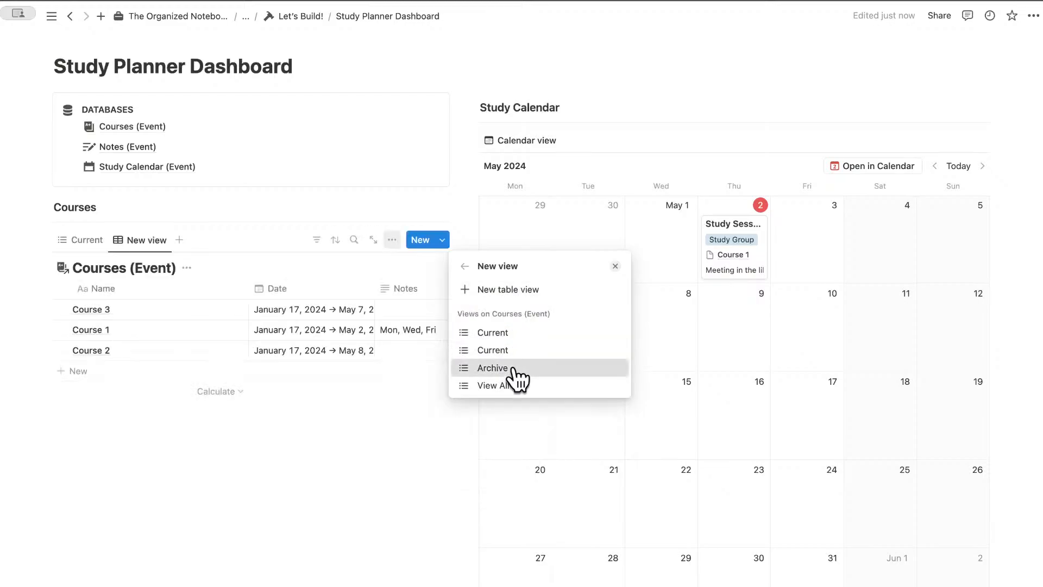
pyautogui.click(492, 368)
pyautogui.click(185, 267)
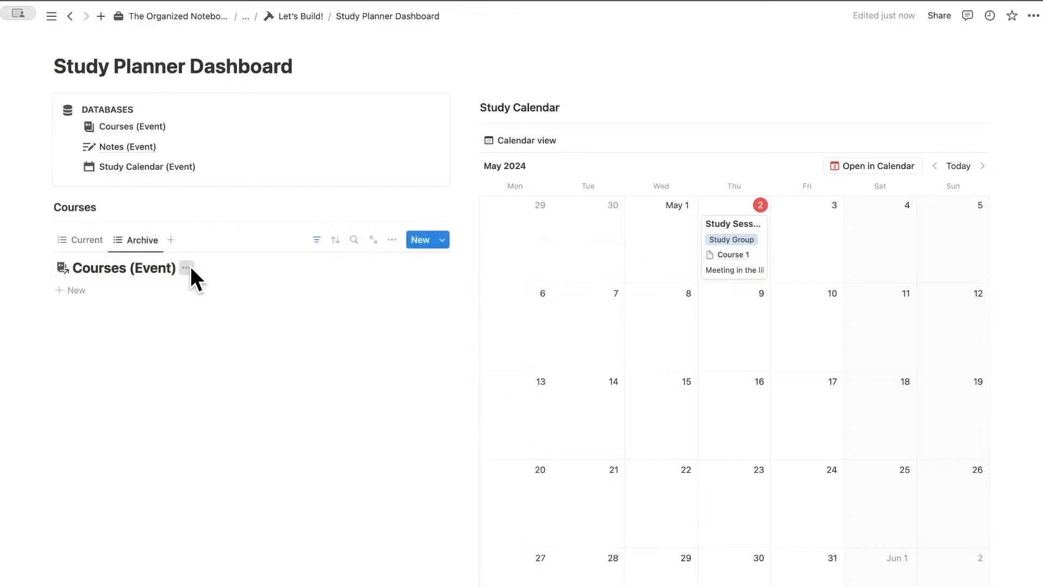
pyautogui.click(190, 267)
pyautogui.click(213, 333)
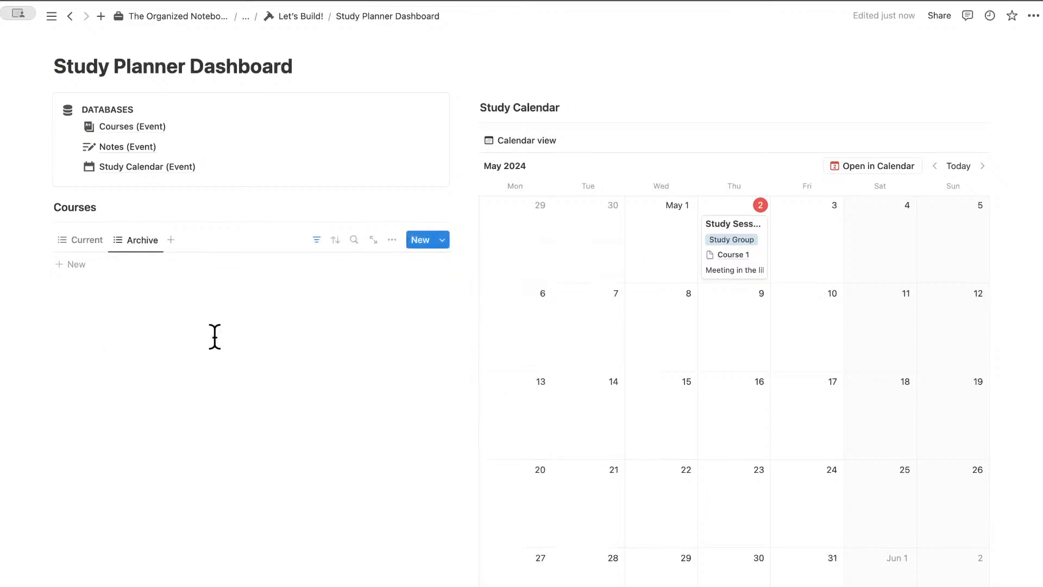
# Step: Add the existing View All view of Courses (Event) with its database title hidden, and switch back to the Current view
pyautogui.click(171, 240)
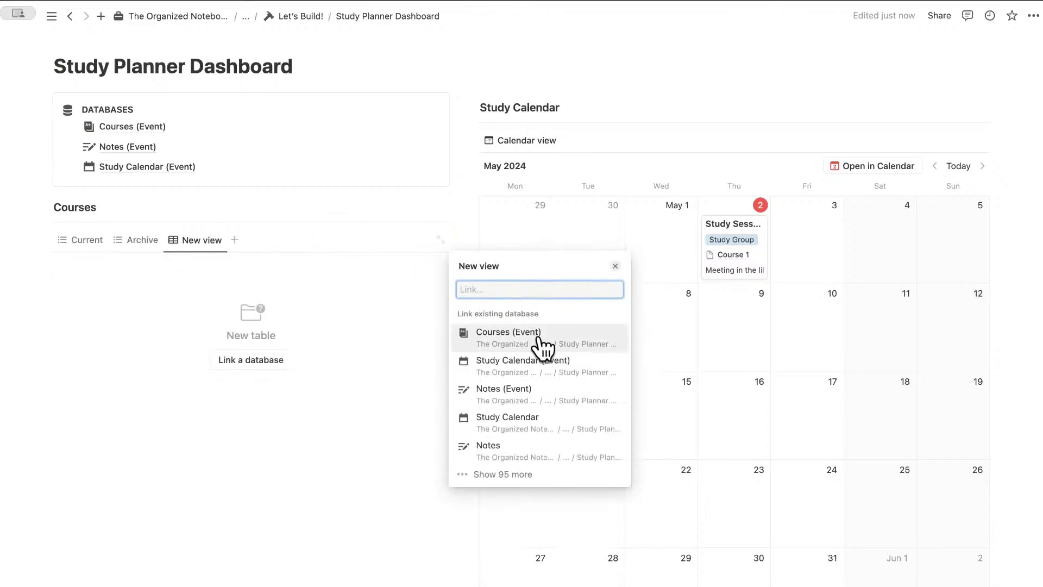
pyautogui.click(538, 340)
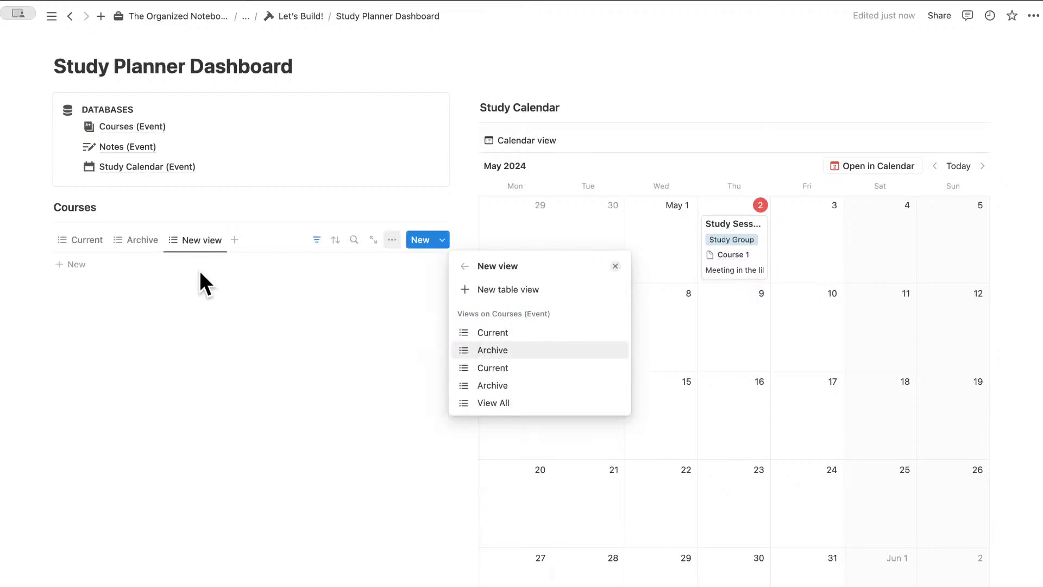
pyautogui.click(521, 402)
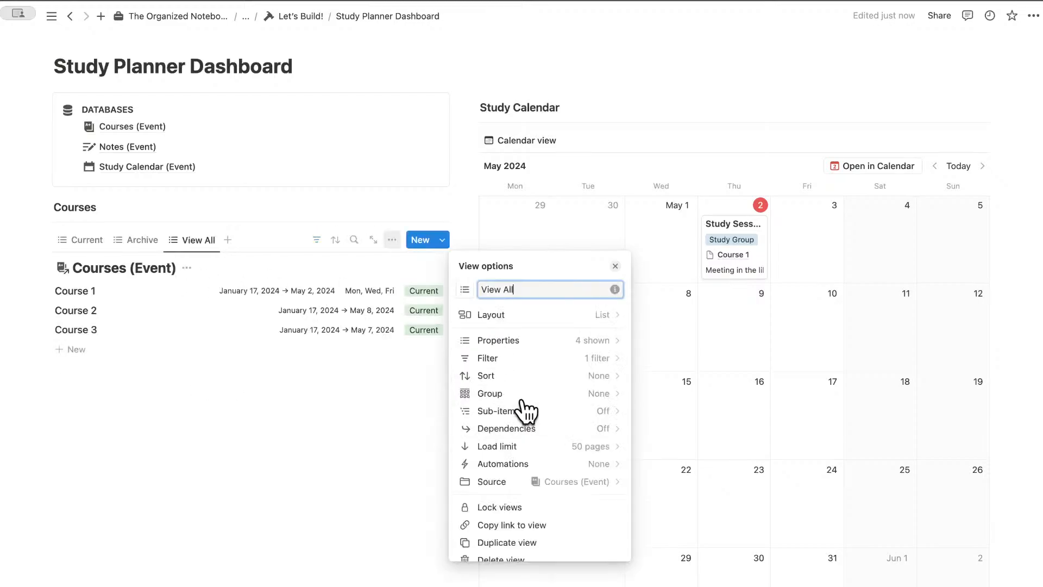
pyautogui.click(186, 269)
pyautogui.click(186, 267)
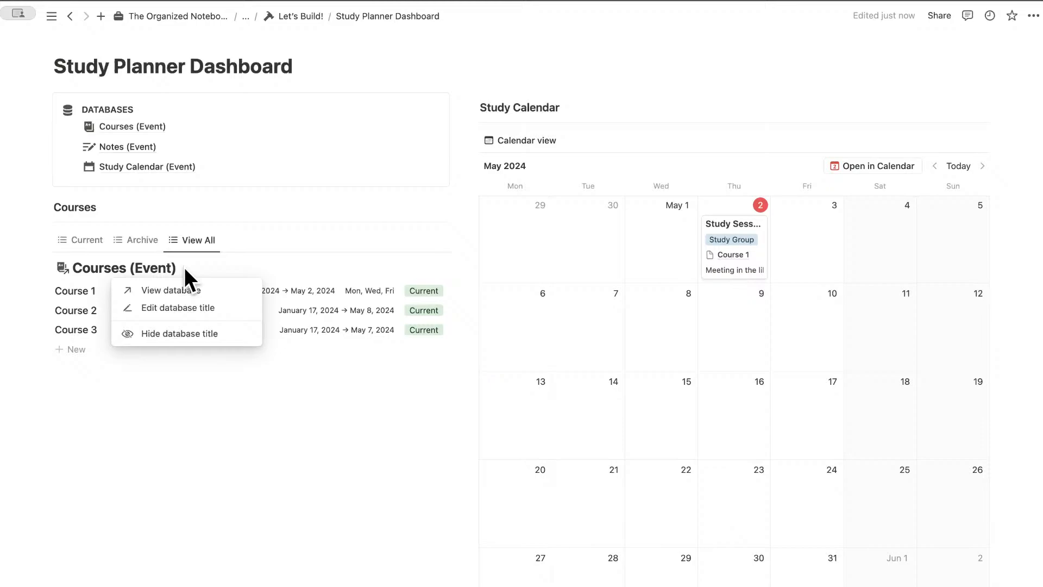
pyautogui.click(210, 334)
pyautogui.click(80, 240)
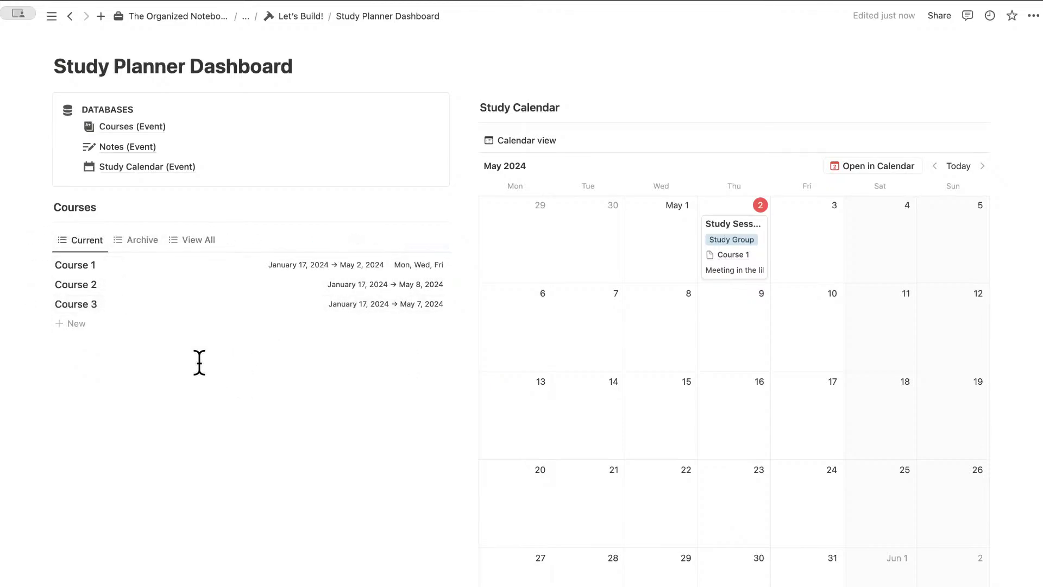
# Step: Add a Heading 3 "Notes" below the linked courses list, with a divider beneath it
pyautogui.click(115, 363)
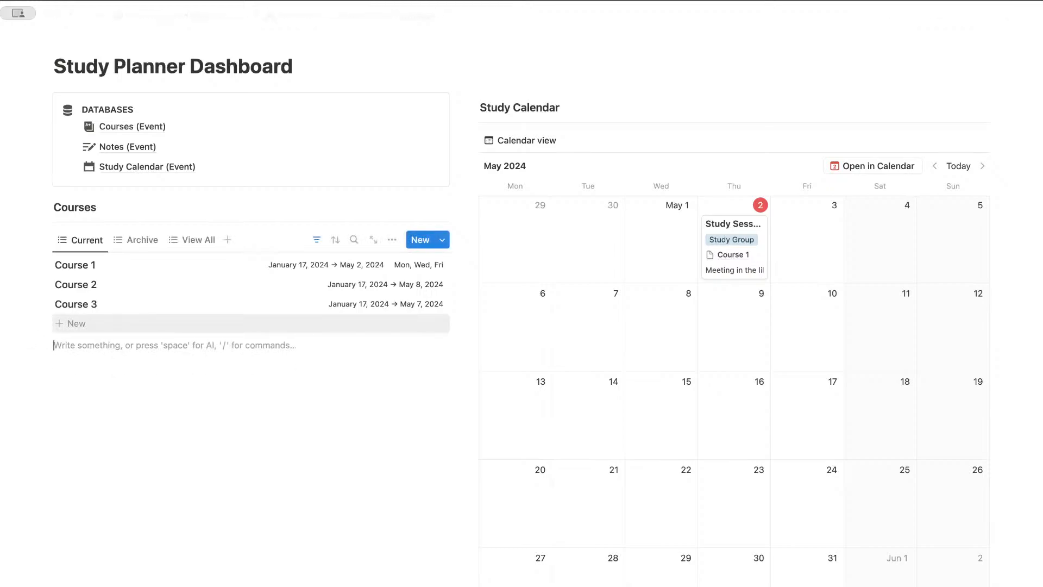
pyautogui.write('/')
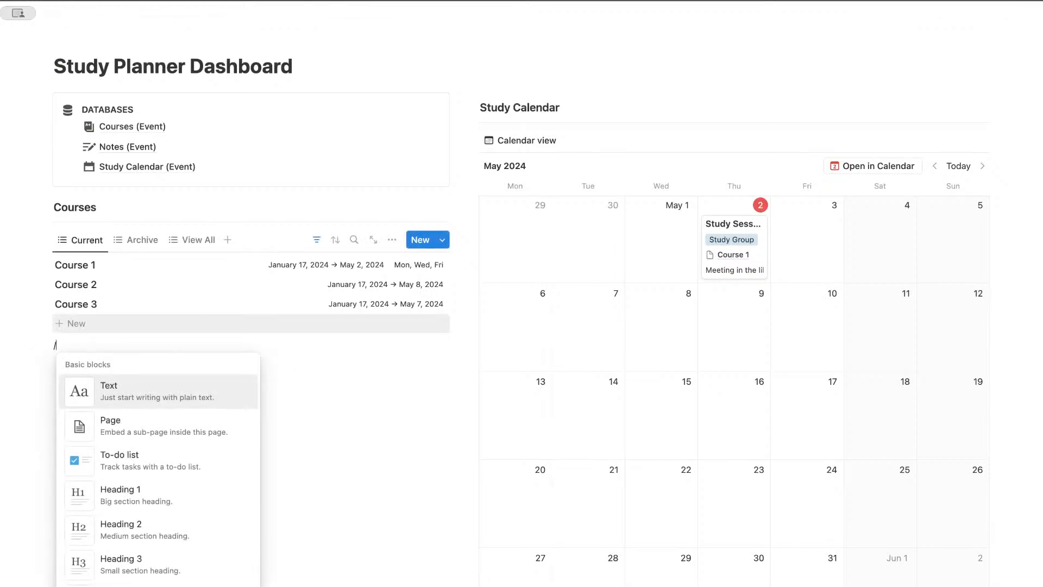
pyautogui.write('heading')
pyautogui.click(117, 463)
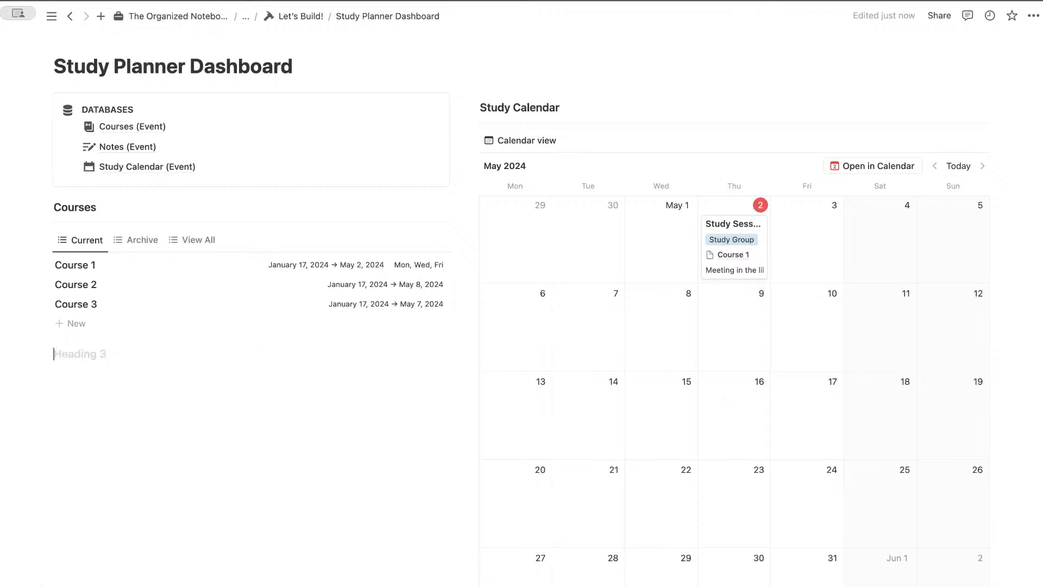
pyautogui.write('Notes')
pyautogui.press('Return')
pyautogui.write('/di')
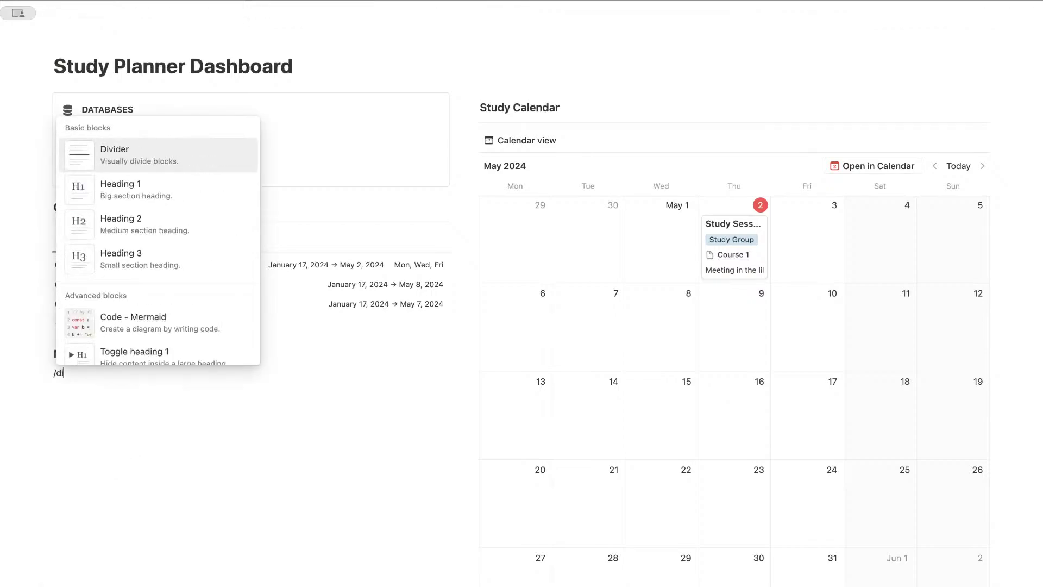
pyautogui.write('vider')
pyautogui.press('Return')
# Step: Insert a linked view of Notes (Event) under the Notes heading using its existing Reviewed view, and hide the database title
pyautogui.write('/linked')
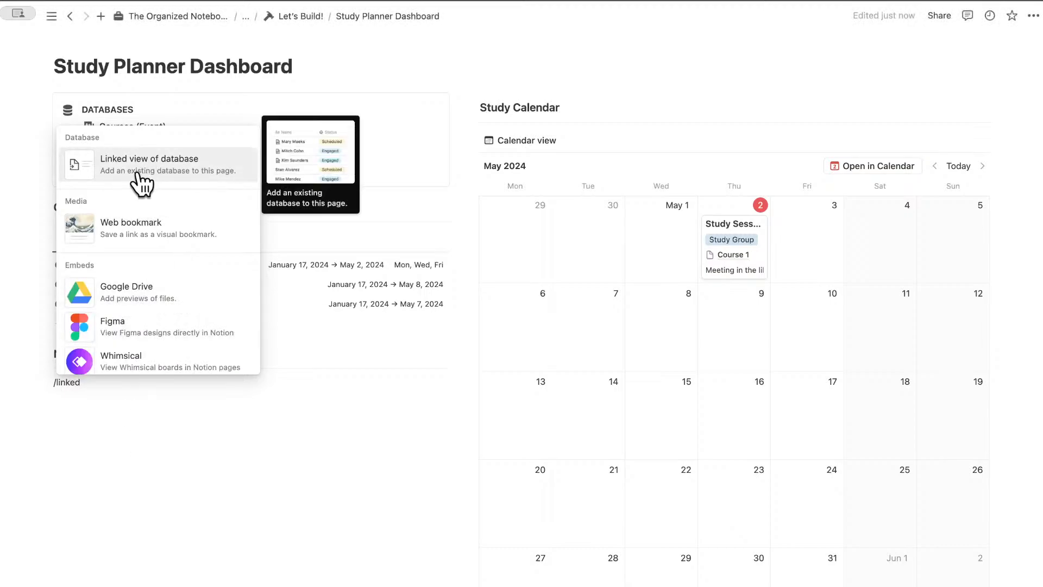
pyautogui.click(137, 173)
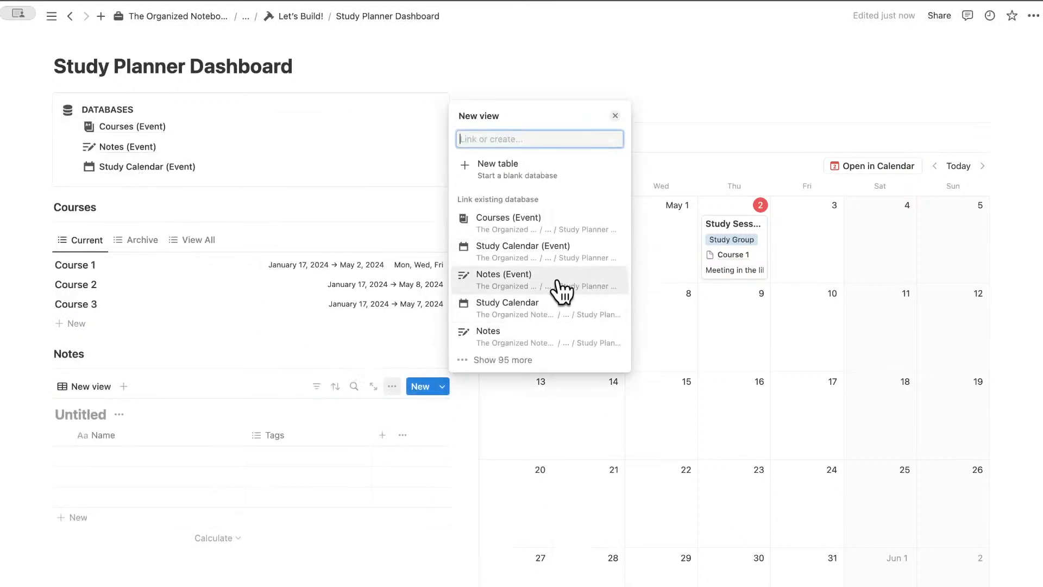
pyautogui.click(538, 279)
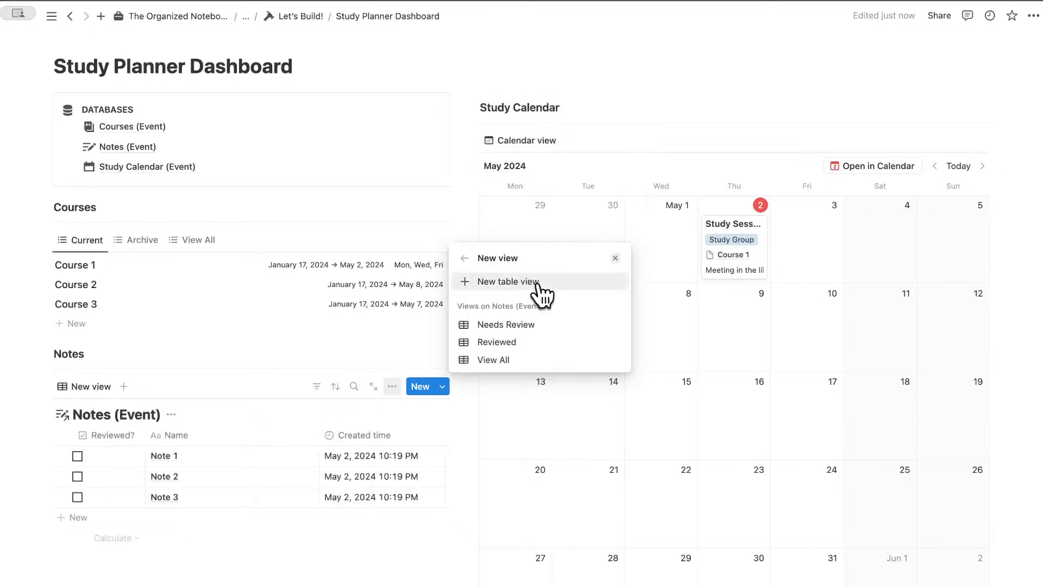
pyautogui.click(521, 340)
pyautogui.click(171, 415)
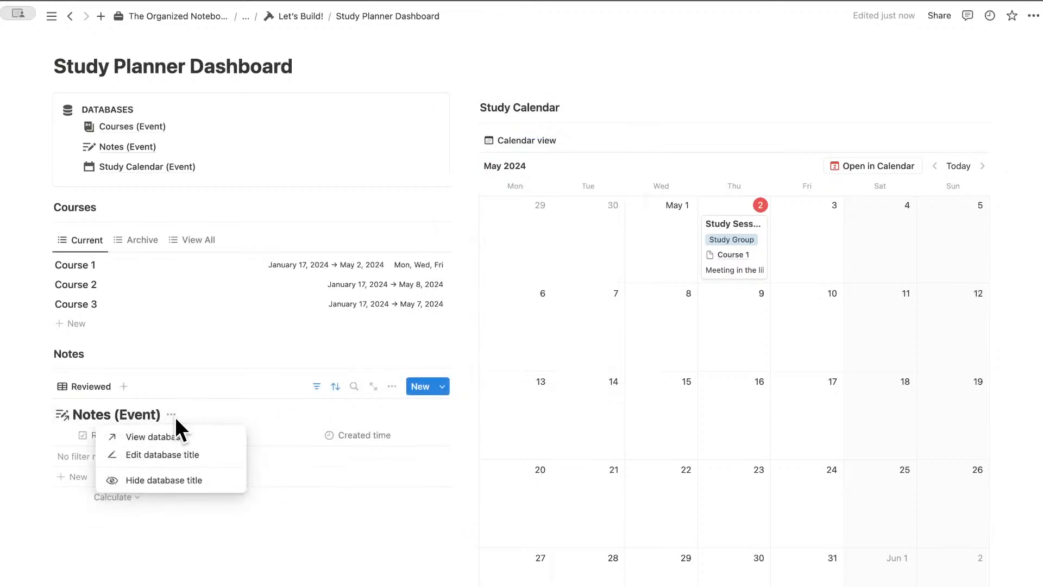
pyautogui.click(199, 481)
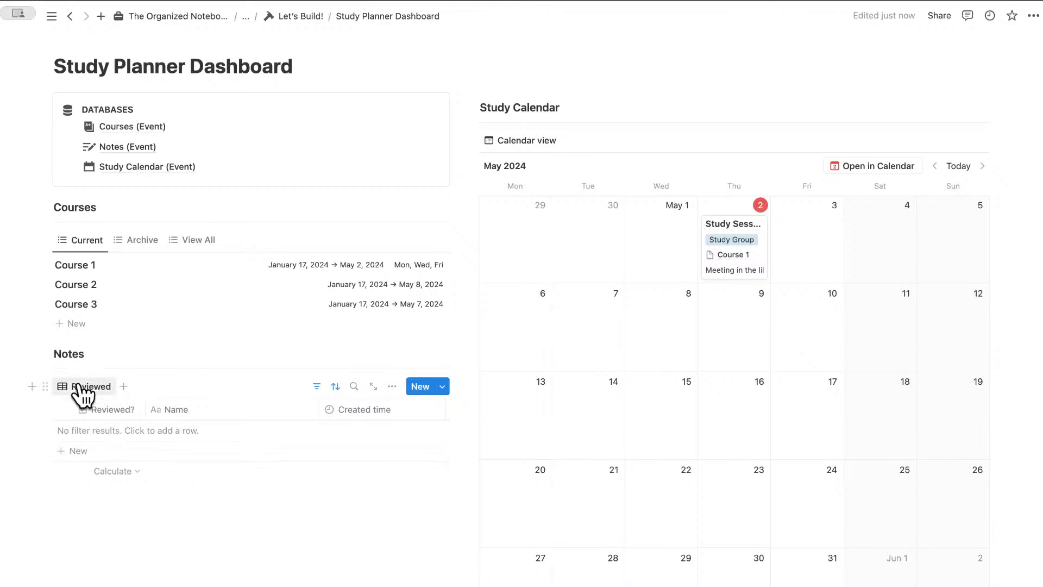
# Step: Add the existing Needs Review view of Notes (Event) with its database title hidden, and place it before the Reviewed view
pyautogui.click(123, 386)
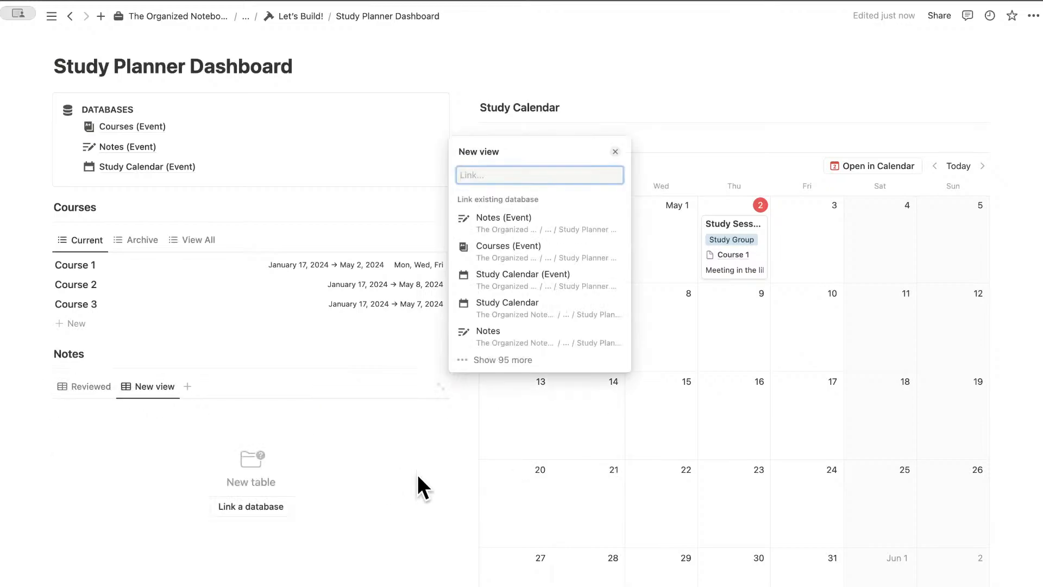
pyautogui.click(540, 224)
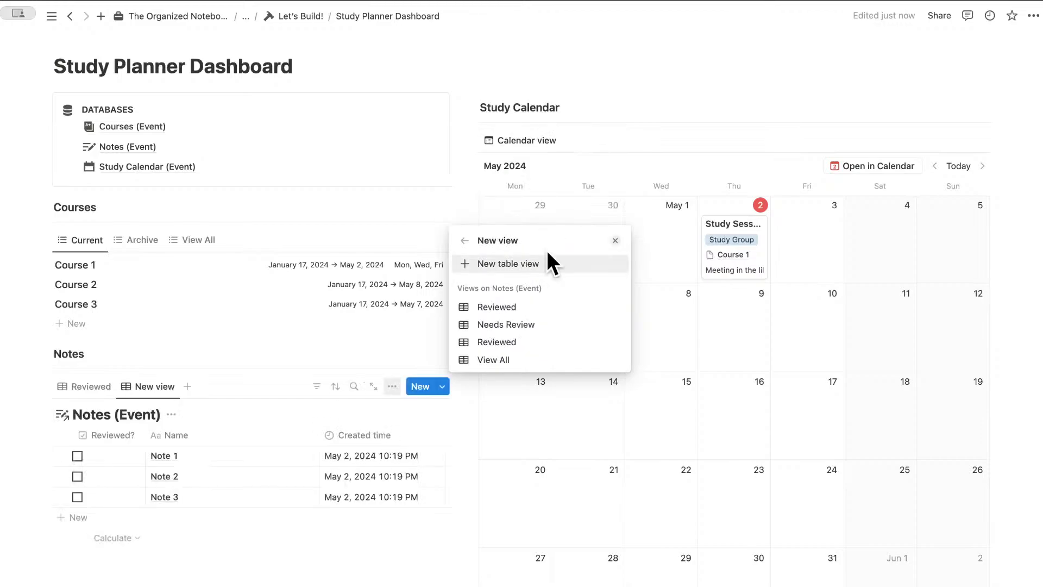
pyautogui.click(544, 325)
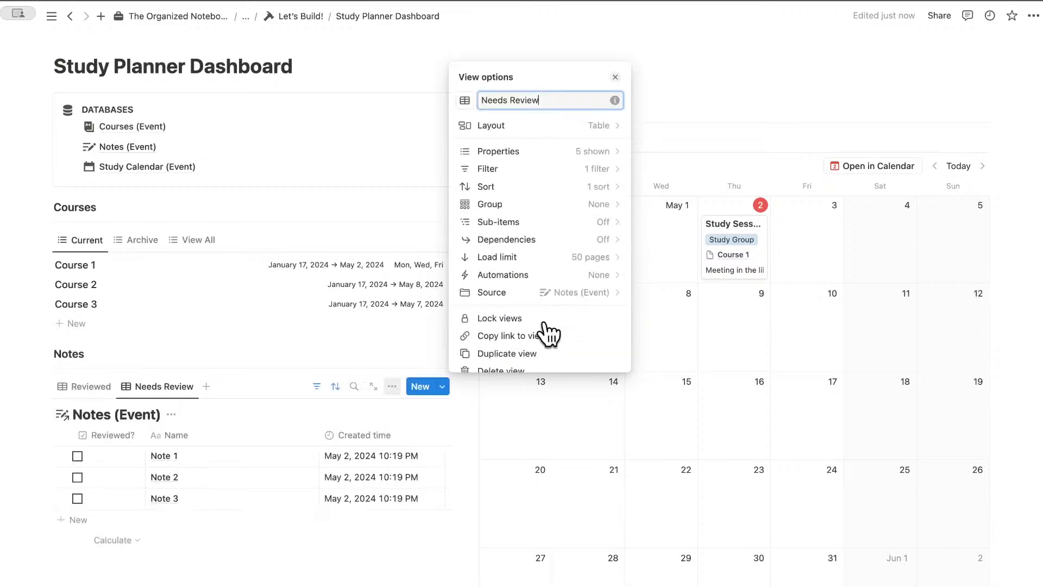
pyautogui.click(168, 397)
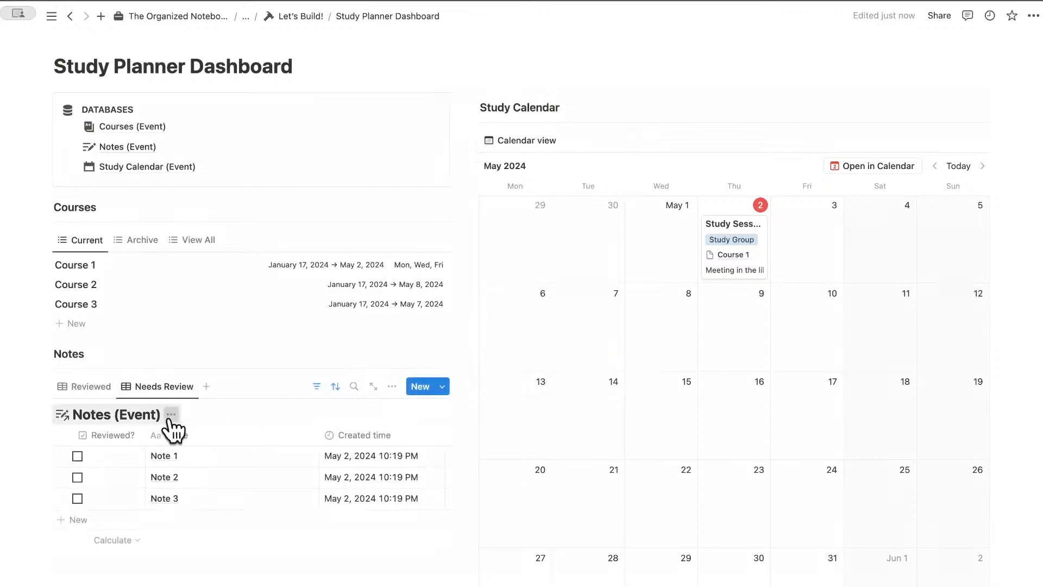
pyautogui.click(171, 414)
pyautogui.click(181, 478)
pyautogui.moveTo(160, 386); pyautogui.dragTo(87, 390)
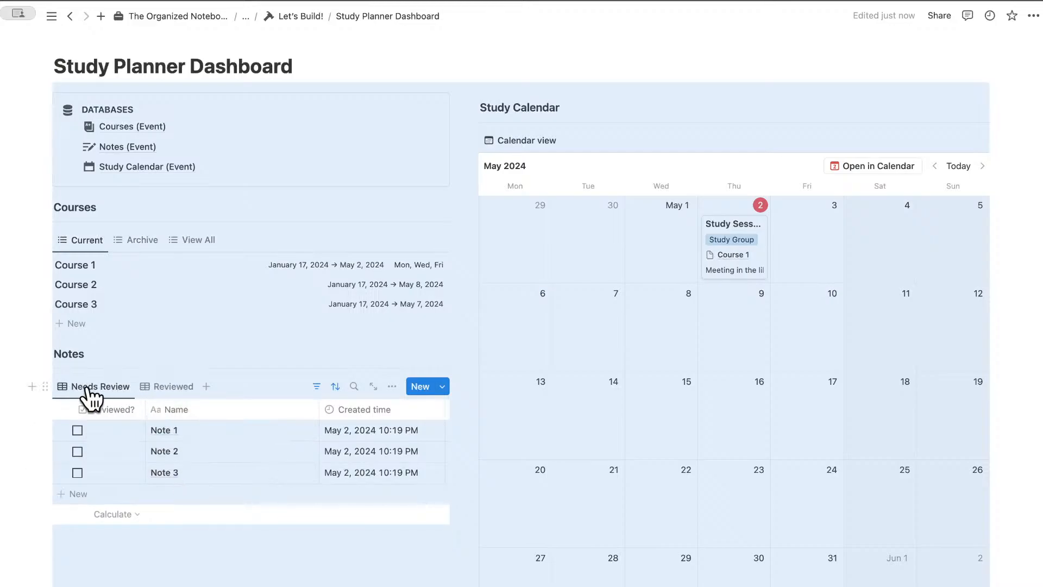
# Step: Add the existing View All view of Notes (Event) with its database title hidden, and switch back to the Needs Review view
pyautogui.click(207, 385)
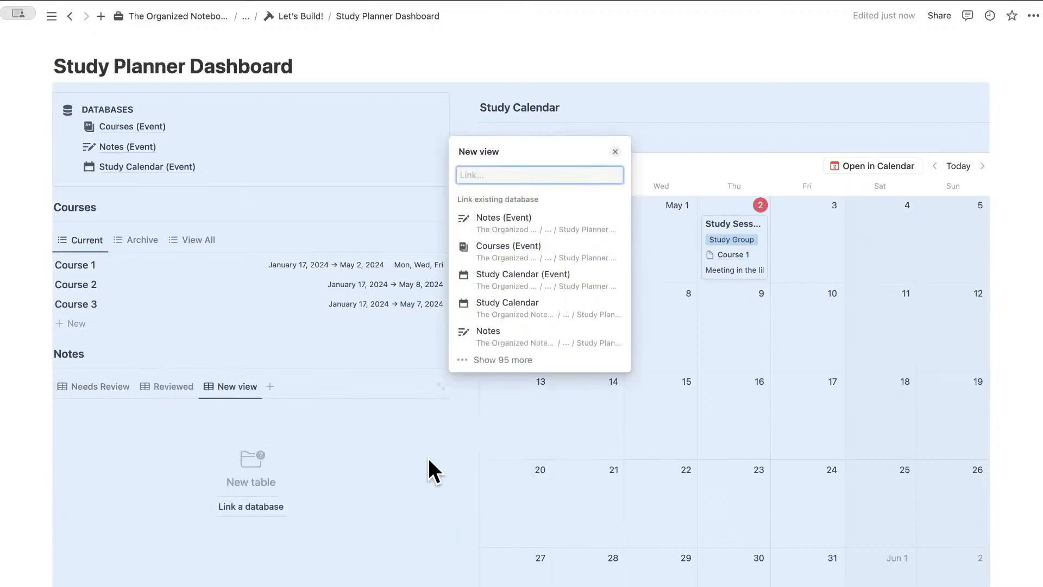
pyautogui.click(565, 234)
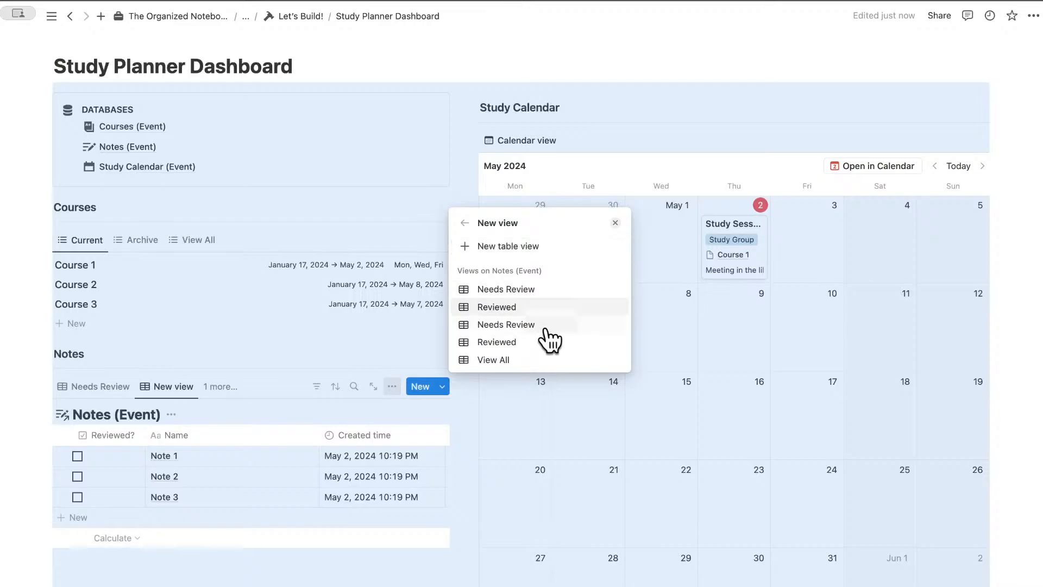
pyautogui.click(542, 360)
pyautogui.click(159, 429)
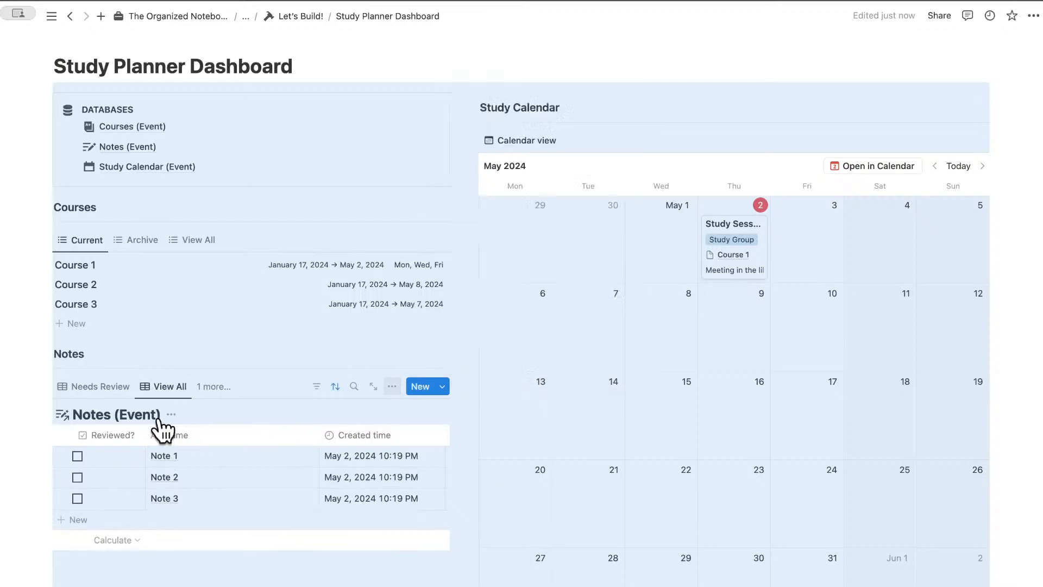
pyautogui.click(171, 415)
pyautogui.click(194, 483)
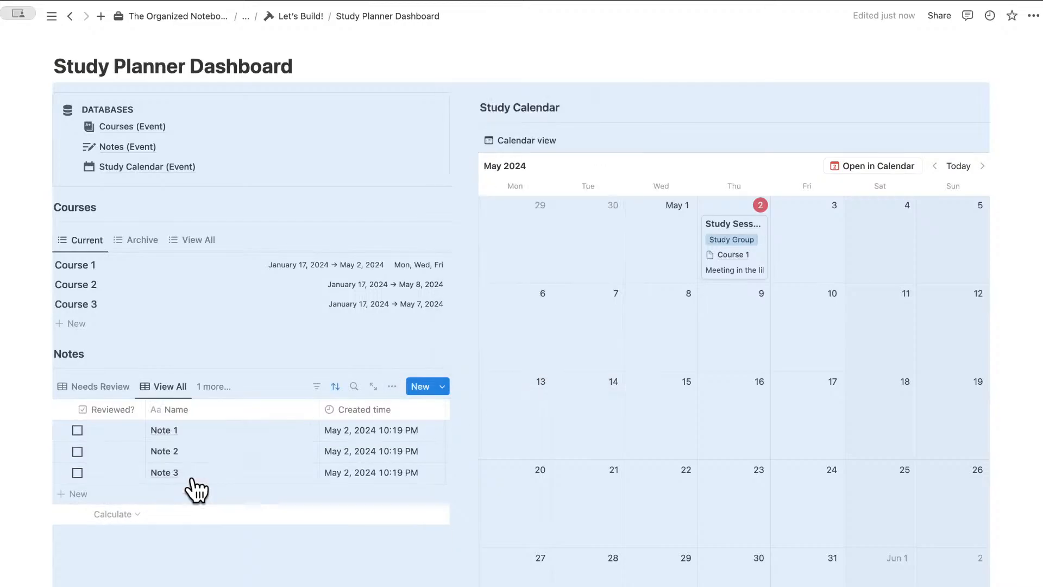
pyautogui.click(109, 389)
pyautogui.click(373, 564)
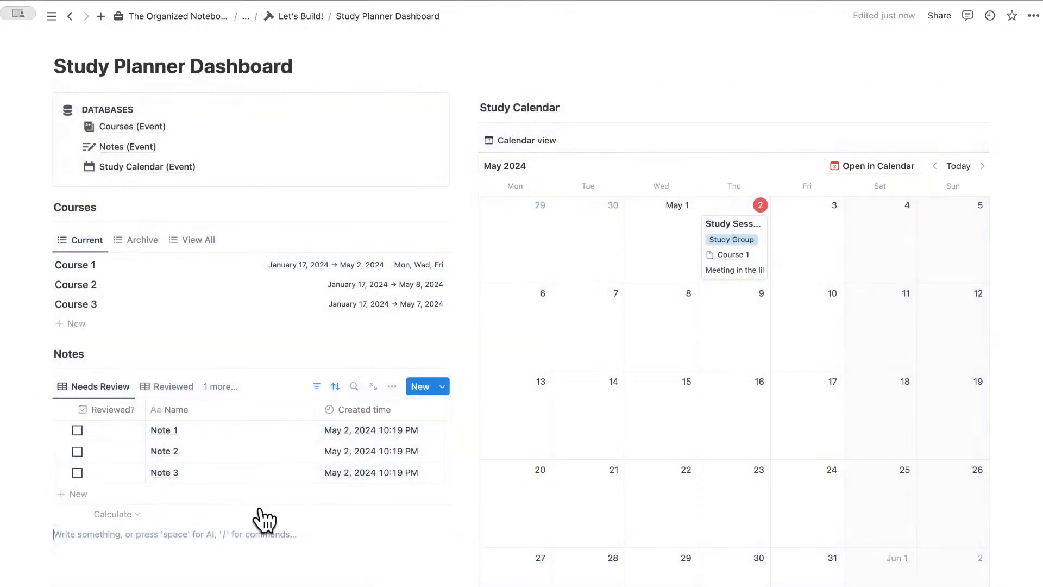
# Step: Freeze the Needs Review notes table up to the Name column, and make the Name column narrower
pyautogui.hscroll(5, 190, 454)
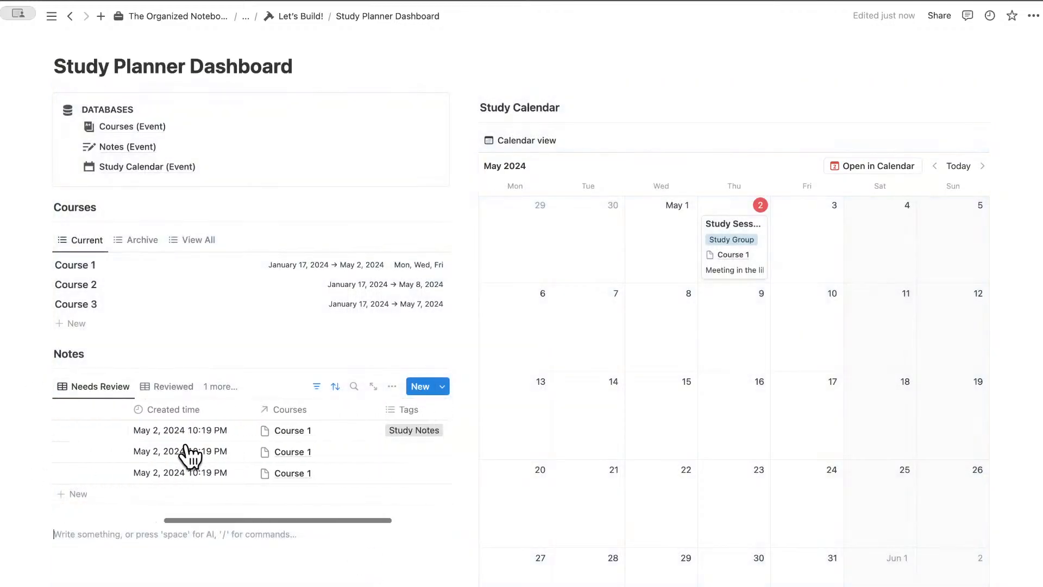
pyautogui.hscroll(-5, 237, 478)
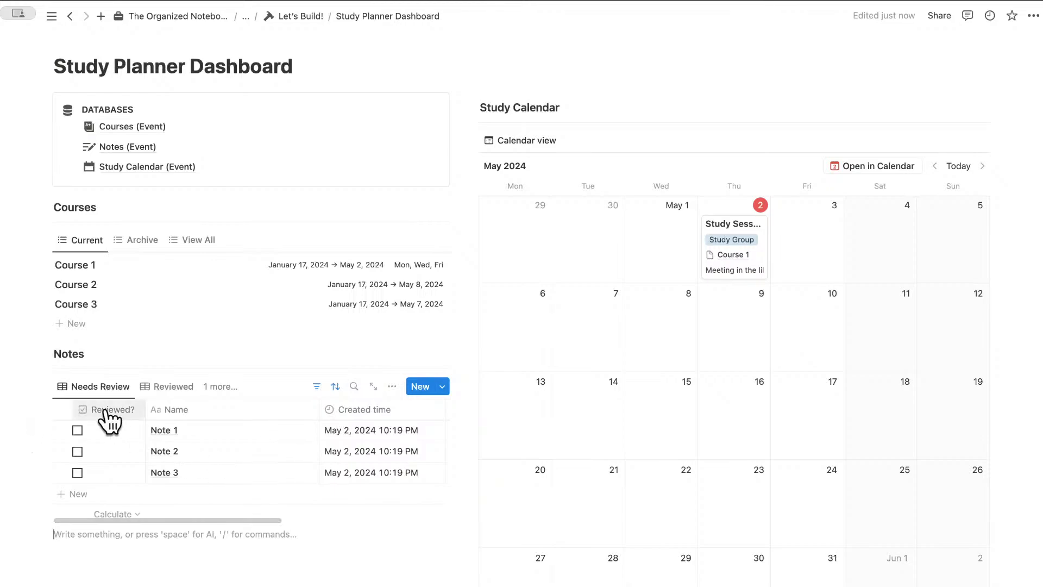
pyautogui.click(121, 416)
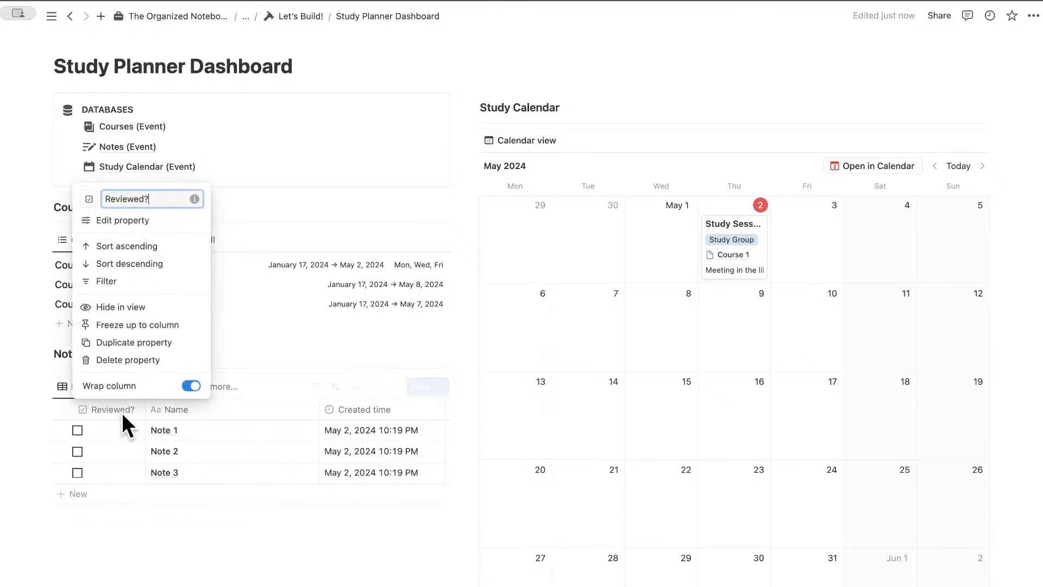
pyautogui.click(187, 418)
pyautogui.click(205, 416)
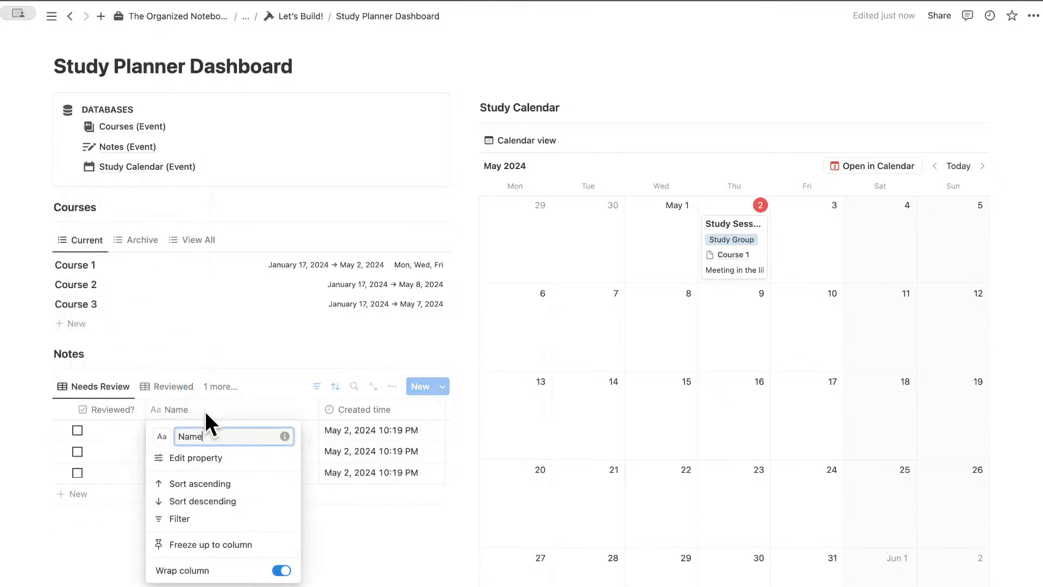
pyautogui.click(206, 545)
pyautogui.hscroll(5, 362, 483)
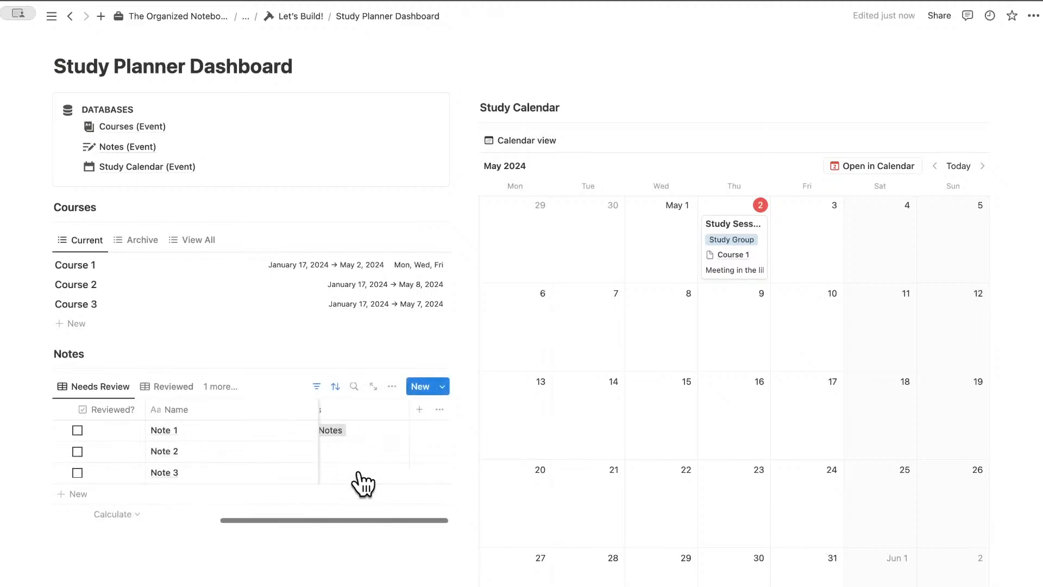
pyautogui.hscroll(-5, 362, 482)
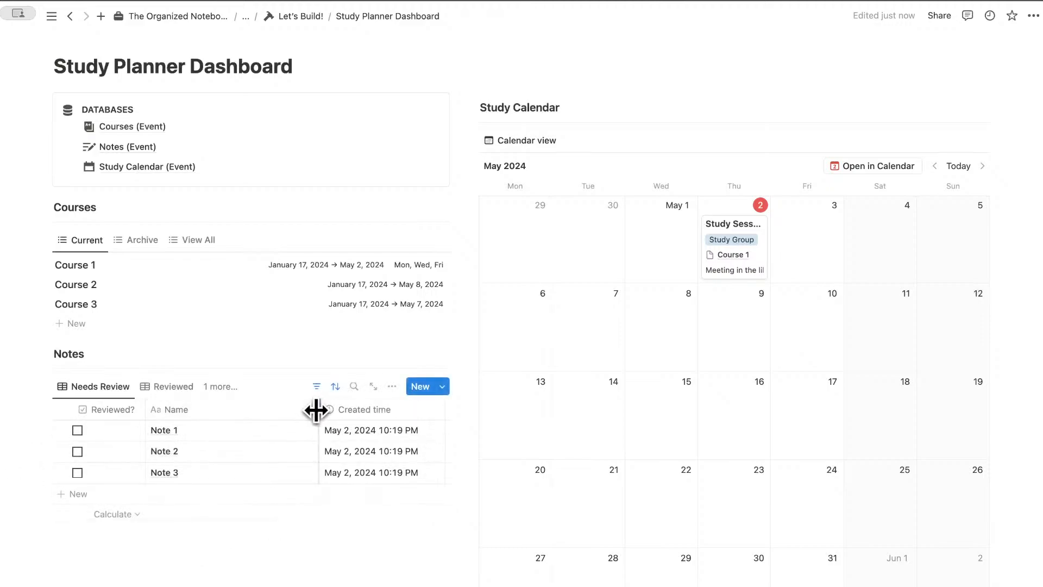
pyautogui.moveTo(316, 410); pyautogui.dragTo(250, 410)
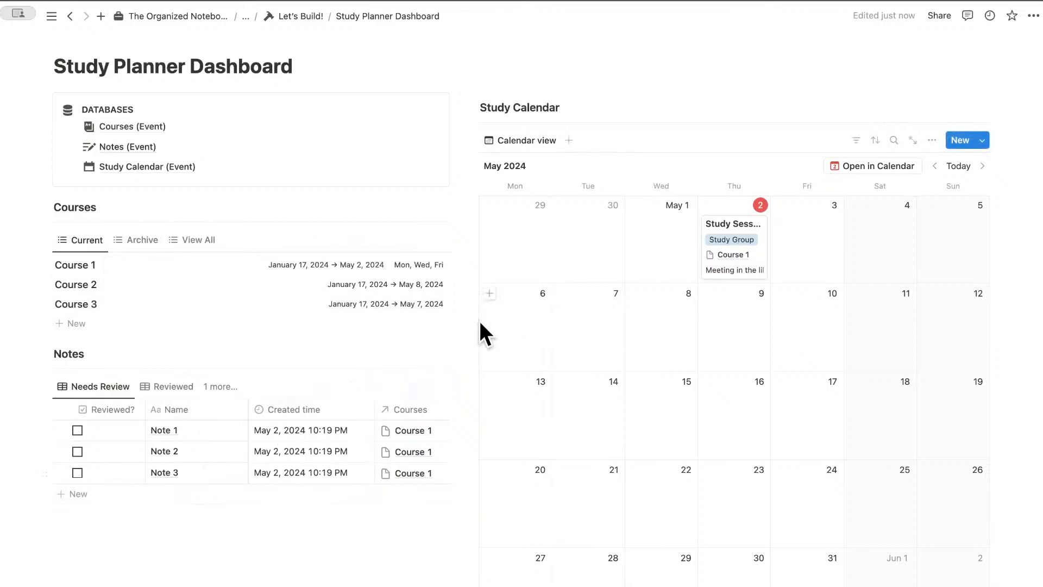
# Step: Narrow the page column holding the databases callout, Courses and Notes so that the Study Calendar gets wider
pyautogui.moveTo(464, 322); pyautogui.dragTo(324, 333)
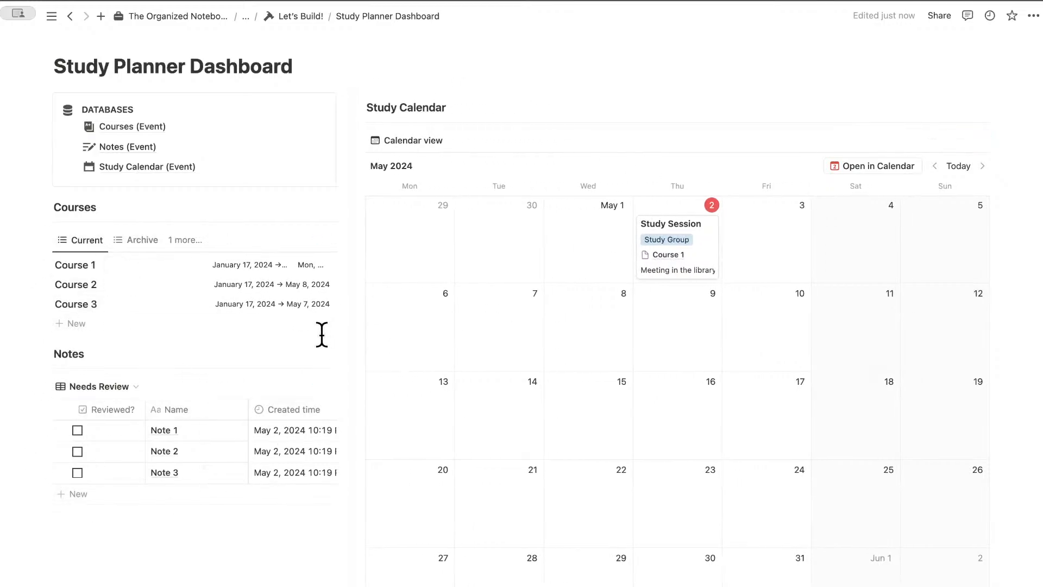
pyautogui.scroll(-3, 320, 483)
pyautogui.scroll(2, 321, 489)
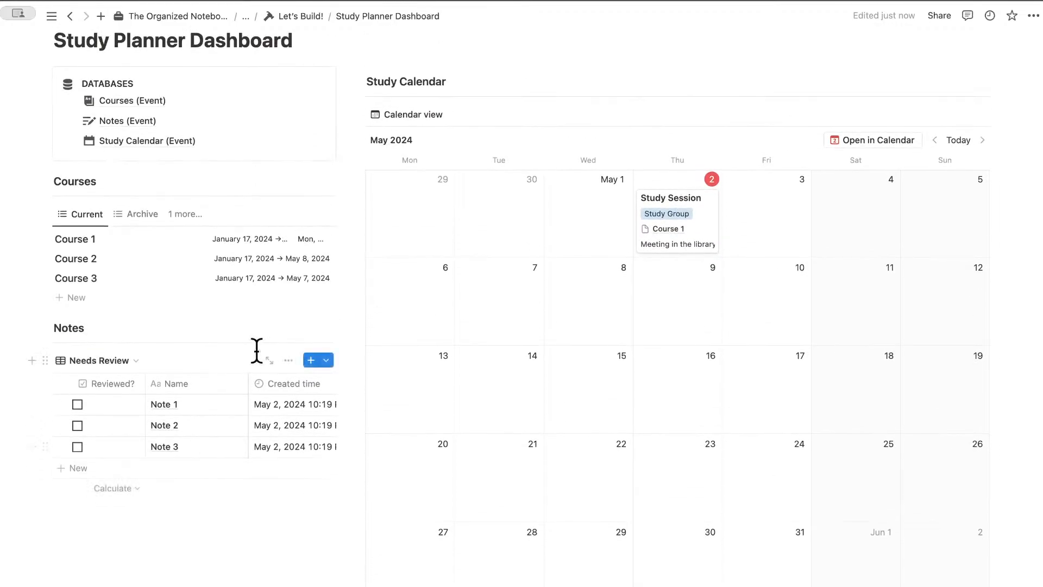
pyautogui.scroll(2, 257, 351)
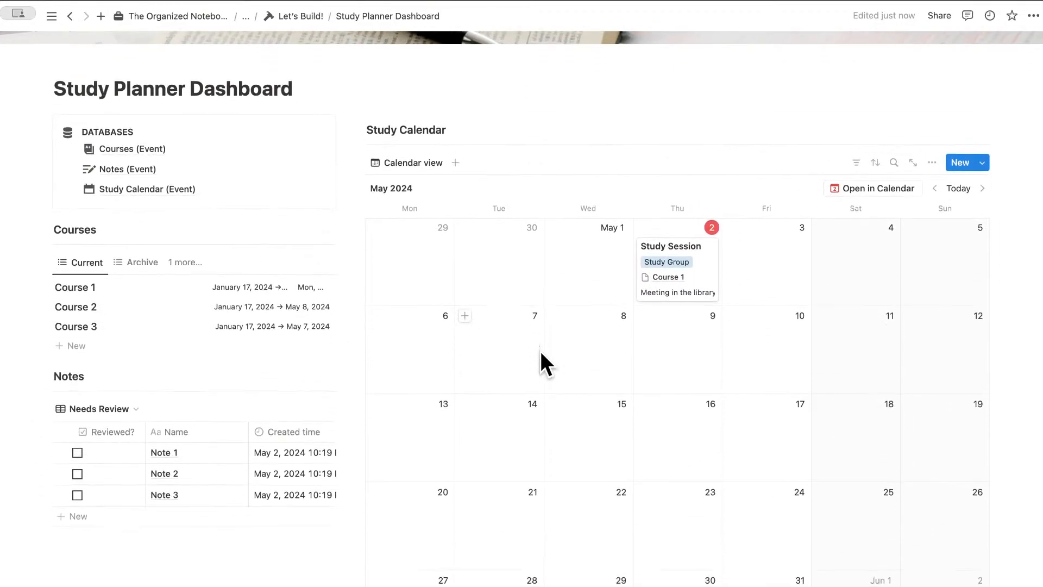
pyautogui.scroll(-1, 327, 315)
# Step: On the Course 1 page, show the Notes 1 and Study Calendar relations as Minimal, and close the page
pyautogui.click(73, 267)
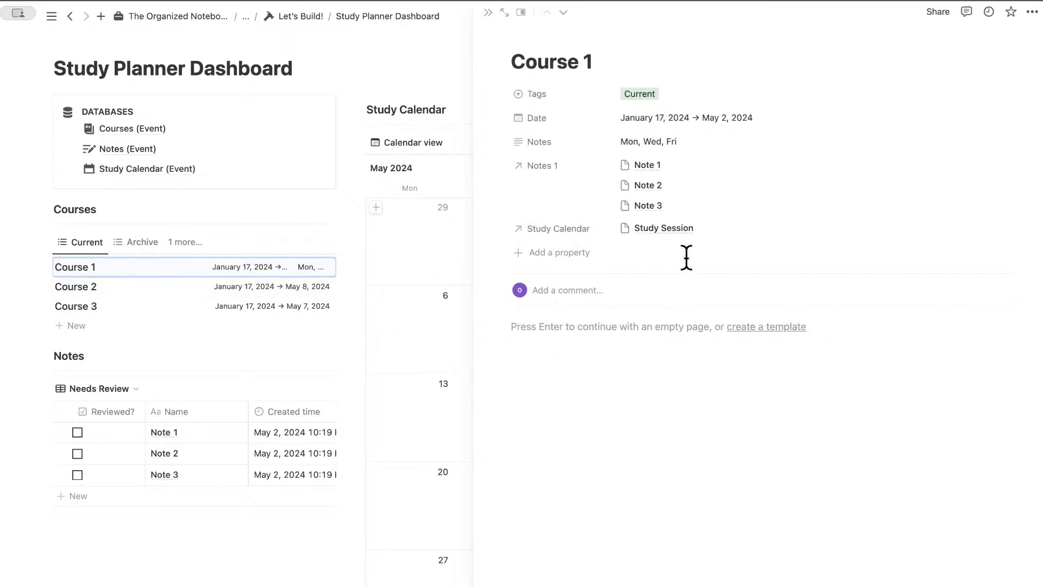
pyautogui.click(552, 180)
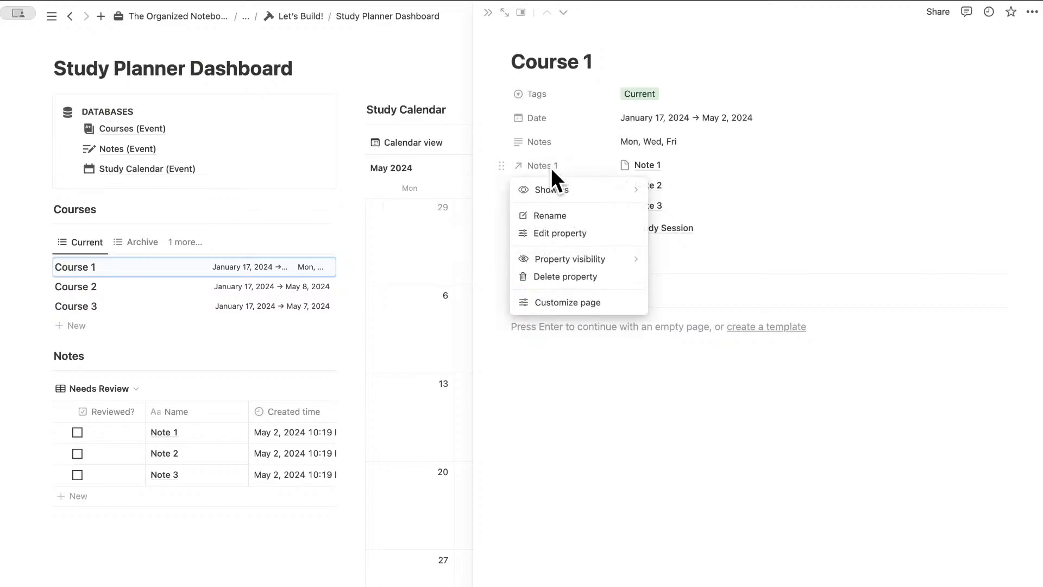
pyautogui.moveTo(597, 260)
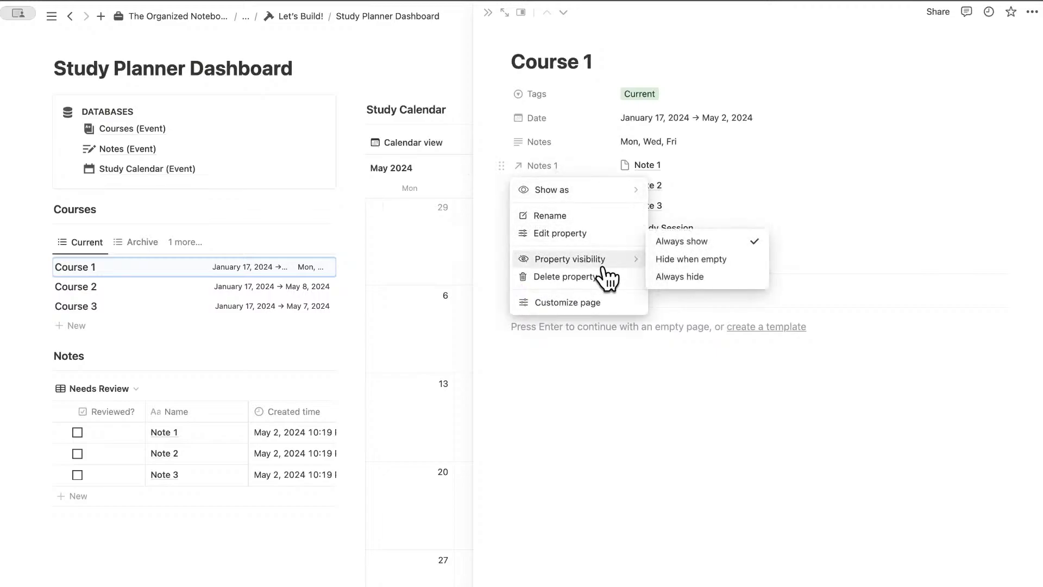
pyautogui.moveTo(573, 192)
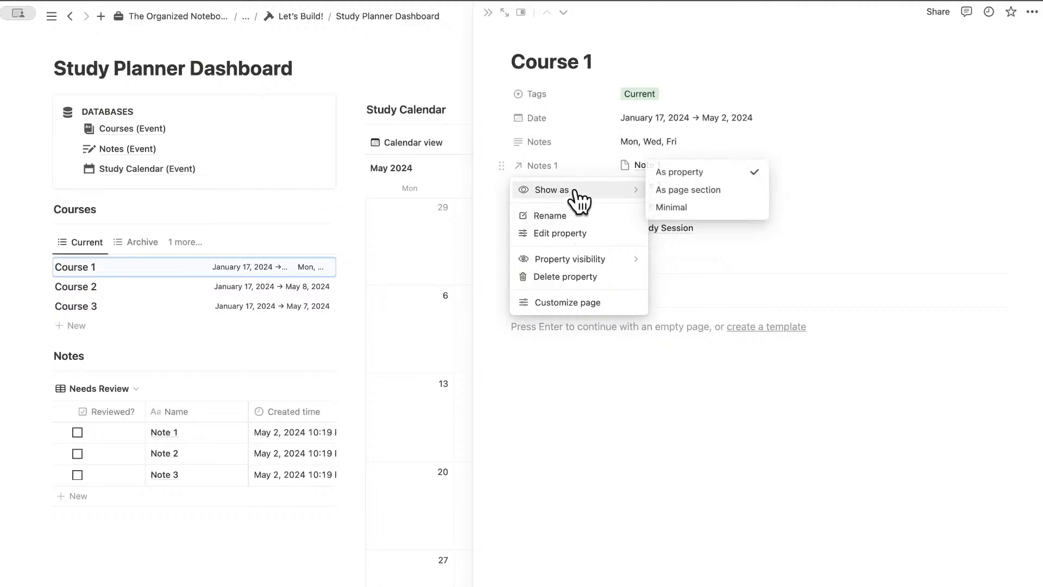
pyautogui.click(701, 207)
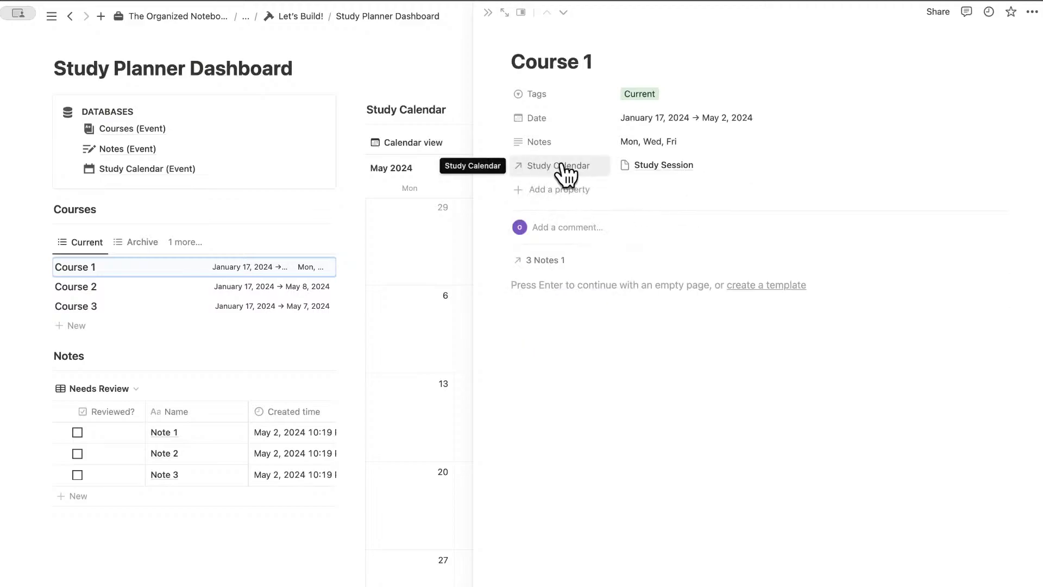
pyautogui.click(563, 163)
pyautogui.moveTo(588, 189)
pyautogui.click(693, 207)
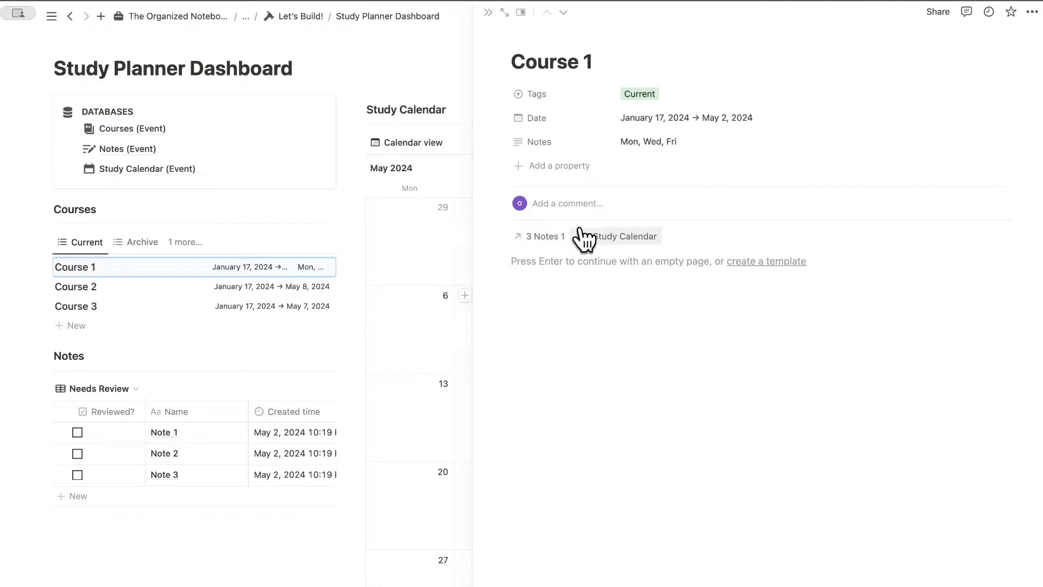
pyautogui.click(489, 13)
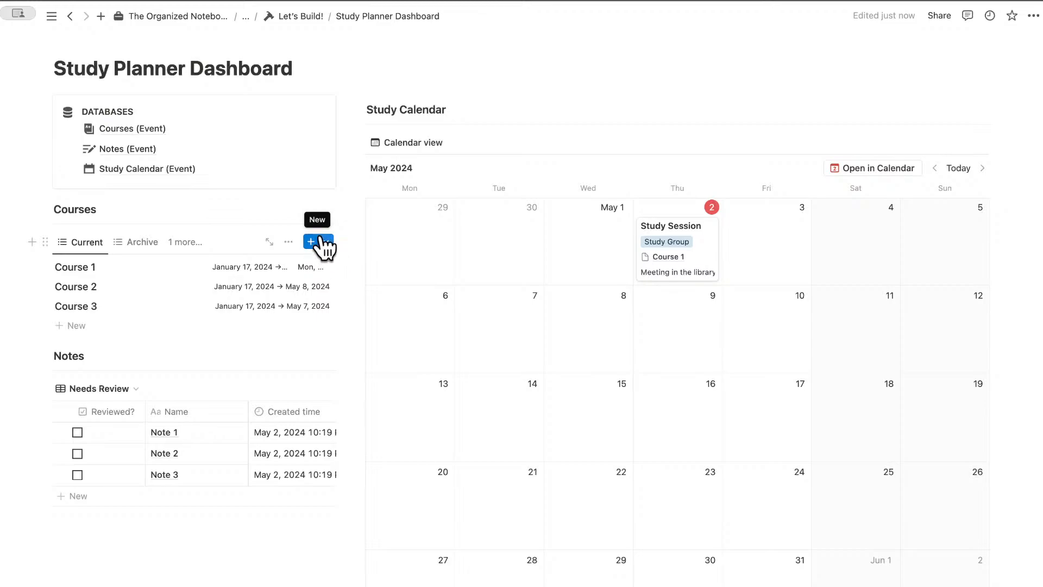
# Step: Create a new page template for Courses (Event) titled "New Course"
pyautogui.click(328, 242)
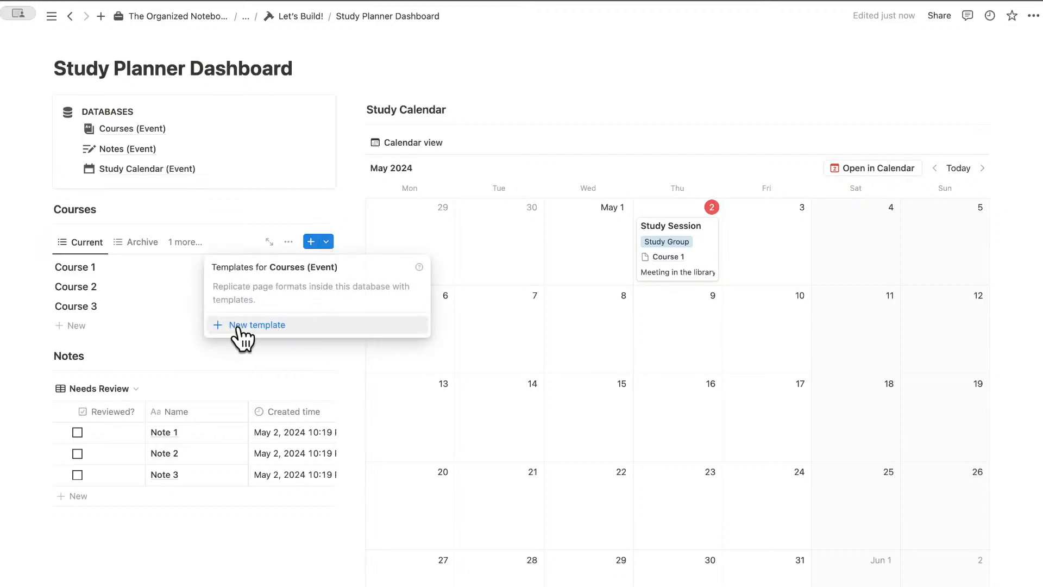
pyautogui.click(258, 325)
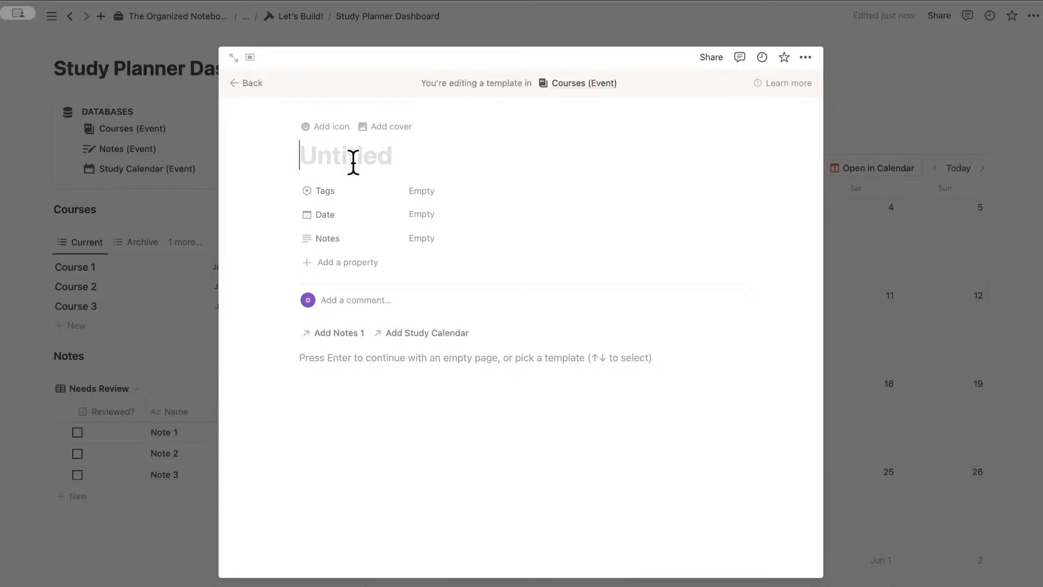
pyautogui.write('New Course')
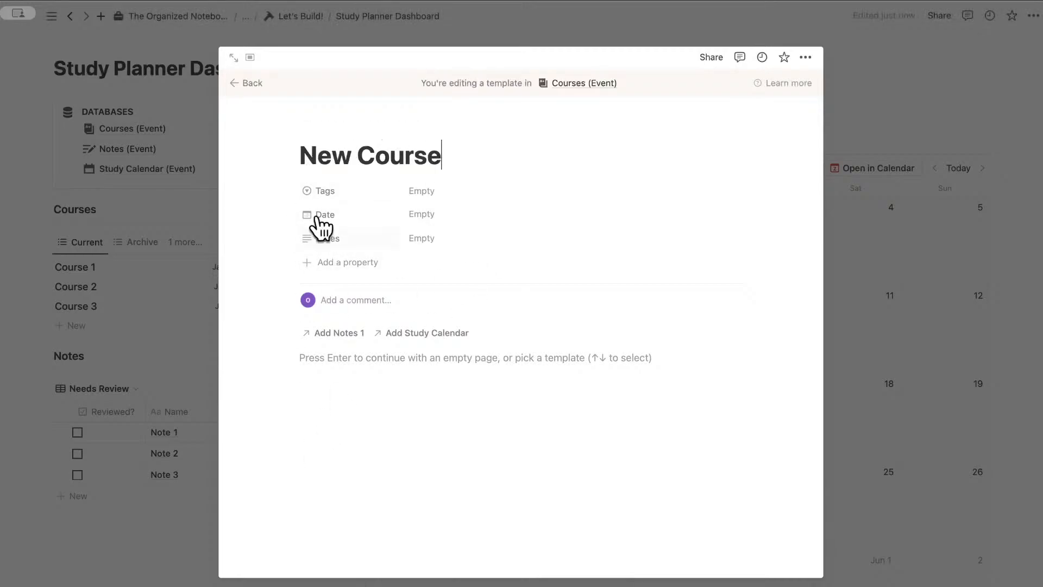
# Step: Start the New Course template body with a Heading 3 reading "Course Information" followed by a divider
pyautogui.click(326, 362)
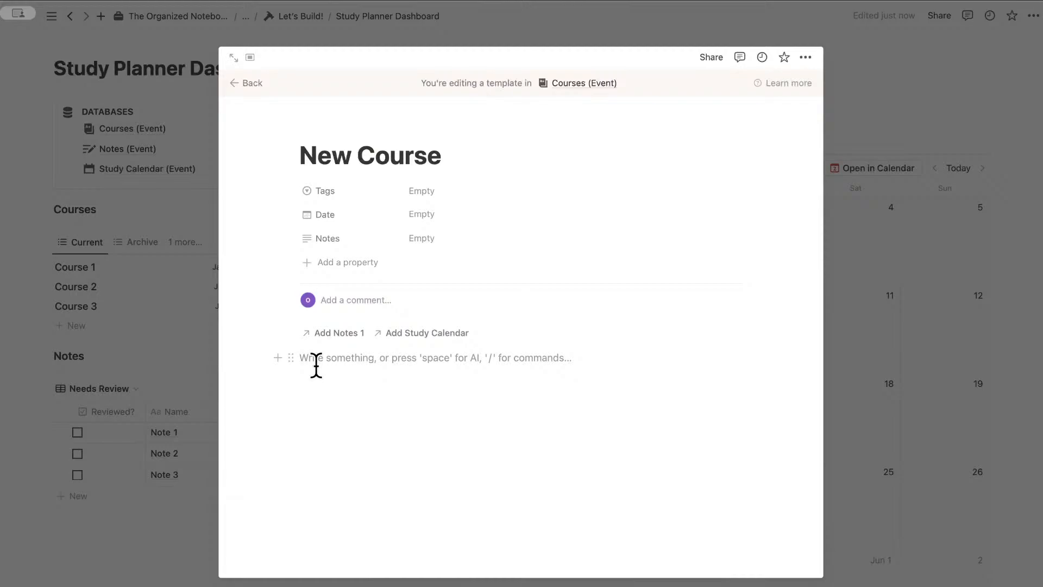
pyautogui.write('/heading')
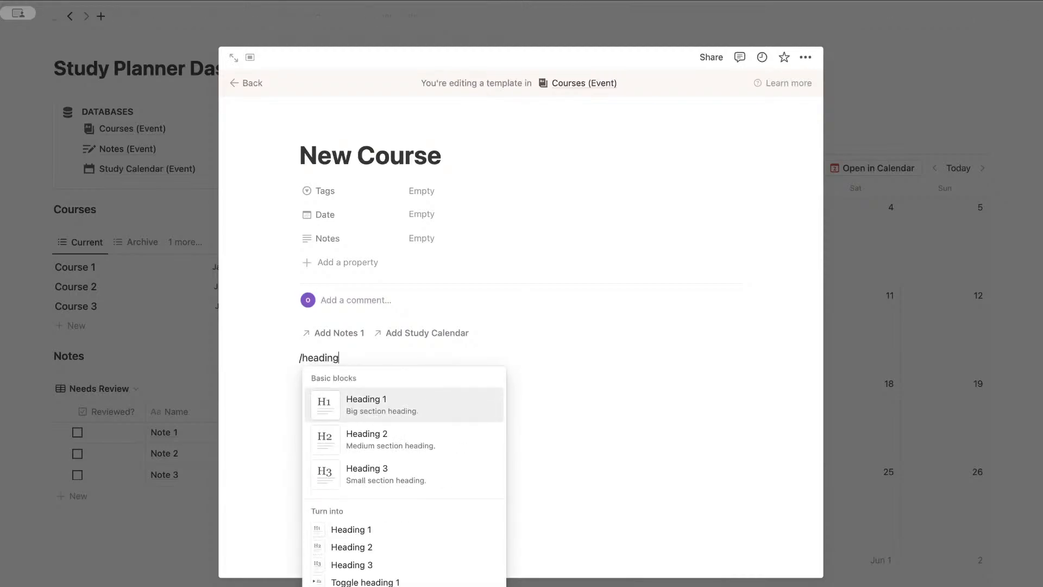
pyautogui.click(365, 475)
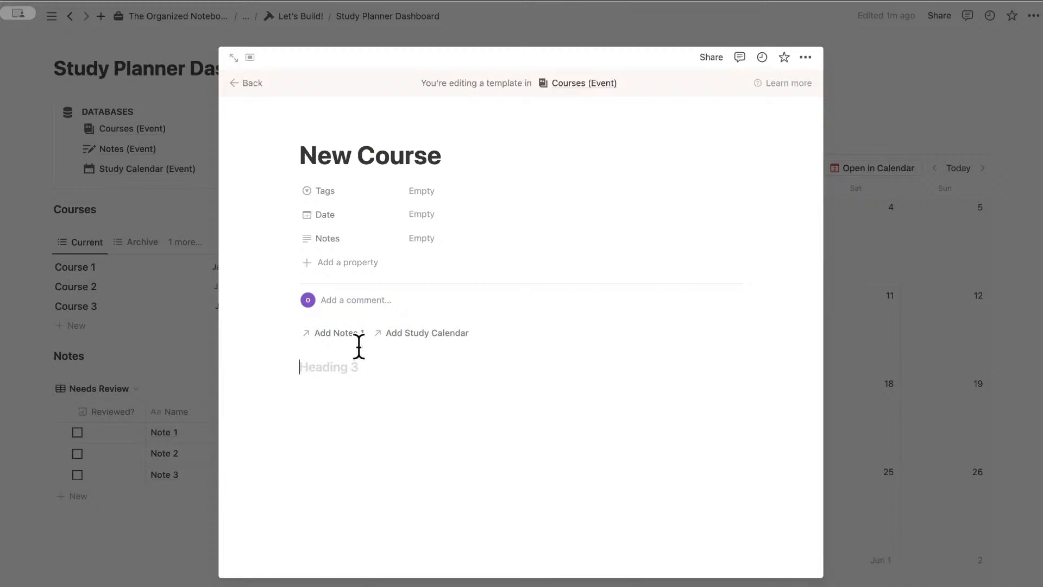
pyautogui.write('Course Informati')
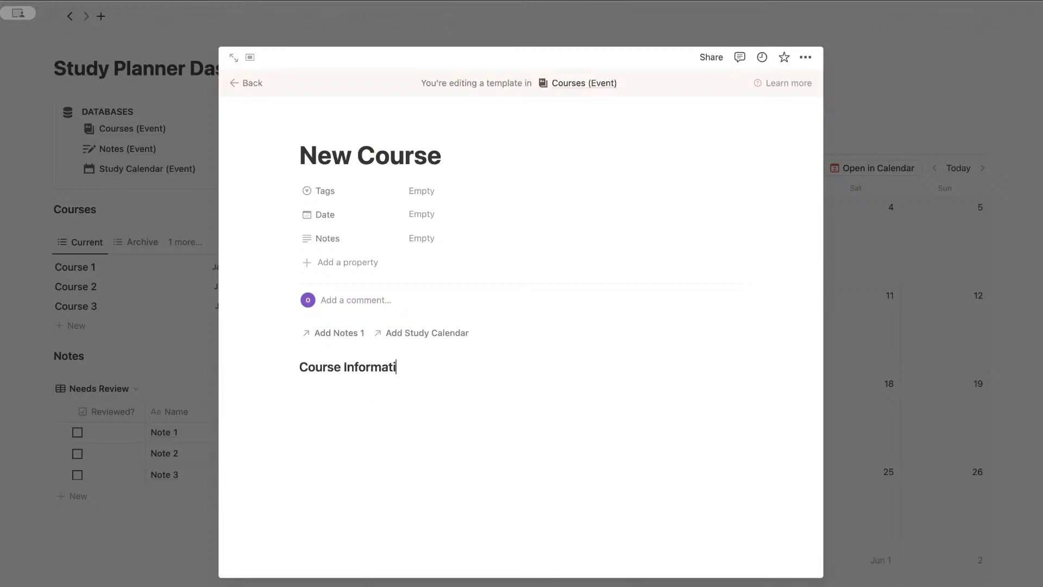
pyautogui.write('on')
pyautogui.press('Return')
pyautogui.write('/divider')
pyautogui.press('Return')
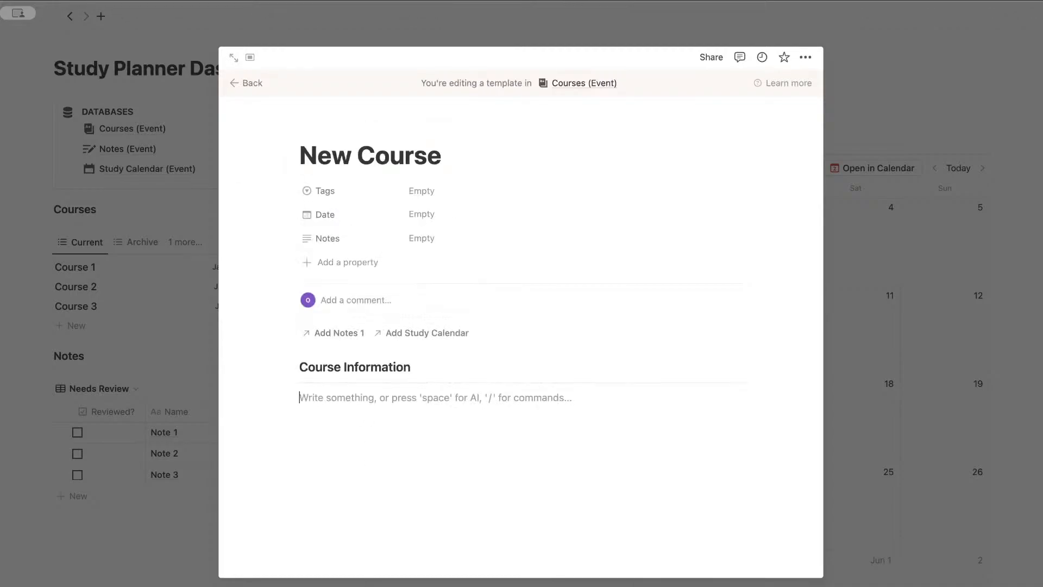
# Step: Add five empty bulleted list items below the Course Information divider
pyautogui.write('-')
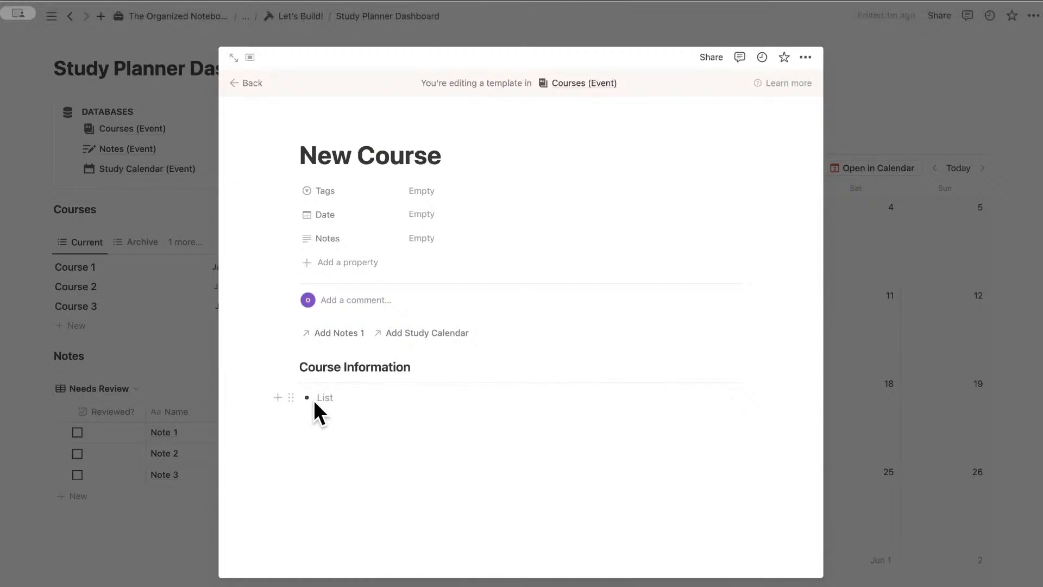
pyautogui.press('super+d')
pyautogui.press('super+d')
pyautogui.press('super+d')
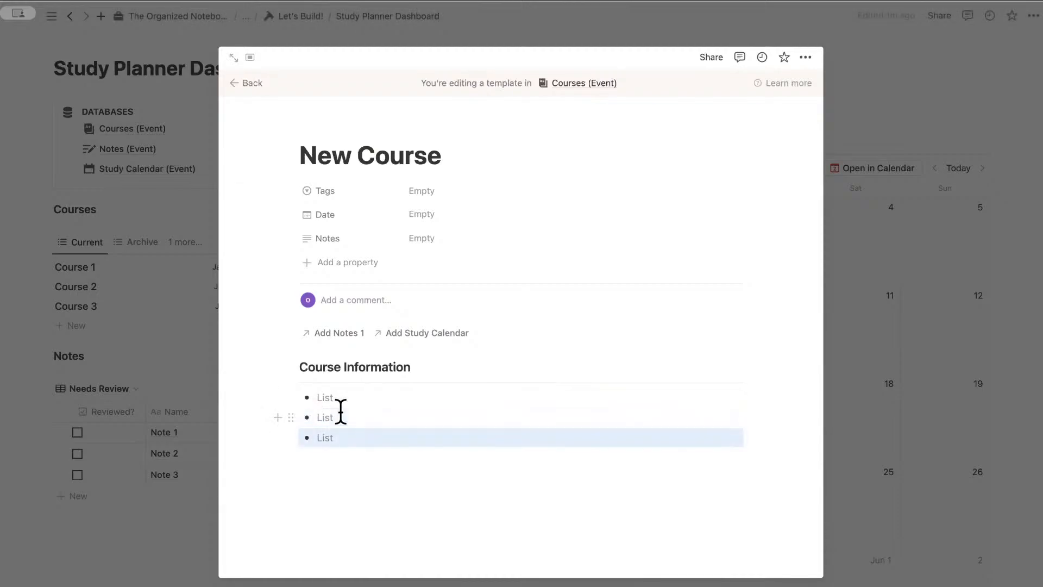
pyautogui.press('super+d')
# Step: Below the bullet list, add a Heading 3 reading "Notes" with a divider beneath it
pyautogui.click(330, 496)
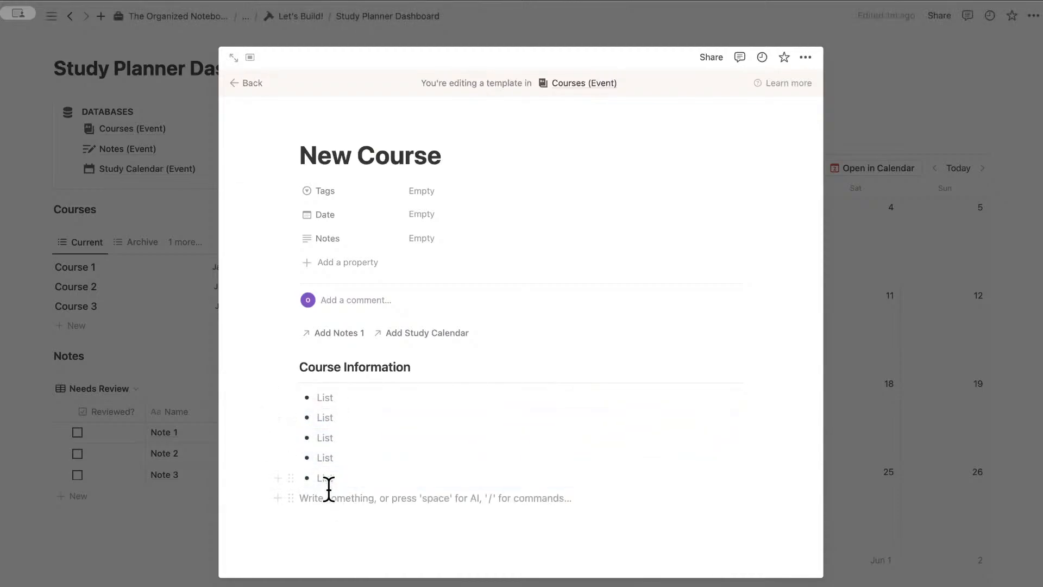
pyautogui.write('/heading')
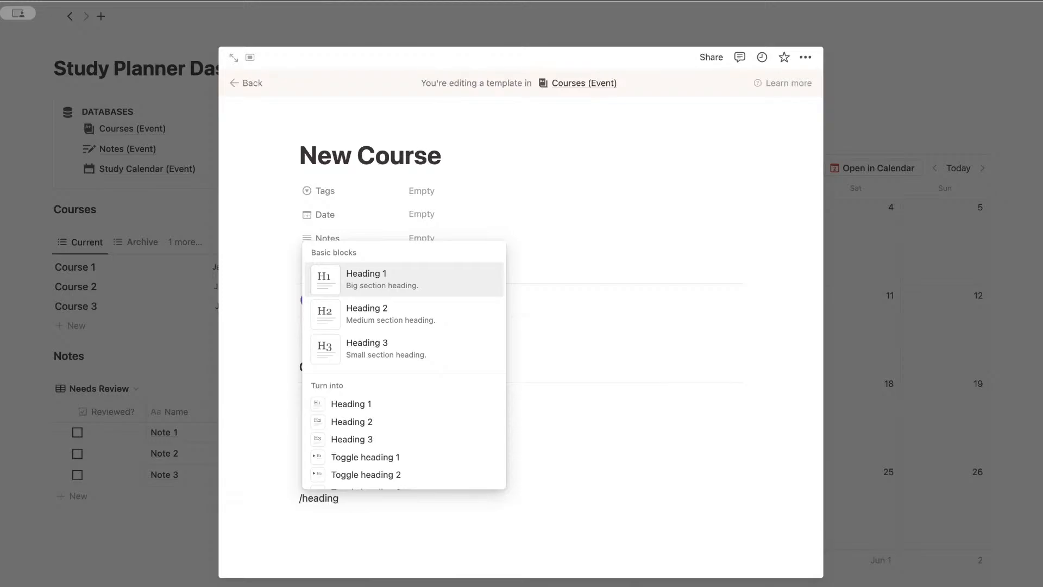
pyautogui.click(385, 358)
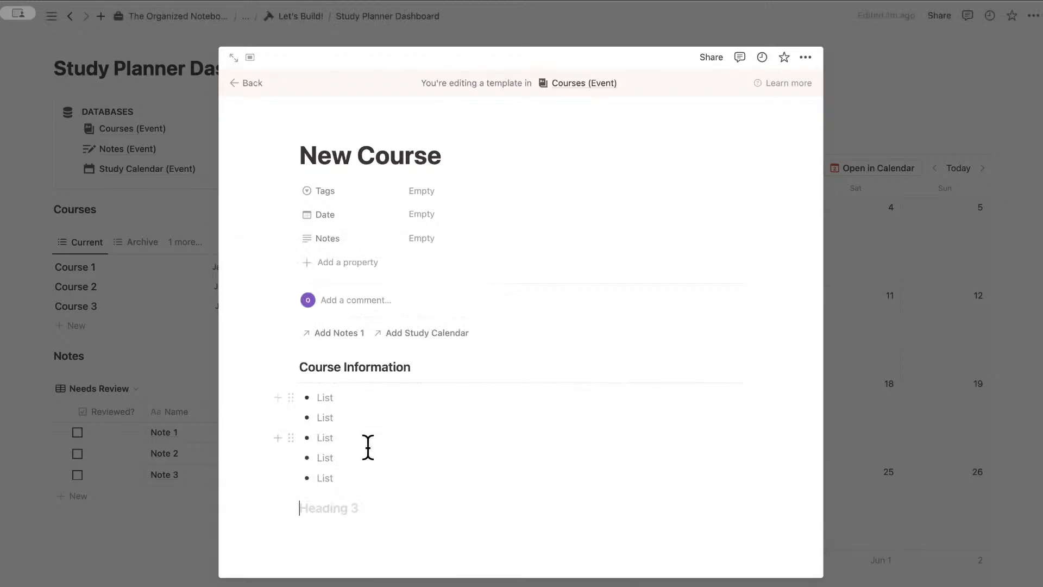
pyautogui.write('Notes')
pyautogui.press('Return')
pyautogui.write('/divid')
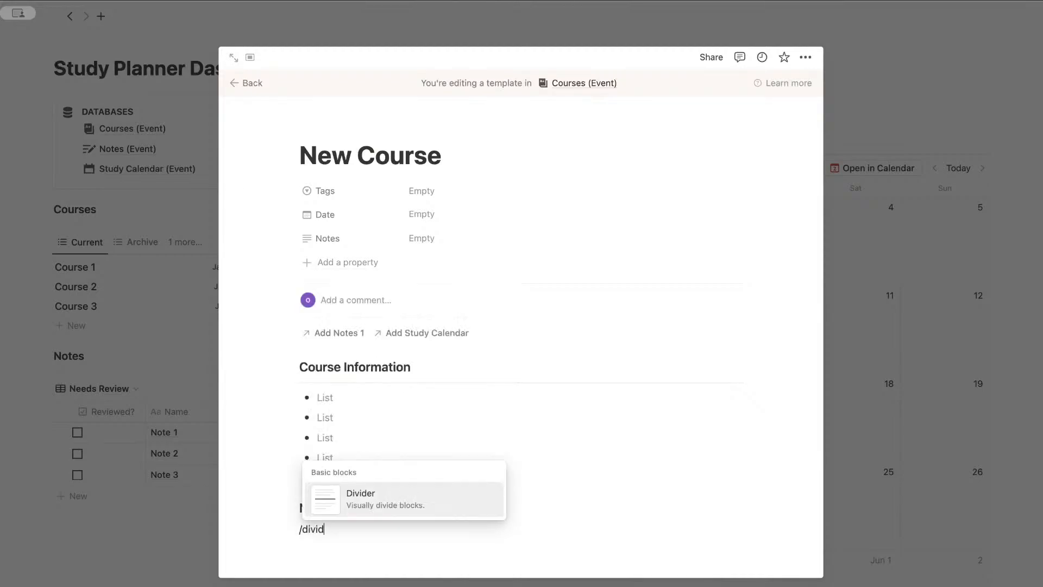
pyautogui.press('Return')
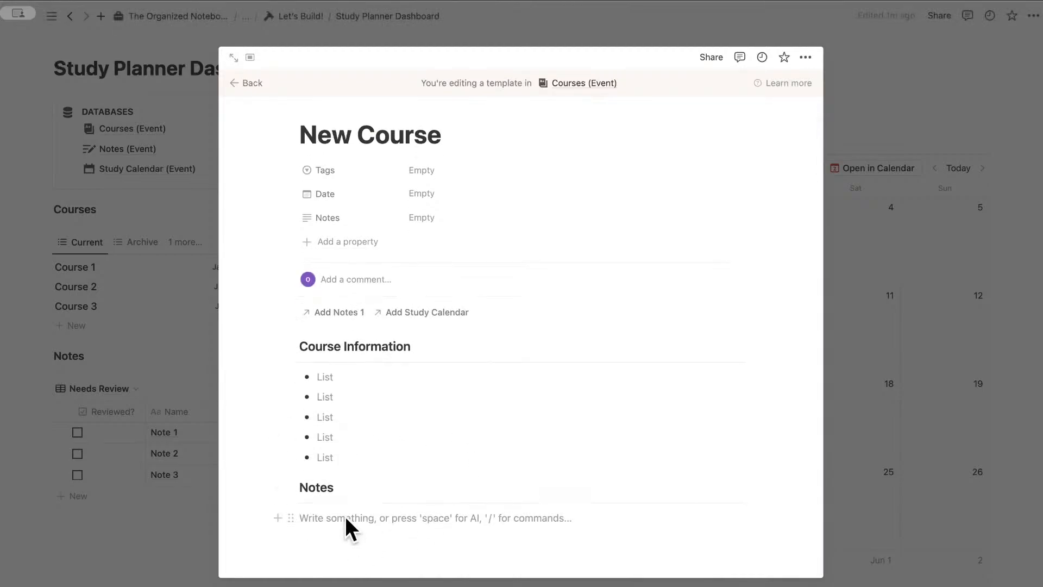
# Step: Under the Notes heading, insert a linked view of Notes (Event) based on its Needs Review view, and hide the database title
pyautogui.write('/linked')
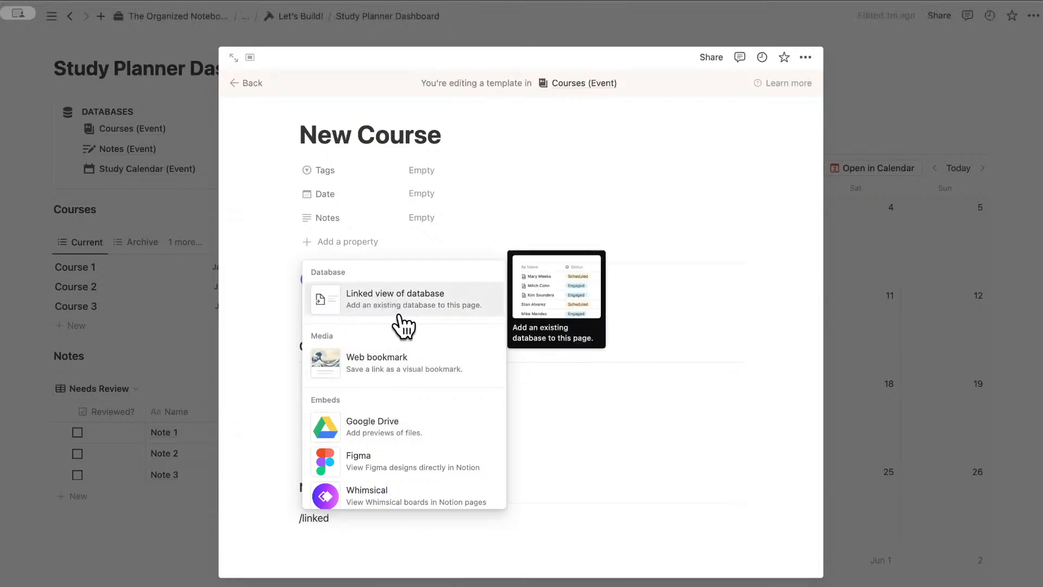
pyautogui.click(393, 310)
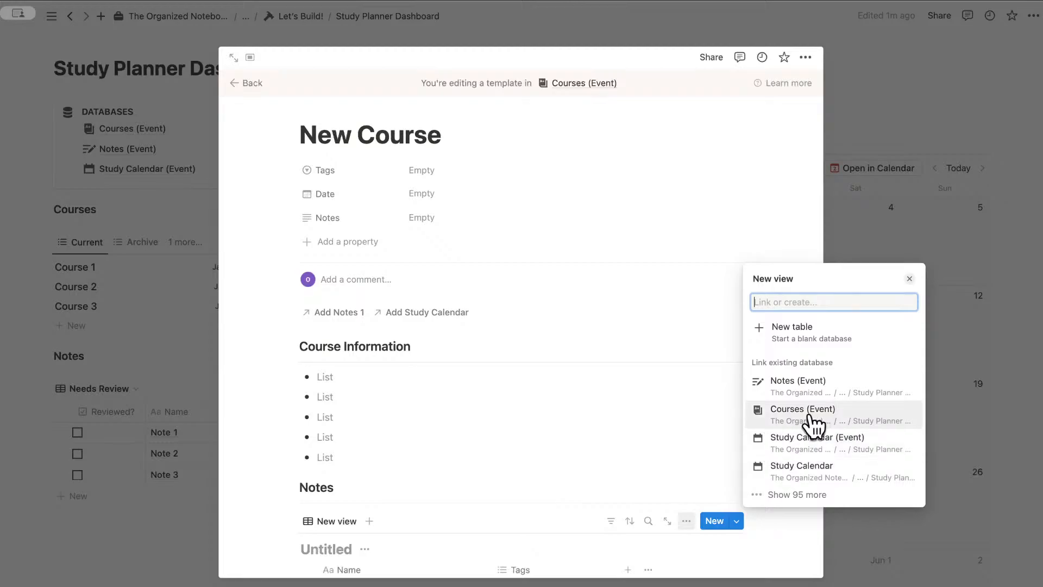
pyautogui.click(798, 384)
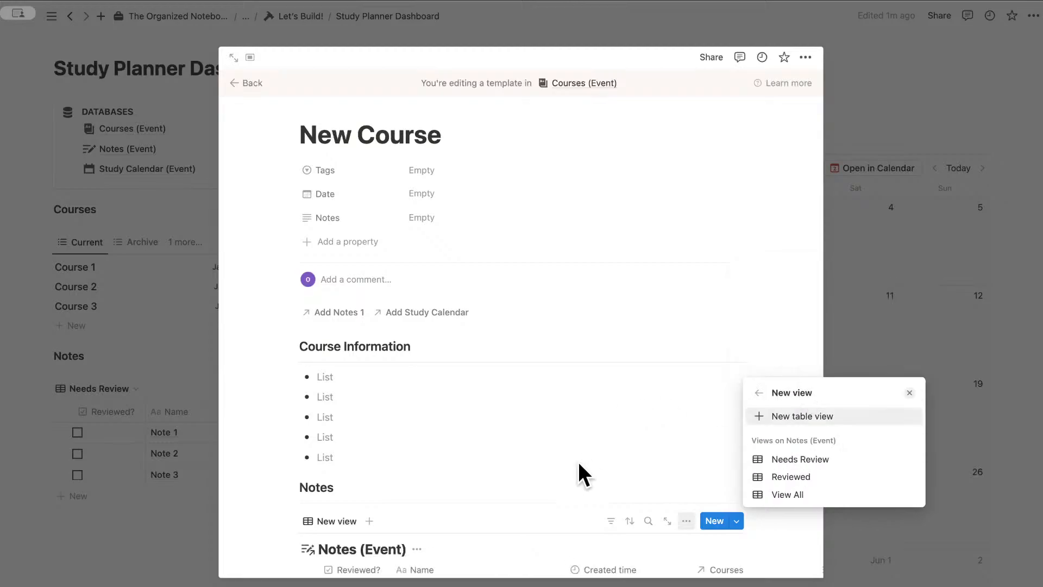
pyautogui.click(818, 460)
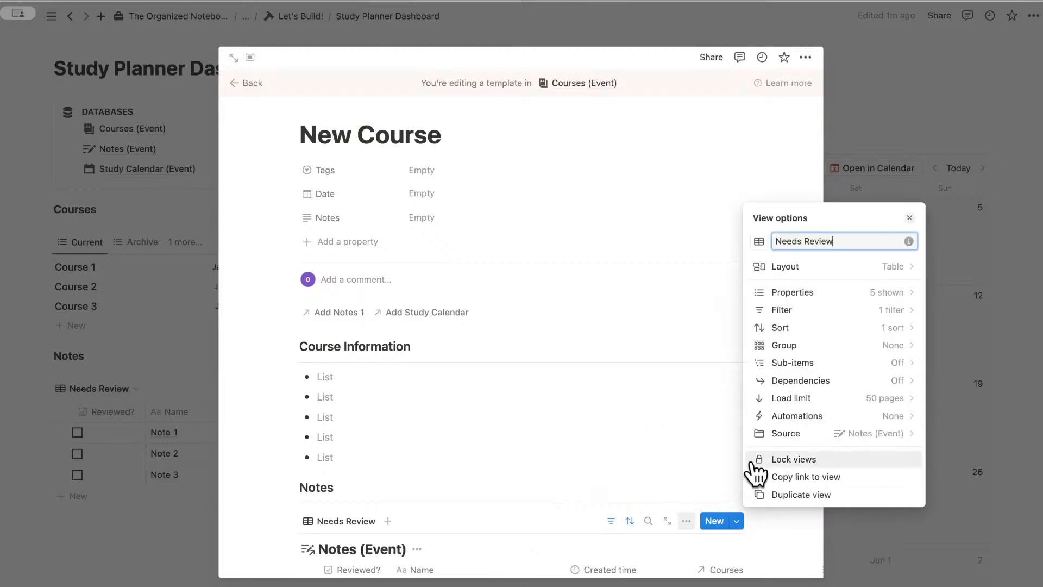
pyautogui.click(643, 468)
pyautogui.scroll(-3, 640, 476)
pyautogui.click(416, 391)
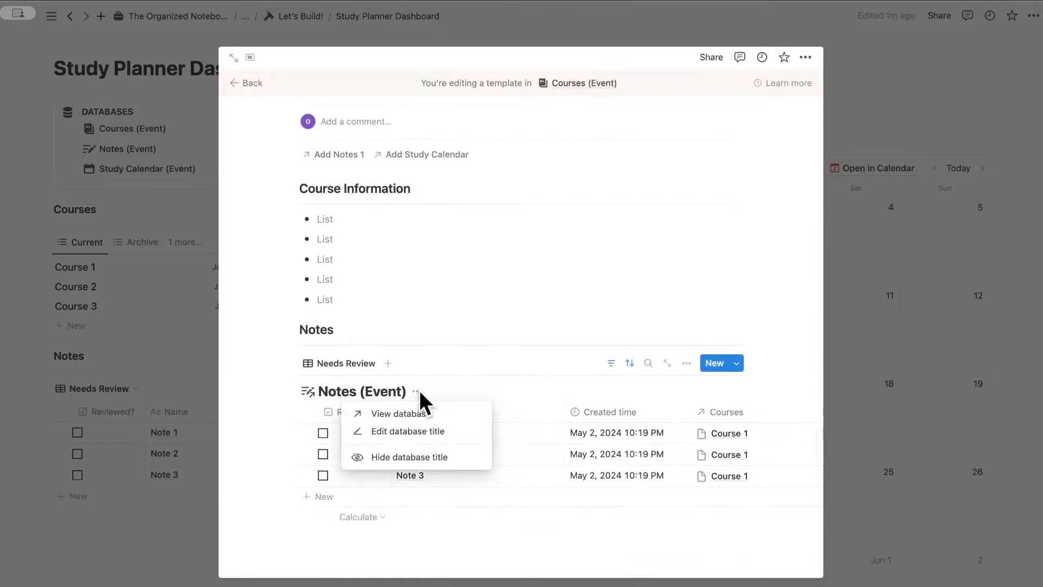
pyautogui.click(441, 457)
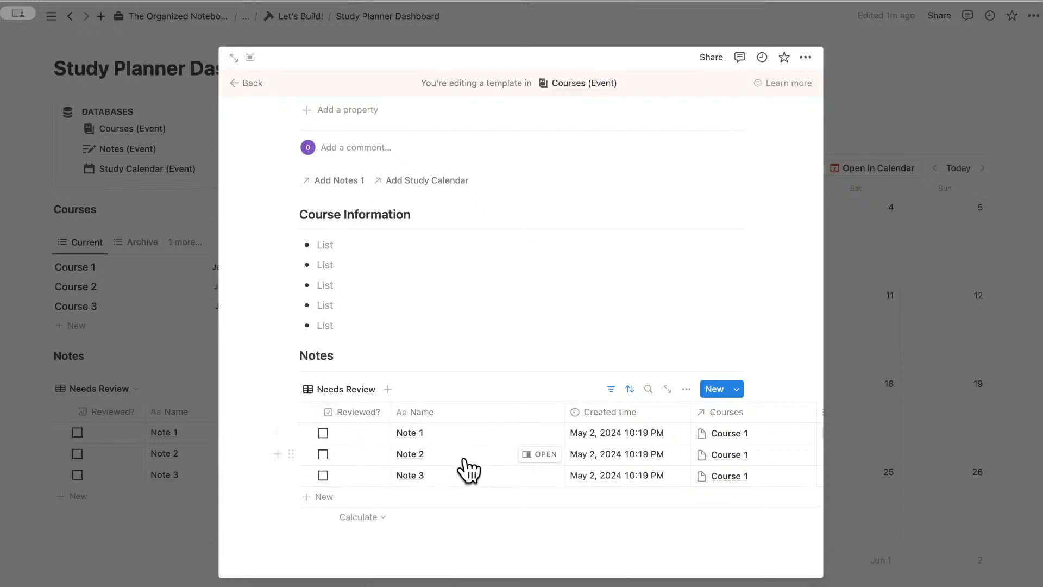
# Step: Filter the template's Needs Review view to Courses containing New Course, and save the filter for everyone
pyautogui.hscroll(5, 448, 465)
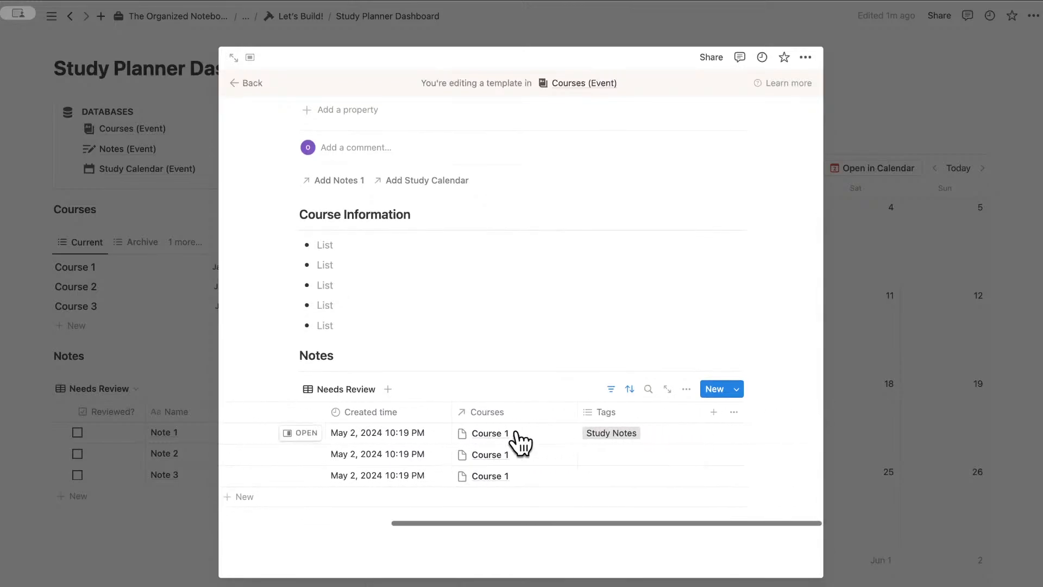
pyautogui.hscroll(-5, 435, 451)
pyautogui.scroll(3, 414, 443)
pyautogui.scroll(3, 413, 437)
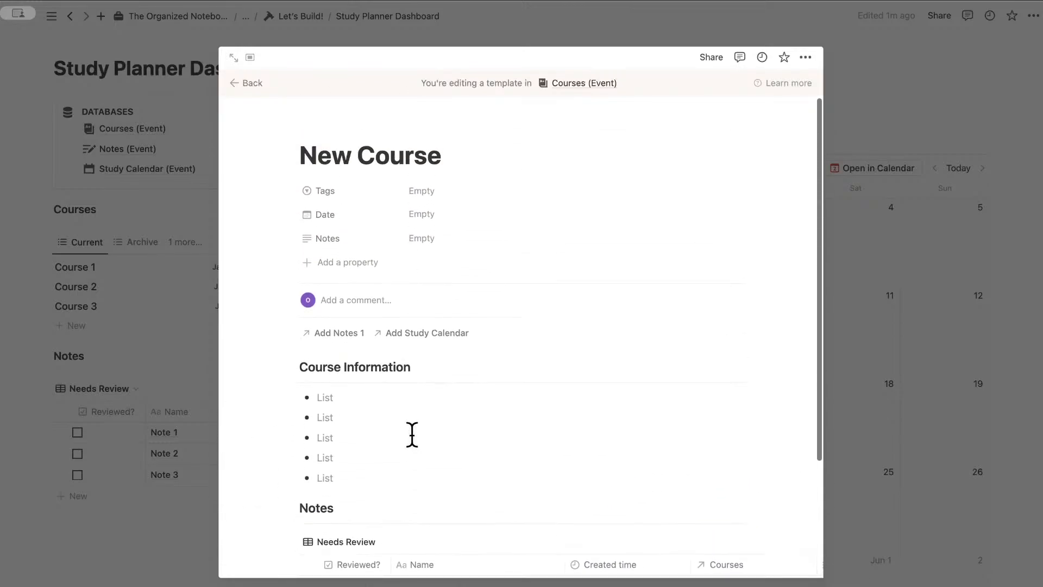
pyautogui.scroll(-5, 441, 163)
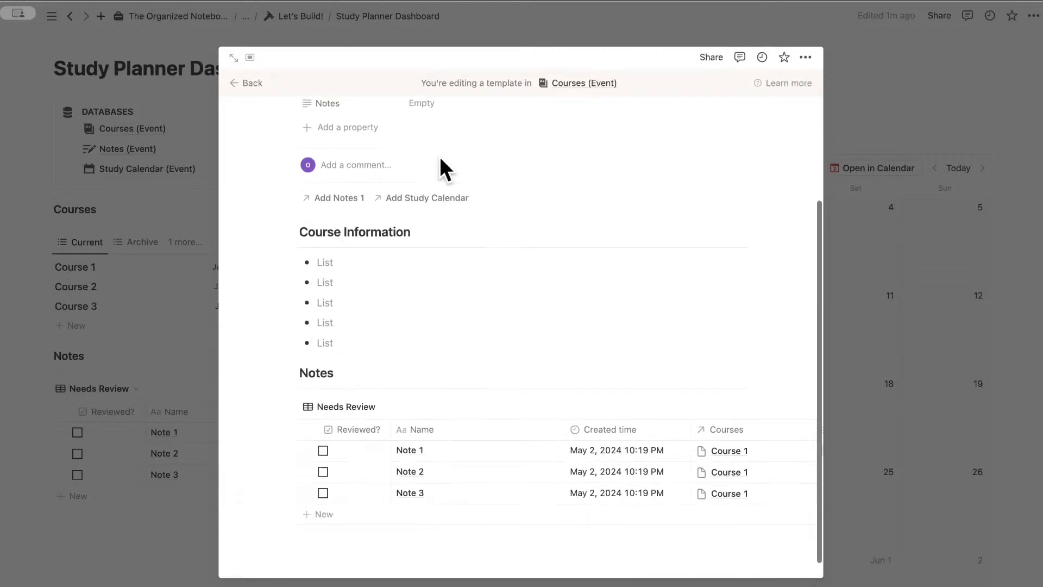
pyautogui.click(612, 389)
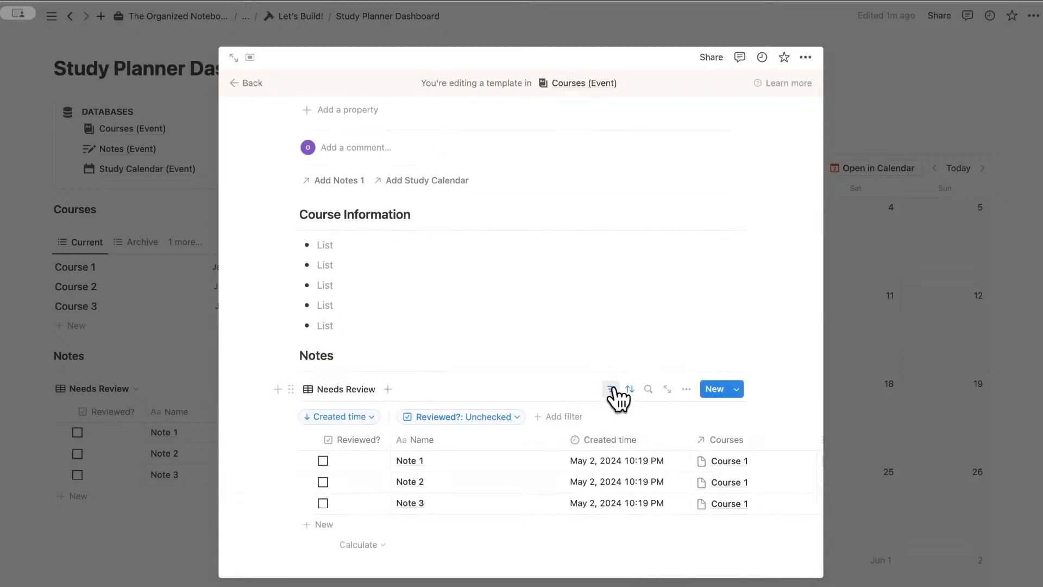
pyautogui.click(567, 420)
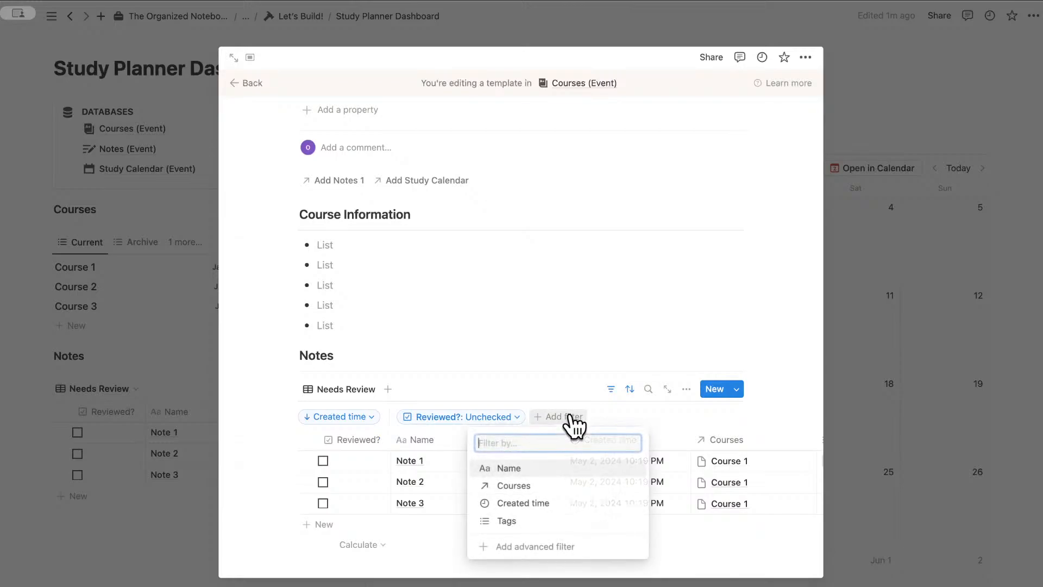
pyautogui.click(574, 487)
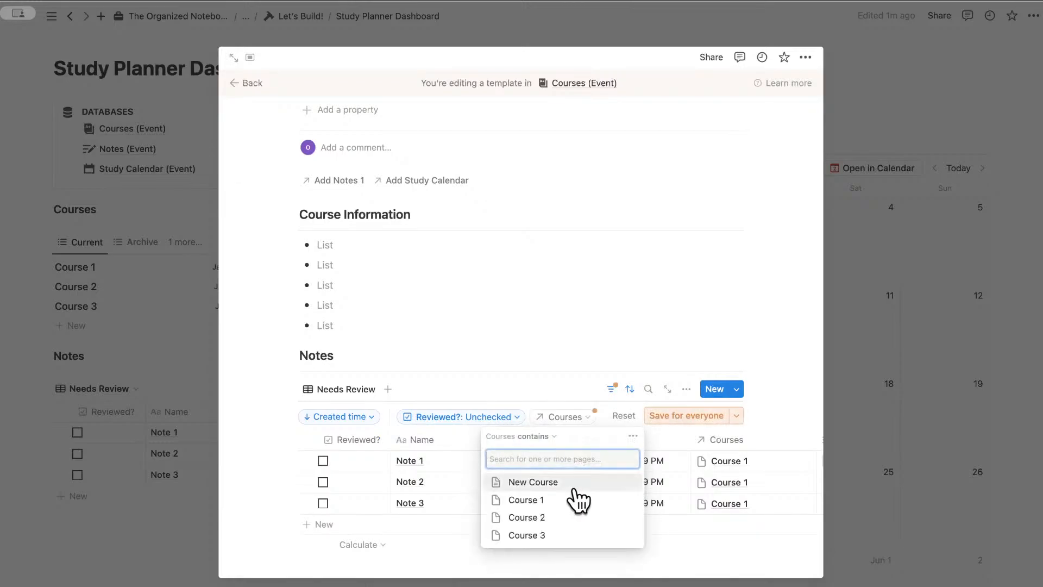
pyautogui.click(533, 483)
pyautogui.click(693, 431)
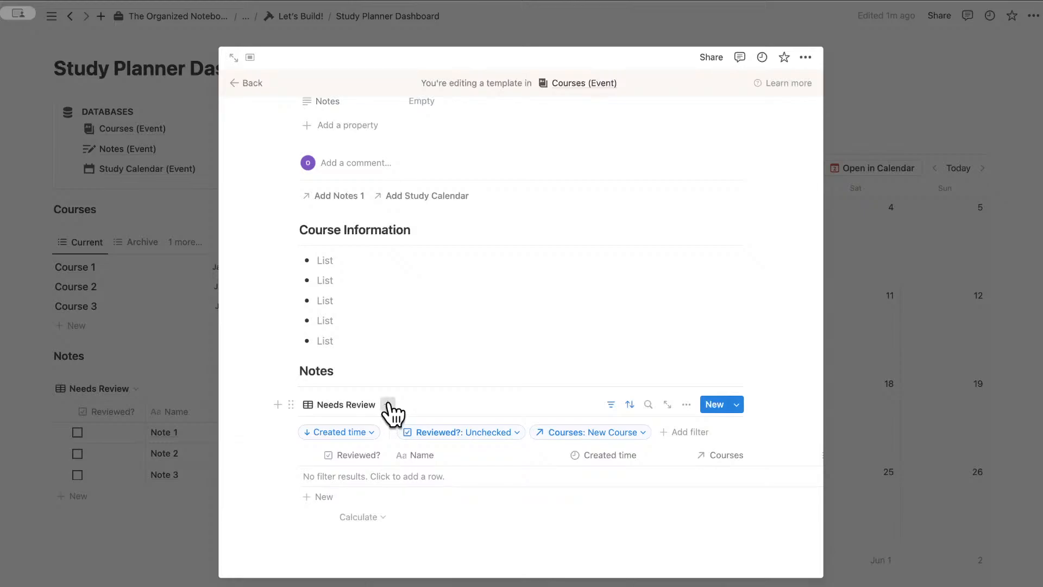
# Step: Add a second view to the linked notes database from the Reviewed view of Notes (Event), and hide its database title
pyautogui.click(388, 404)
pyautogui.click(819, 350)
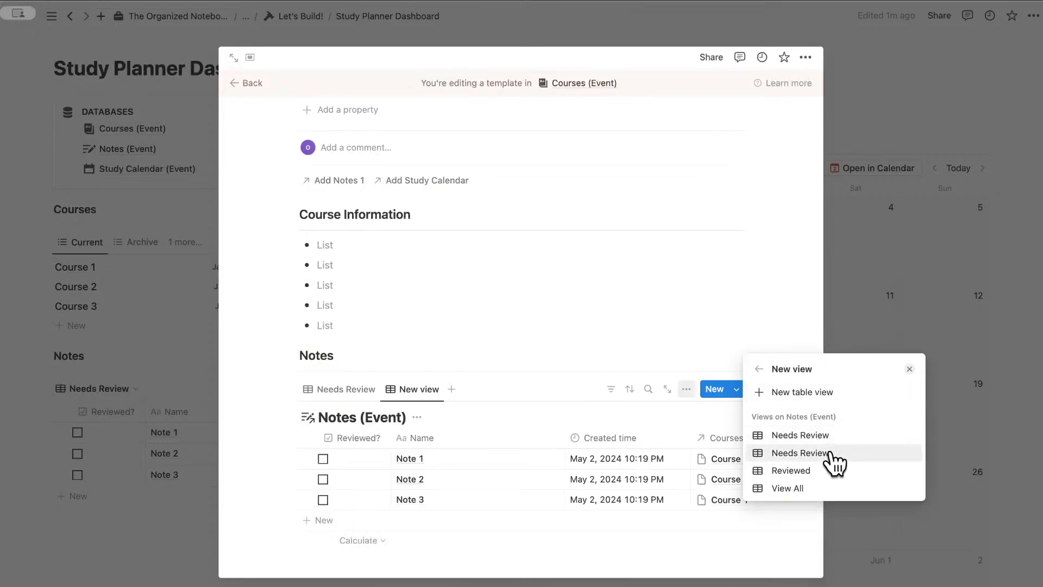
pyautogui.click(805, 471)
pyautogui.click(820, 472)
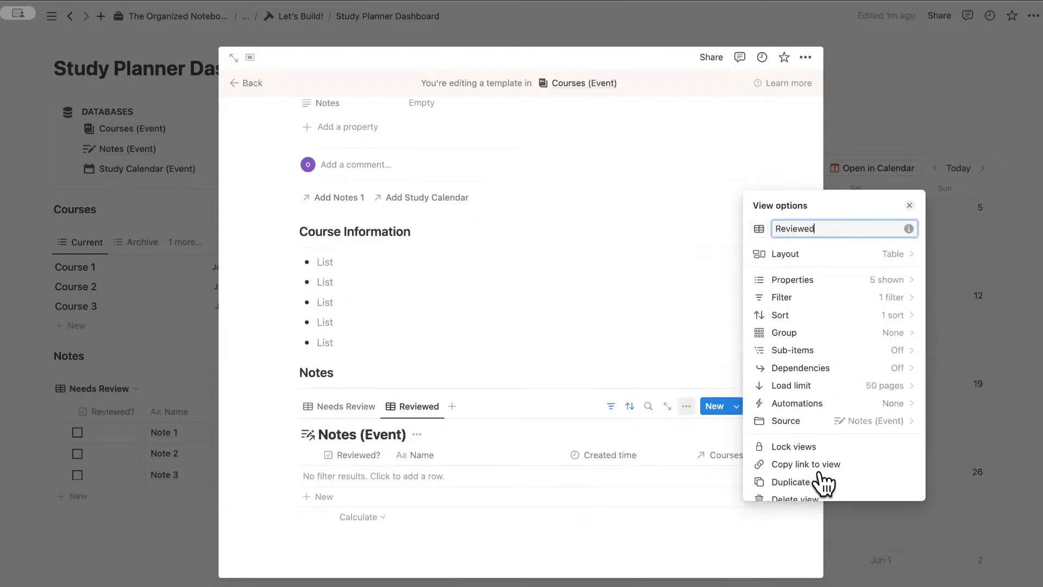
pyautogui.click(421, 430)
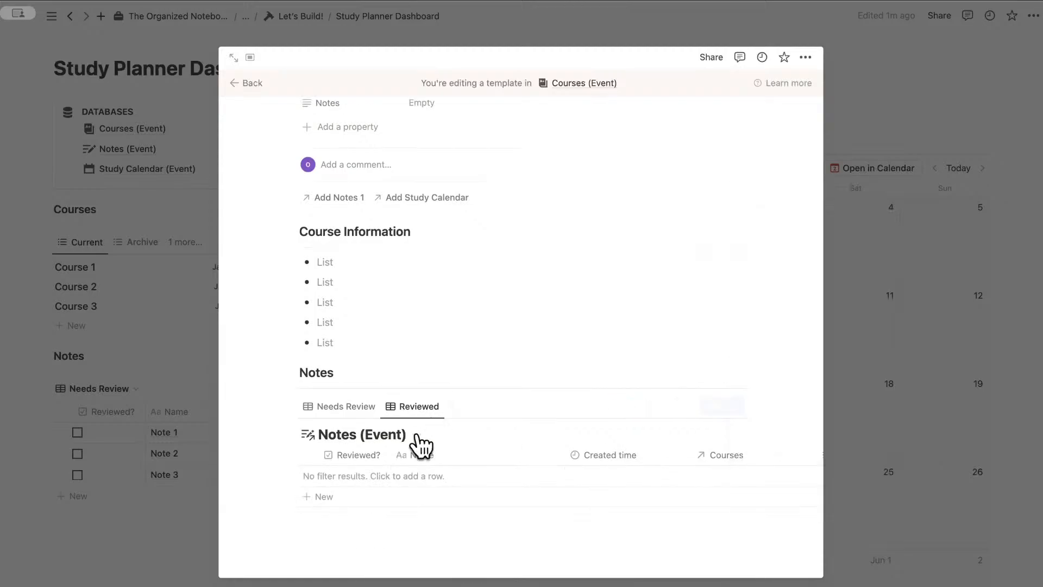
pyautogui.click(416, 435)
pyautogui.click(435, 499)
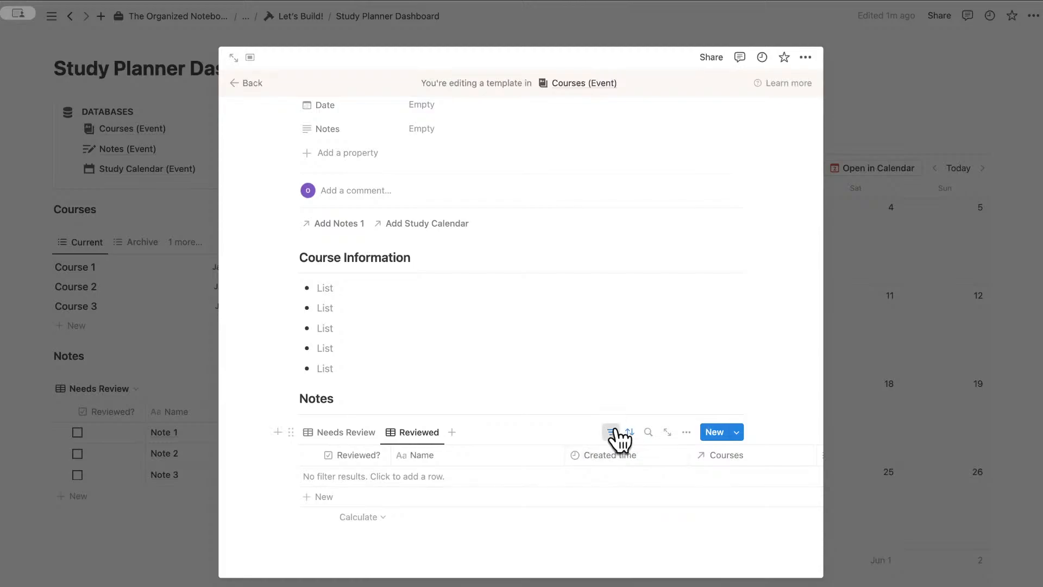
# Step: Filter the template's Reviewed view to Courses containing New Course, and save the filter for everyone
pyautogui.click(613, 432)
pyautogui.click(546, 433)
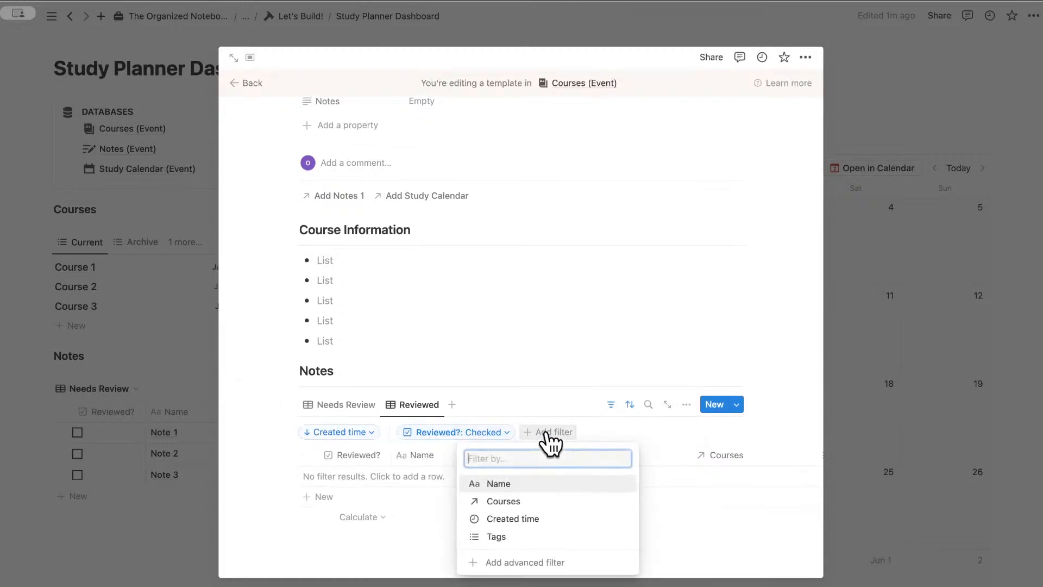
pyautogui.click(565, 501)
pyautogui.click(562, 498)
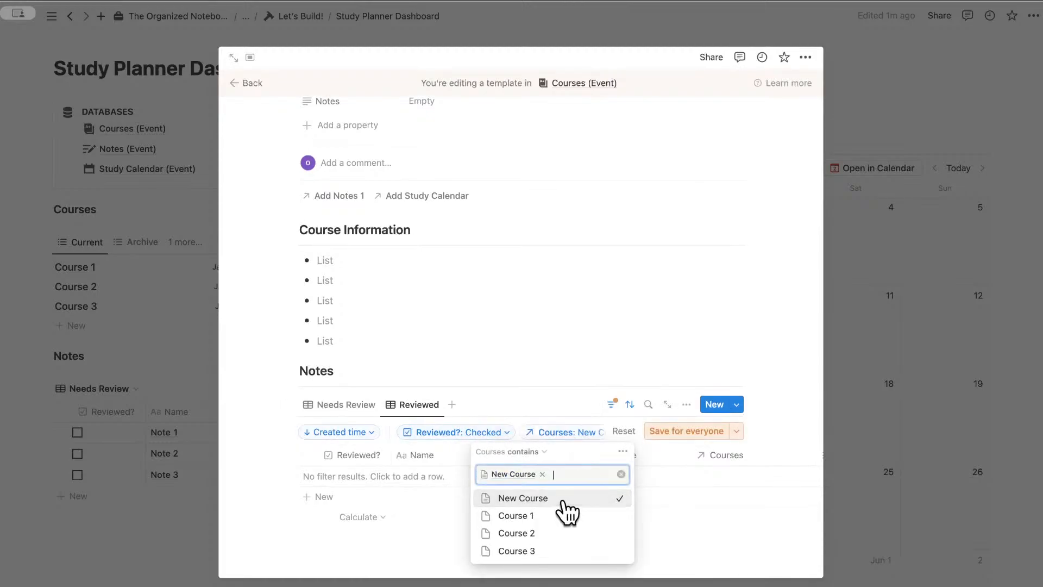
pyautogui.click(695, 437)
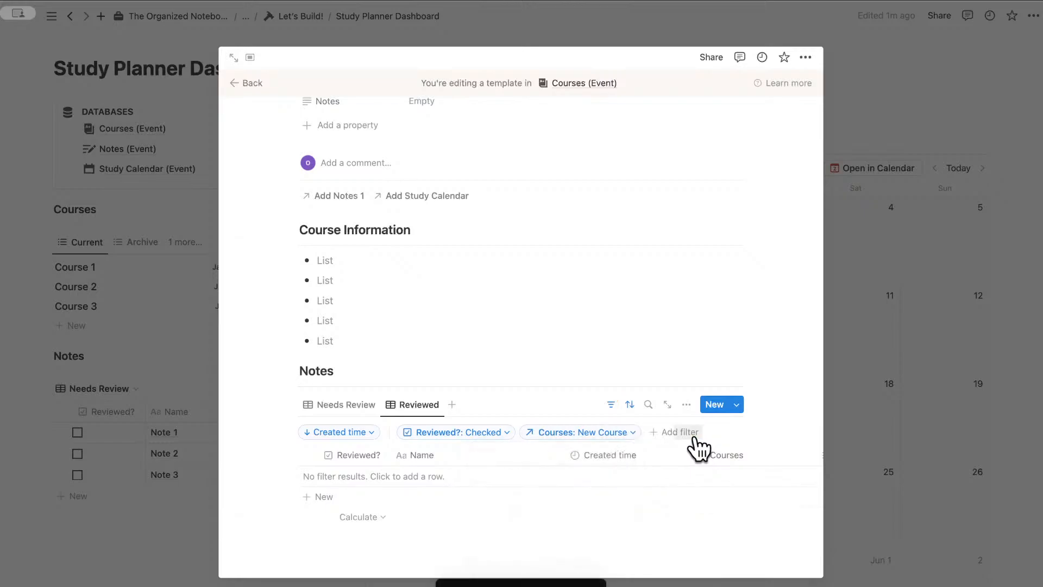
# Step: Add a third view to the linked notes database as a table of Notes (Event), and hide its database title
pyautogui.click(452, 405)
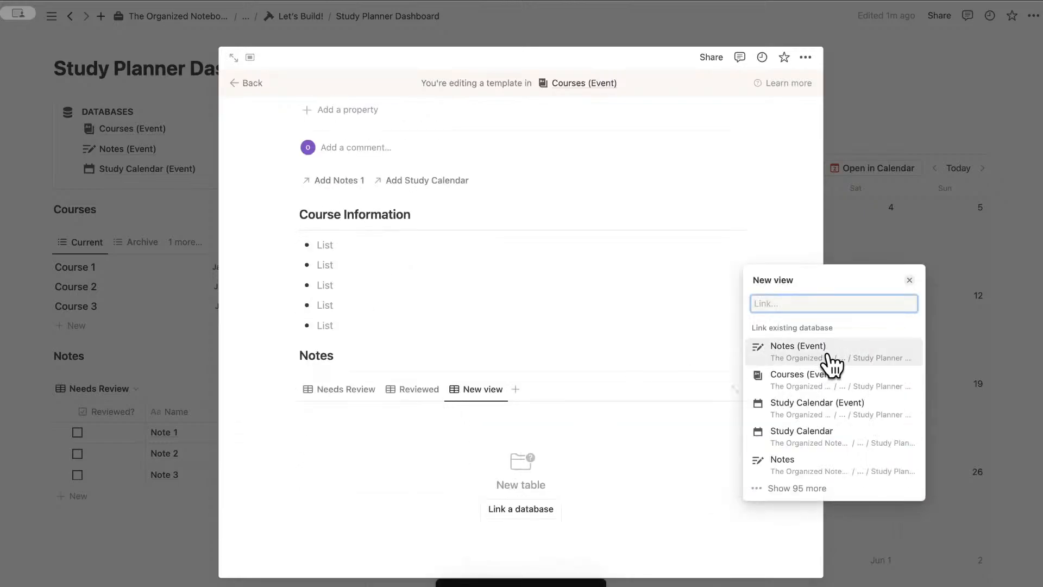
pyautogui.click(809, 351)
pyautogui.click(426, 420)
pyautogui.click(418, 416)
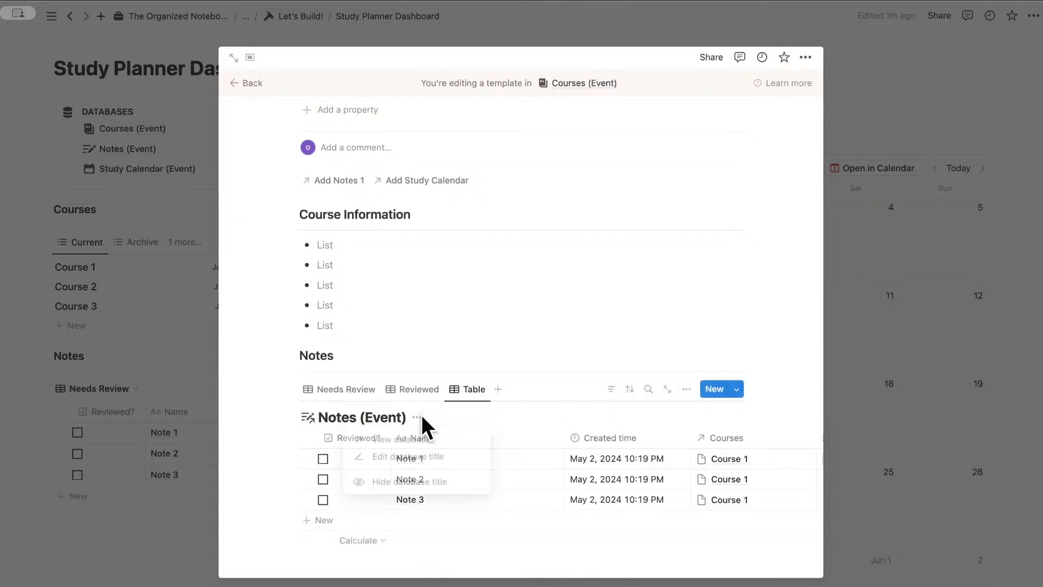
pyautogui.click(443, 483)
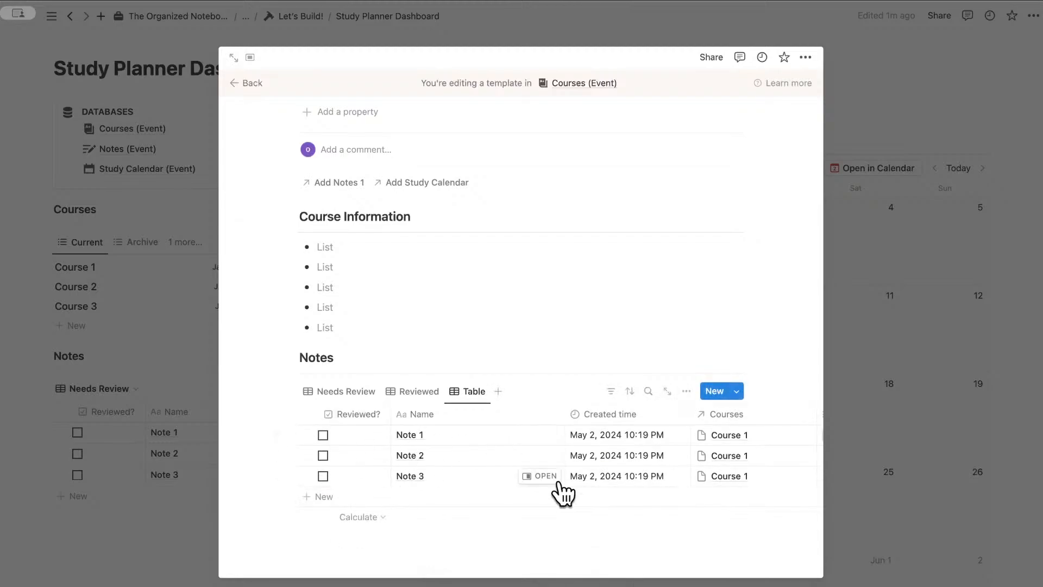
# Step: Delete the Table view from the template's linked notes database
pyautogui.click(481, 394)
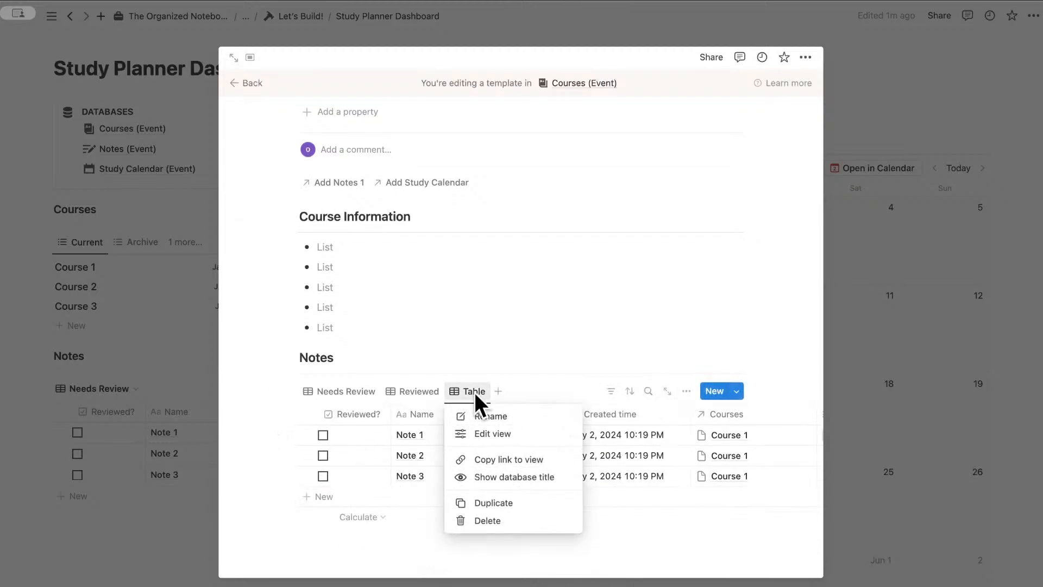
pyautogui.click(492, 521)
pyautogui.click(547, 322)
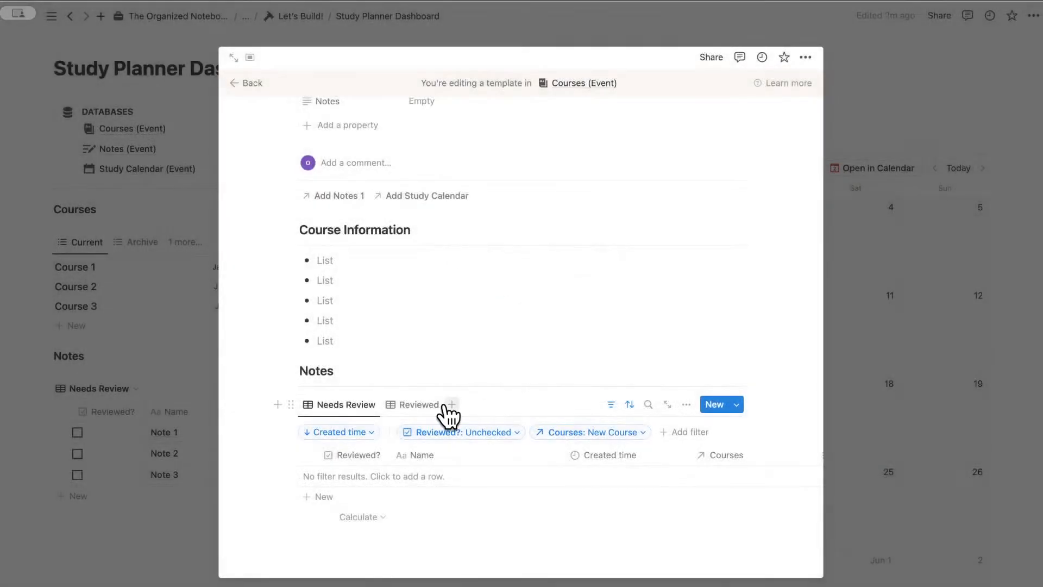
# Step: Add a third view to the linked notes database from the View All view of Notes (Event), and hide its database title
pyautogui.click(446, 404)
pyautogui.click(812, 352)
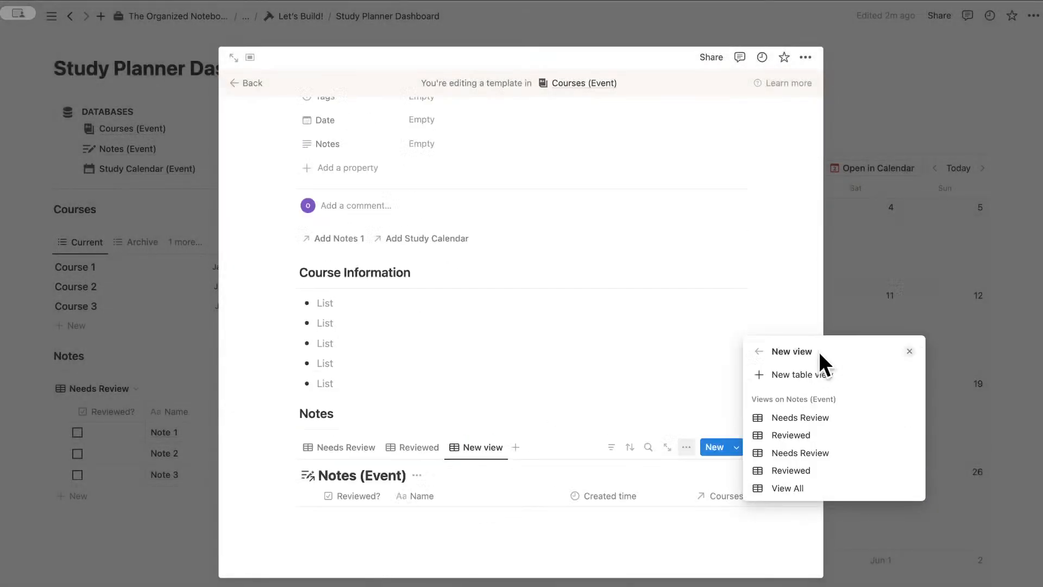
pyautogui.click(831, 489)
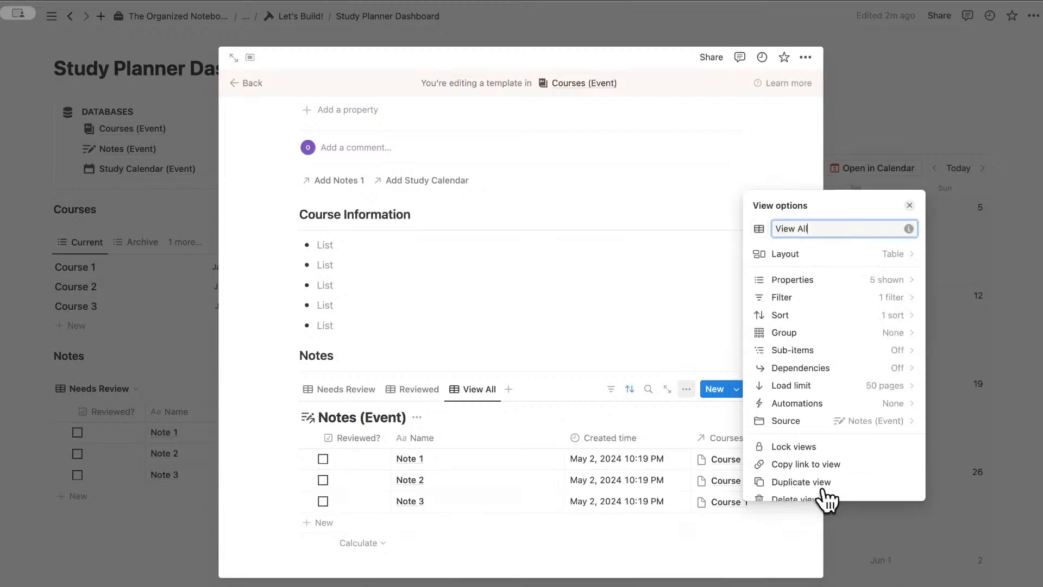
pyautogui.click(414, 422)
pyautogui.click(417, 418)
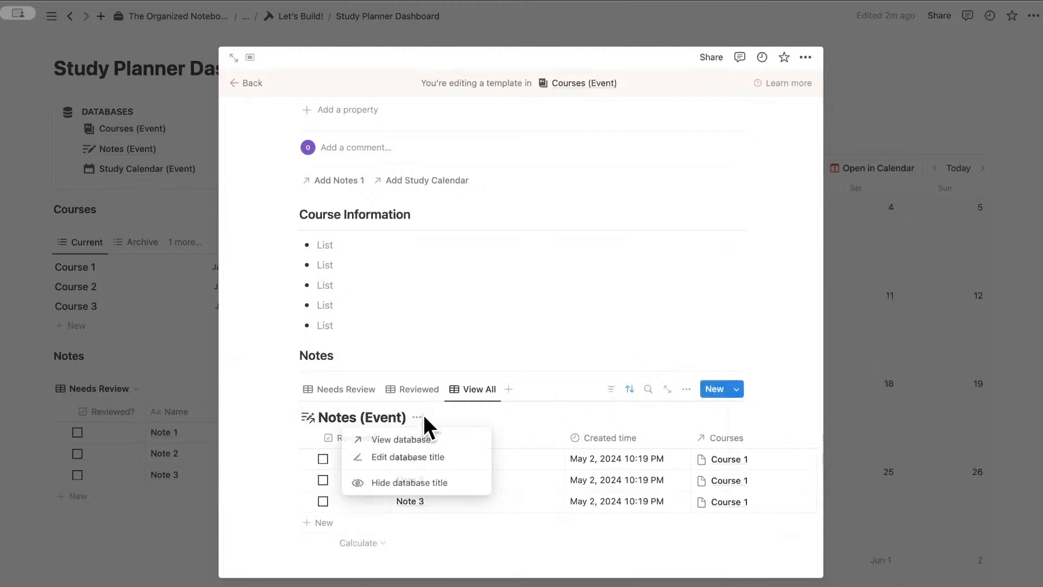
pyautogui.click(435, 483)
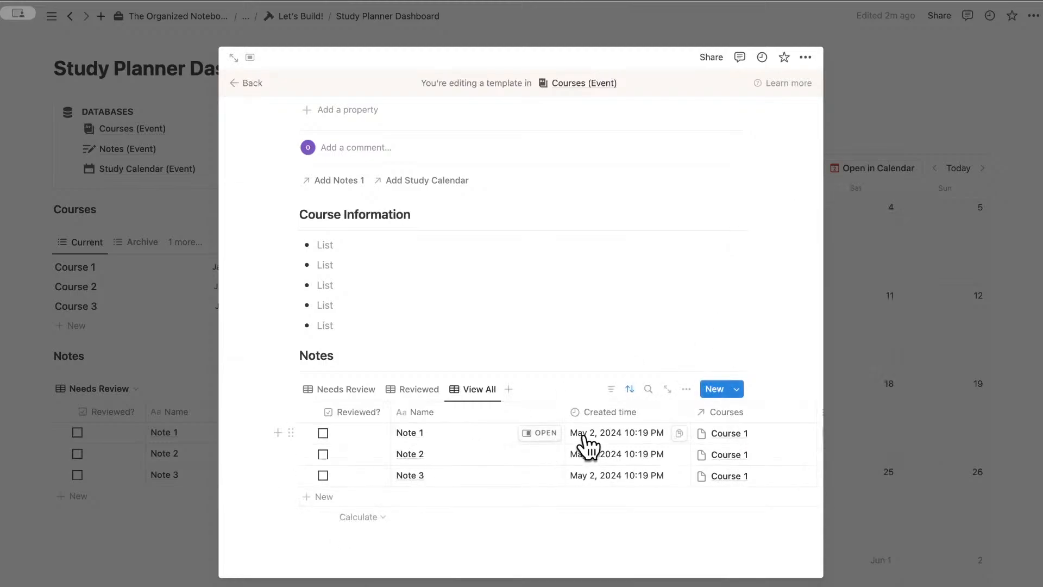
# Step: Filter the template's View All view to Courses containing New Course, save it for everyone, and switch back to the Needs Review view
pyautogui.click(629, 389)
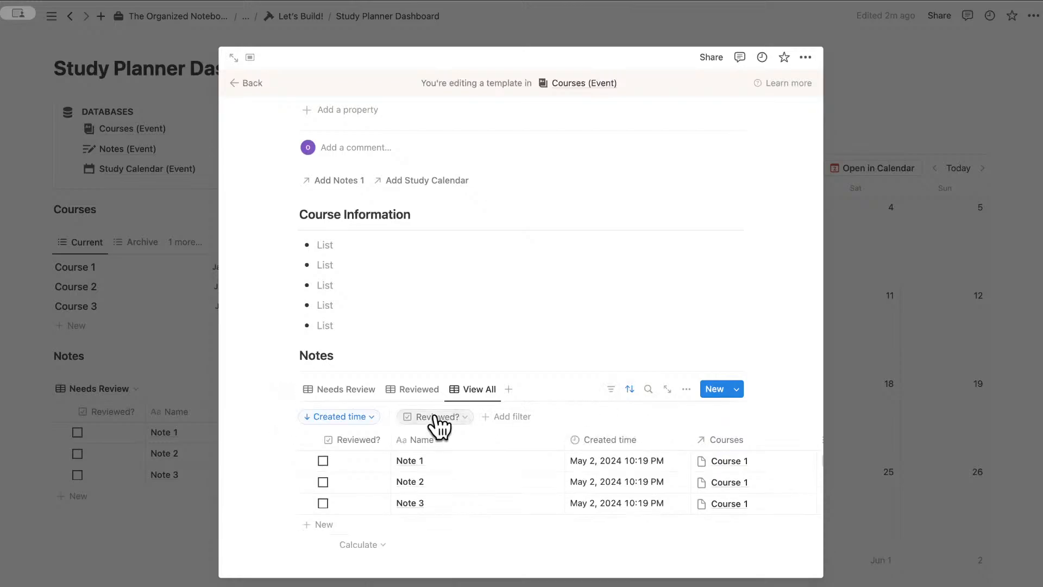
pyautogui.click(501, 417)
pyautogui.click(519, 486)
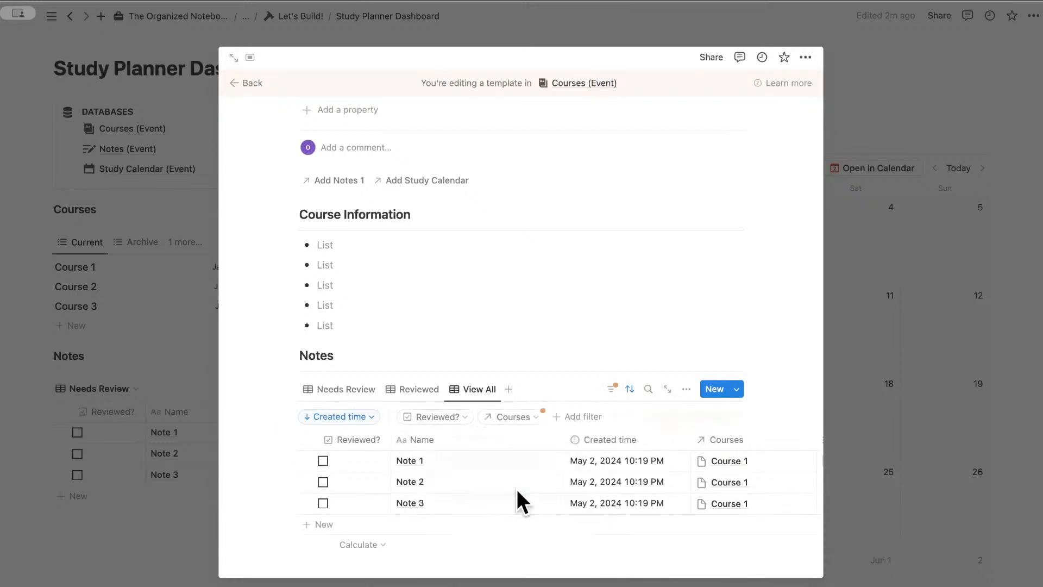
pyautogui.click(497, 484)
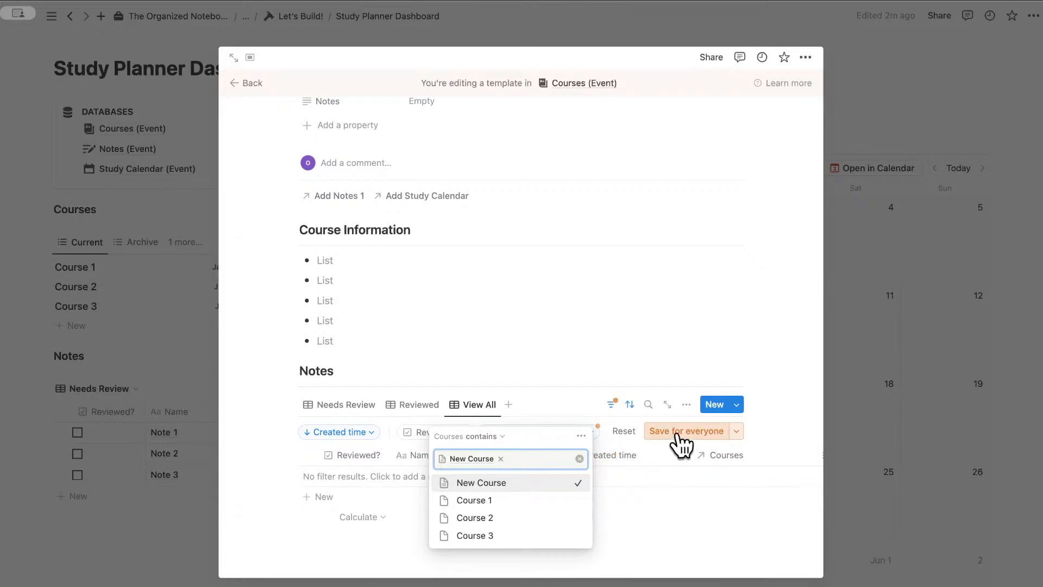
pyautogui.click(682, 432)
pyautogui.click(343, 404)
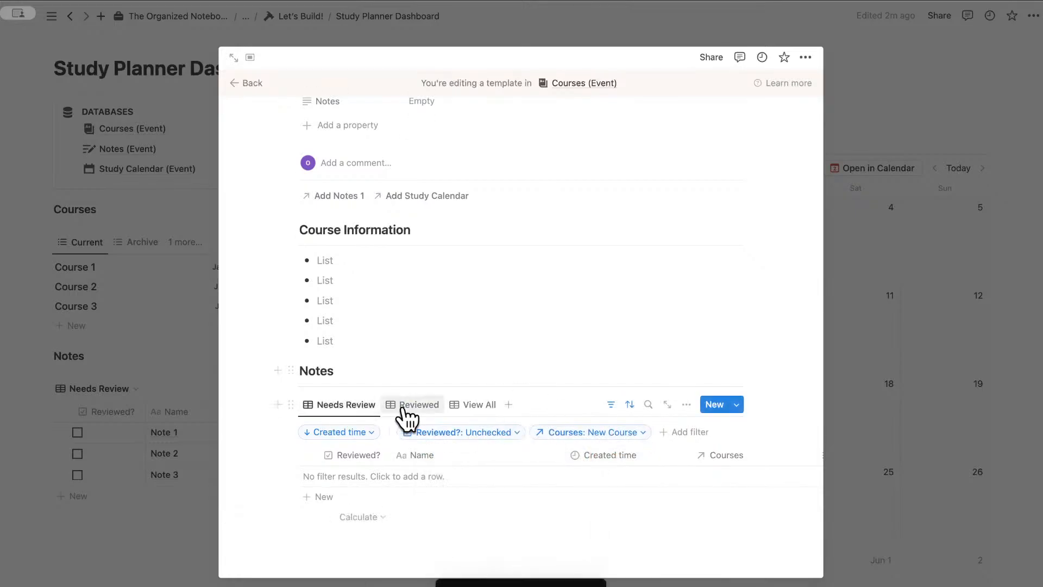
pyautogui.click(419, 405)
pyautogui.click(478, 407)
pyautogui.click(342, 404)
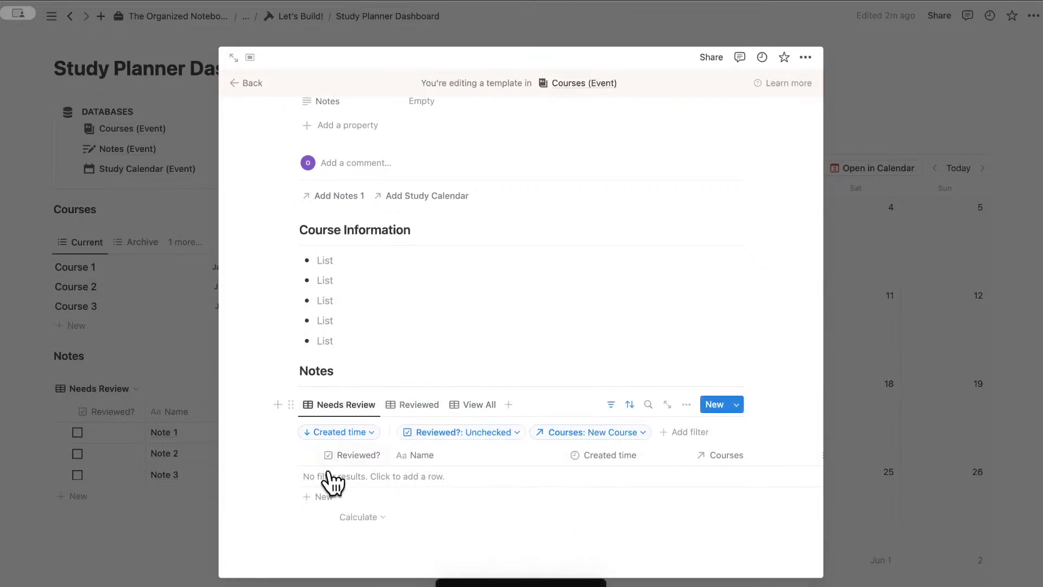
# Step: Add a Heading 3 titled Study Calendar below the notes database, with a divider beneath it
pyautogui.click(336, 540)
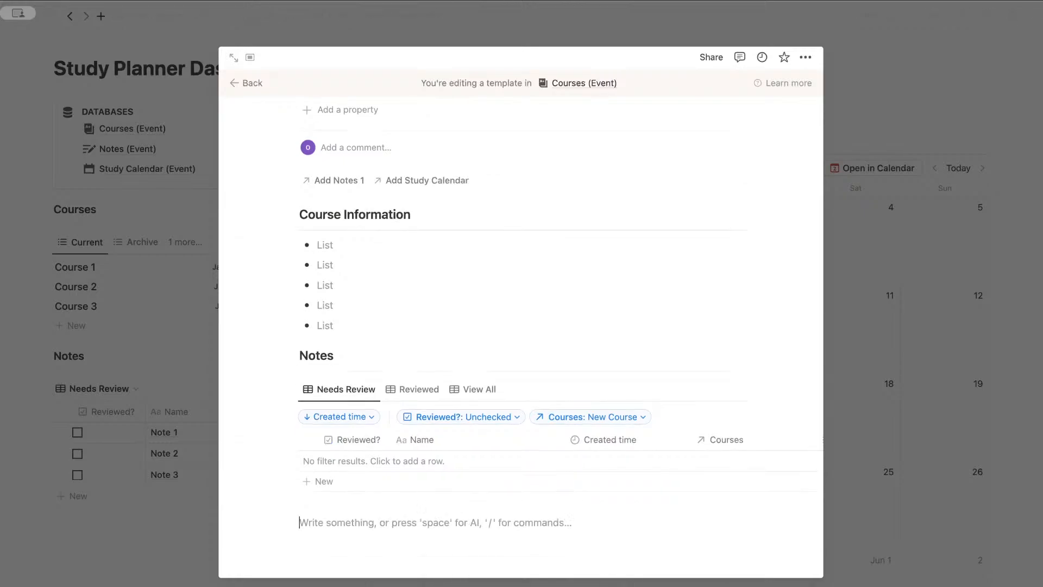
pyautogui.write('/heading')
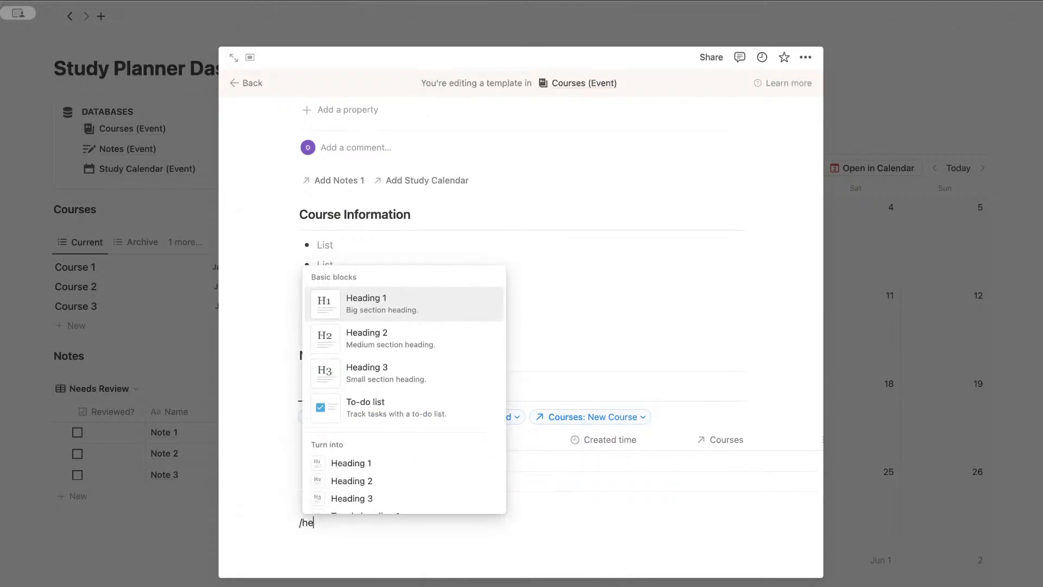
pyautogui.click(408, 379)
pyautogui.write('Sut')
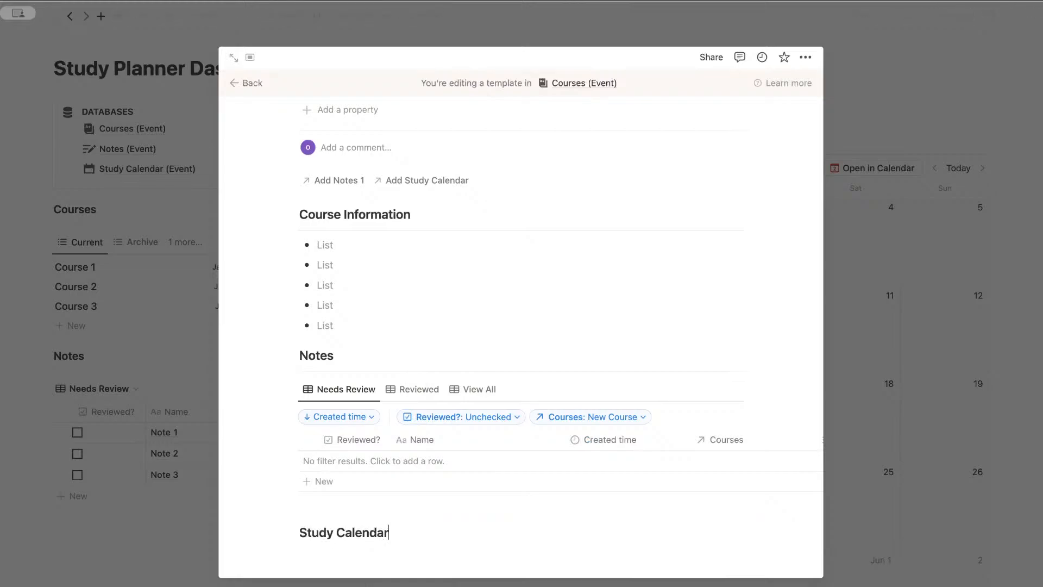
pyautogui.press('Return')
pyautogui.write('/divider')
pyautogui.press('Return')
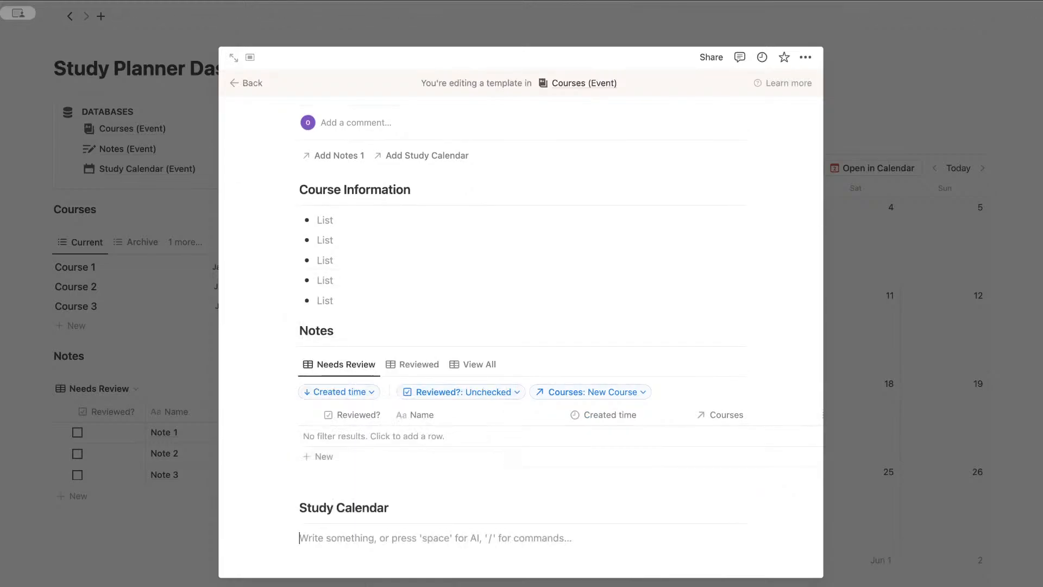
# Step: Insert a linked view of Study Calendar (Event) under the Study Calendar heading using its Calendar view, and hide the database title
pyautogui.write('/linked')
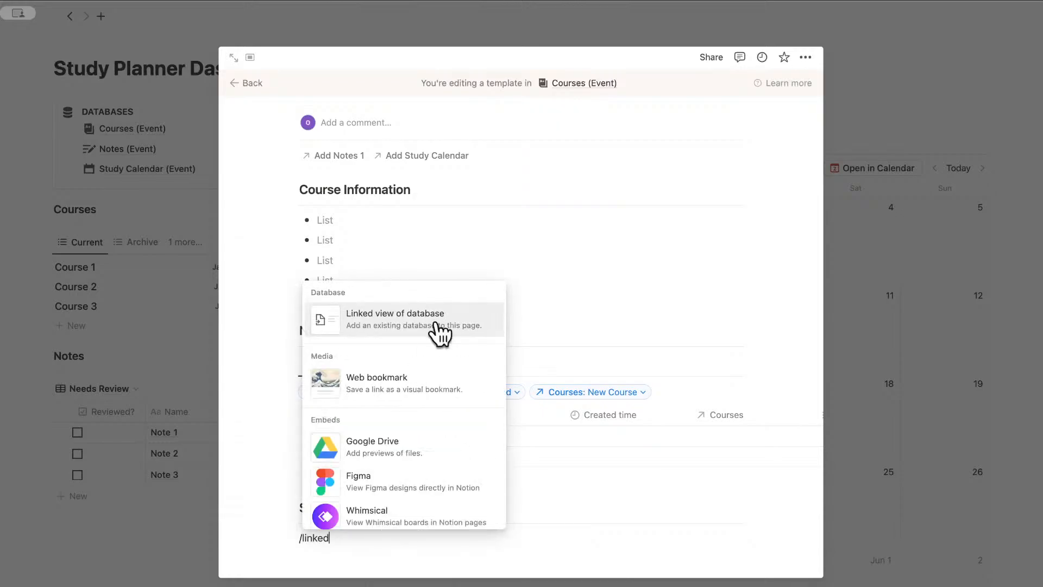
pyautogui.click(396, 321)
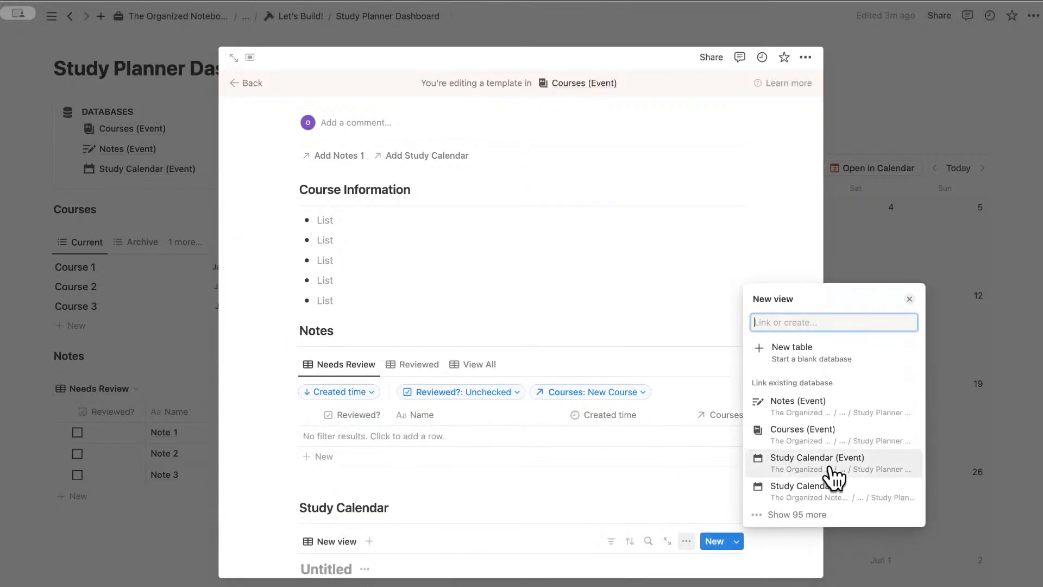
pyautogui.click(811, 471)
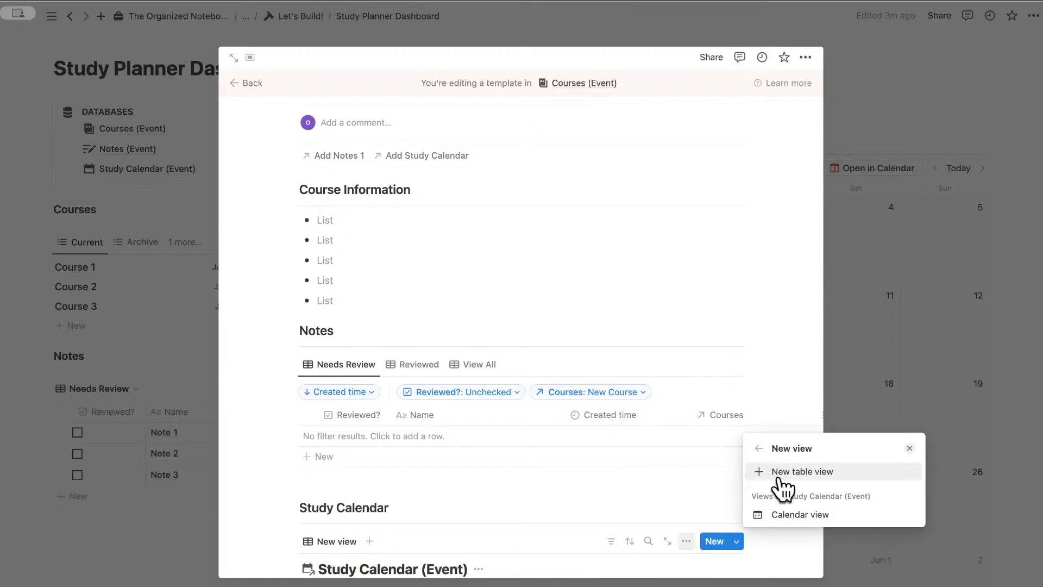
pyautogui.click(796, 514)
pyautogui.click(643, 486)
pyautogui.scroll(-5, 644, 487)
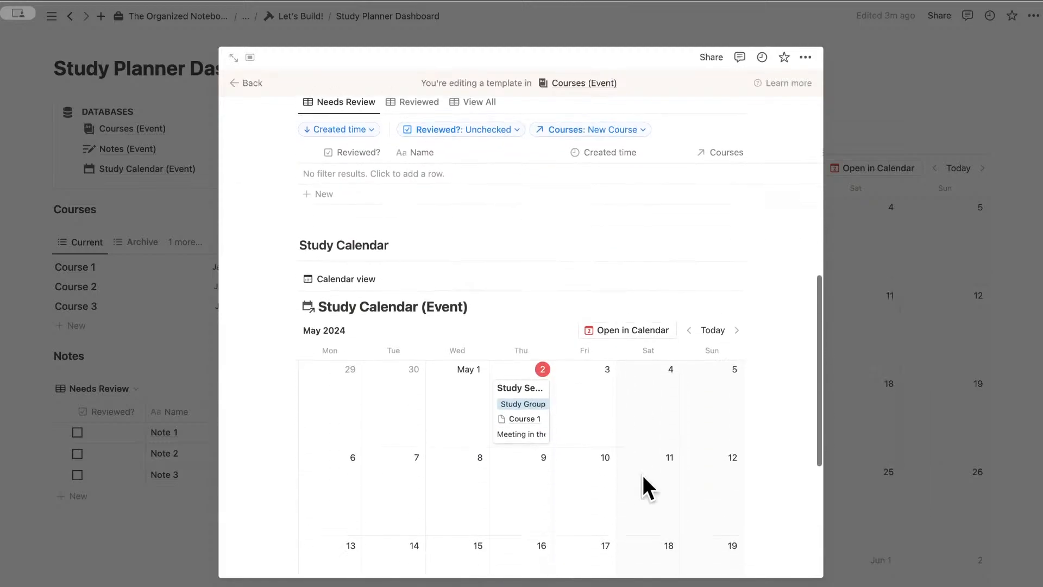
pyautogui.click(478, 307)
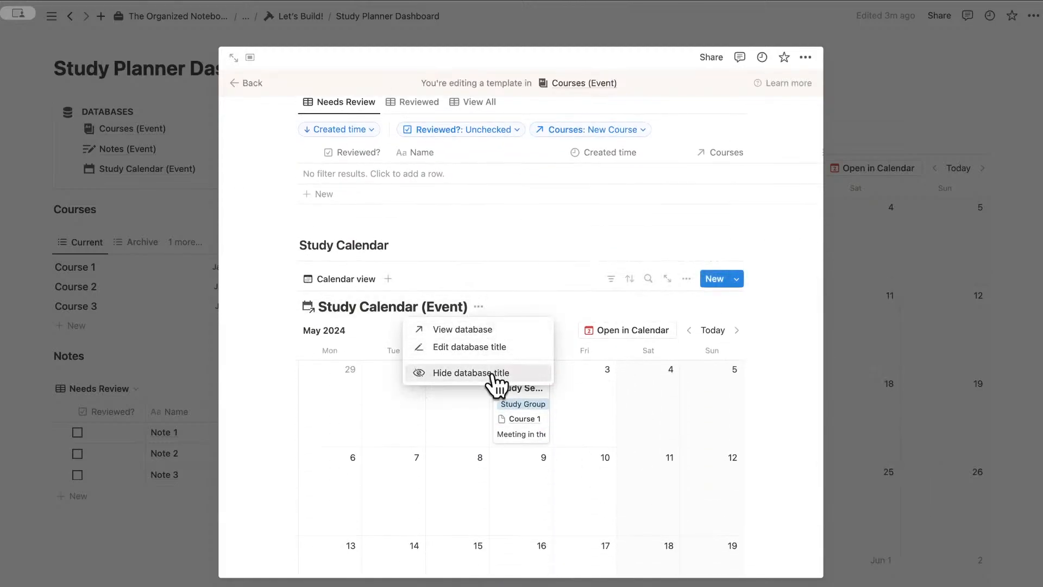
pyautogui.click(492, 373)
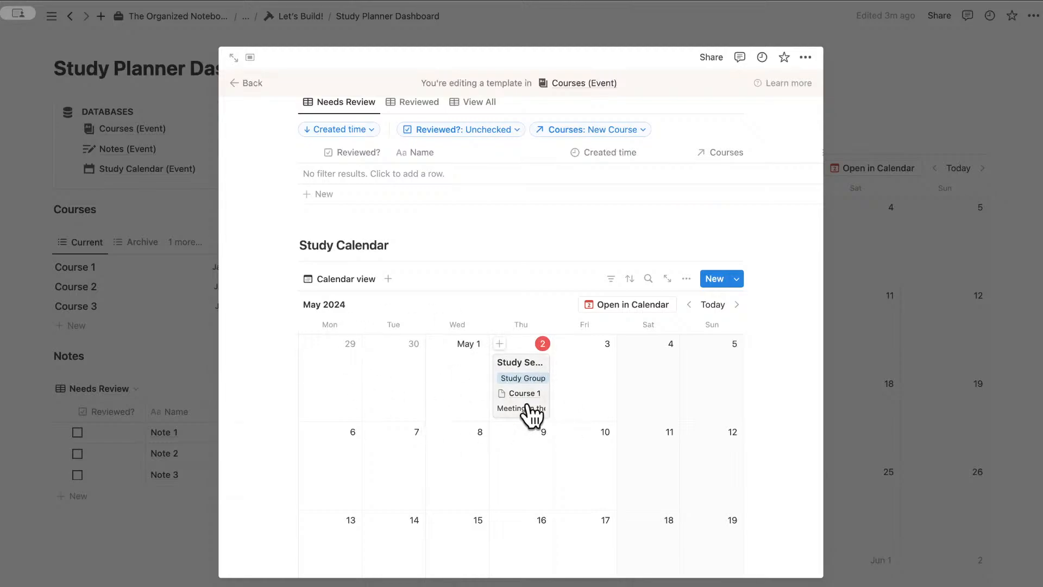
# Step: Filter the template's study calendar to Courses containing New Course, and save the filter for everyone
pyautogui.scroll(10, 470, 359)
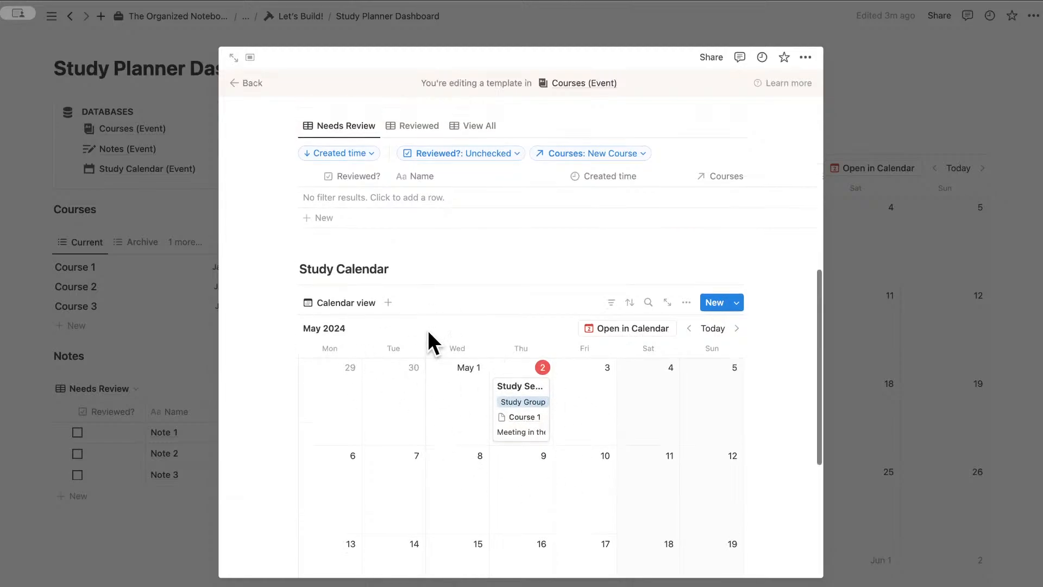
pyautogui.scroll(-15, 517, 232)
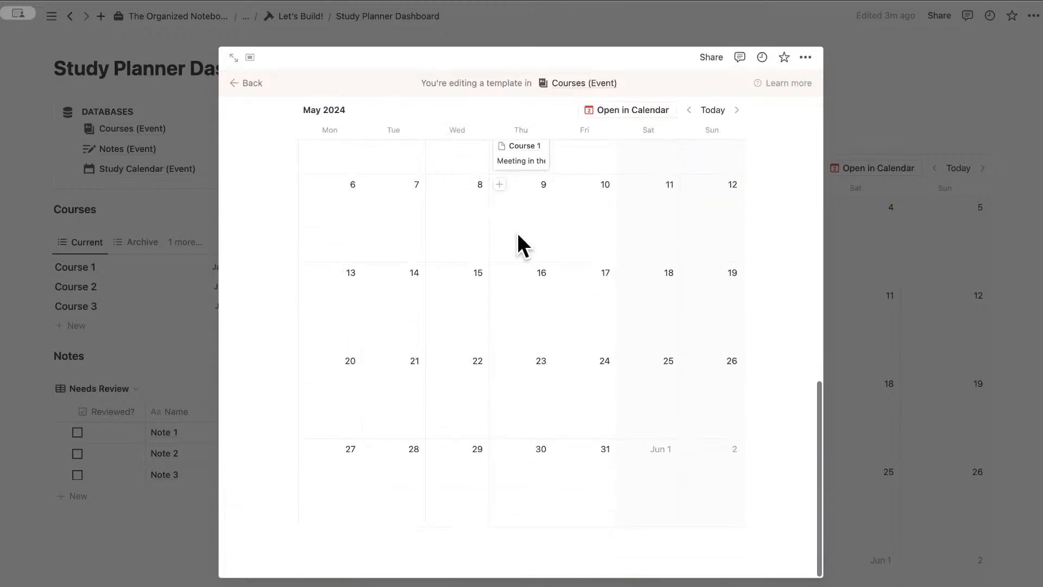
pyautogui.scroll(3, 517, 232)
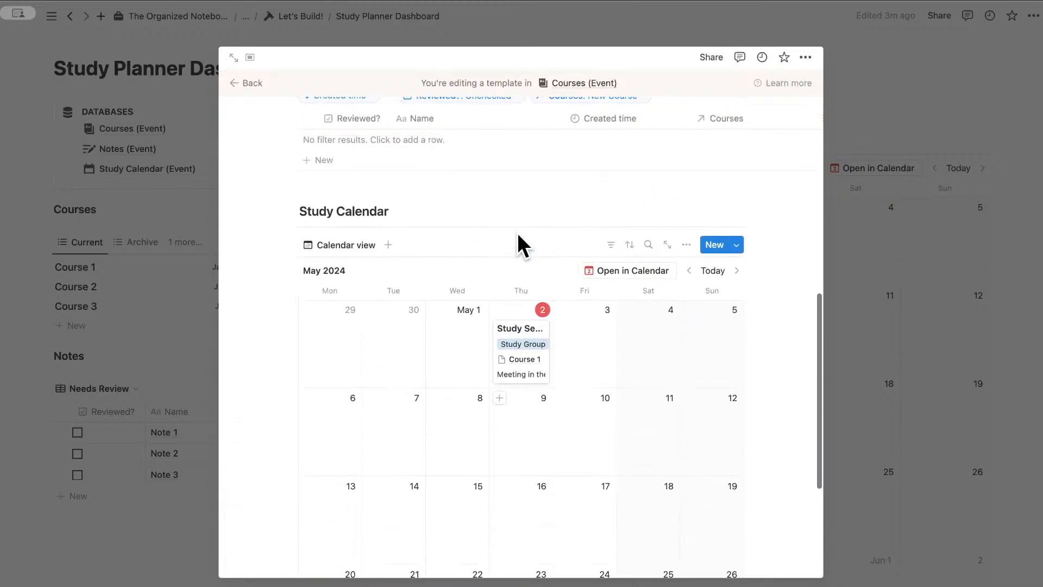
pyautogui.click(612, 244)
pyautogui.click(601, 314)
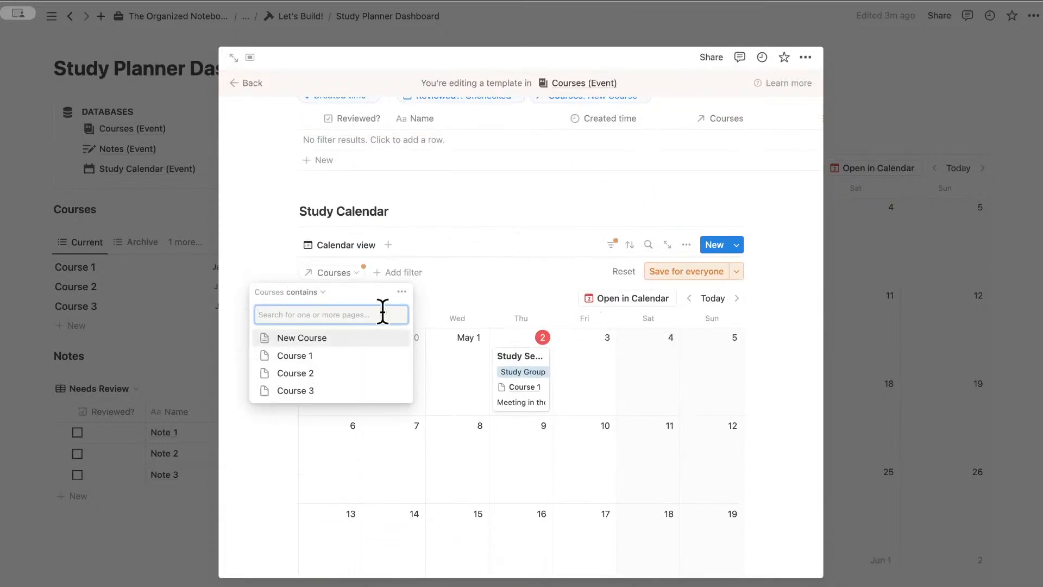
pyautogui.click(348, 340)
pyautogui.click(659, 278)
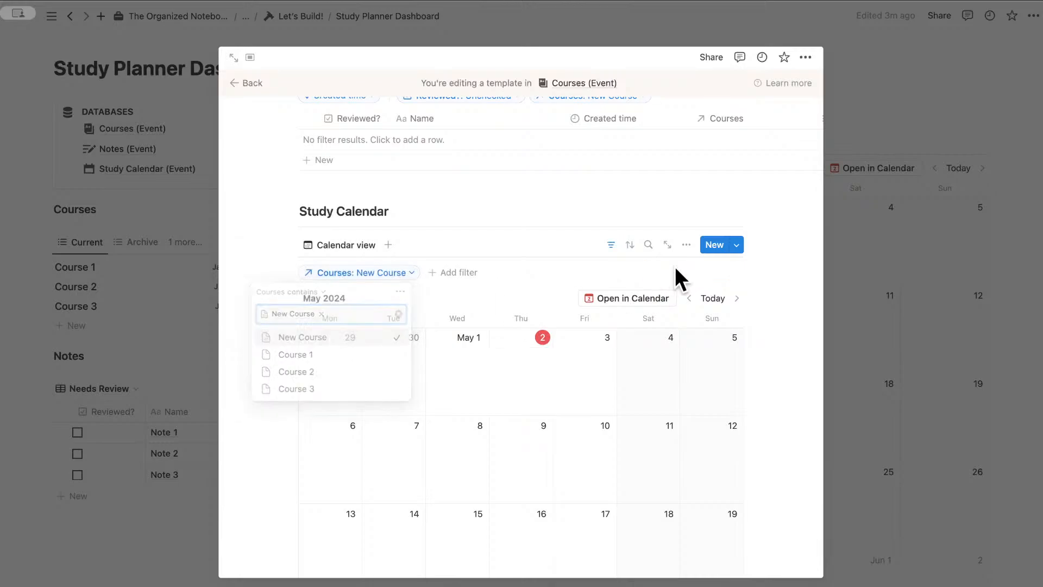
# Step: Leave the template, open Course 1 from the Current courses, apply the New Course template to it, and check its notes and calendar
pyautogui.scroll(15, 563, 334)
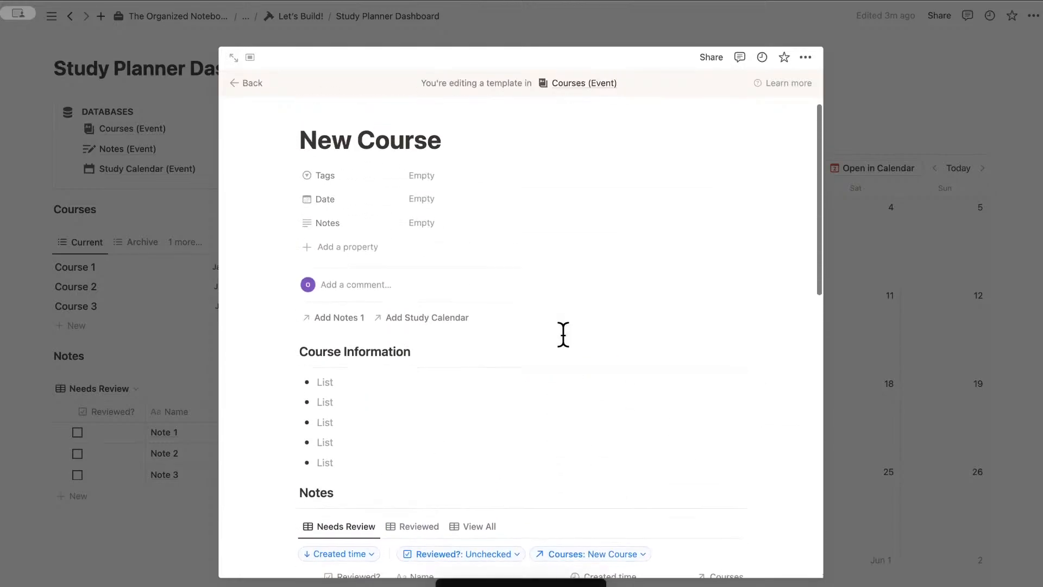
pyautogui.scroll(-10, 454, 252)
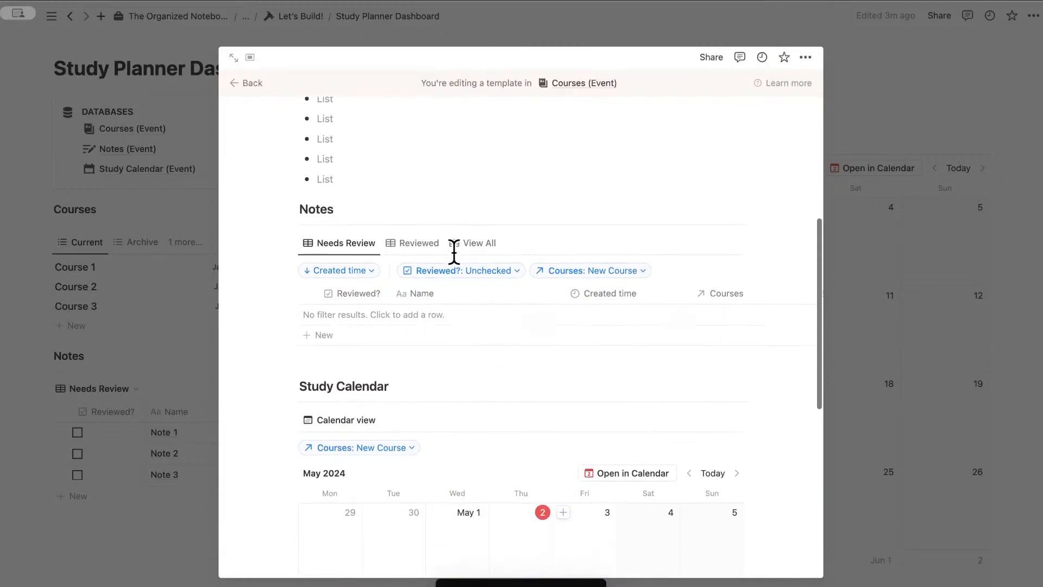
pyautogui.scroll(-3, 480, 400)
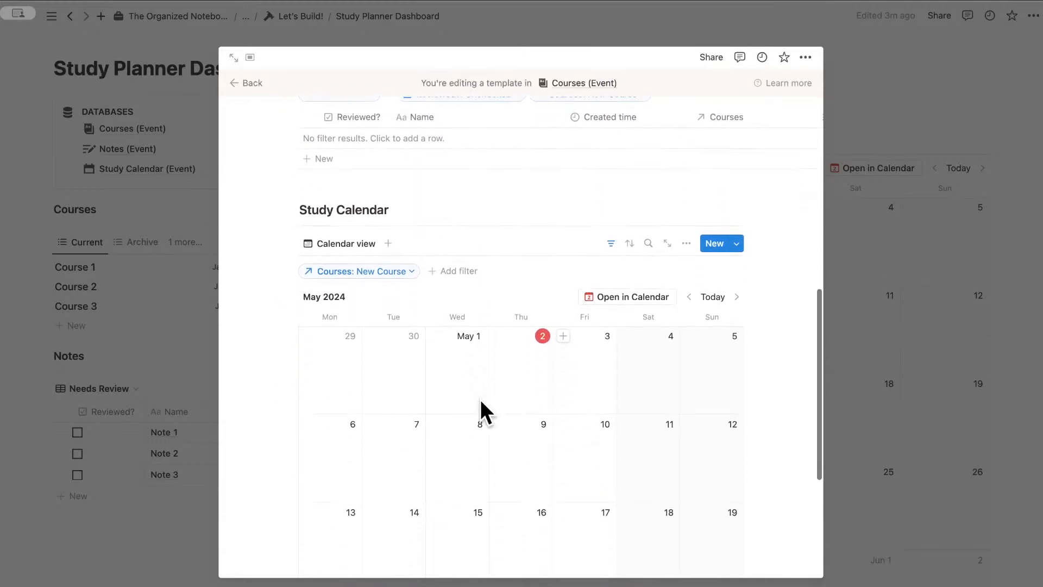
pyautogui.scroll(8, 480, 410)
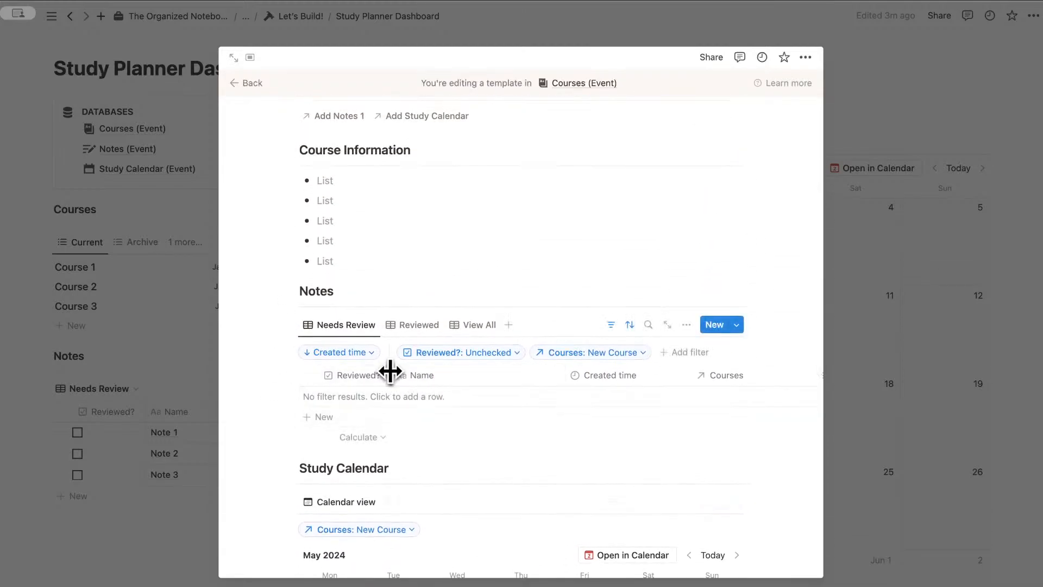
pyautogui.scroll(5, 390, 372)
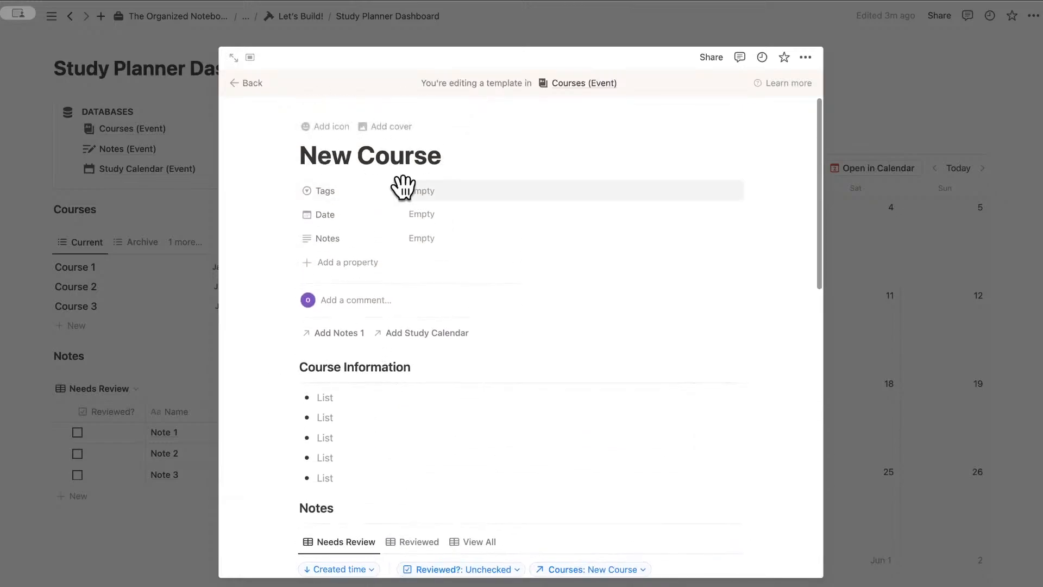
pyautogui.click(253, 83)
pyautogui.click(81, 270)
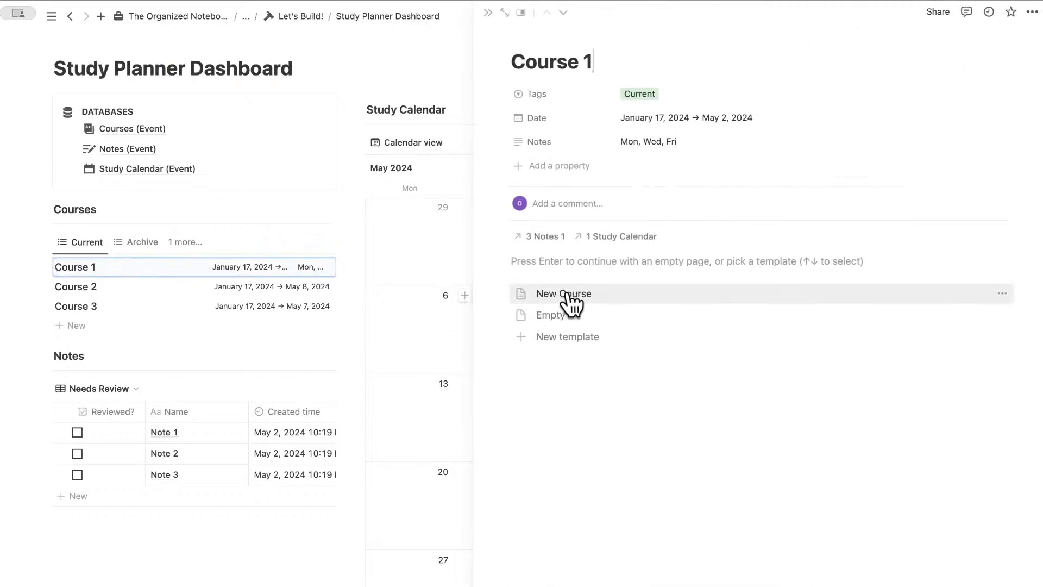
pyautogui.click(565, 297)
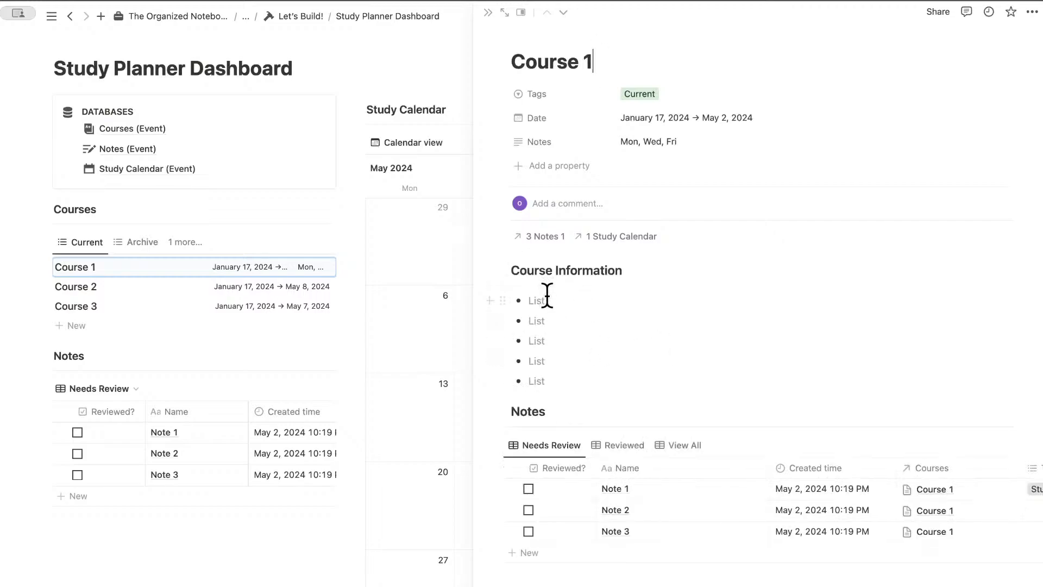
pyautogui.scroll(-4, 546, 311)
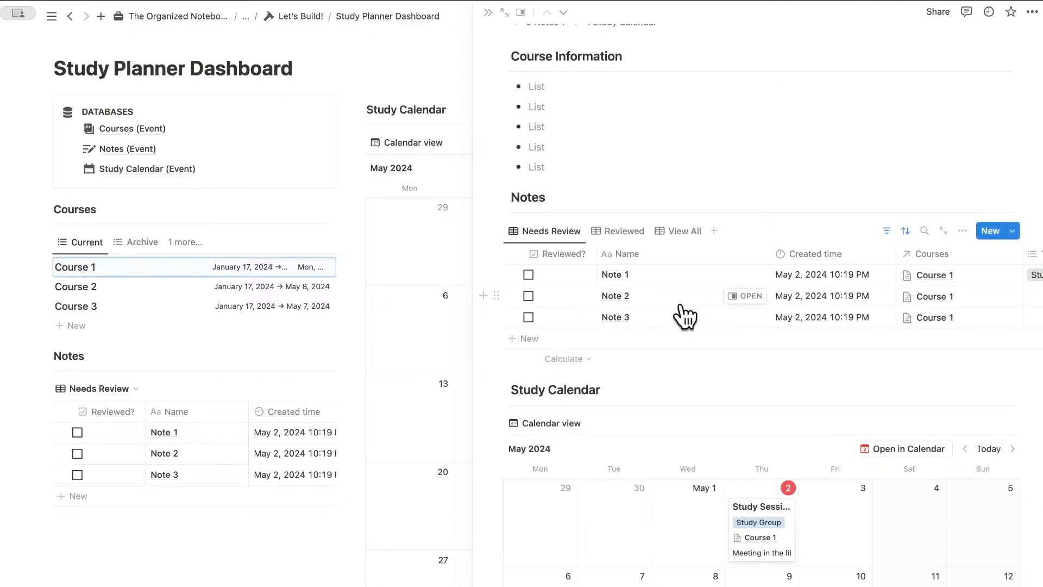
pyautogui.hscroll(3, 682, 314)
pyautogui.scroll(-5, 771, 348)
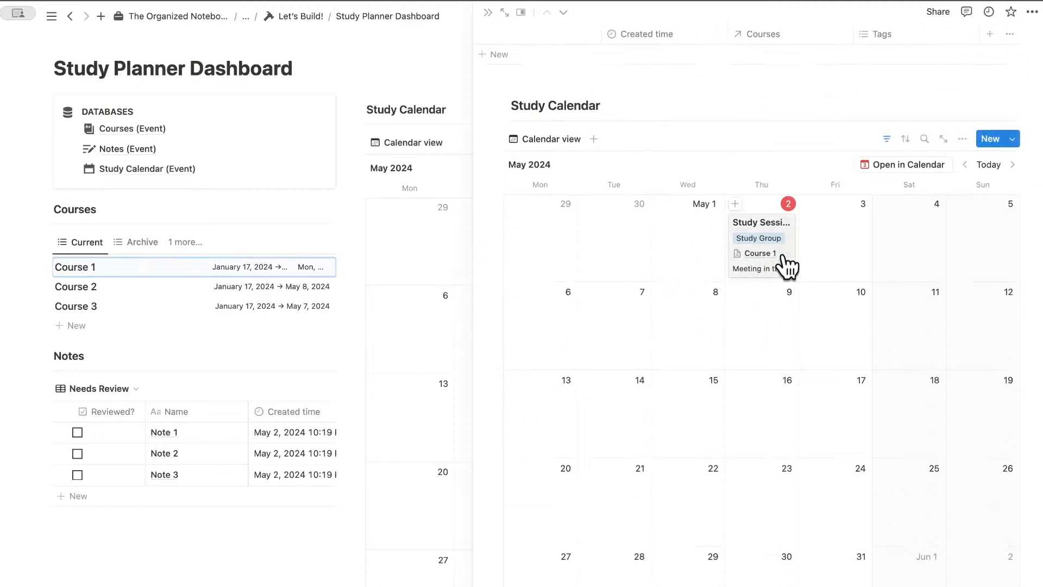
# Step: Close Course 1 and set the New Course template as the default for all views in Courses (Event)
pyautogui.scroll(5, 680, 180)
pyautogui.click(487, 13)
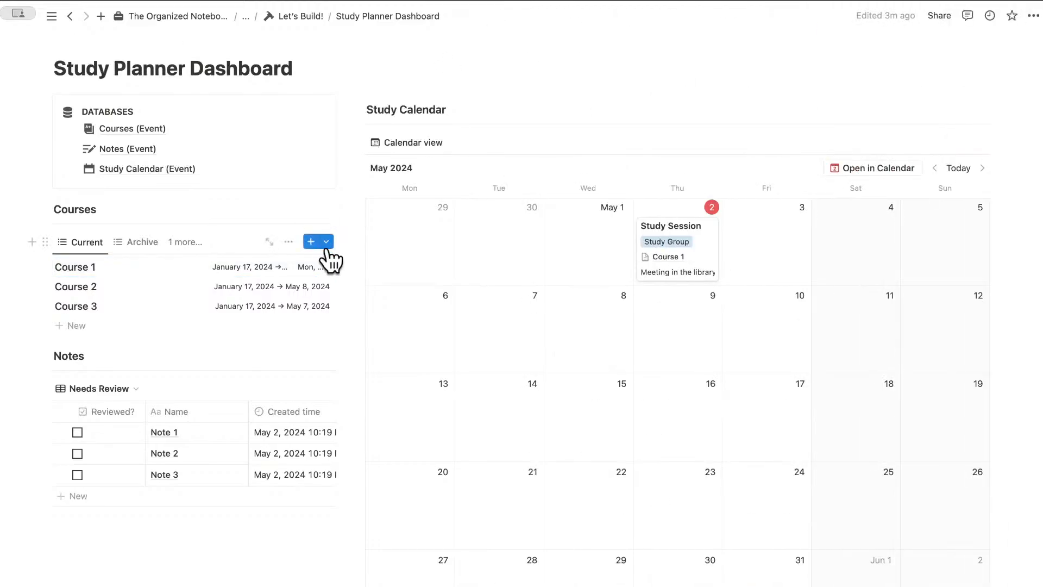
pyautogui.click(326, 242)
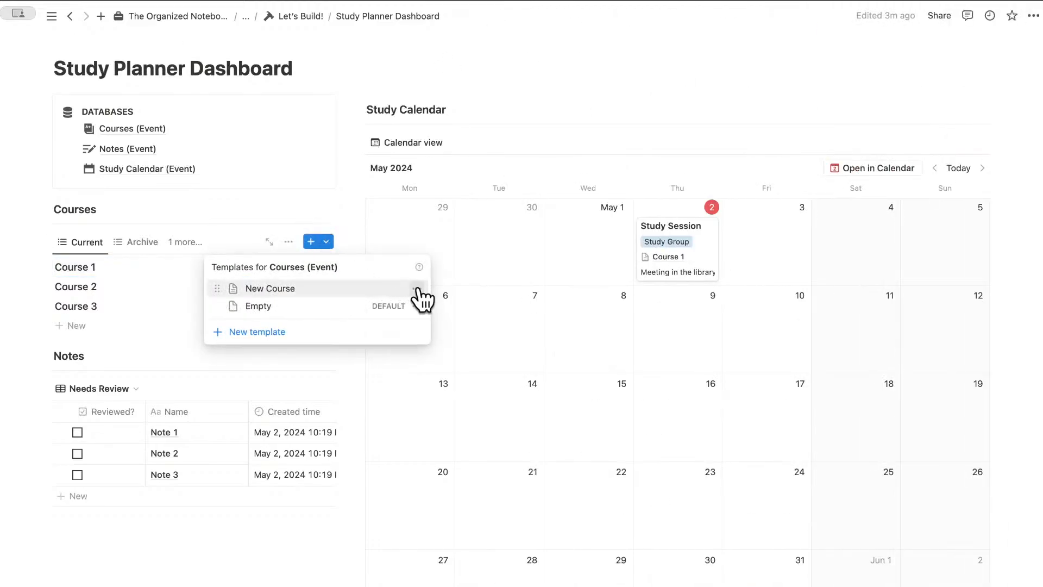
pyautogui.click(416, 288)
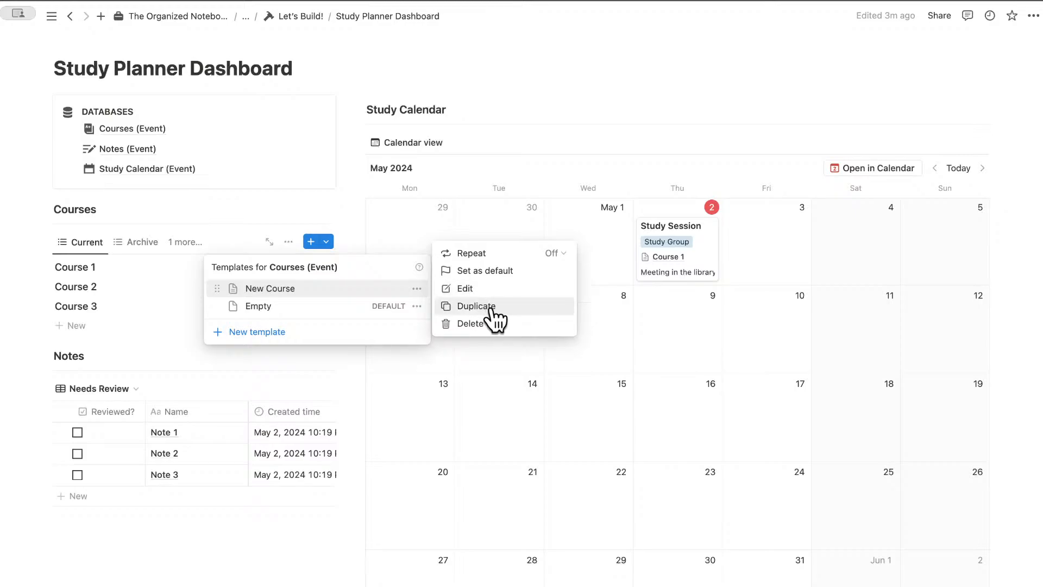
pyautogui.click(493, 271)
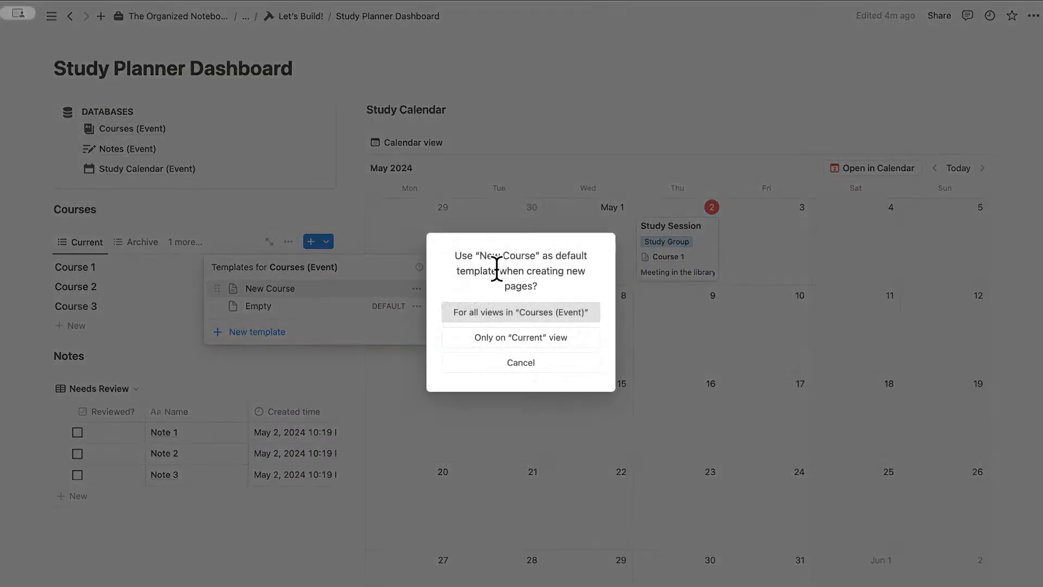
pyautogui.click(522, 315)
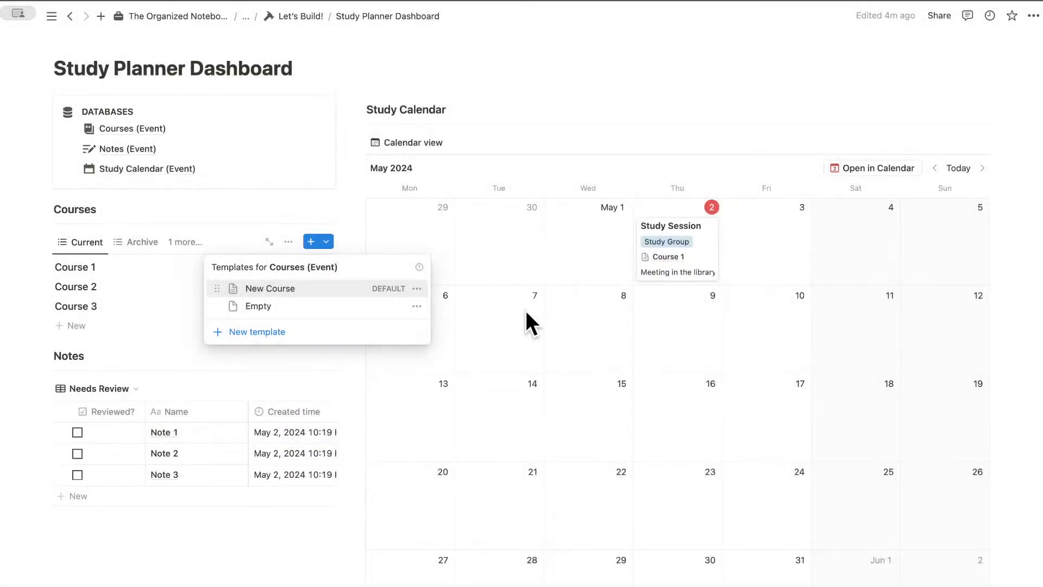
pyautogui.click(355, 218)
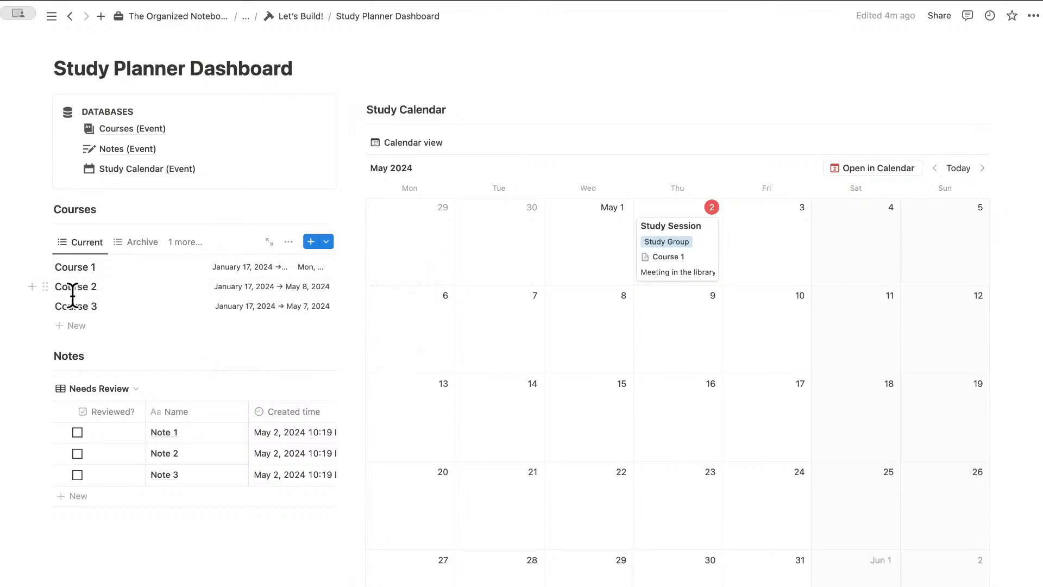
# Step: Open Course 2 from the Current courses, apply the New Course template to it, and look over its sections
pyautogui.click(94, 294)
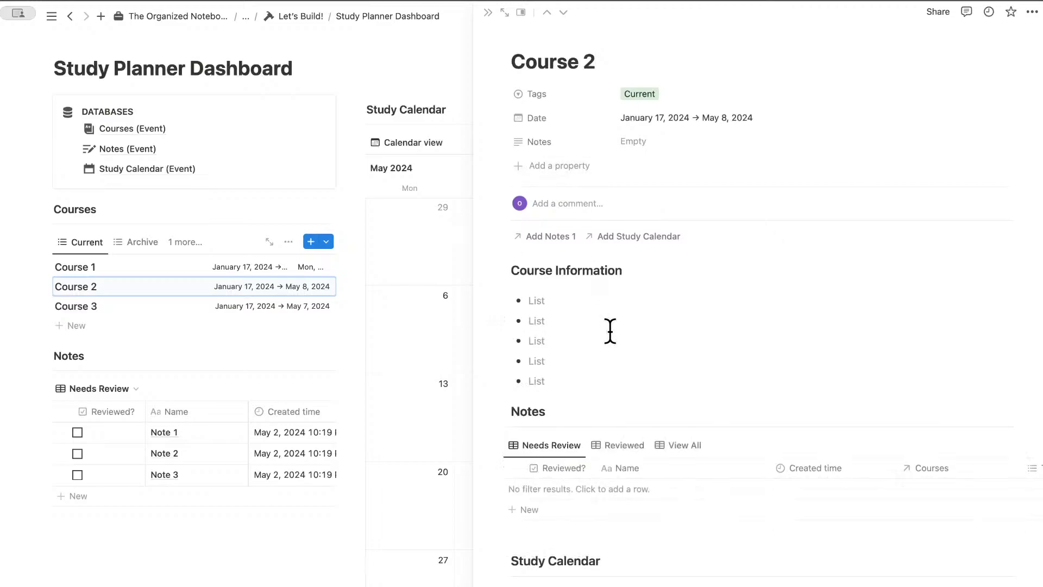
pyautogui.scroll(-3, 613, 338)
pyautogui.scroll(3, 576, 324)
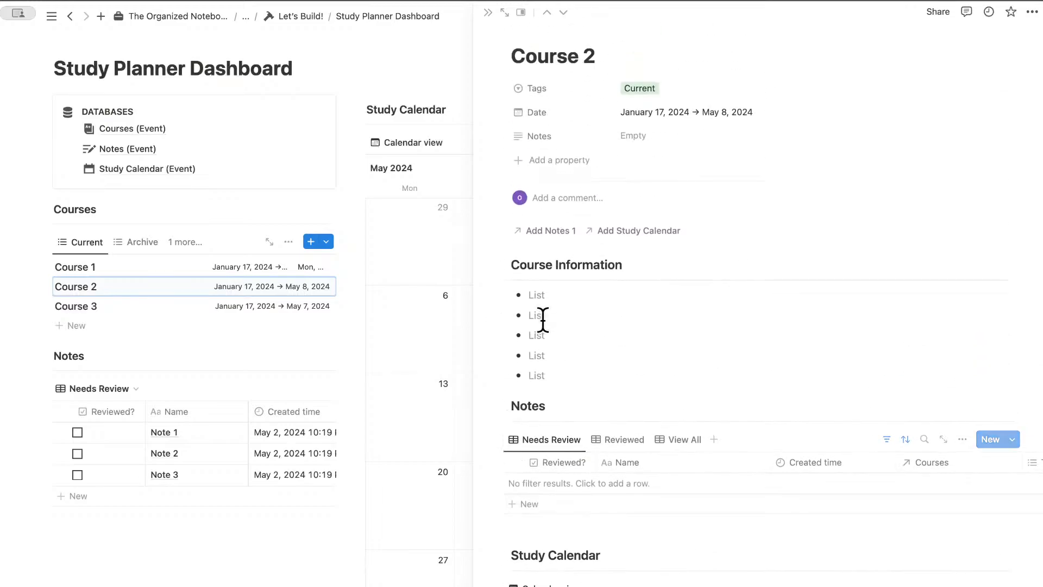
pyautogui.scroll(-5, 587, 206)
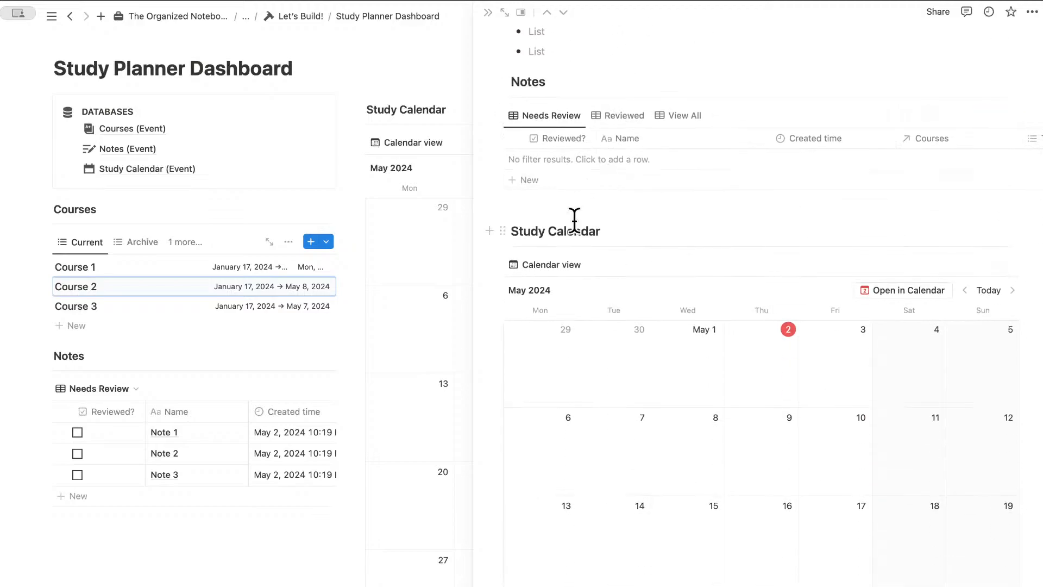
# Step: Add a note named Notes about Course 2 to Course 2's Needs Review notes, and check its course link
pyautogui.click(535, 181)
pyautogui.write('No')
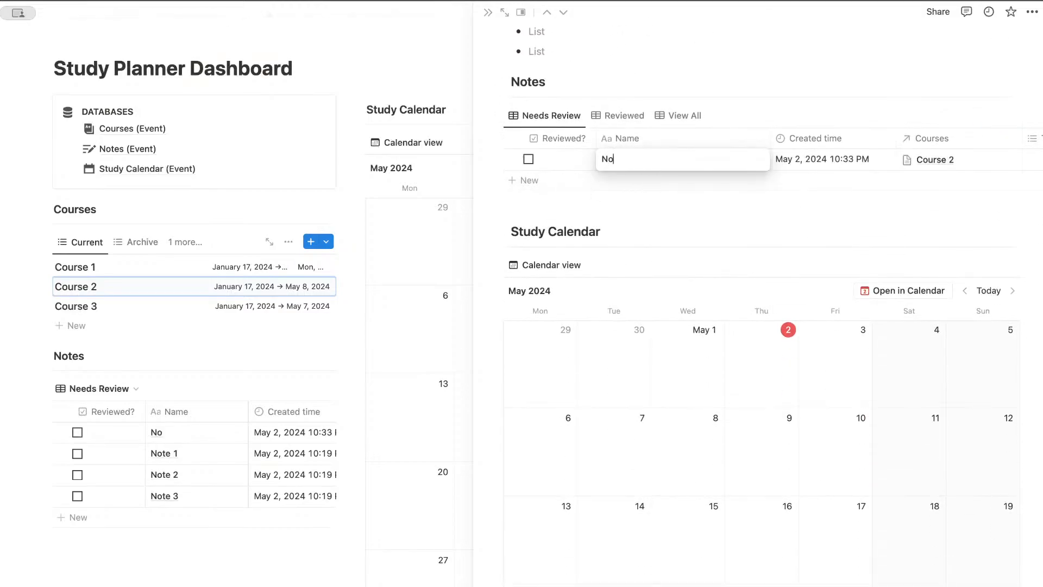
pyautogui.write('tes about Course')
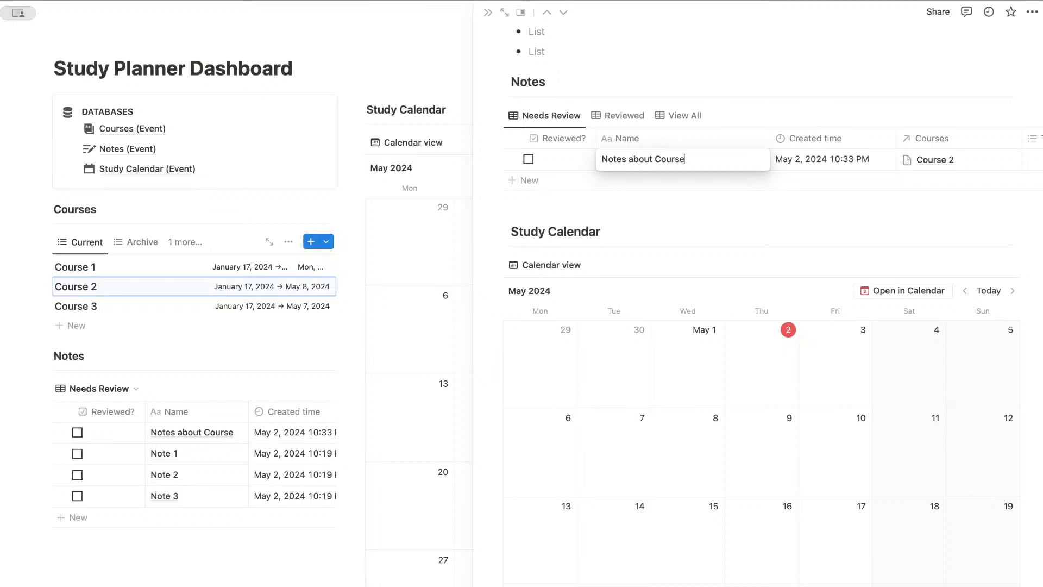
pyautogui.write(' 2')
pyautogui.press('Escape')
pyautogui.hscroll(4, 798, 163)
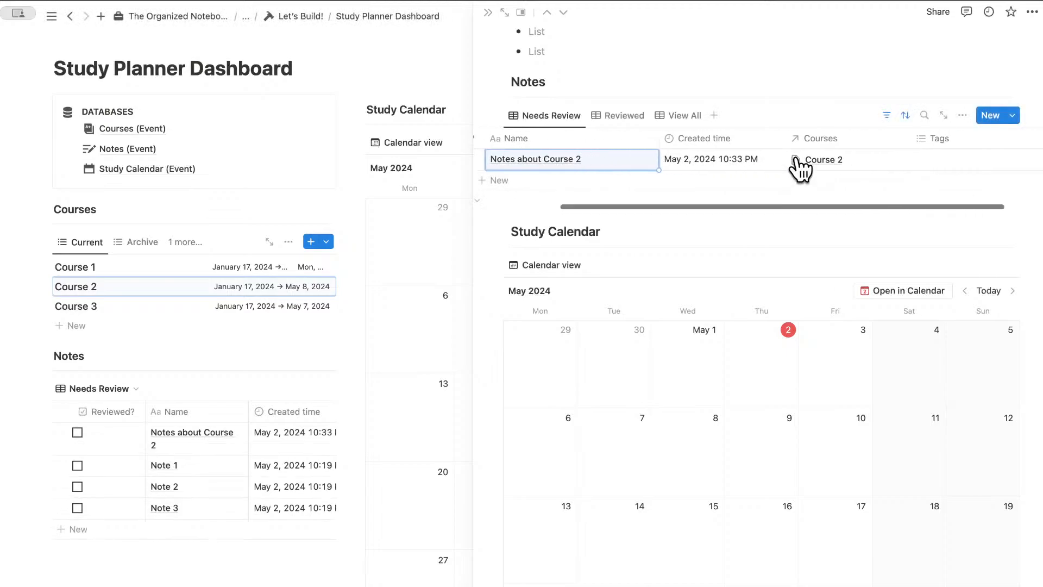
pyautogui.hscroll(2, 711, 168)
pyautogui.scroll(-1, 756, 177)
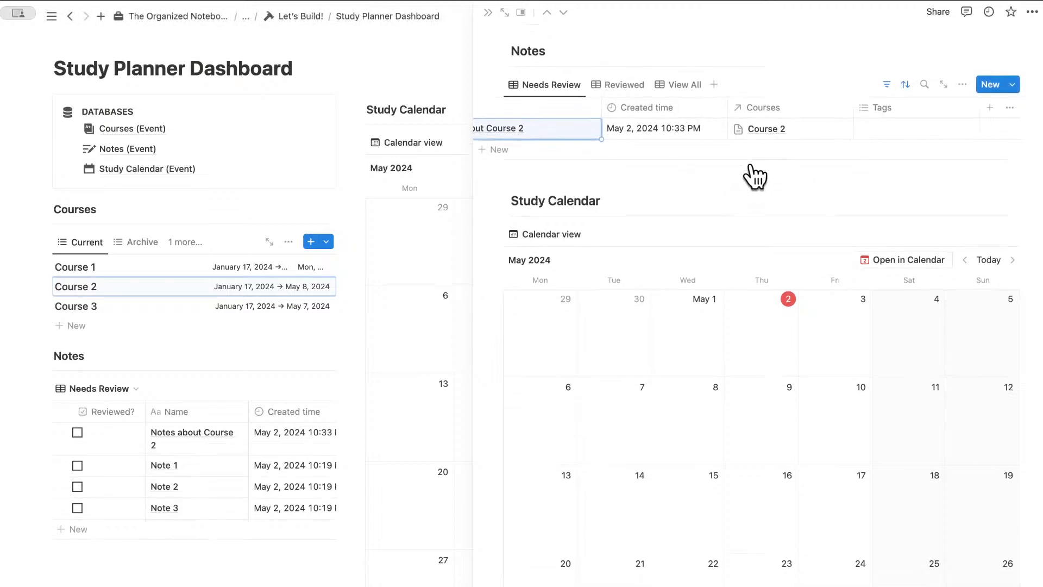
# Step: Add a Study Session on May 4, 2024 to Course 2's study calendar, tag it Study Group, and close it
pyautogui.scroll(-3, 755, 177)
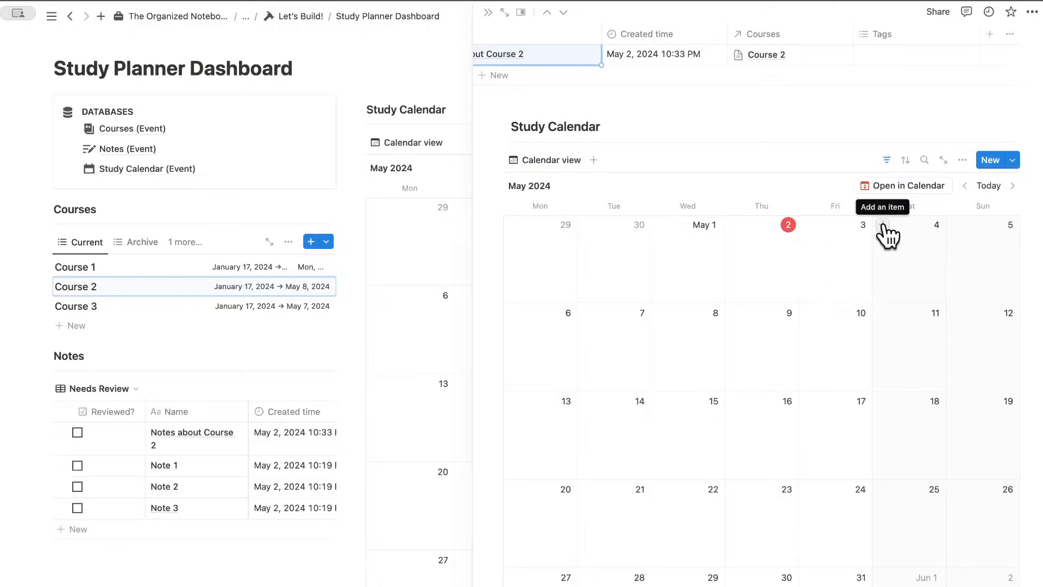
pyautogui.click(883, 225)
pyautogui.write('Study Session')
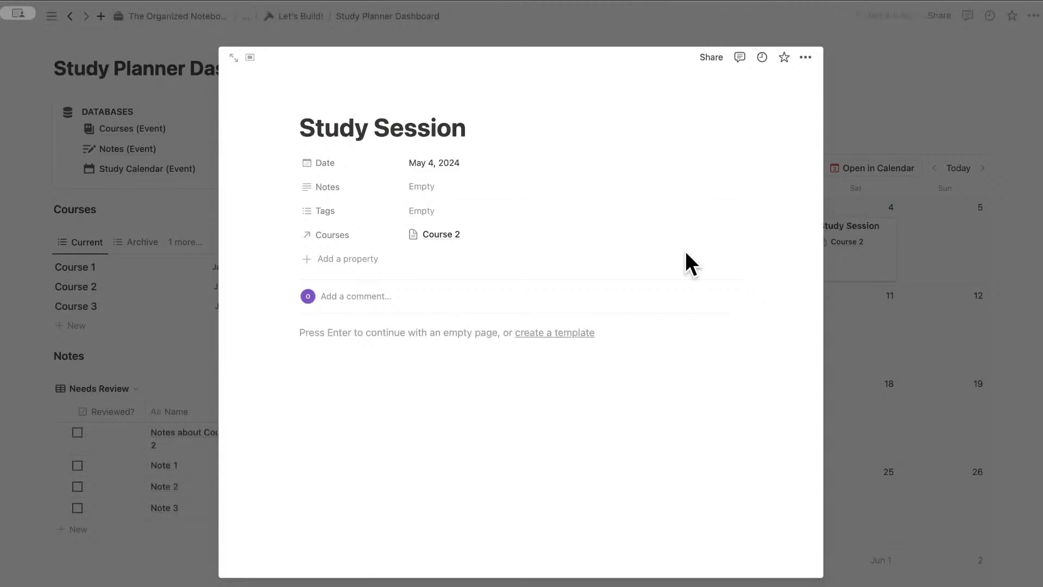
pyautogui.click(460, 210)
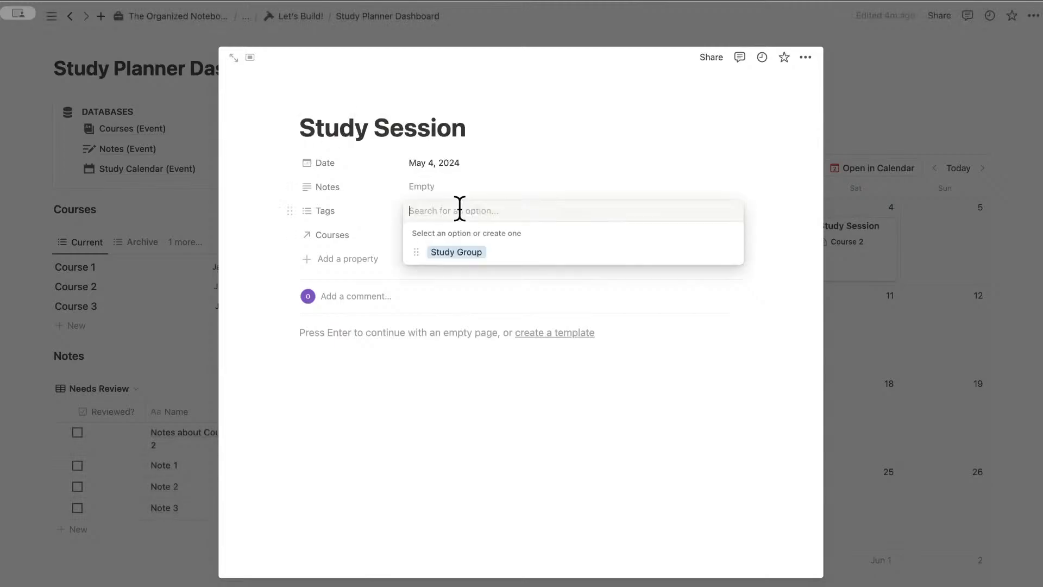
pyautogui.click(490, 253)
pyautogui.click(492, 194)
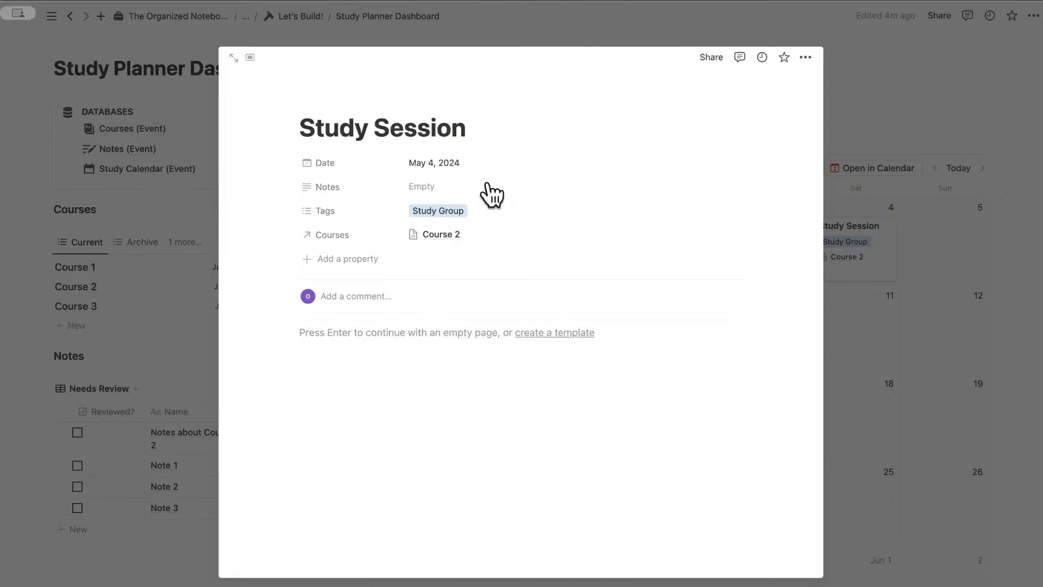
pyautogui.click(207, 317)
# Step: Examine the dashboard's notes with their linked courses, the study calendar entries, and the overall page layout
pyautogui.scroll(-2, 542, 380)
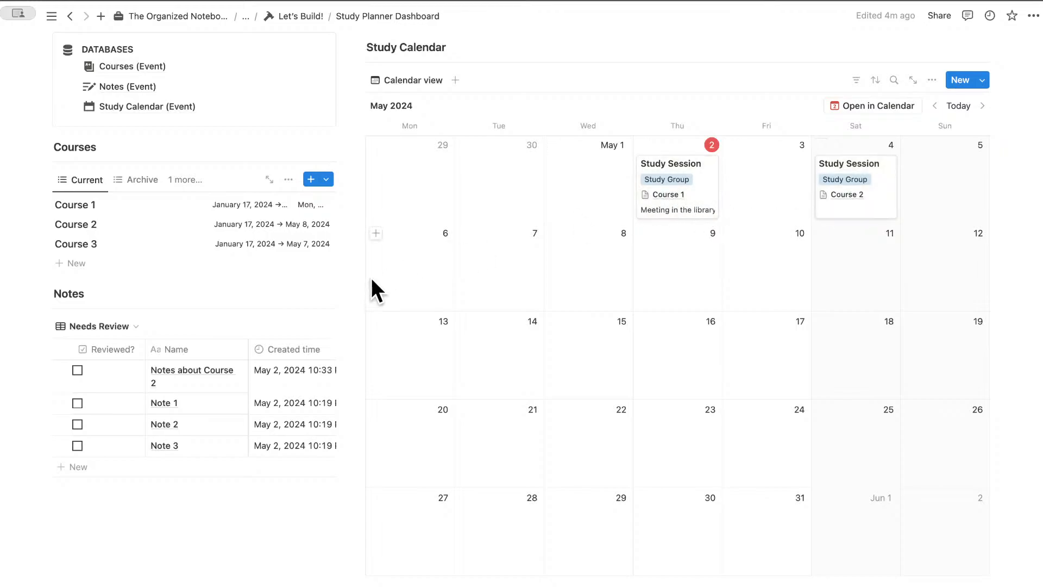
pyautogui.hscroll(1, 235, 401)
pyautogui.hscroll(3, 234, 399)
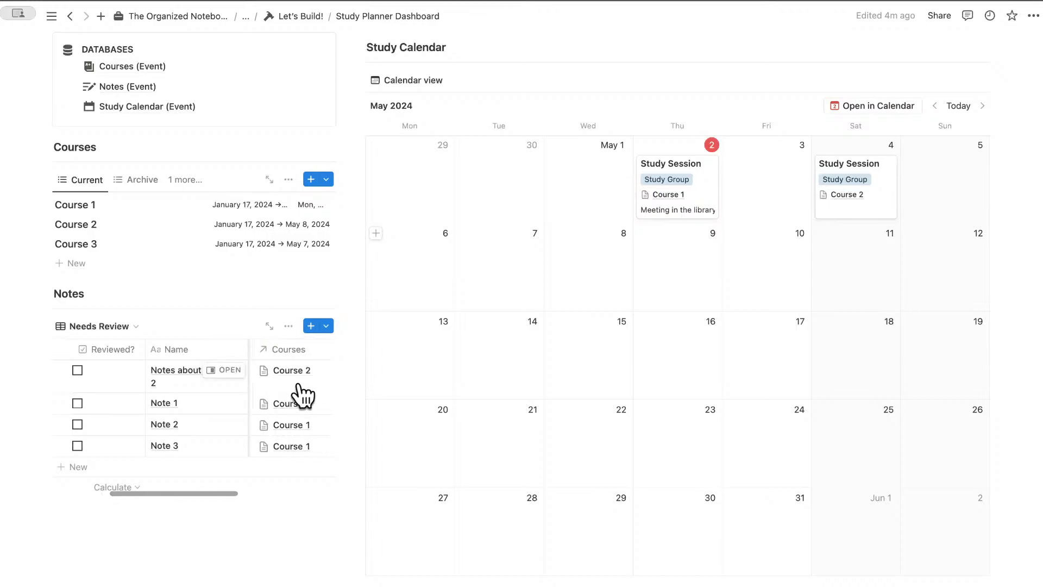
pyautogui.scroll(5, 300, 397)
pyautogui.scroll(-2, 299, 388)
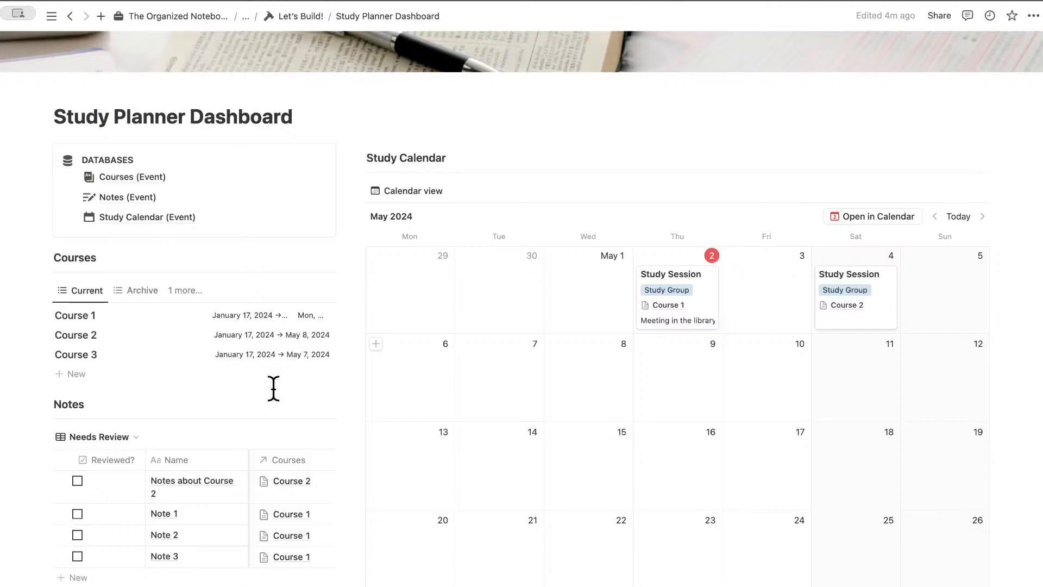
pyautogui.scroll(3, 300, 280)
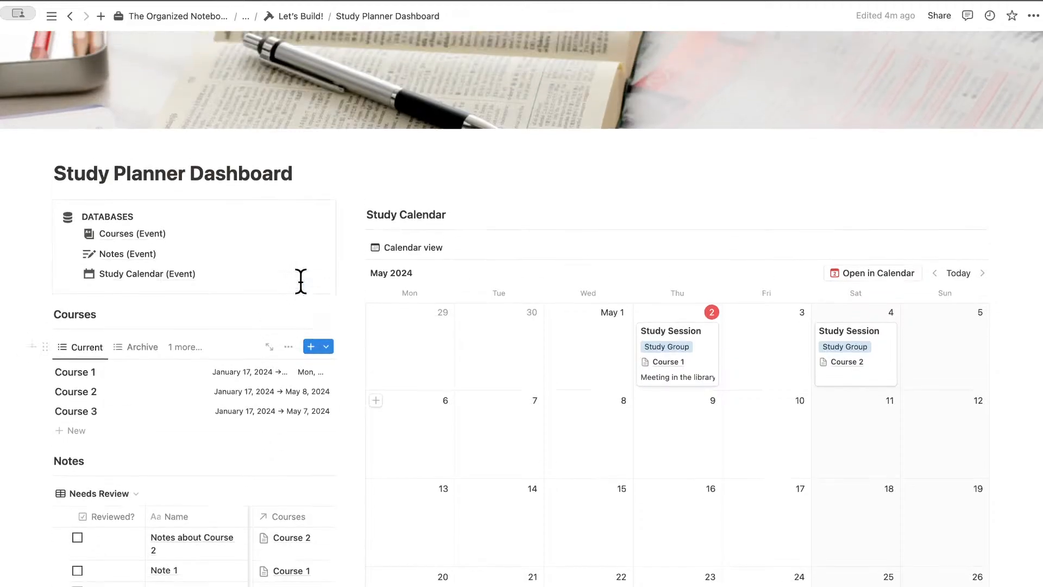
pyautogui.scroll(-2, 412, 382)
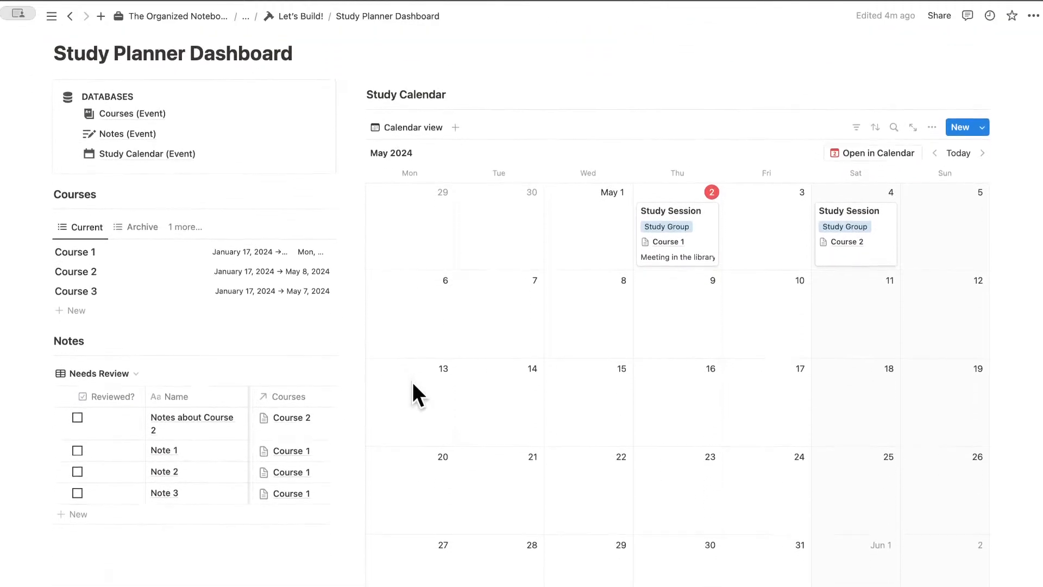
pyautogui.scroll(4, 373, 128)
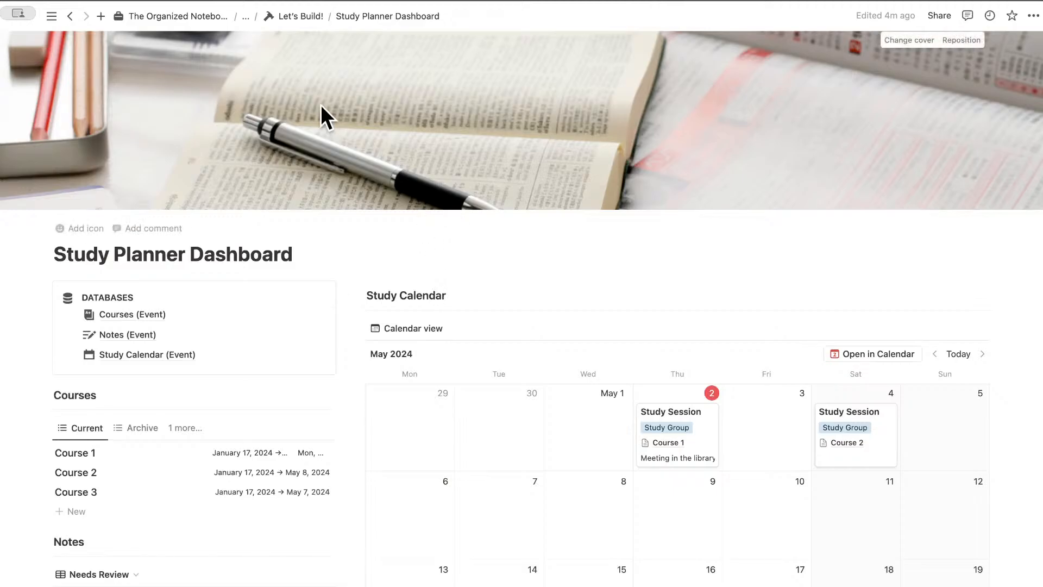
# Step: Go to the Let's Build! page and look through the Study Planner template links and the template preview section
pyautogui.click(300, 16)
pyautogui.scroll(-3, 419, 208)
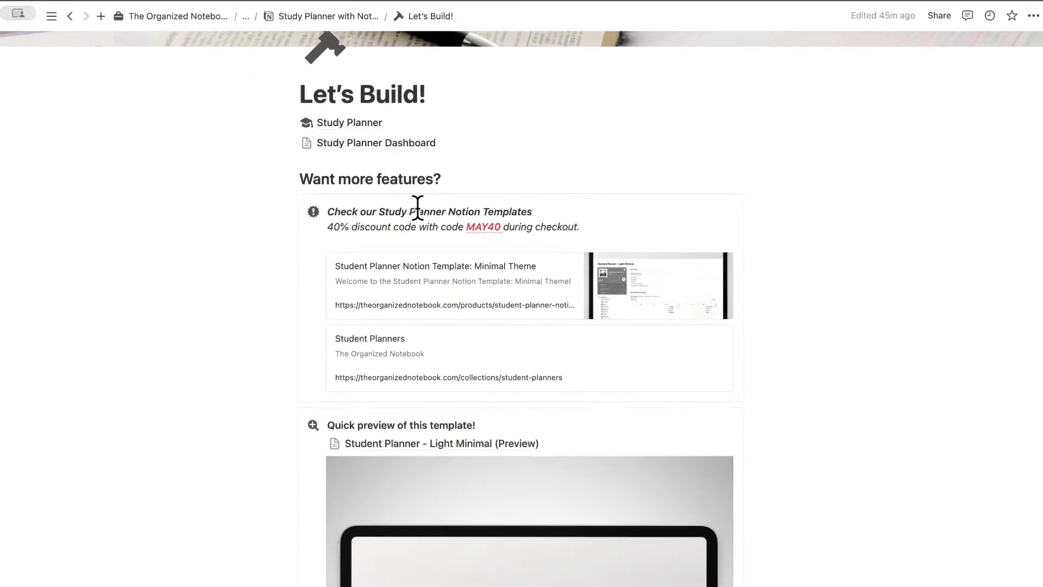
pyautogui.scroll(2, 418, 208)
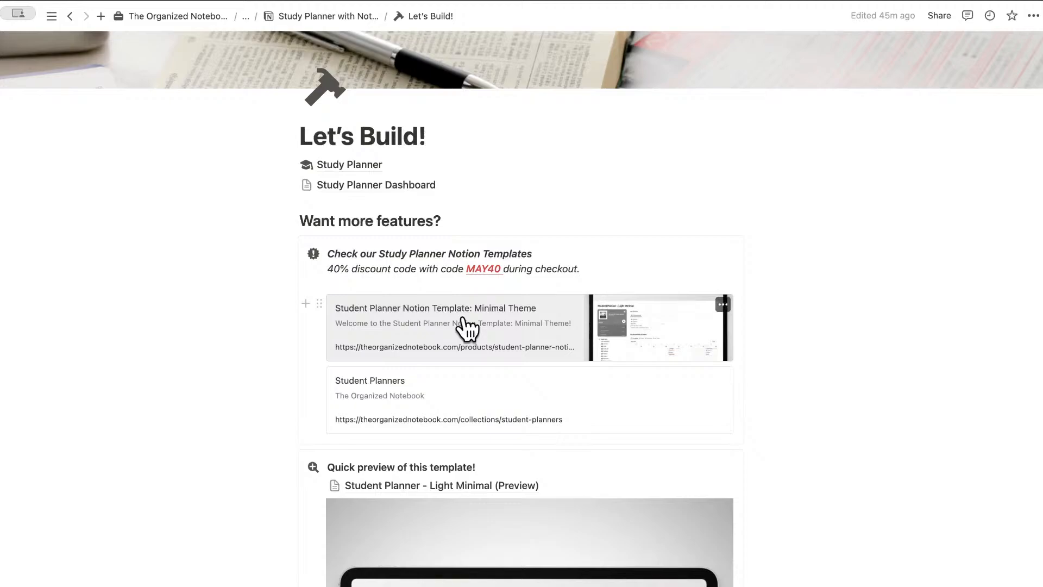
pyautogui.scroll(-5, 462, 326)
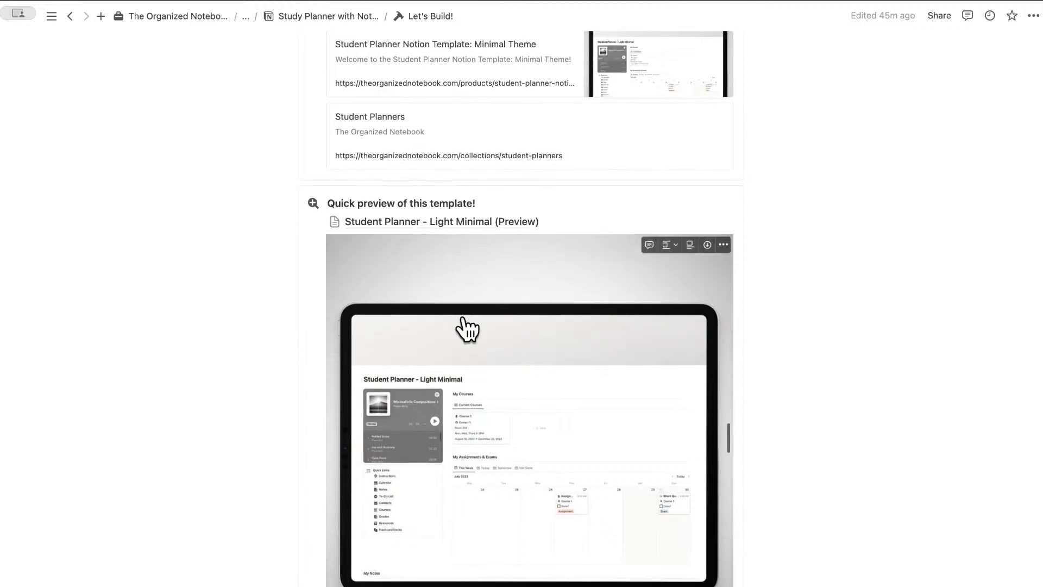
# Step: Open the Student Planner - Light Minimal (Preview) page and examine its courses, quick links, assignments and notes sections
pyautogui.click(446, 220)
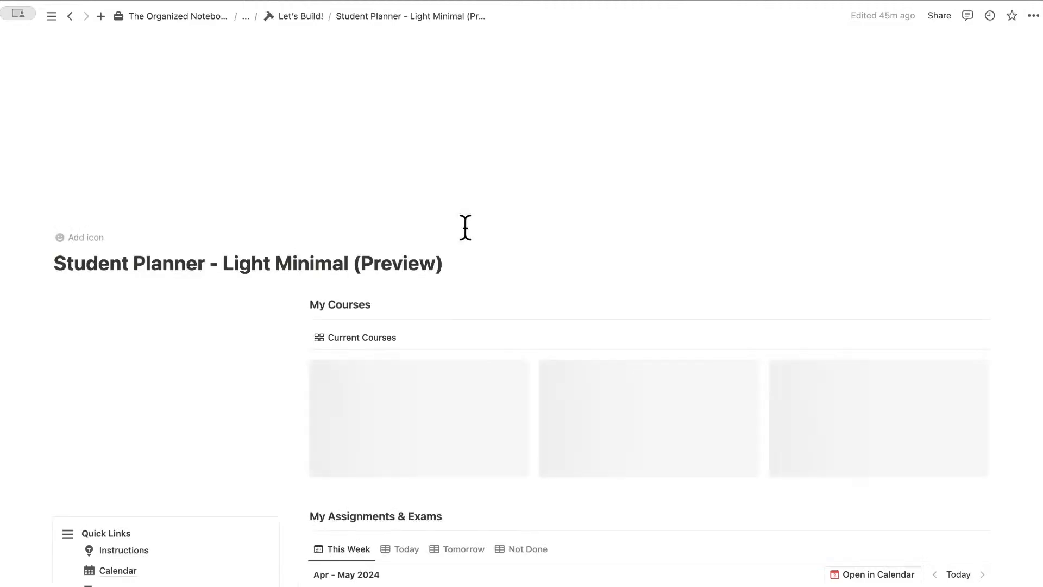
pyautogui.scroll(-2, 465, 226)
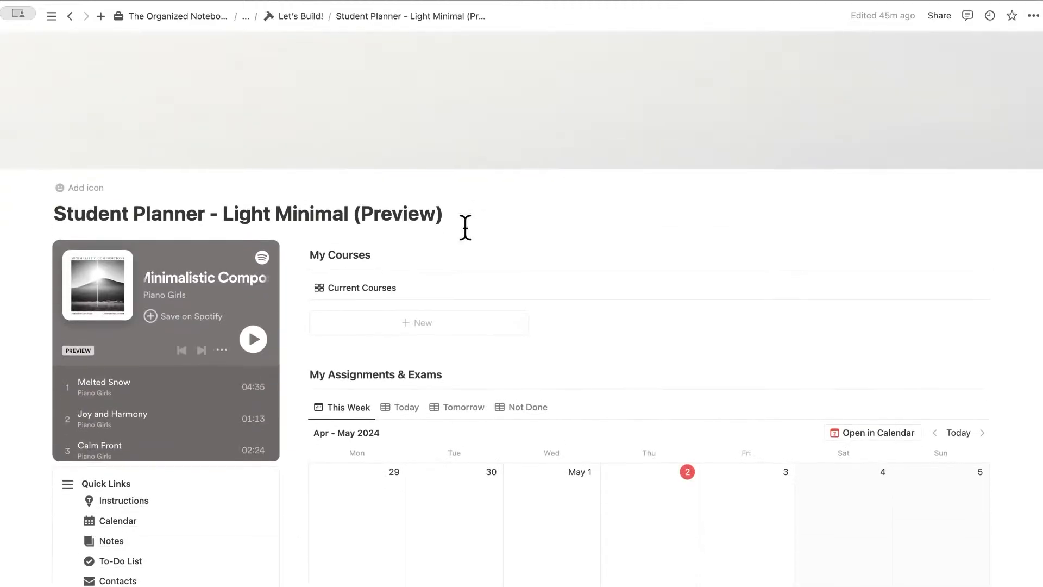
pyautogui.scroll(1, 347, 220)
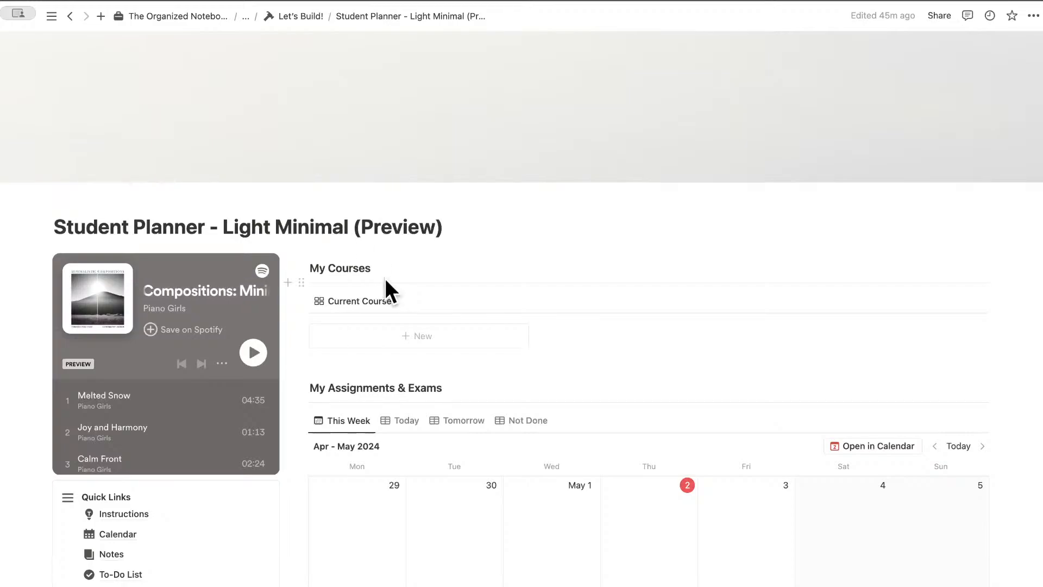
pyautogui.scroll(-5, 385, 278)
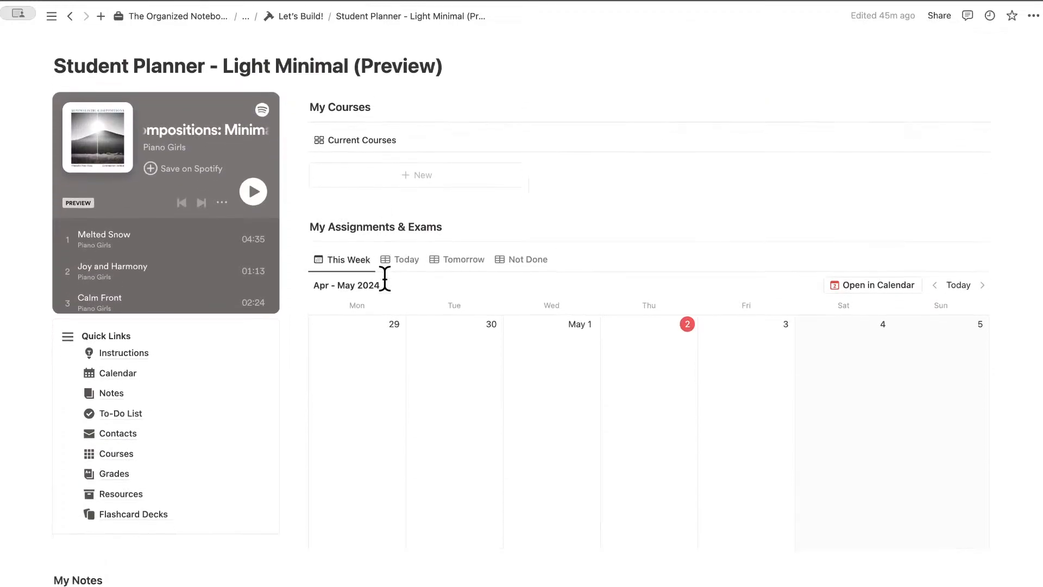
pyautogui.scroll(1, 385, 278)
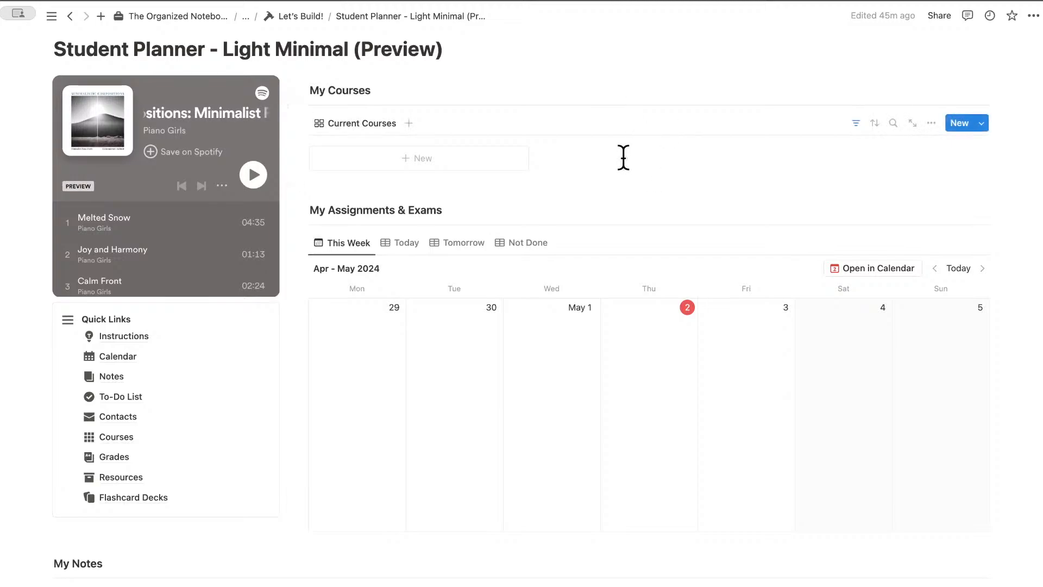
pyautogui.scroll(-2, 622, 156)
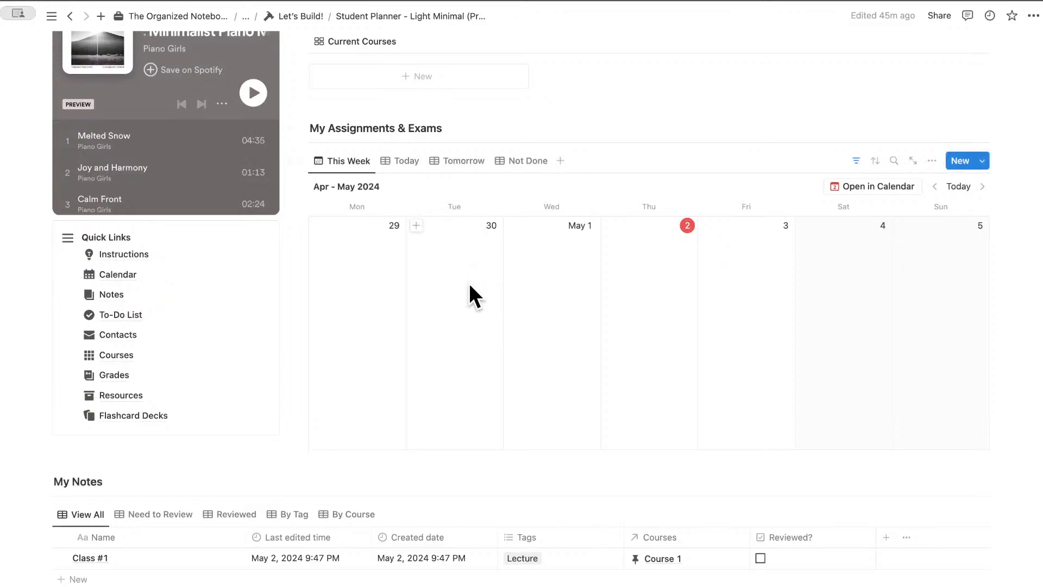
pyautogui.scroll(-7, 467, 330)
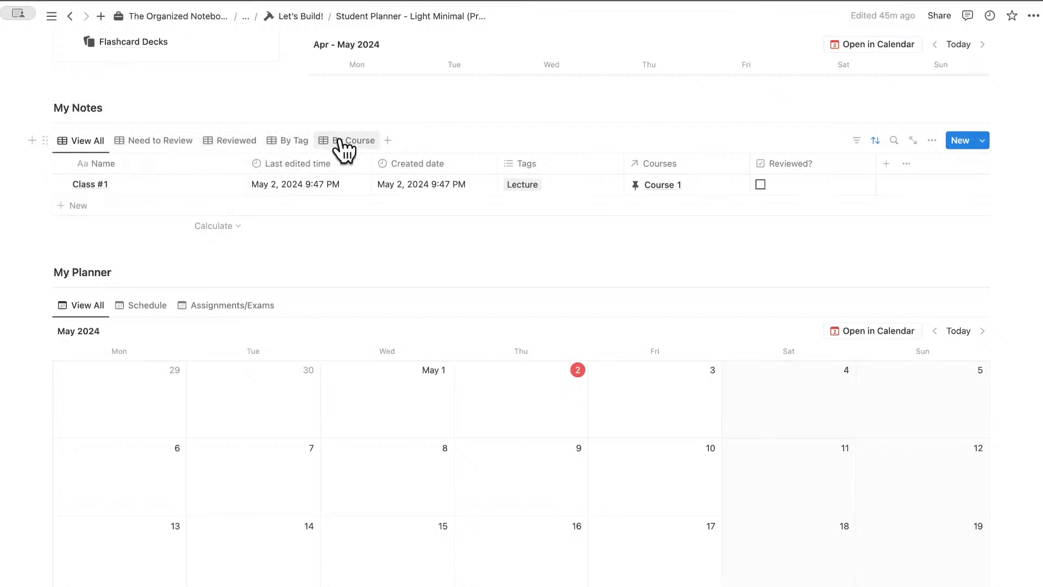
# Step: View the My Planner calendar in its Schedule and Assignments/Exams views, and return to View All
pyautogui.scroll(-4, 340, 195)
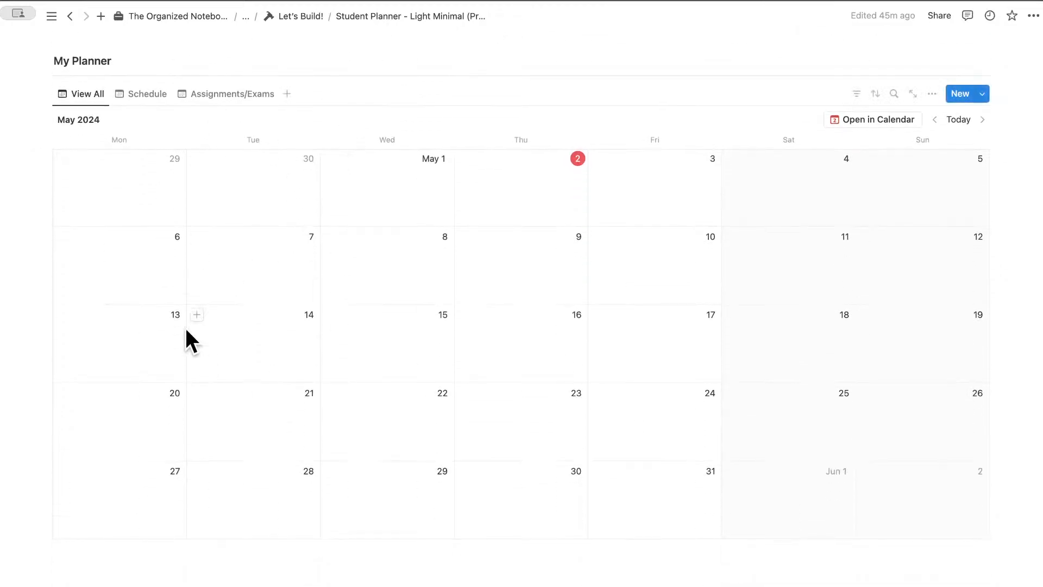
pyautogui.click(147, 97)
pyautogui.click(234, 96)
pyautogui.click(82, 96)
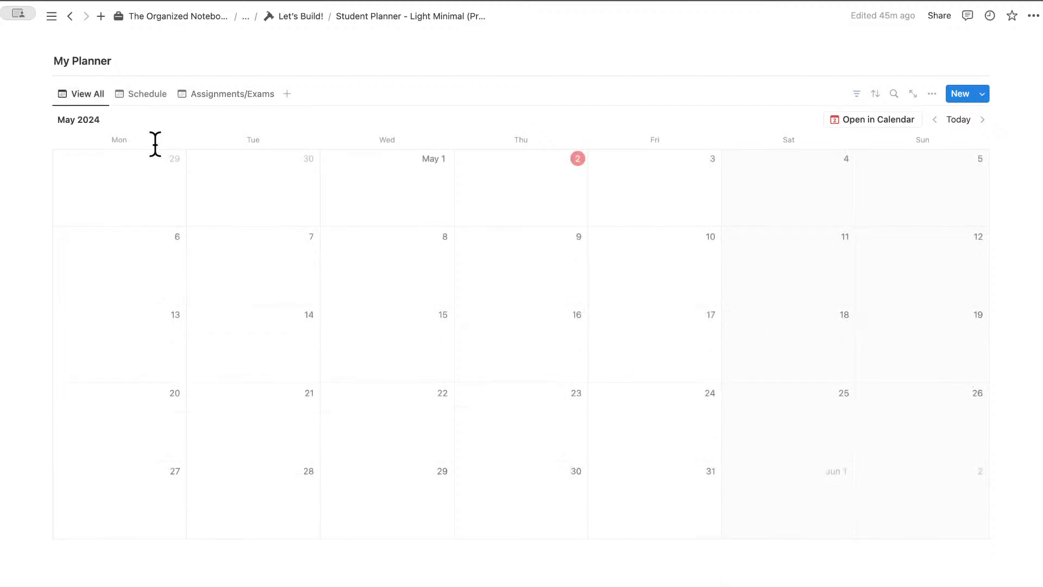
# Step: Open the Grades page from the planner's quick links, review the Course 1 scores table, and return to the Student Planner page
pyautogui.scroll(8, 159, 158)
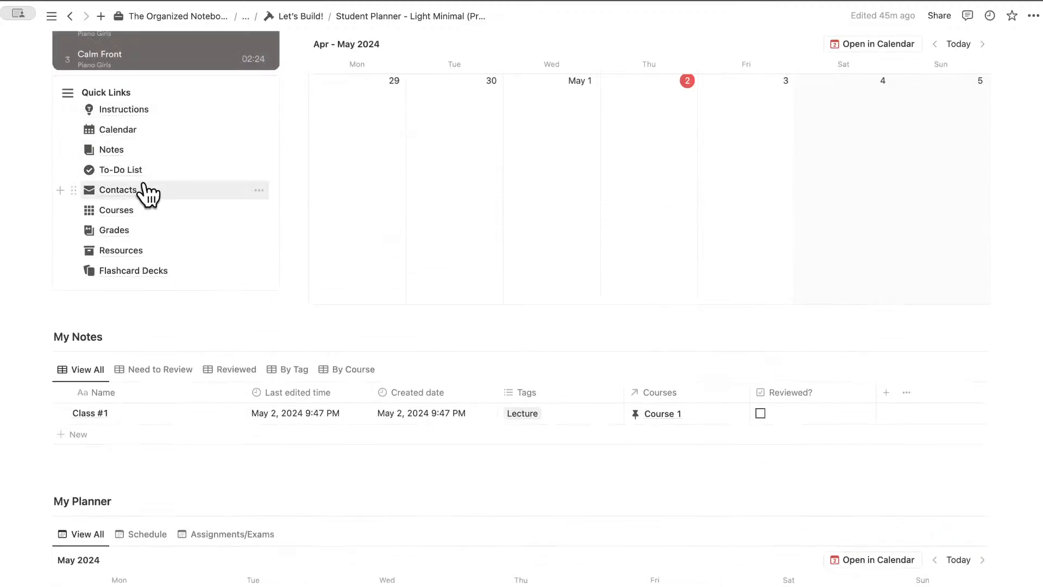
pyautogui.click(125, 232)
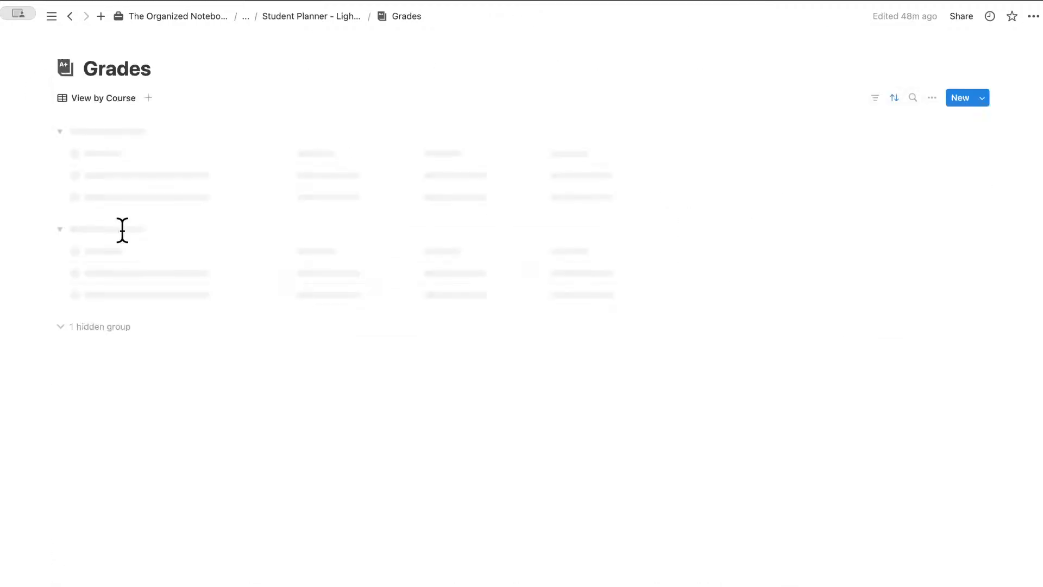
pyautogui.moveTo(167, 169)
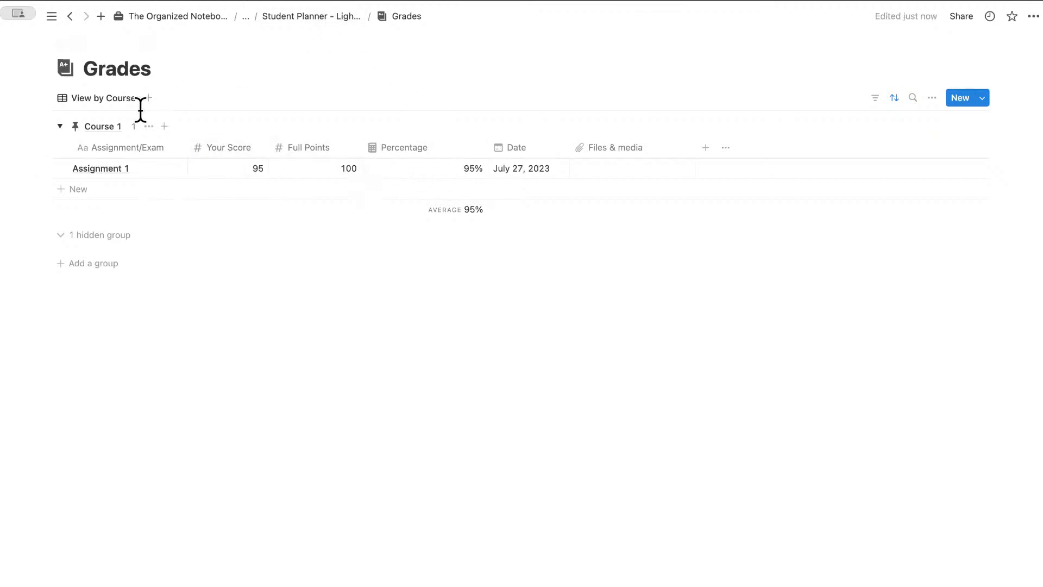
pyautogui.click(312, 16)
# Step: Open Flashcard Deck 1 in Flashcard Decks, show and hide the answer of Card 1, and close the deck
pyautogui.scroll(-10, 279, 329)
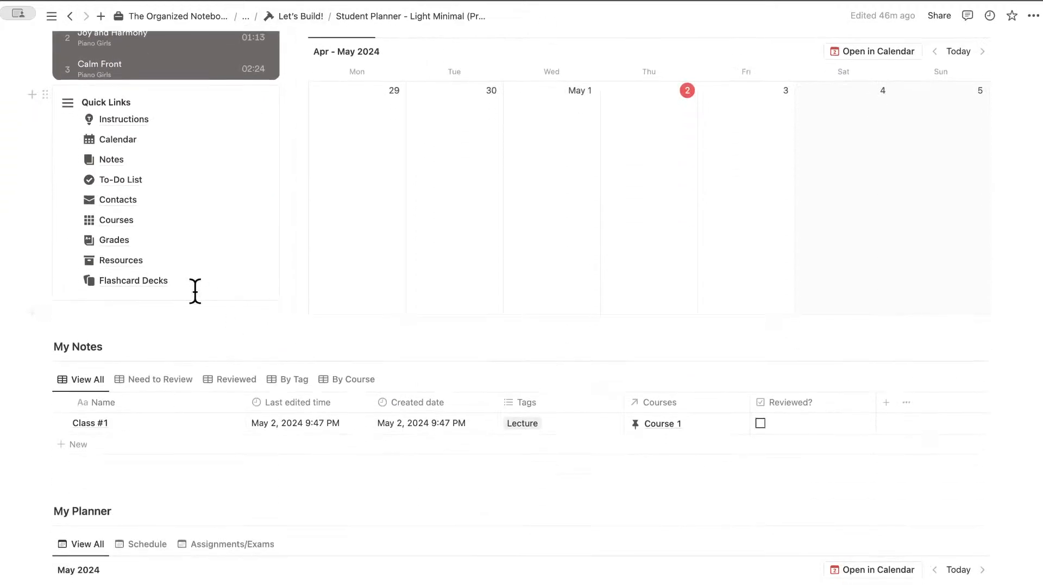
pyautogui.scroll(2, 195, 292)
pyautogui.click(157, 374)
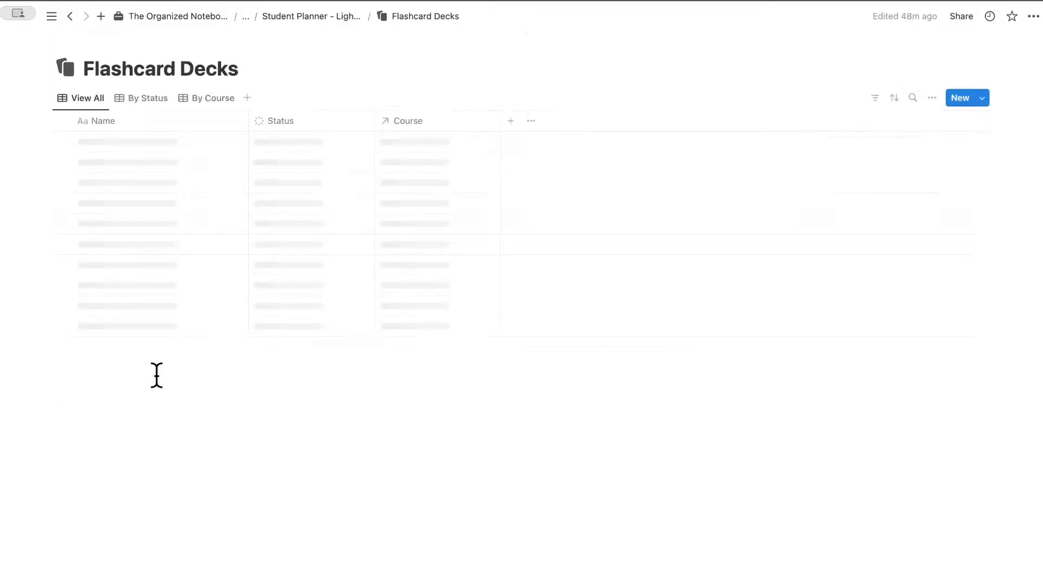
pyautogui.click(222, 143)
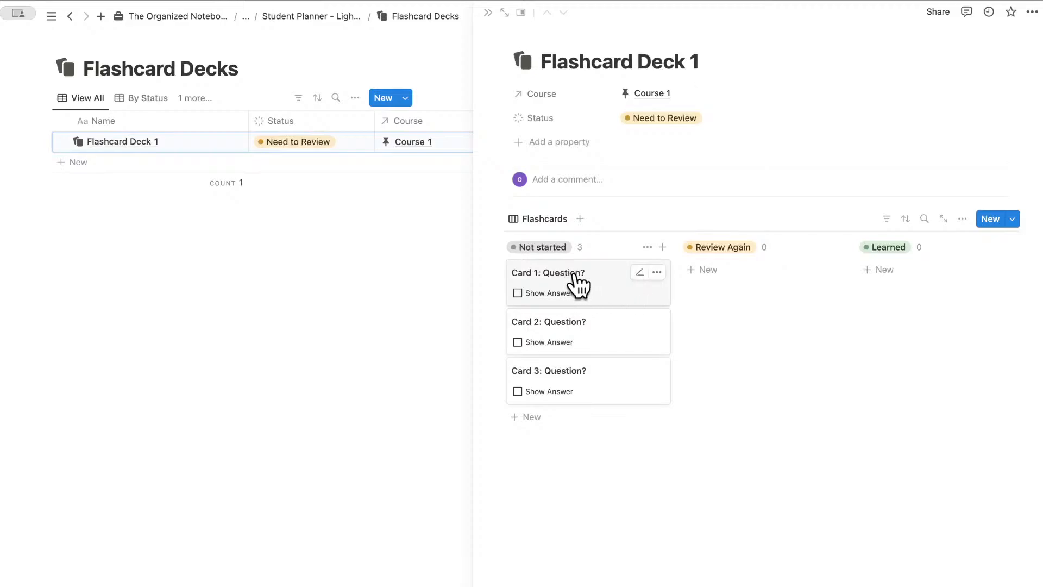
pyautogui.click(528, 294)
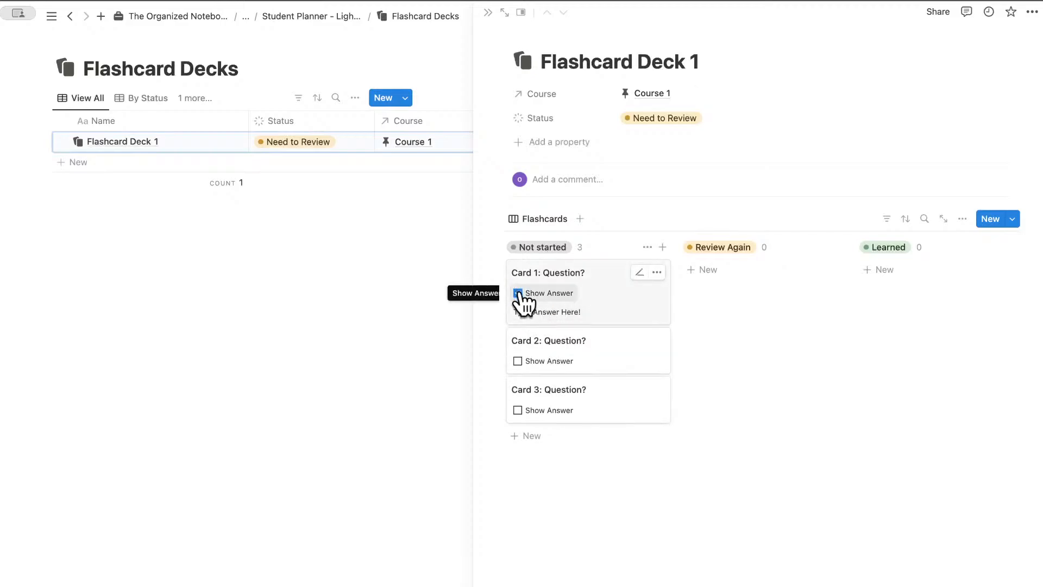
pyautogui.click(522, 292)
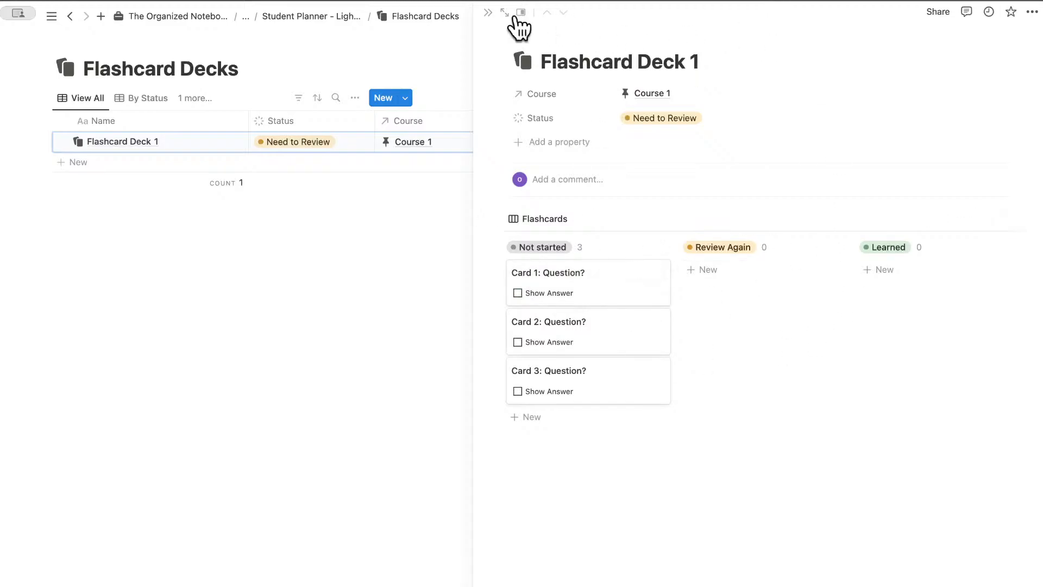
pyautogui.click(489, 12)
# Step: Return to the Student Planner page, go to Courses, and open Course 1 from the Past Courses view
pyautogui.click(325, 17)
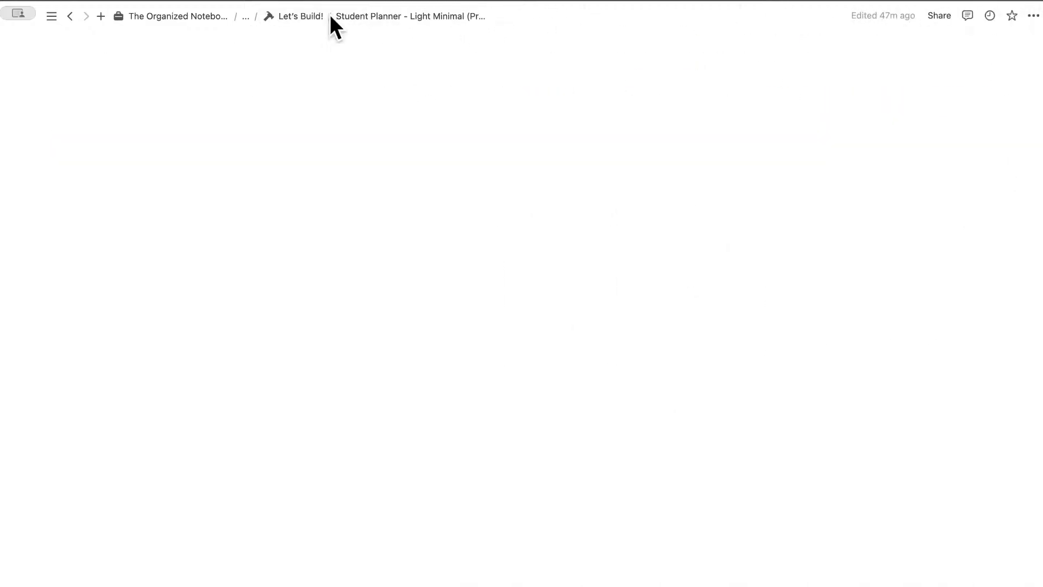
pyautogui.scroll(-3, 311, 217)
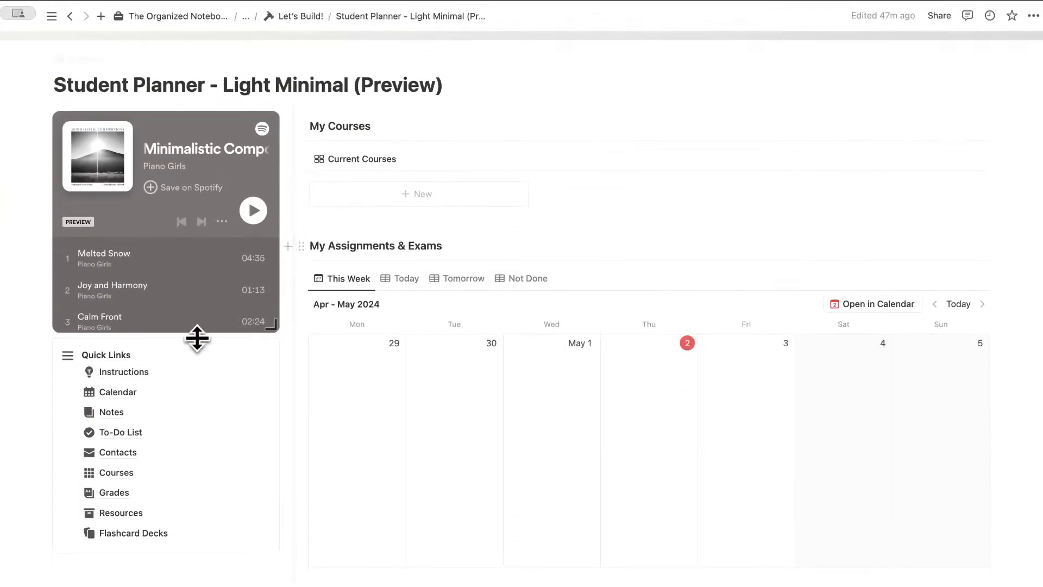
pyautogui.click(156, 482)
pyautogui.click(193, 99)
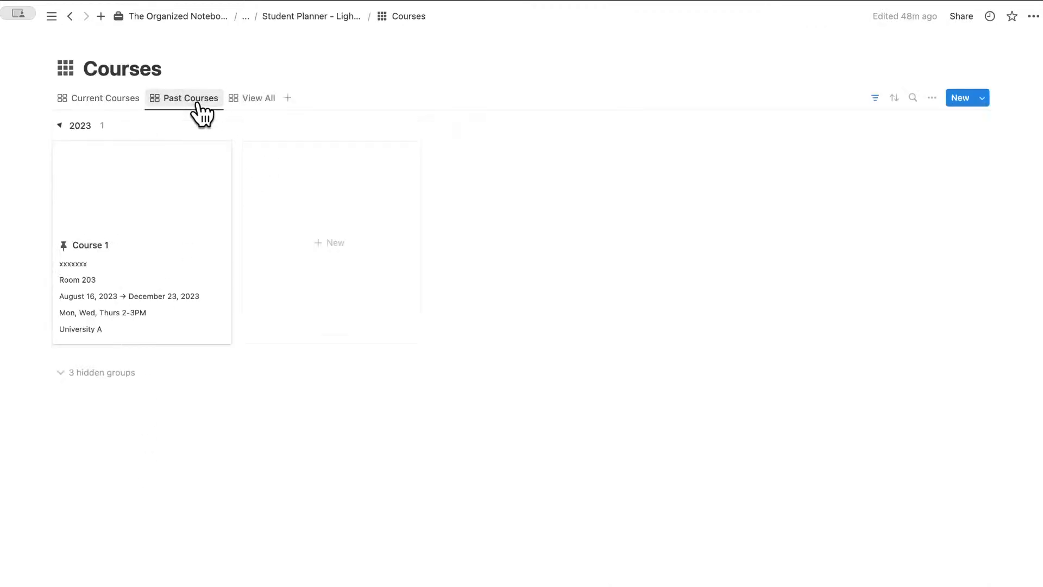
pyautogui.click(201, 253)
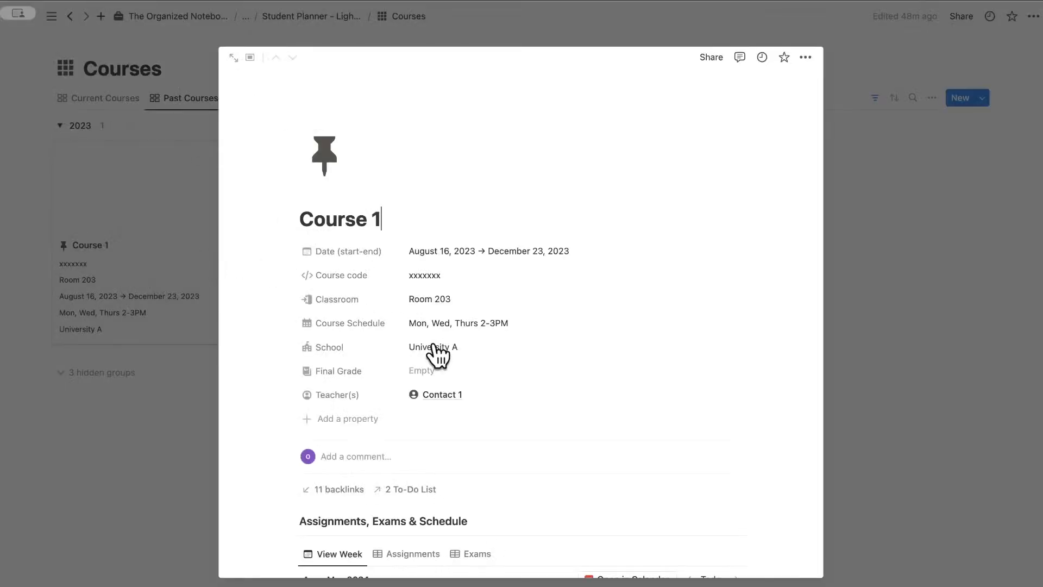
# Step: Examine the Course 1 page's schedule, notes, to-do list, flashcard decks, resources, grades and contacts sections
pyautogui.scroll(-3, 539, 359)
pyautogui.scroll(-10, 408, 205)
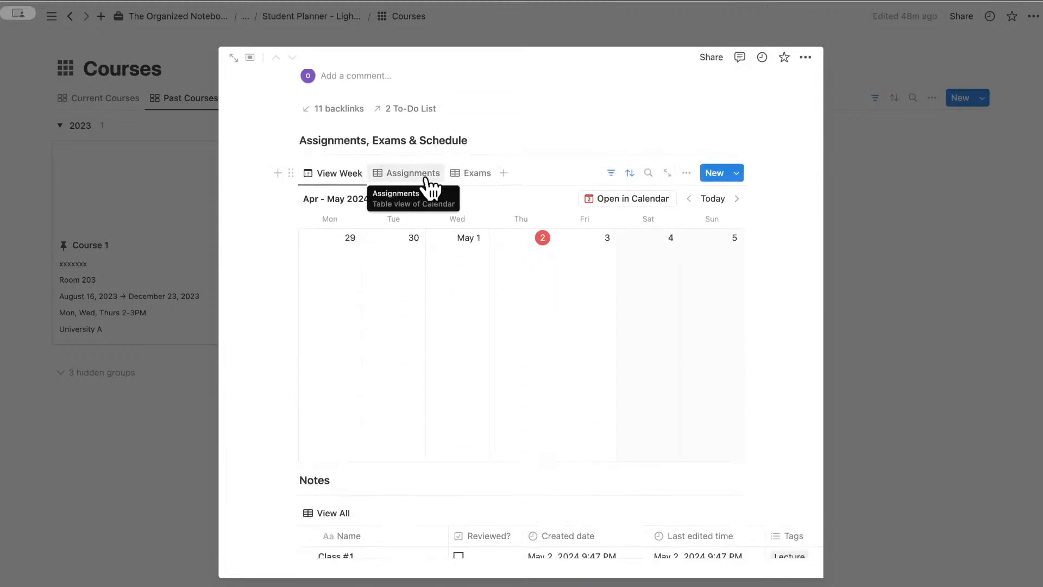
pyautogui.scroll(-12, 617, 337)
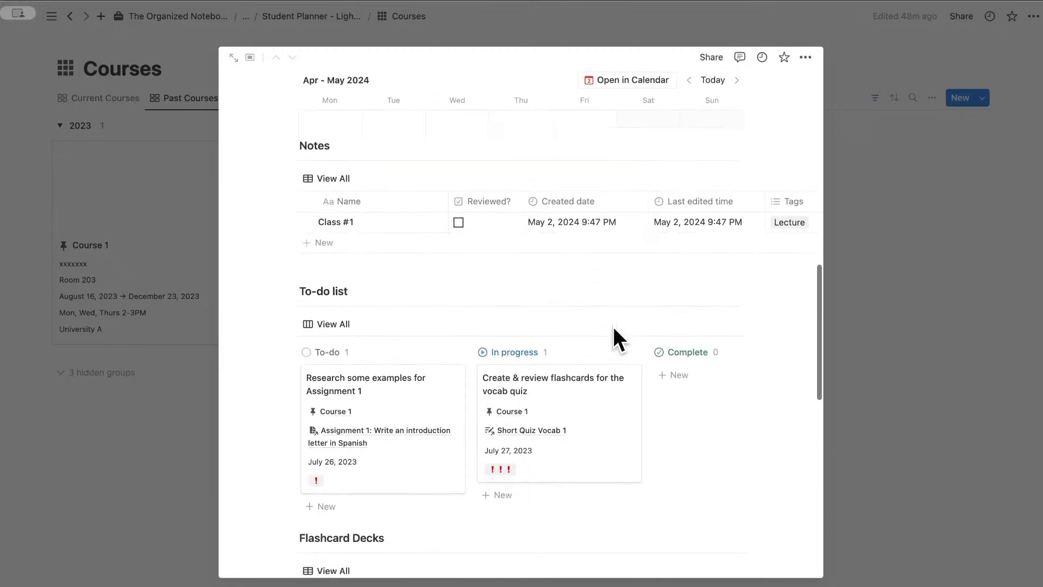
pyautogui.hscroll(5, 555, 234)
pyautogui.hscroll(-5, 554, 231)
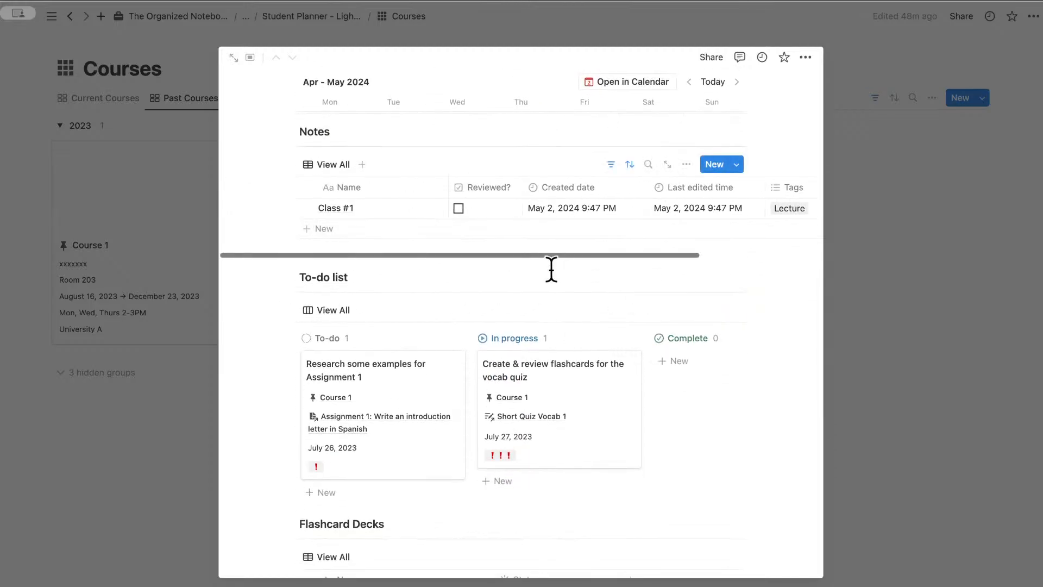
pyautogui.scroll(-5, 552, 268)
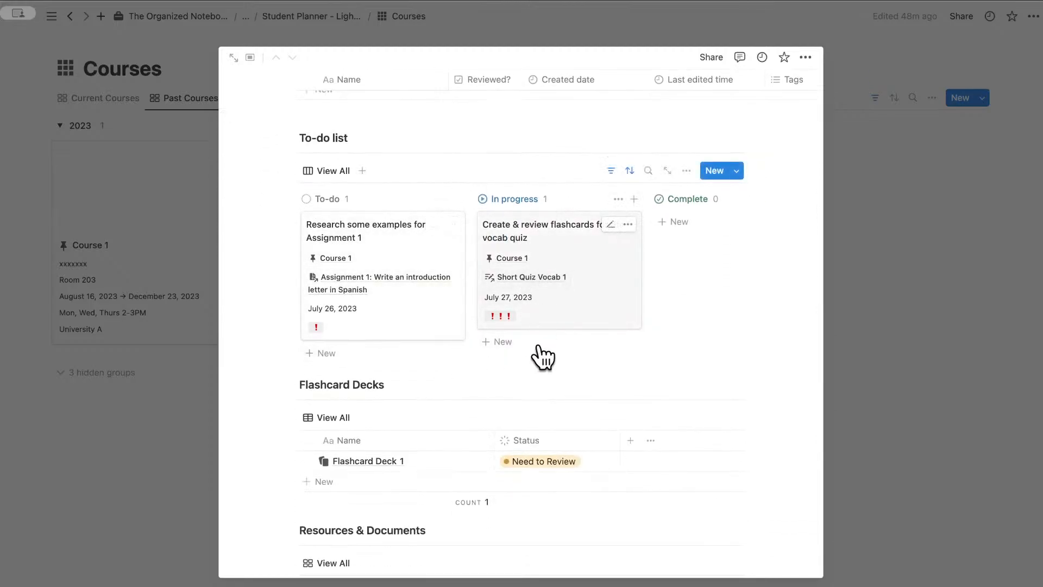
pyautogui.scroll(-8, 540, 359)
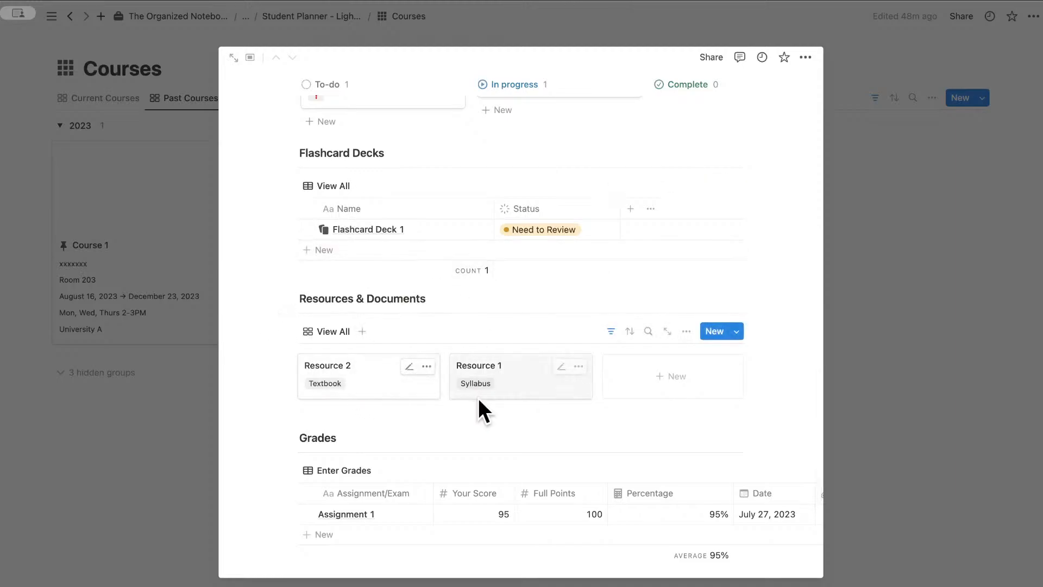
pyautogui.scroll(-1, 542, 416)
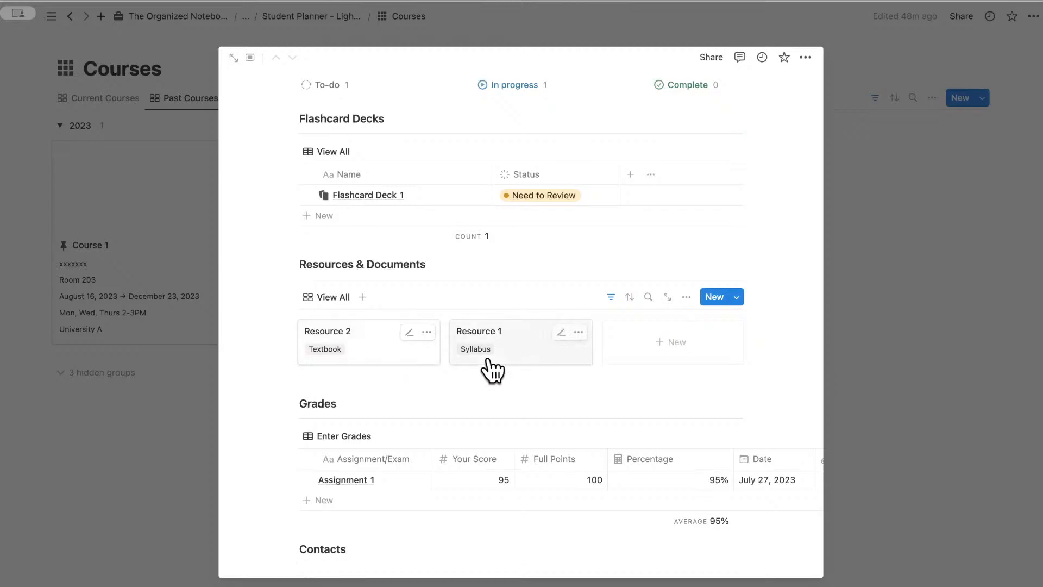
pyautogui.scroll(-5, 506, 390)
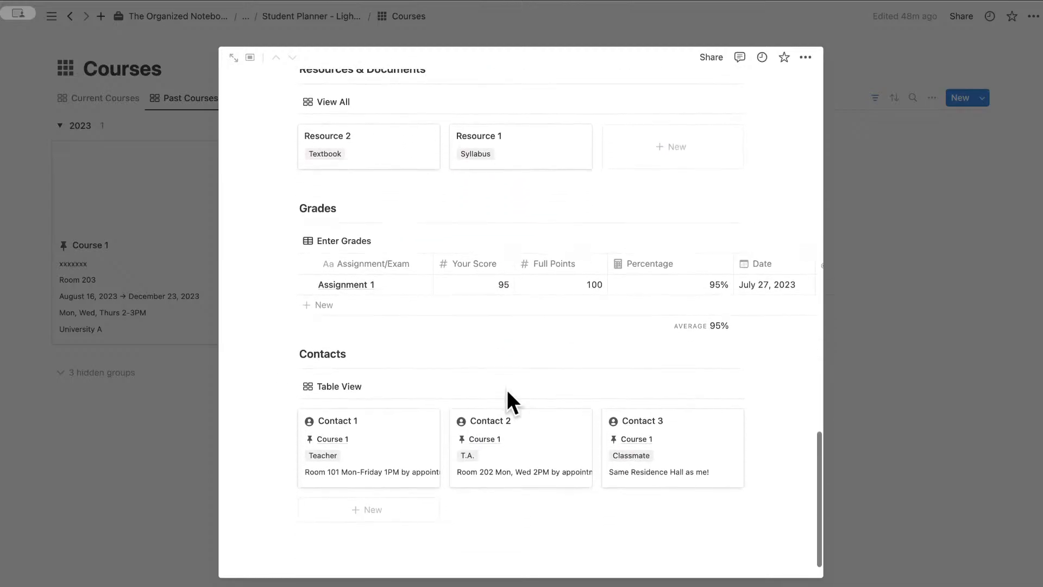
pyautogui.hscroll(3, 477, 302)
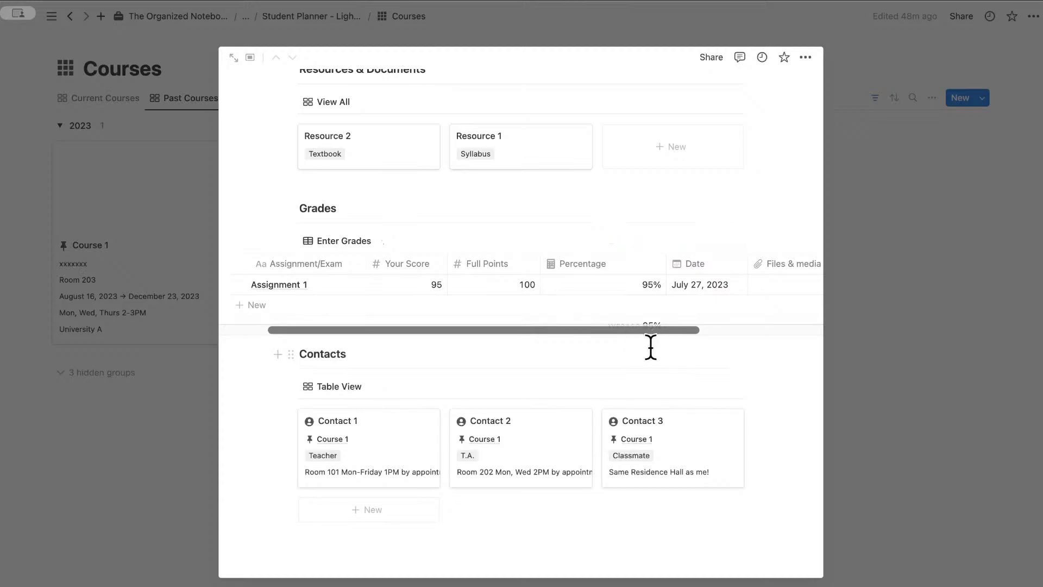
pyautogui.scroll(-1, 650, 348)
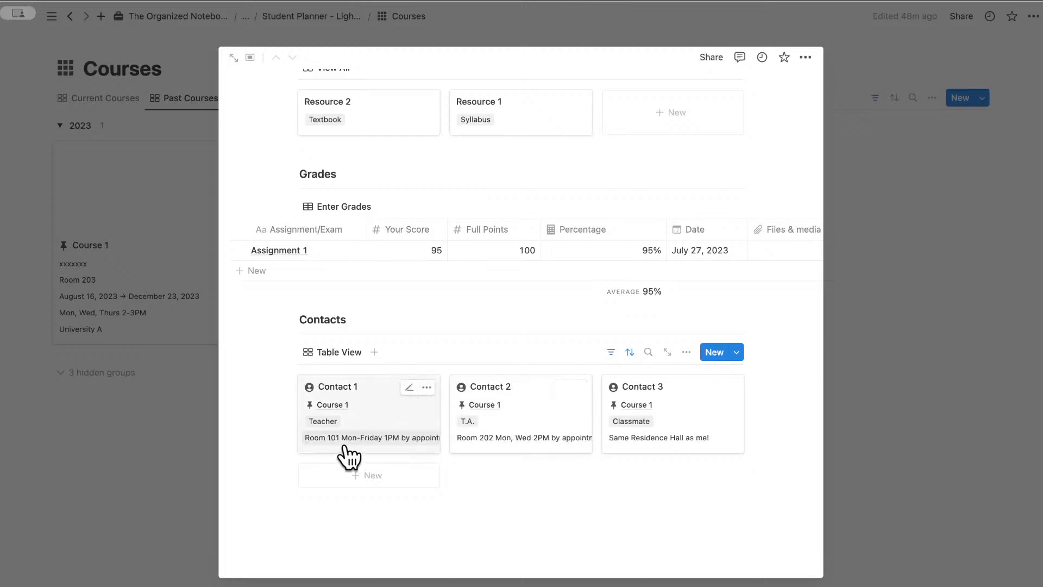
# Step: Close Course 1, return to the Let's Build! page, and look over its template links and preview image
pyautogui.click(159, 448)
pyautogui.click(299, 17)
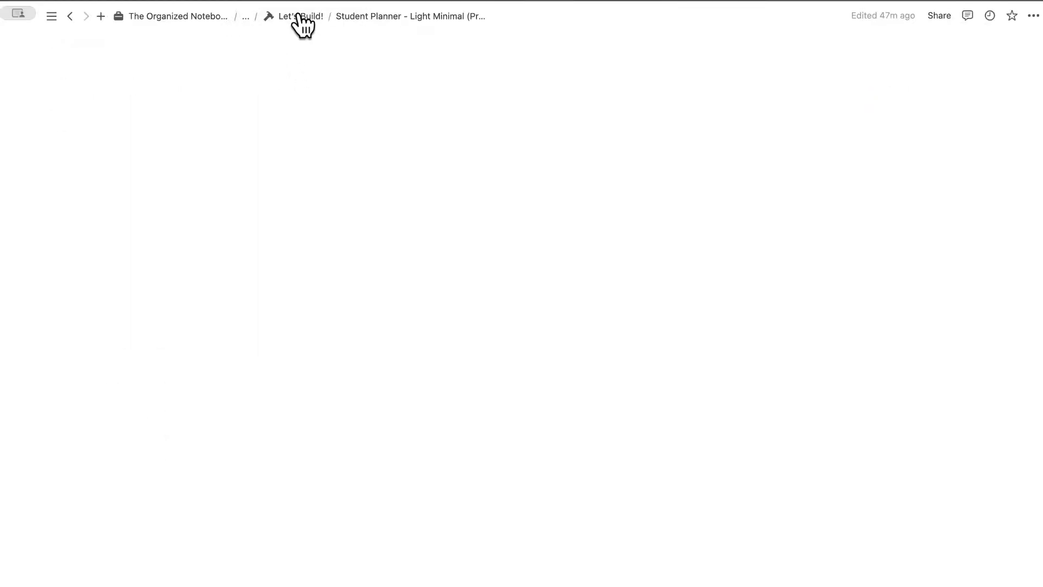
pyautogui.click(300, 16)
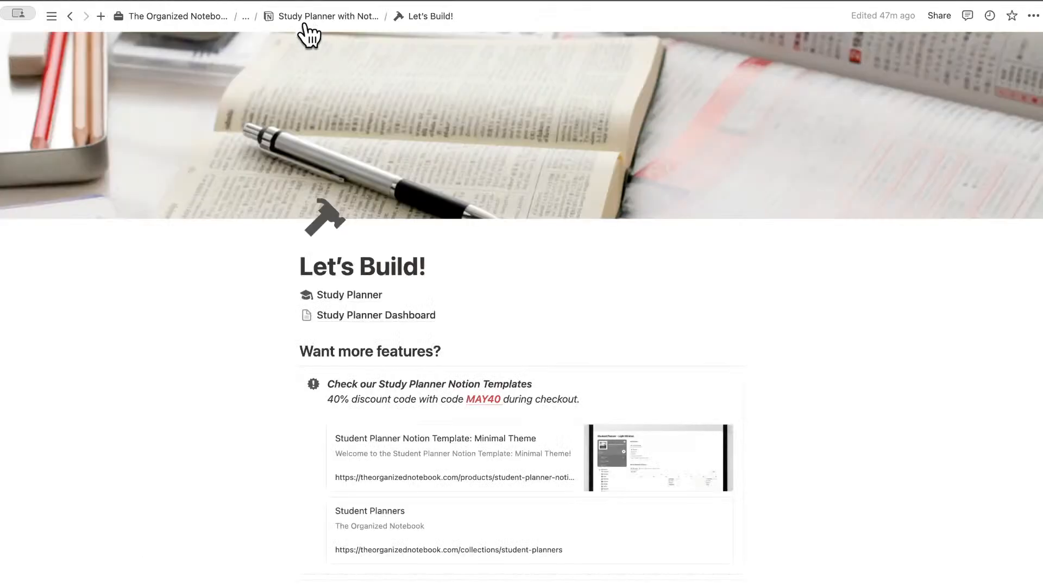
pyautogui.scroll(-7, 472, 326)
pyautogui.scroll(2, 397, 185)
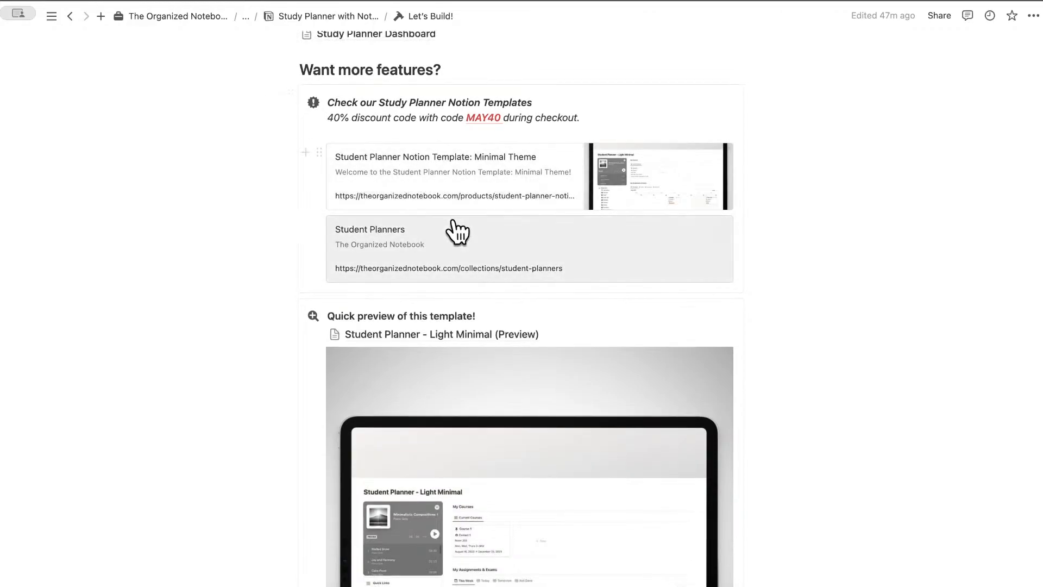
pyautogui.scroll(-5, 519, 295)
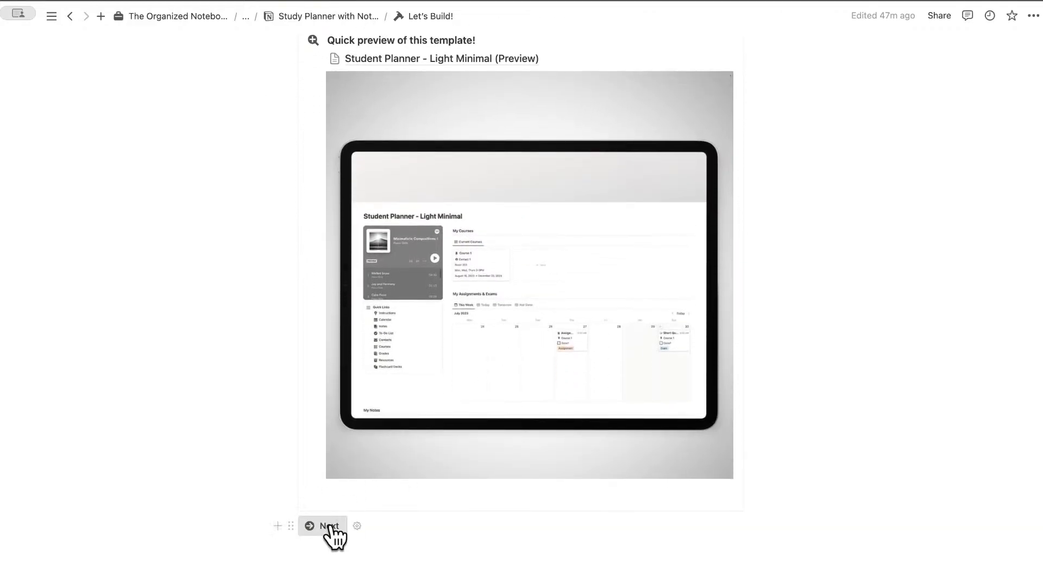
# Step: Continue to the Q&A page and read through the listed questions
pyautogui.click(330, 525)
pyautogui.scroll(-3, 525, 378)
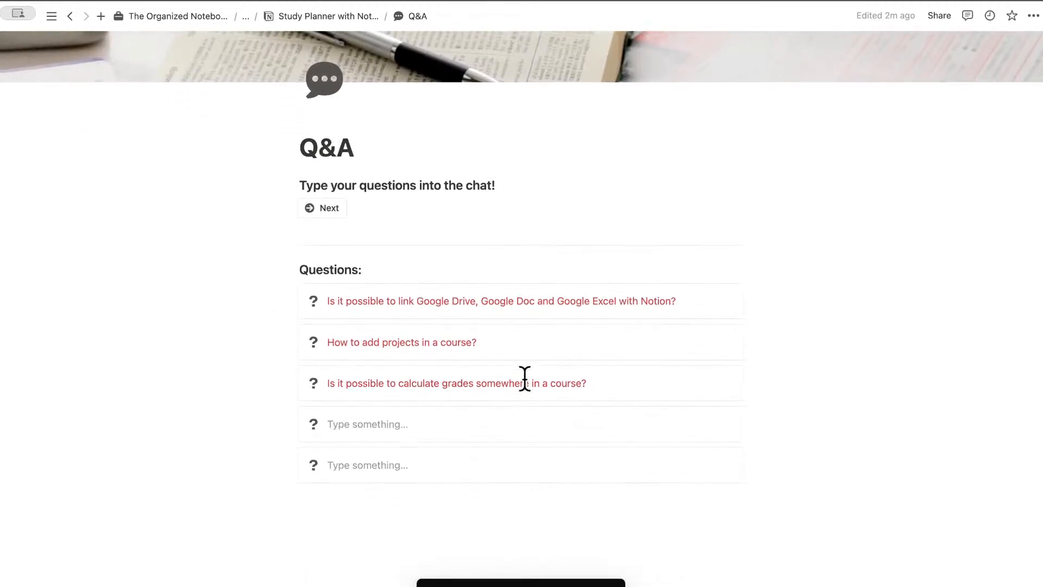
pyautogui.scroll(3, 525, 378)
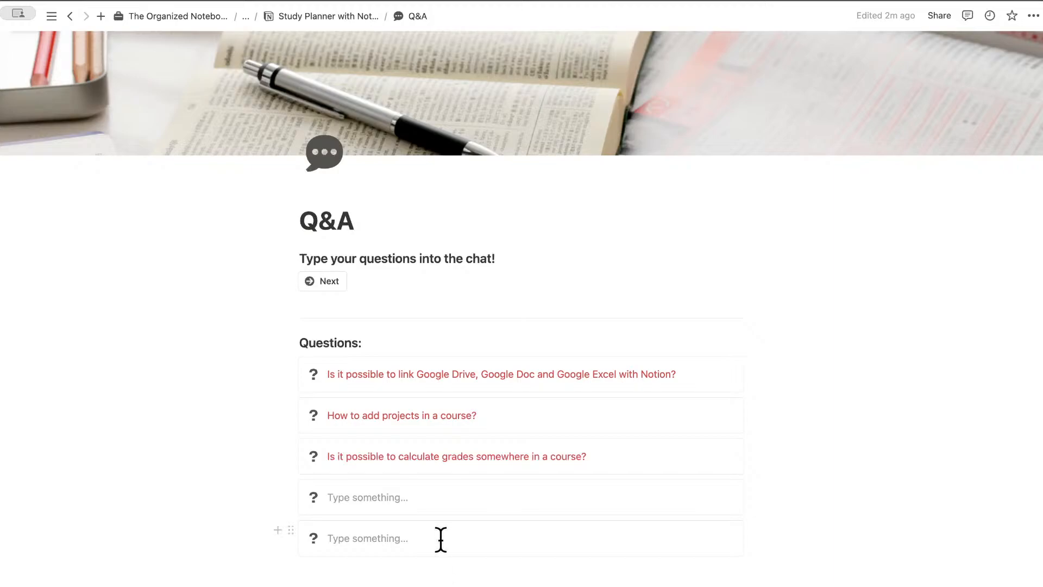
pyautogui.scroll(-3, 440, 540)
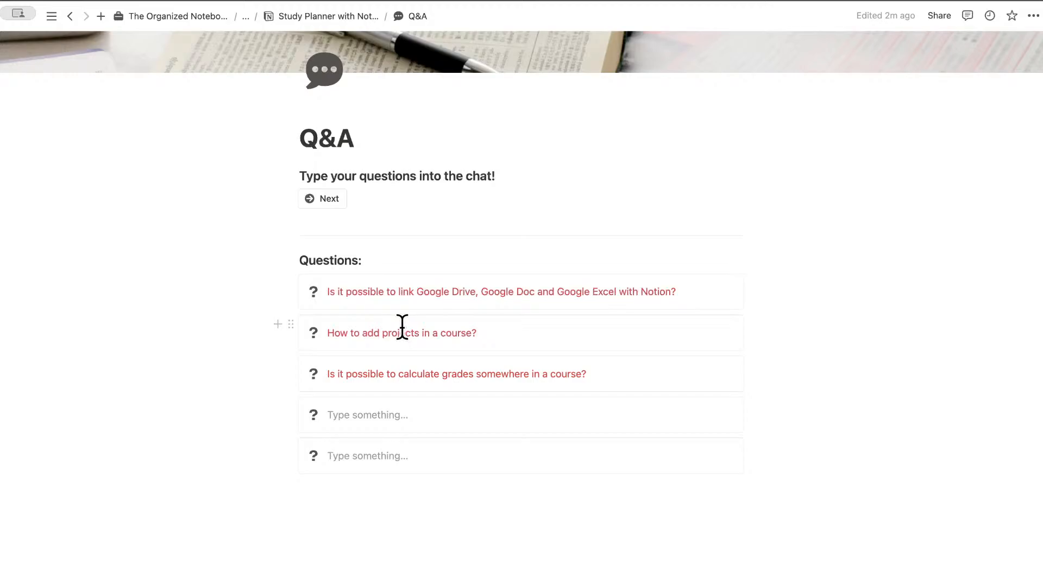
pyautogui.scroll(3, 429, 174)
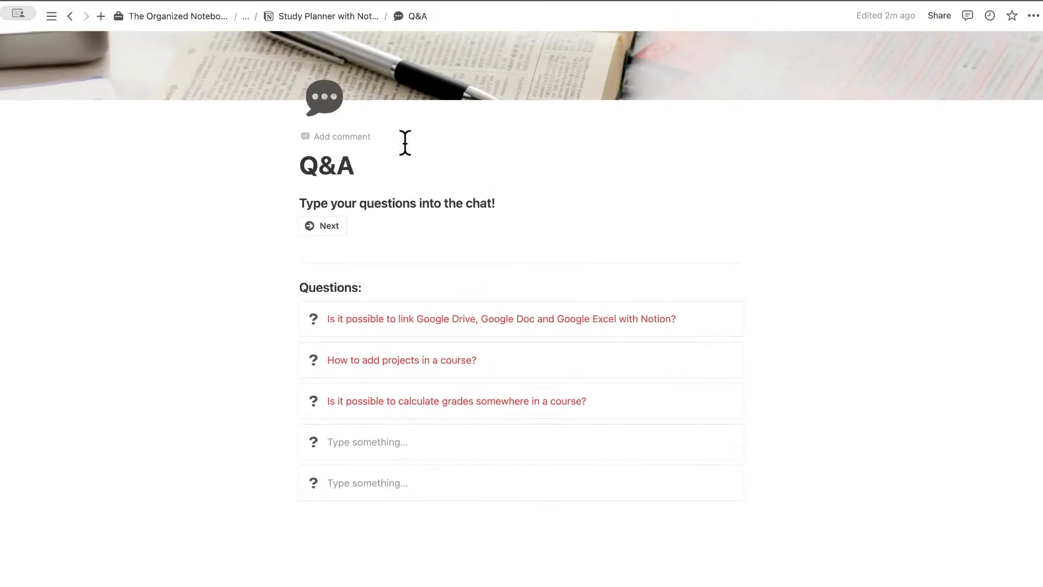
# Step: Go back through the Study Planner with Notion and Let's Build! pages to the Study Planner Dashboard and its Notes section
pyautogui.click(329, 16)
pyautogui.scroll(-4, 470, 286)
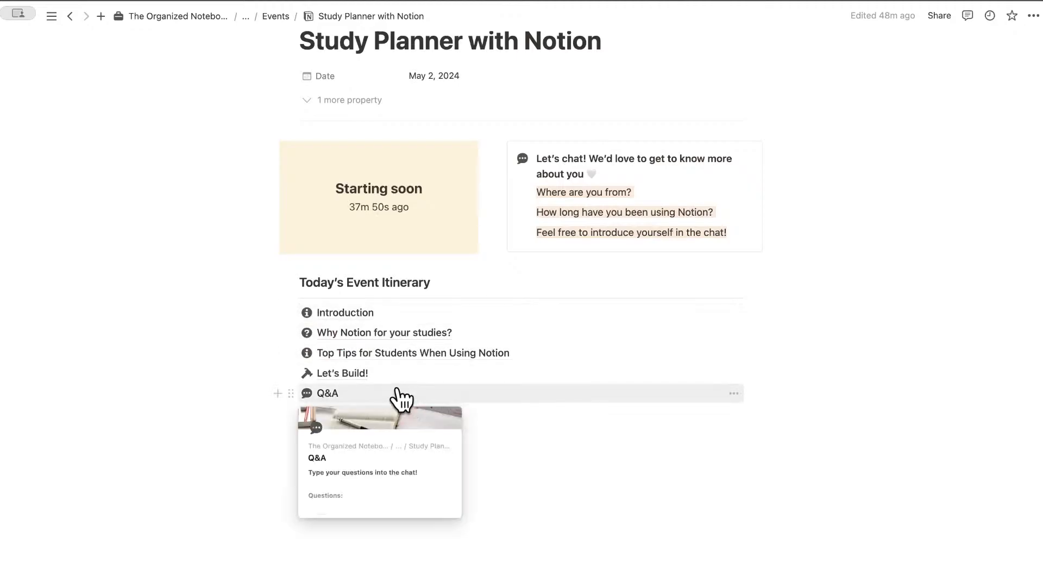
pyautogui.click(359, 373)
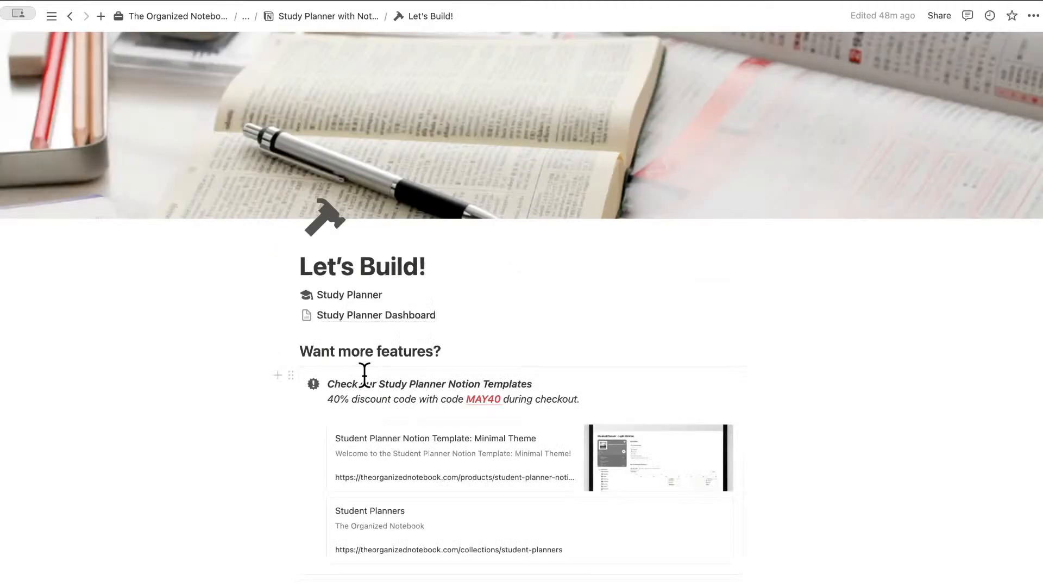
pyautogui.click(363, 316)
pyautogui.scroll(-8, 433, 389)
pyautogui.scroll(3, 433, 389)
pyautogui.scroll(1, 432, 389)
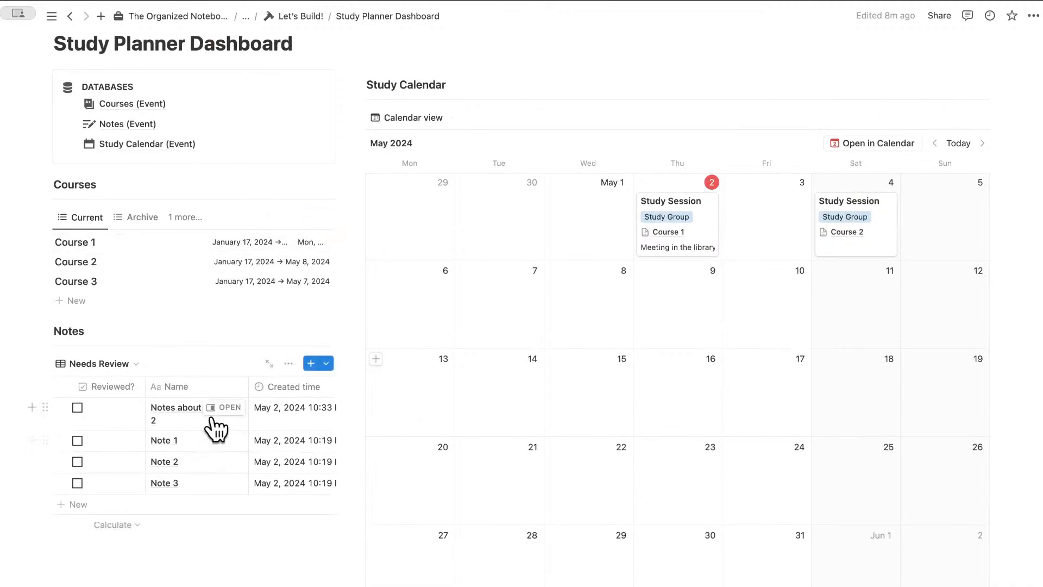
# Step: Open the Notes about Course 2 note, check the available embed types, and insert an empty Embed block in its body
pyautogui.click(223, 411)
pyautogui.click(540, 255)
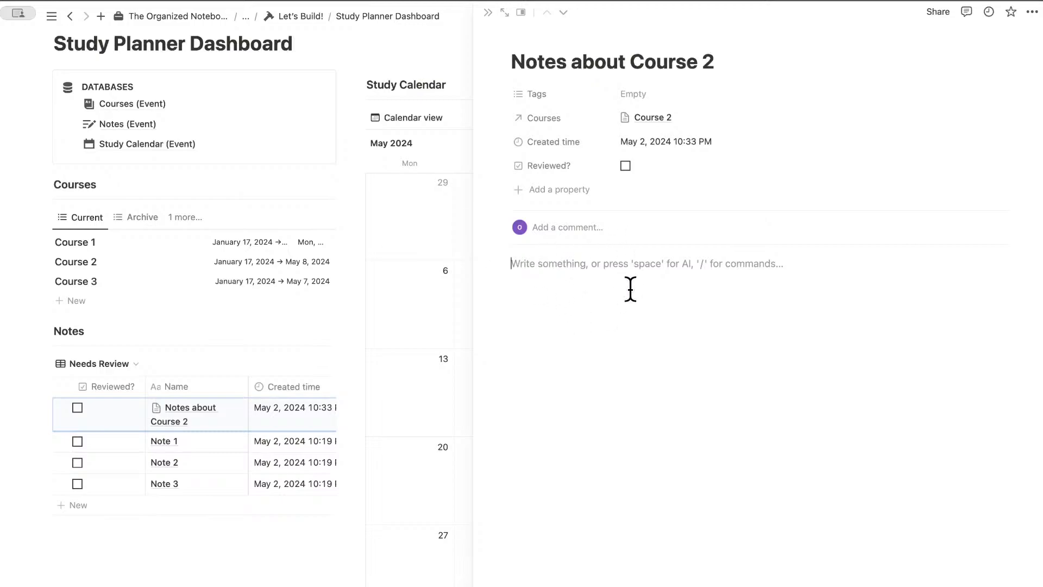
pyautogui.write('/embed')
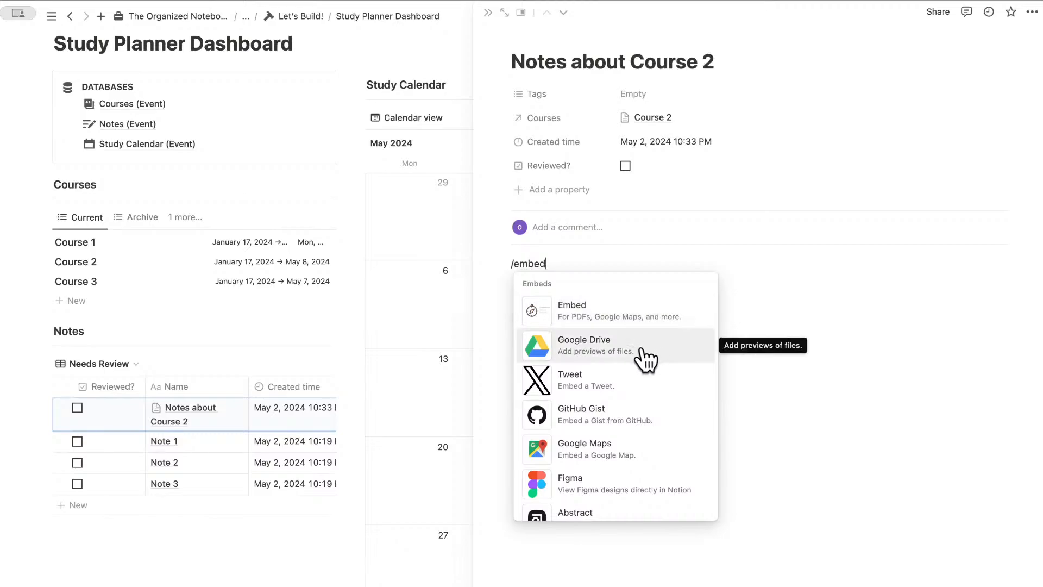
pyautogui.scroll(-2, 623, 357)
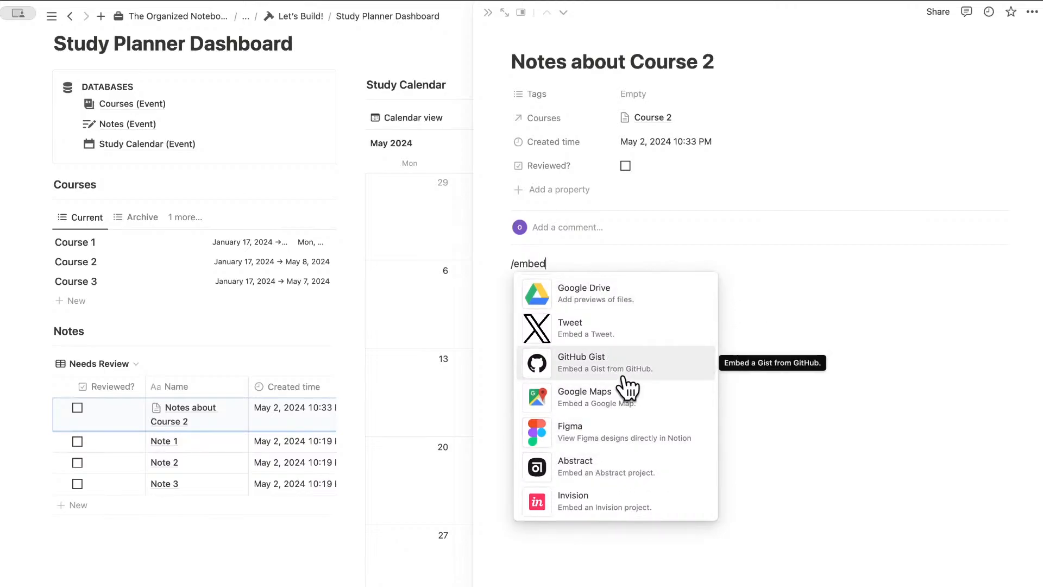
pyautogui.scroll(-10, 623, 384)
pyautogui.scroll(12, 618, 320)
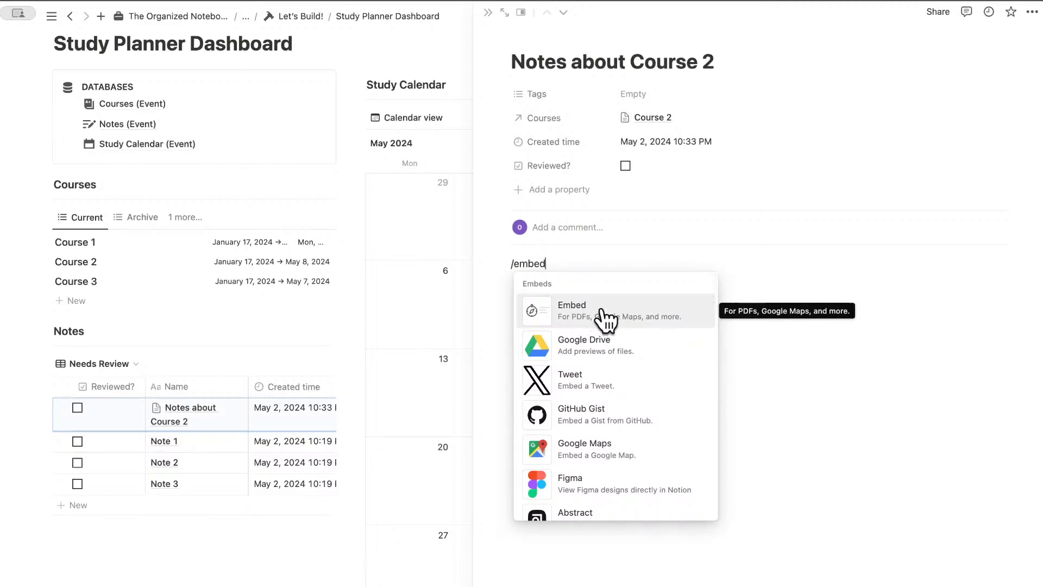
pyautogui.click(602, 309)
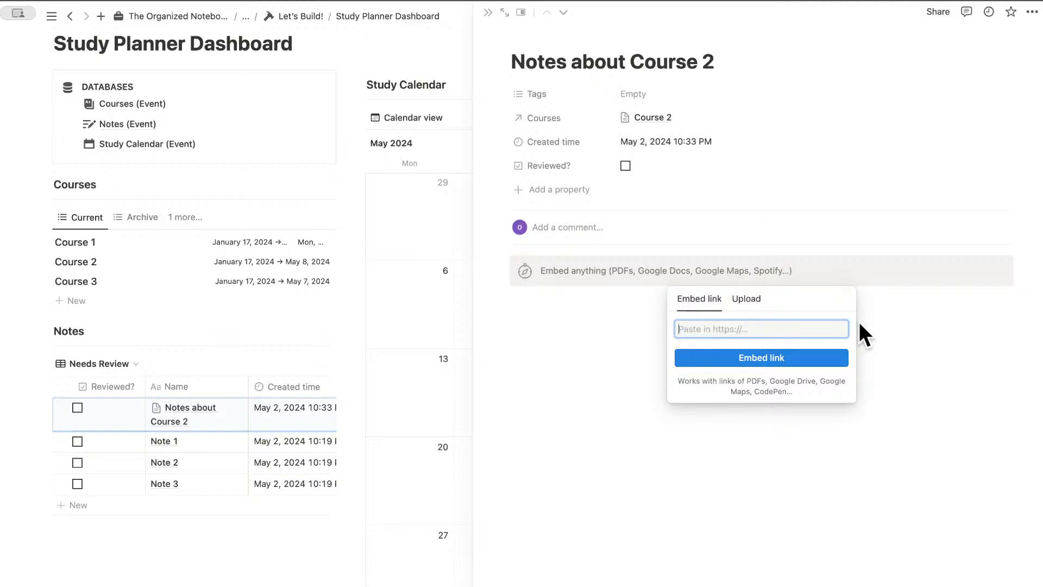
pyautogui.click(610, 310)
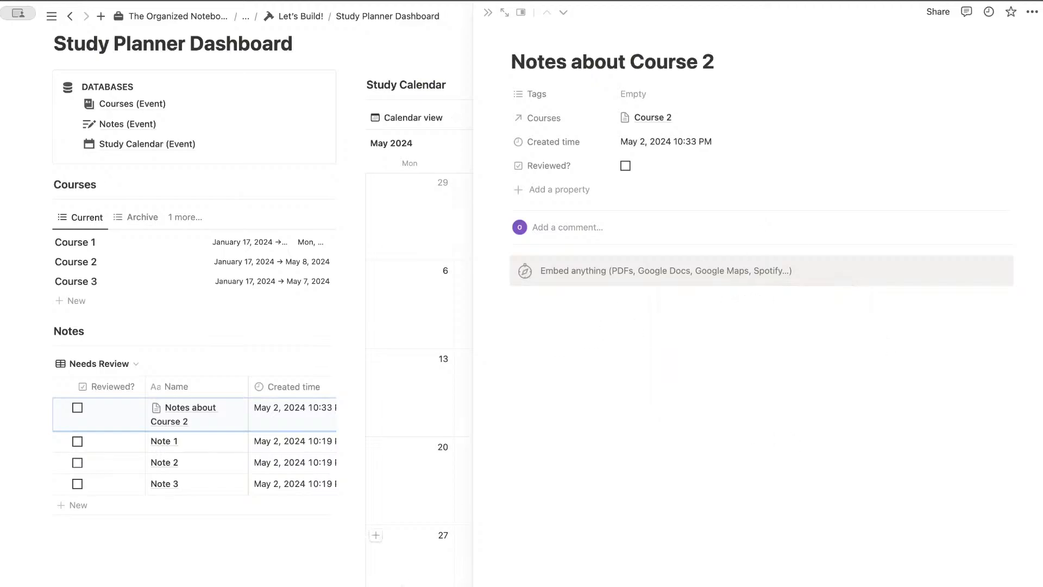
# Step: Return to the Let's Build! page, continue to the Q&A page, and read the question about adding projects in a course
pyautogui.click(300, 17)
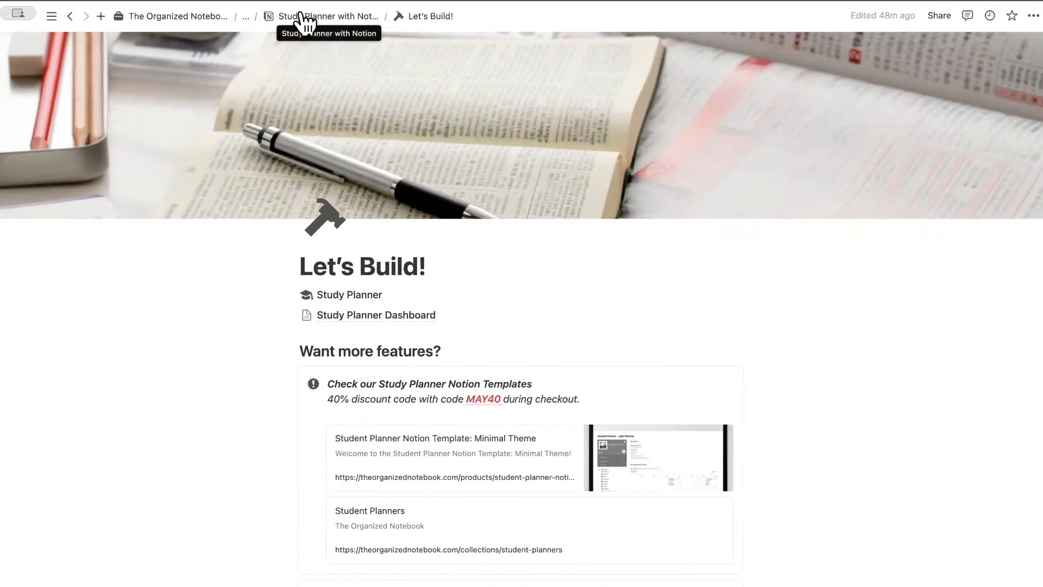
pyautogui.scroll(-10, 389, 379)
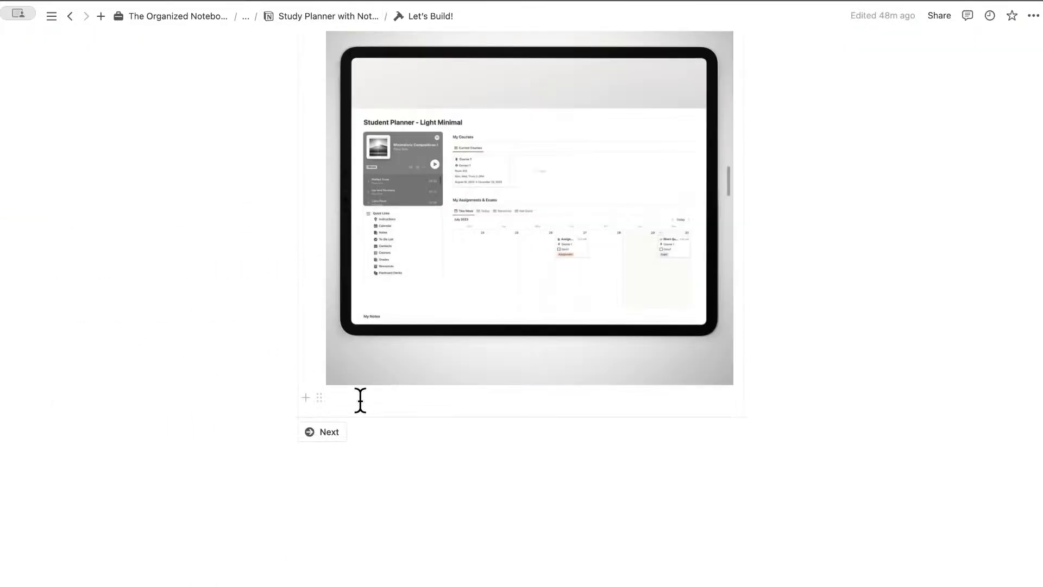
pyautogui.click(327, 438)
pyautogui.scroll(-2, 426, 455)
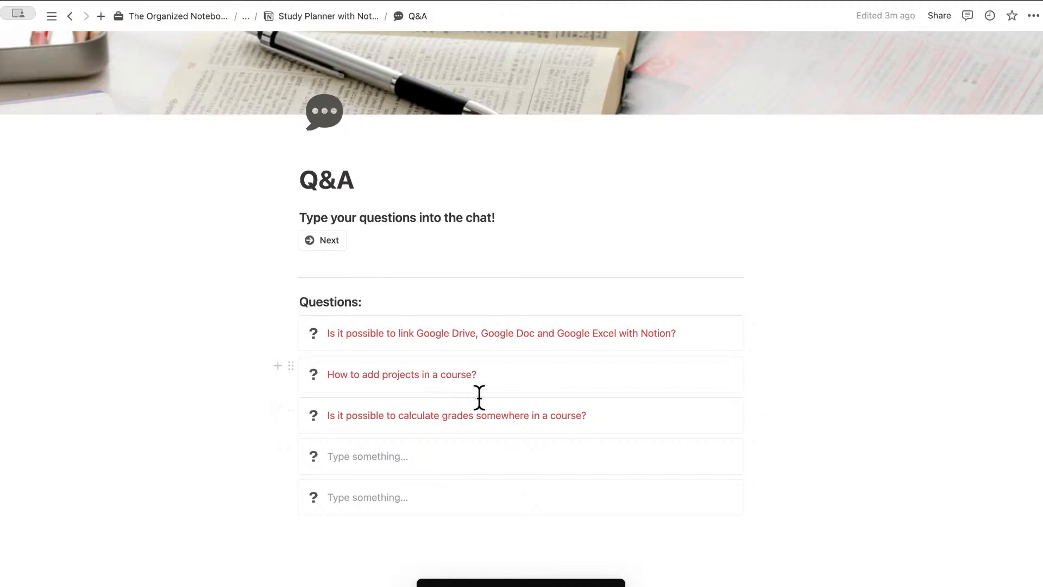
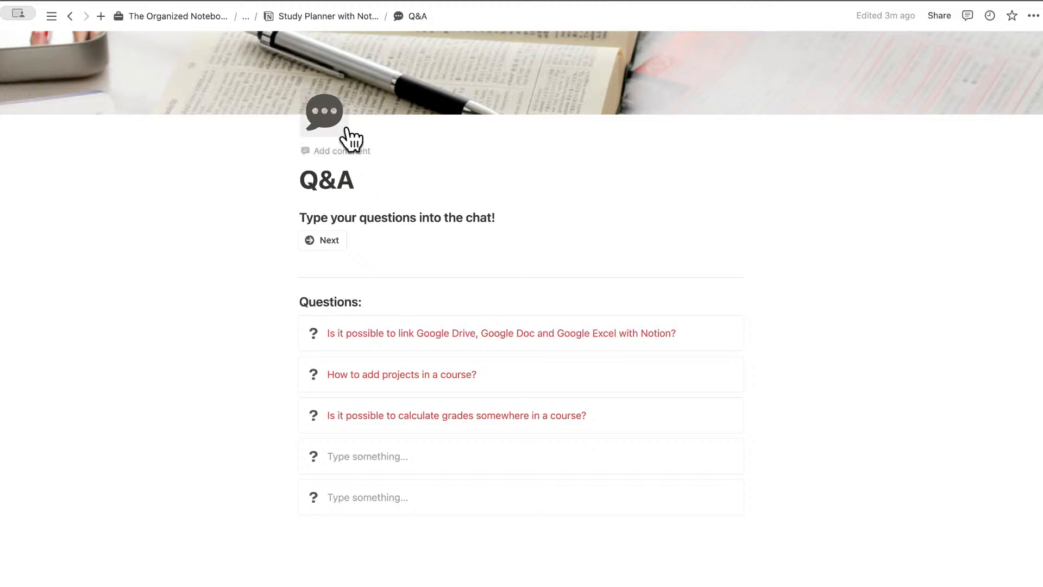
# Step: Go back through the Study Planner with Notion and Let's Build! pages to the Study Planner Dashboard and look it over
pyautogui.click(327, 17)
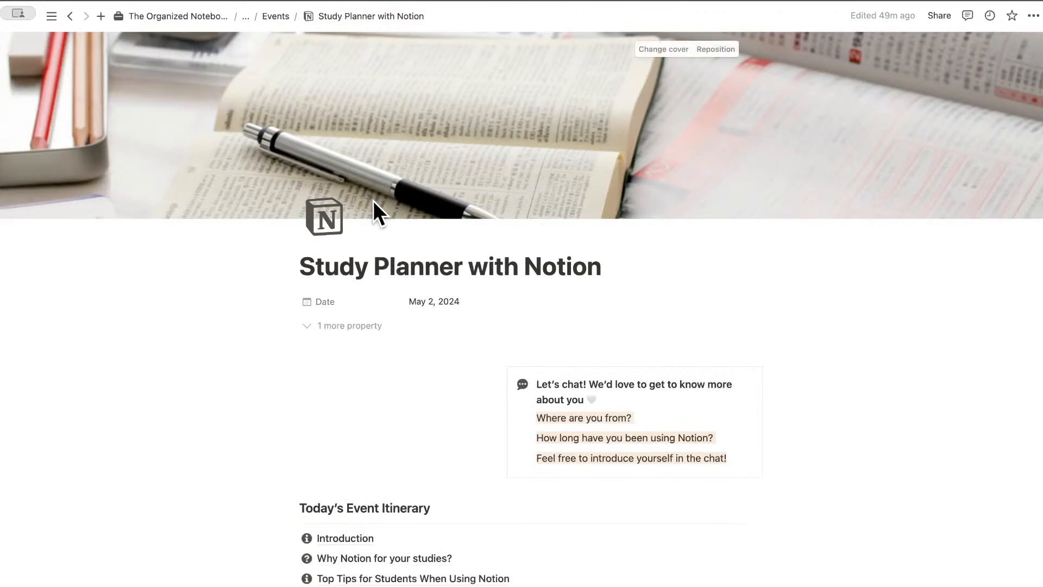
pyautogui.scroll(-4, 381, 228)
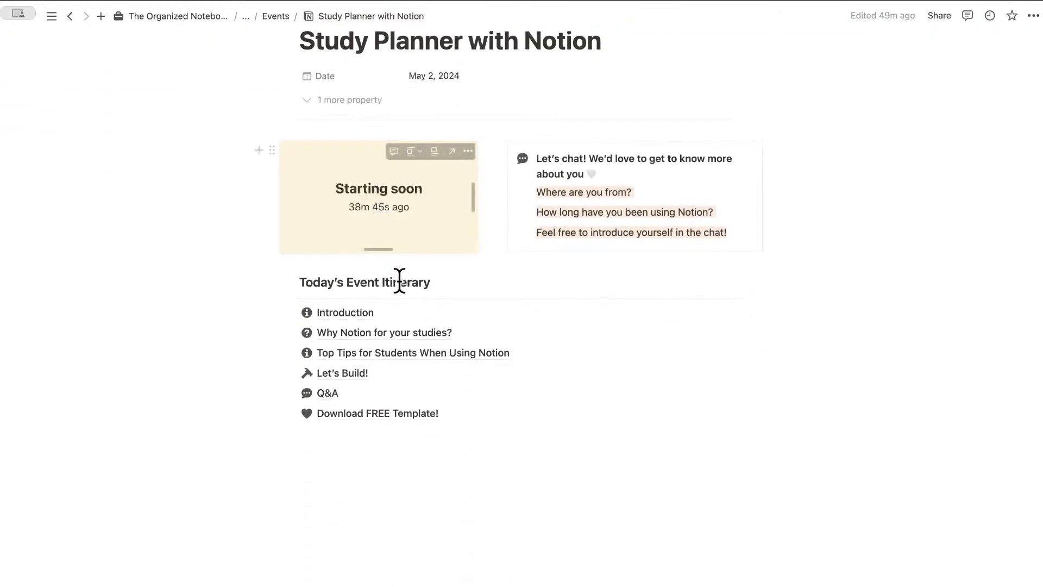
pyautogui.click(356, 375)
pyautogui.click(368, 317)
pyautogui.scroll(-5, 429, 366)
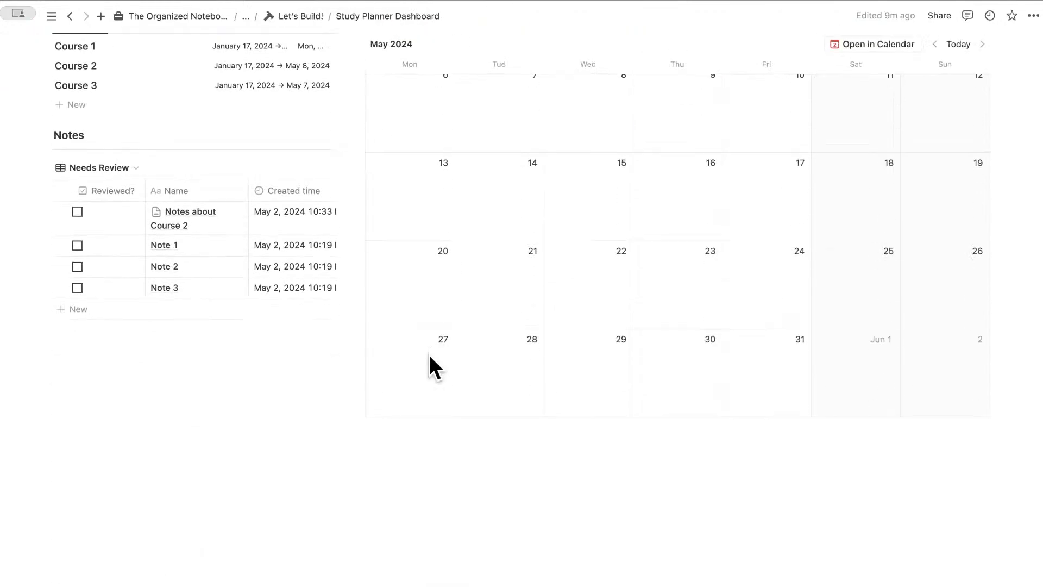
pyautogui.scroll(5, 397, 288)
# Step: Open Course 1 from the Courses list and add the text Projects with a divider beneath it, below the Study Calendar
pyautogui.click(81, 346)
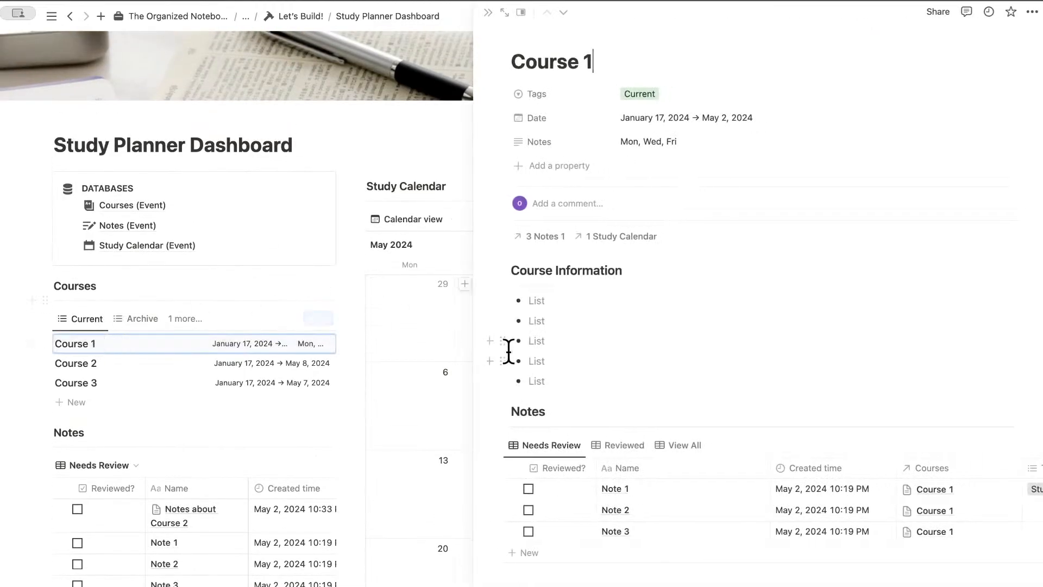
pyautogui.scroll(-10, 509, 350)
pyautogui.click(553, 578)
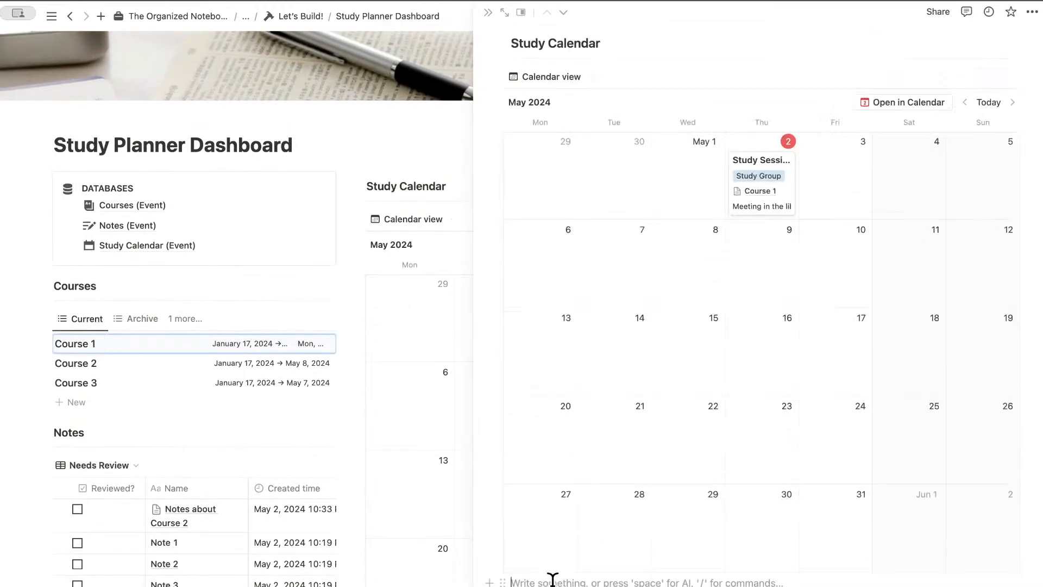
pyautogui.write('Projects')
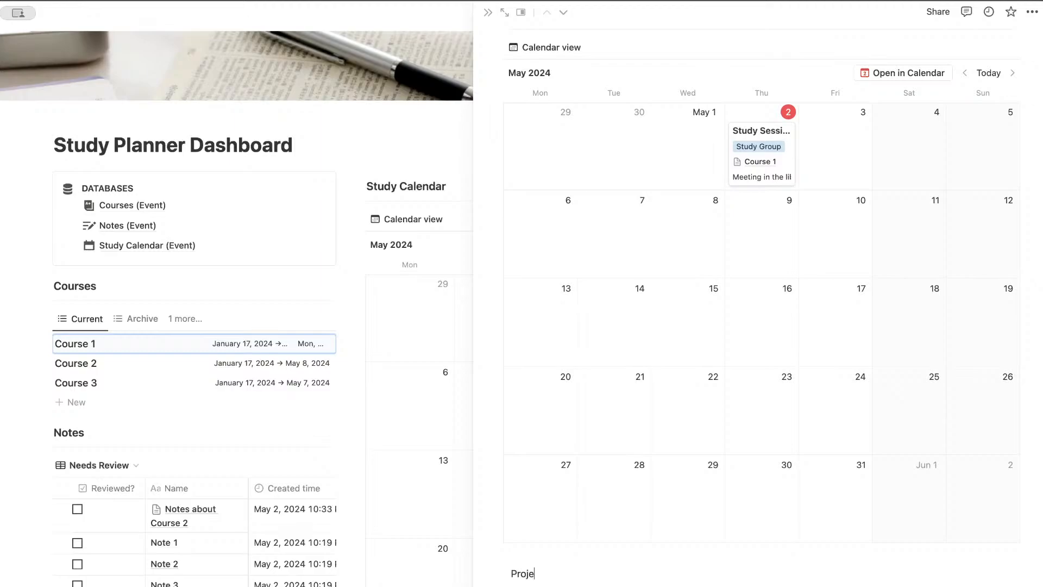
pyautogui.press('Return')
pyautogui.write('/divide')
pyautogui.press('Return')
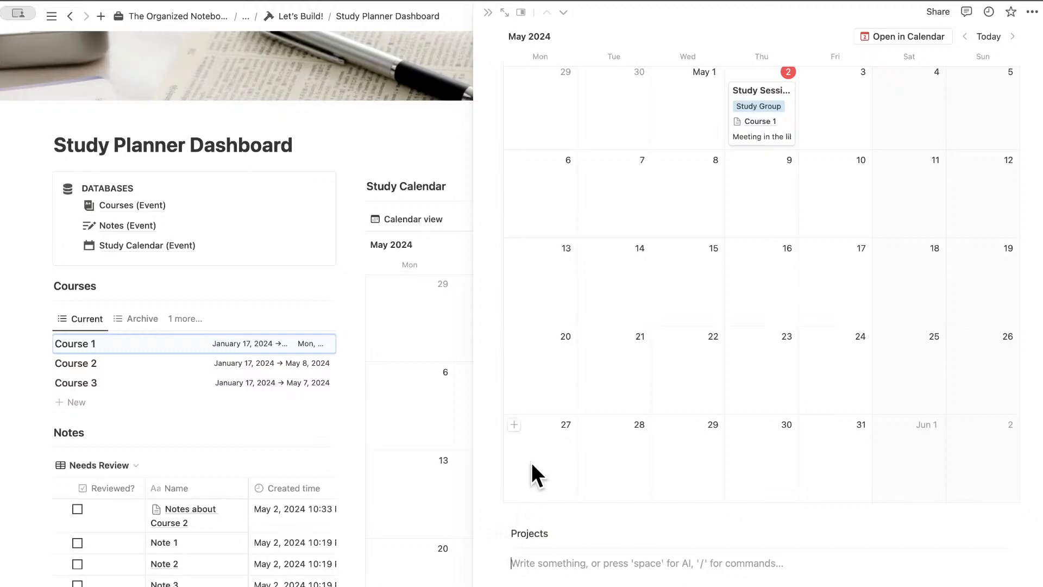
# Step: Review the Course 1 page from its properties down to the Projects section, and close it
pyautogui.scroll(2, 527, 493)
pyautogui.scroll(5, 527, 492)
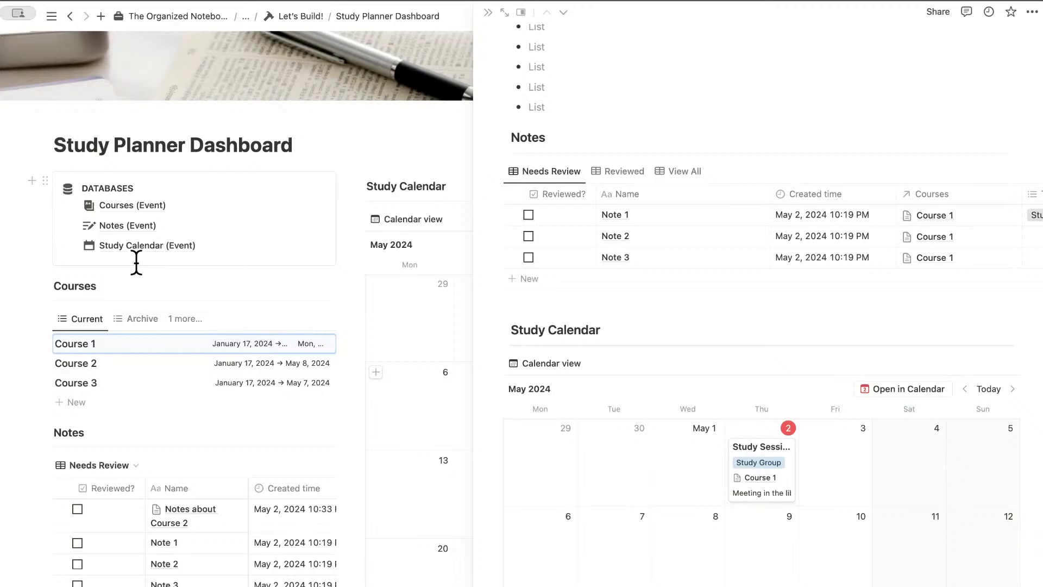
pyautogui.scroll(5, 519, 326)
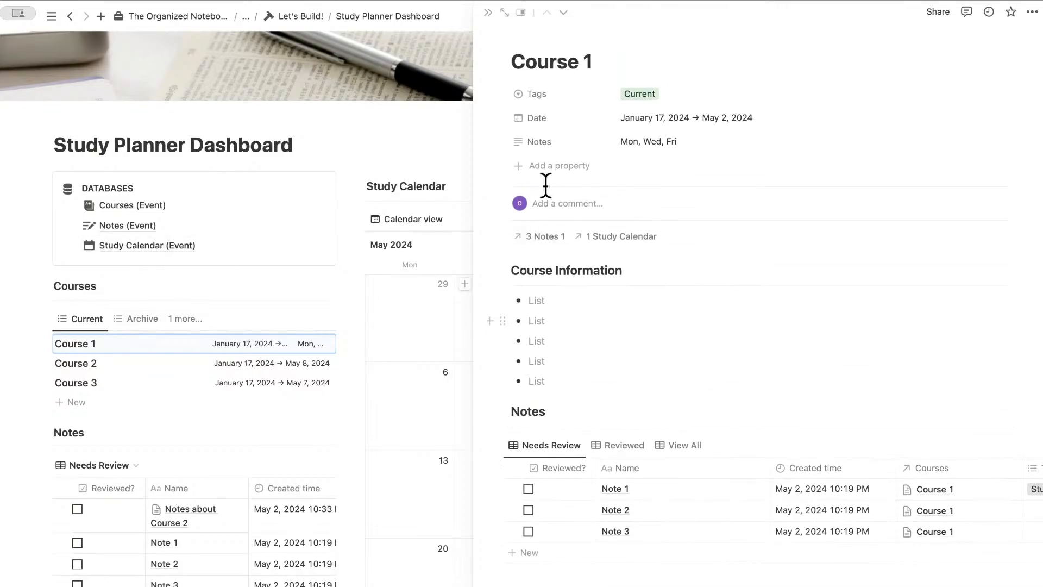
pyautogui.scroll(-12, 587, 175)
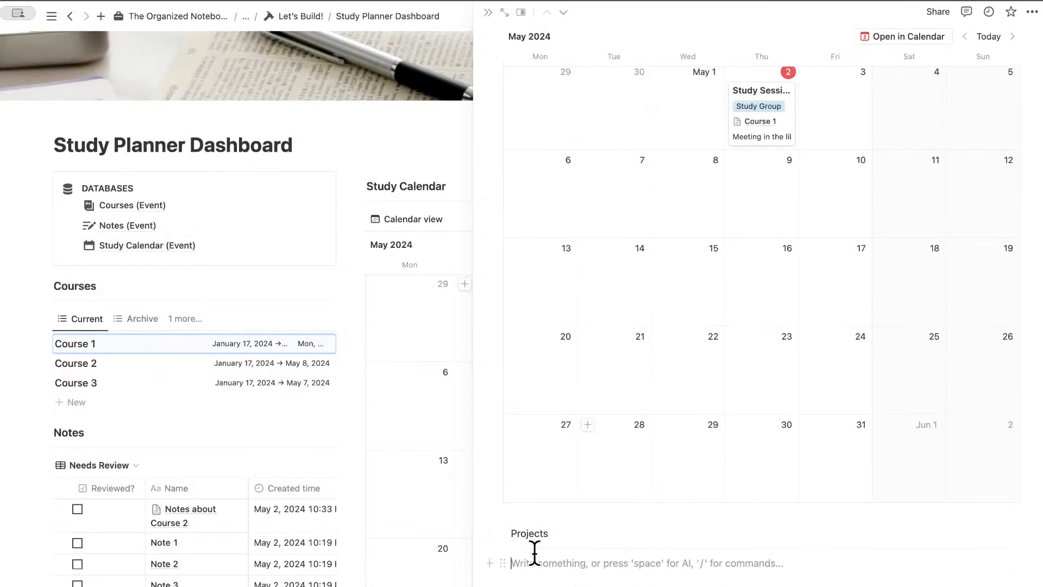
pyautogui.click(488, 13)
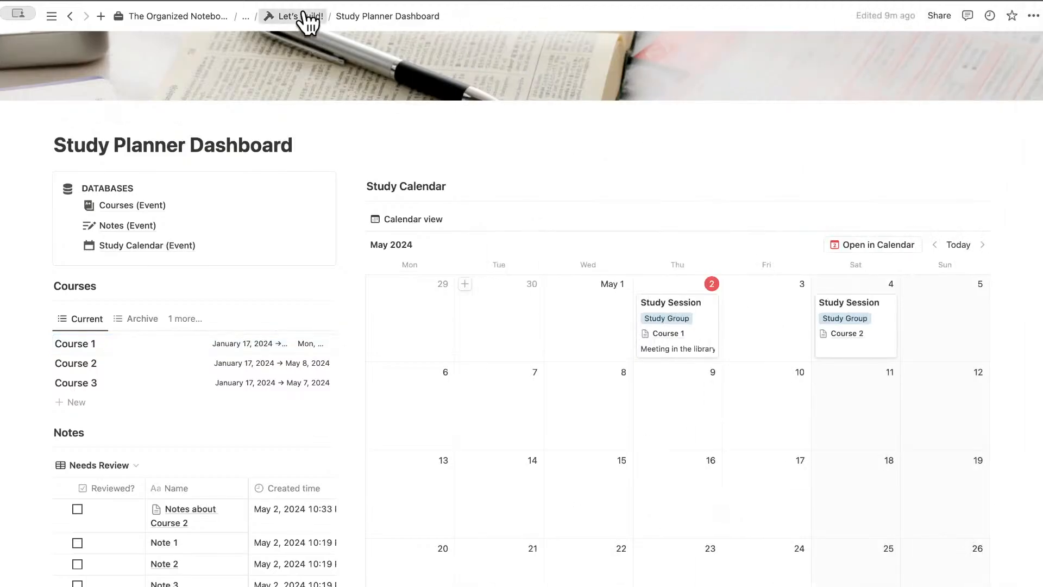
# Step: Return through the Let's Build! page to the Q&A page and read the question about calculating grades in a course
pyautogui.click(307, 16)
pyautogui.scroll(-10, 410, 443)
pyautogui.click(321, 436)
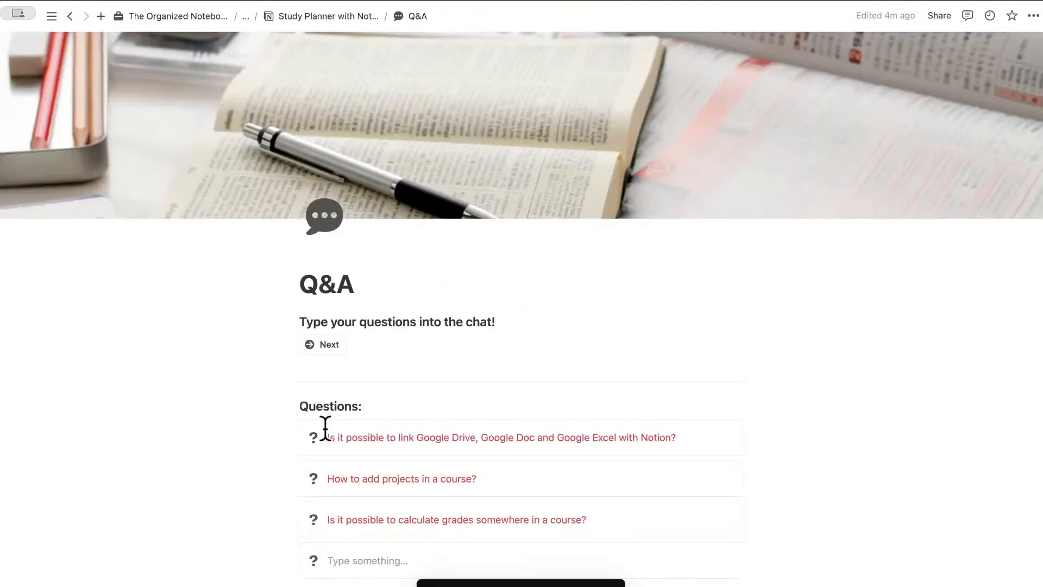
pyautogui.scroll(-5, 361, 454)
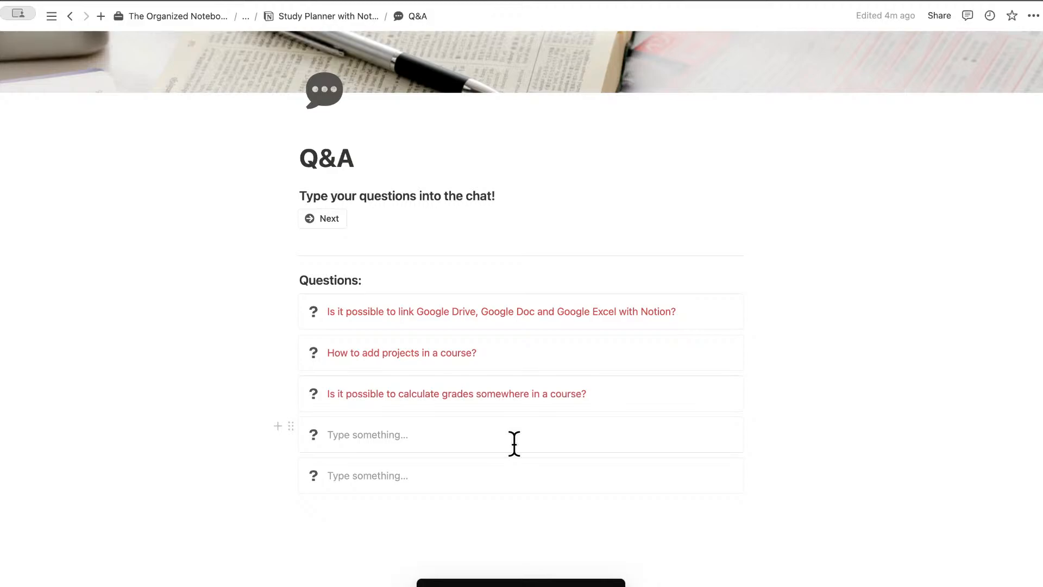
pyautogui.scroll(5, 420, 210)
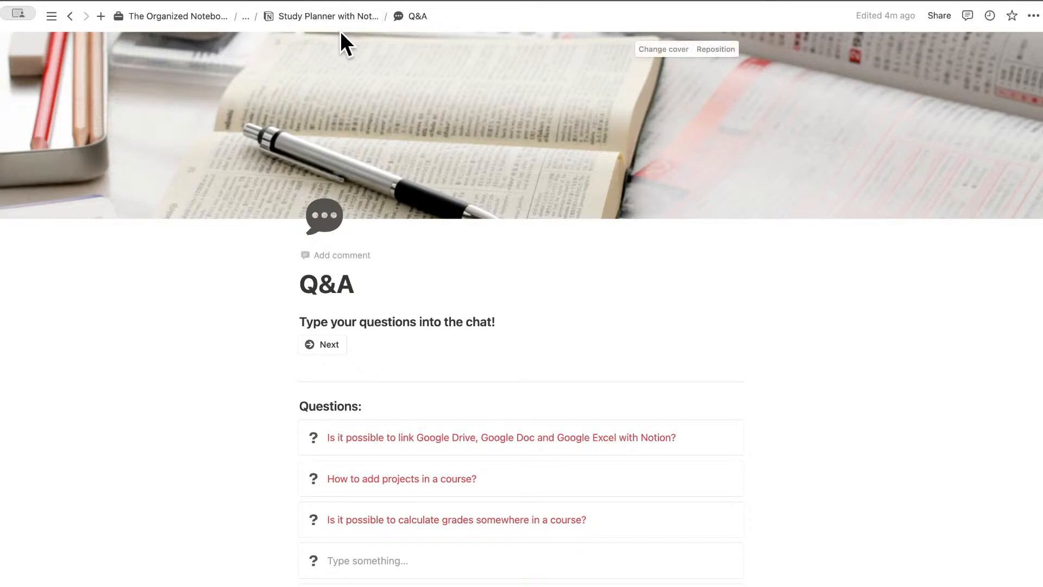
# Step: Go through the Study Planner with Notion and Let's Build! pages and open the Student Planner - Light Minimal (Preview)
pyautogui.click(332, 17)
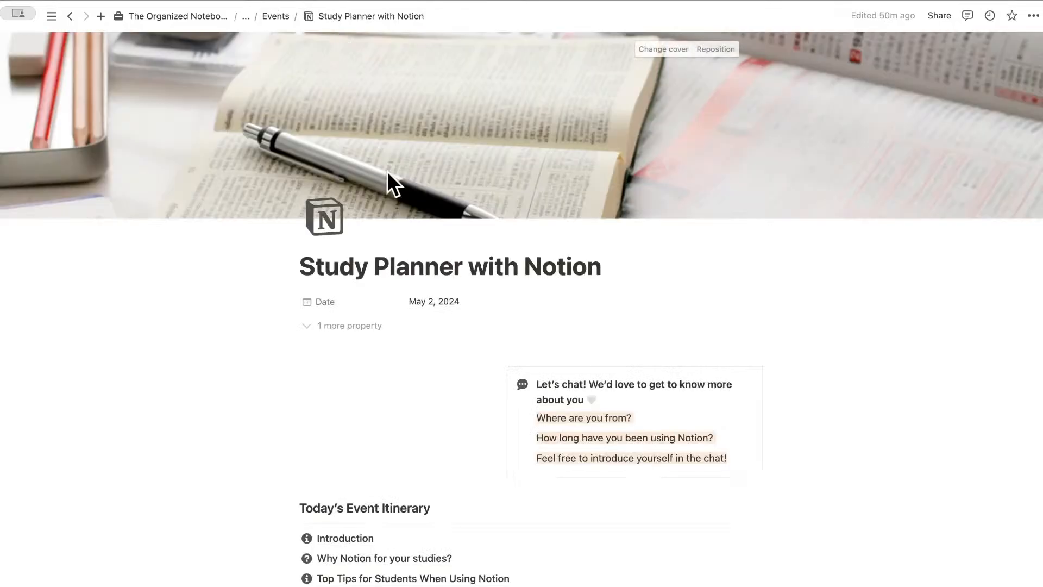
pyautogui.scroll(-4, 388, 172)
pyautogui.moveTo(358, 375)
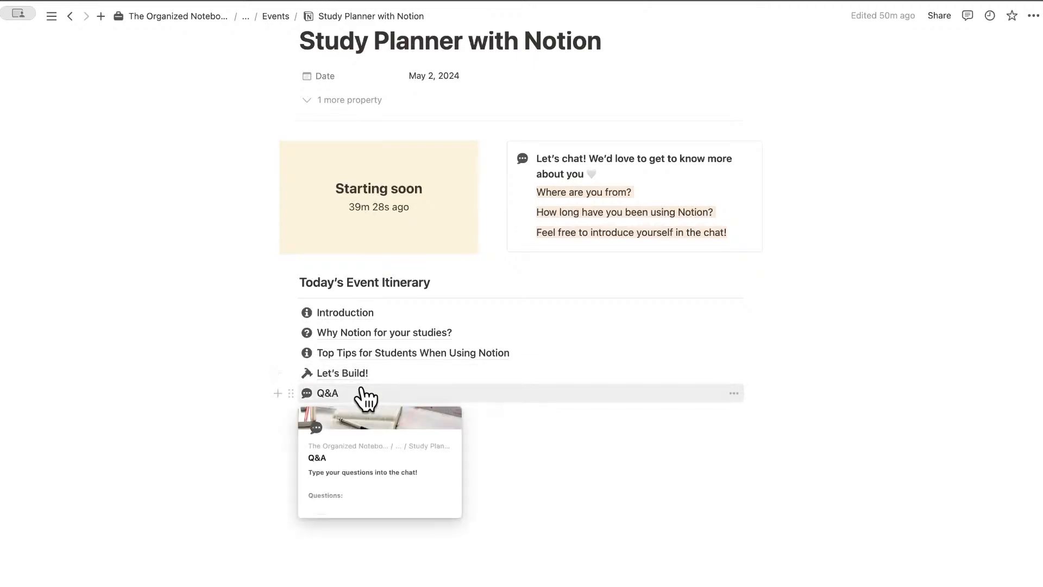
pyautogui.click(363, 376)
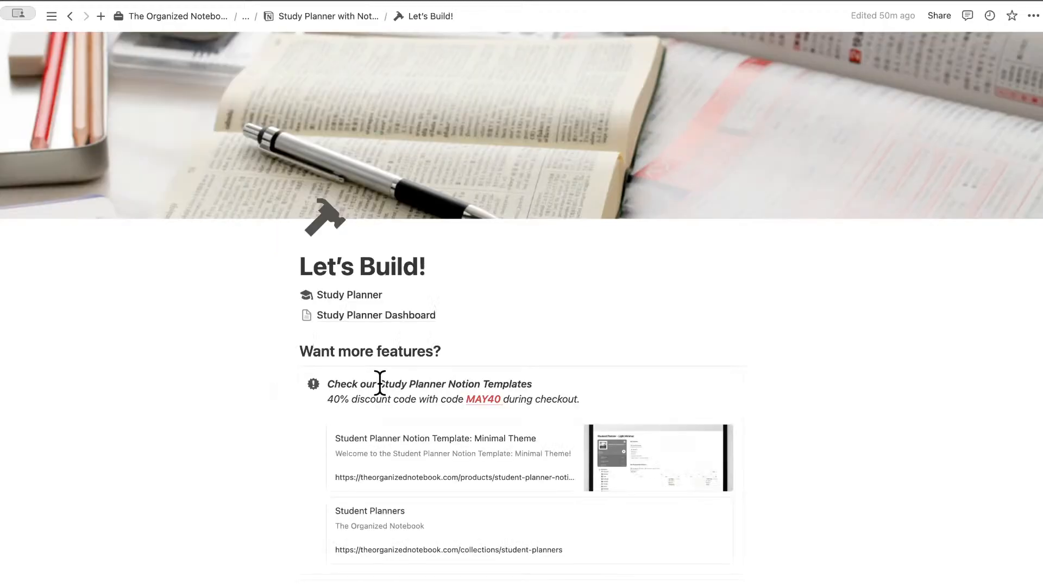
pyautogui.scroll(-5, 381, 383)
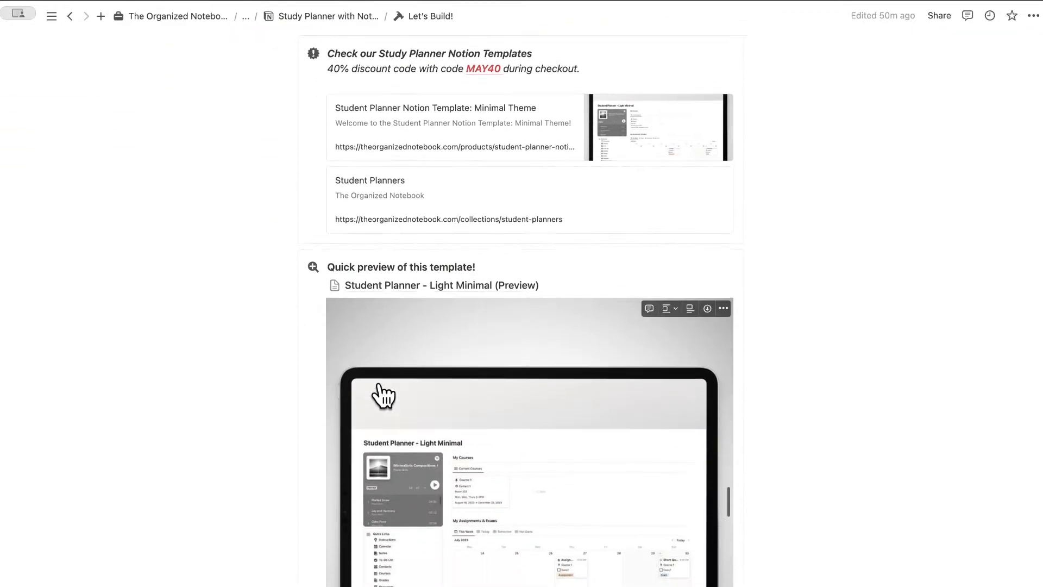
pyautogui.click(394, 291)
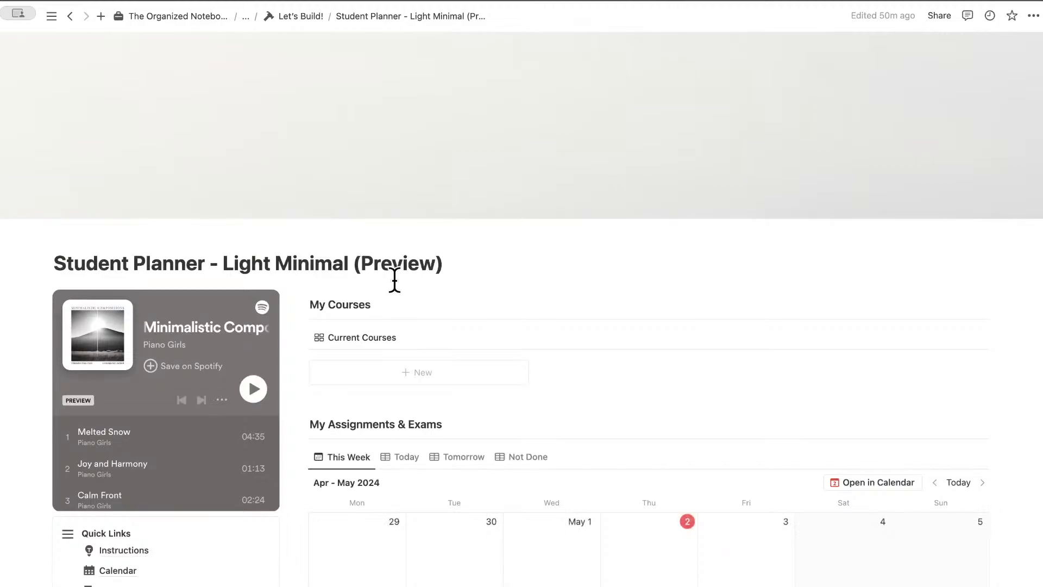
# Step: Open Course 1 under the planner's past courses and examine its sections down to the Grades table
pyautogui.scroll(-5, 283, 304)
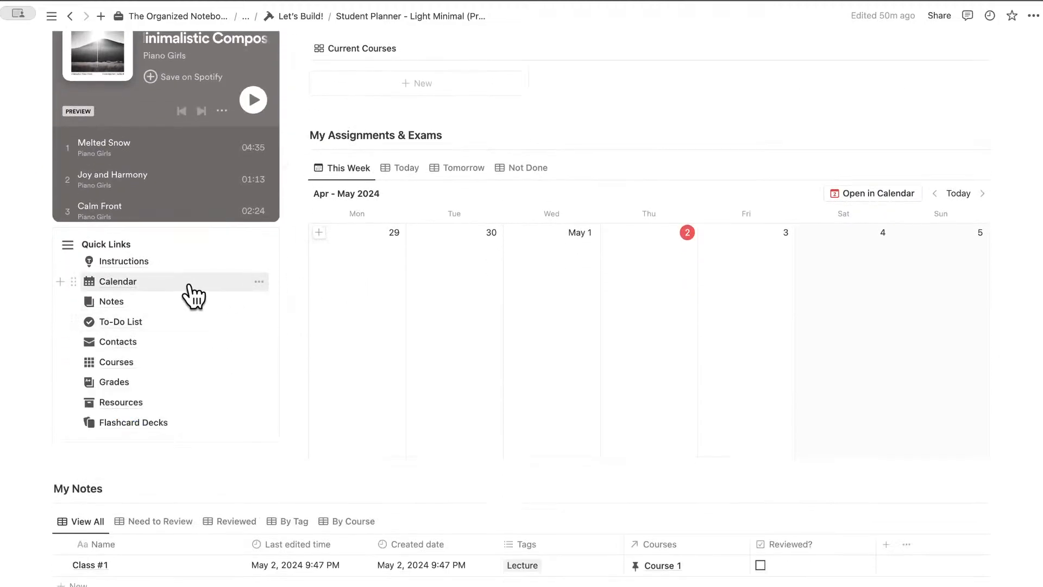
pyautogui.click(176, 363)
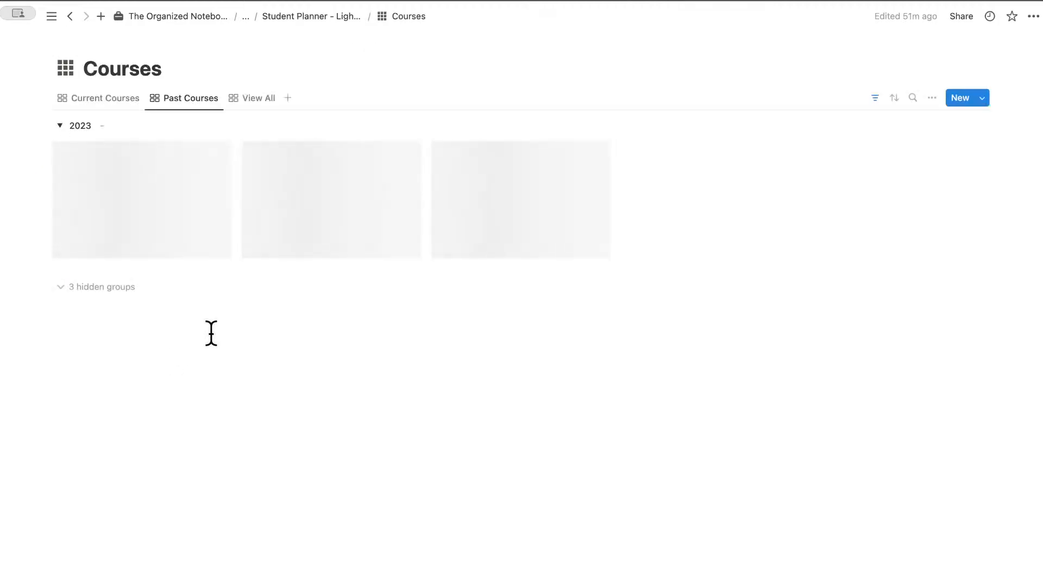
pyautogui.click(214, 250)
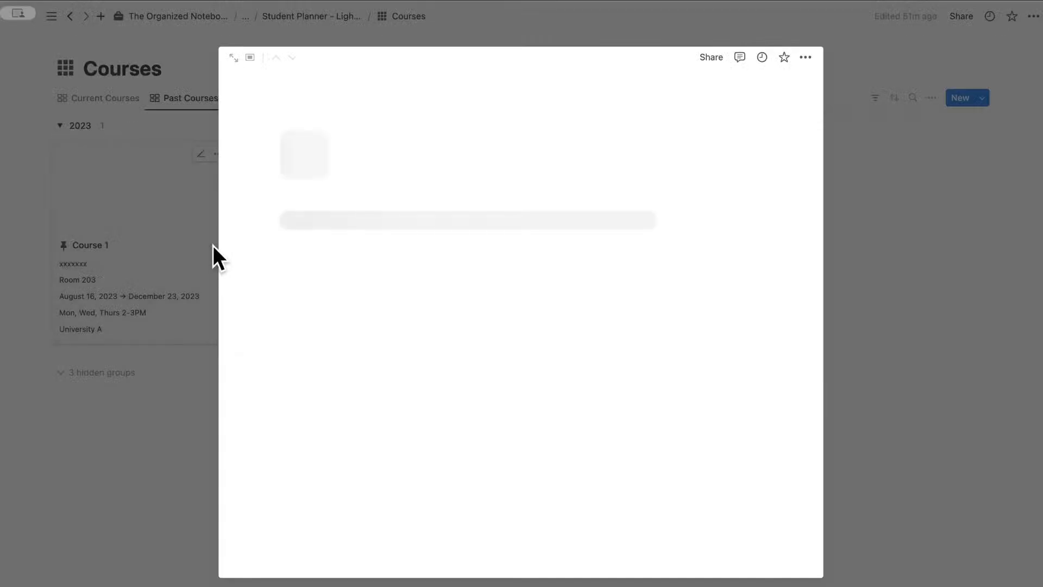
pyautogui.scroll(-10, 480, 351)
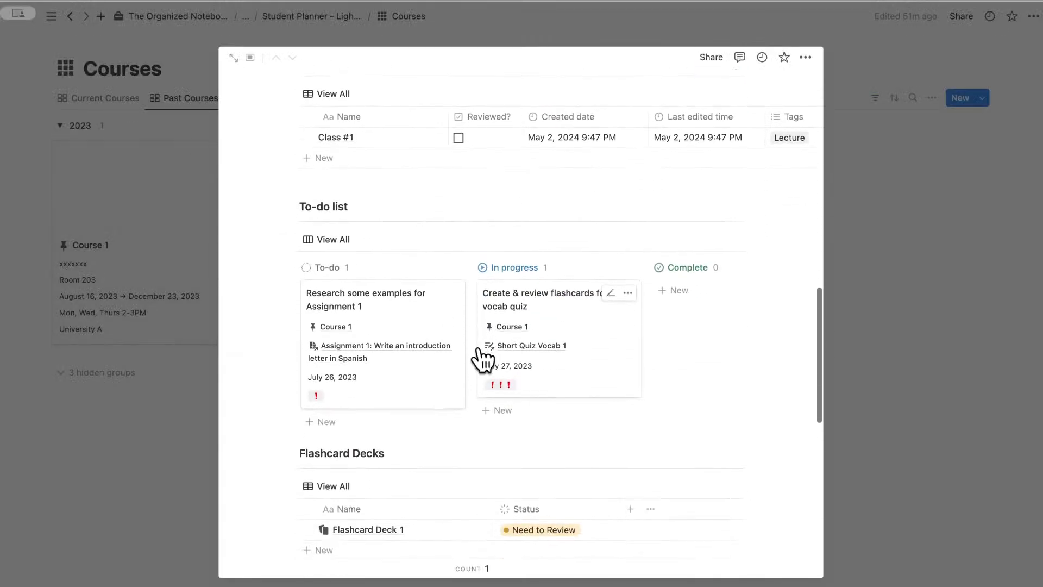
pyautogui.scroll(5, 481, 351)
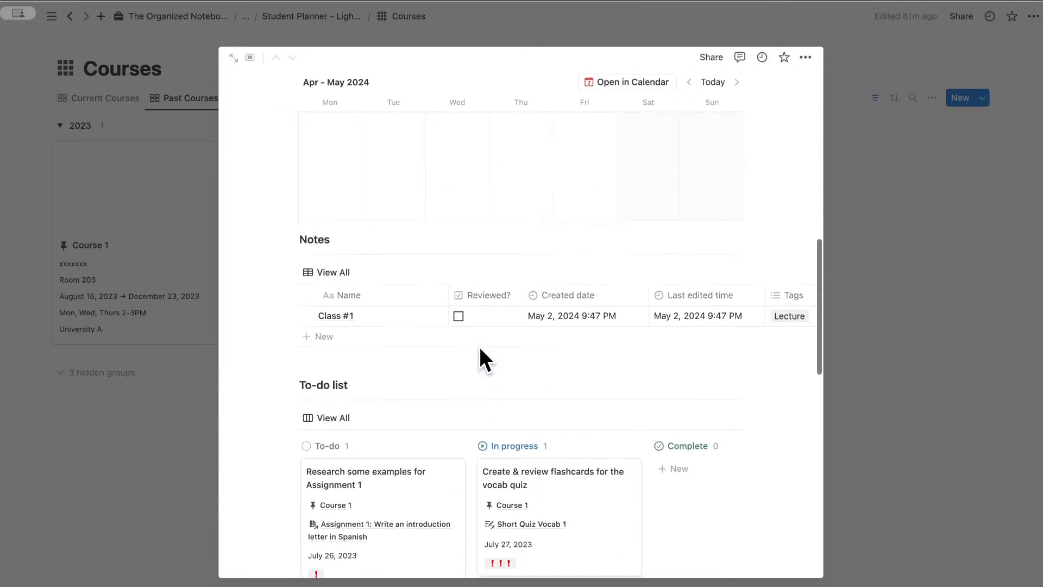
pyautogui.scroll(-10, 481, 353)
pyautogui.scroll(-3, 480, 351)
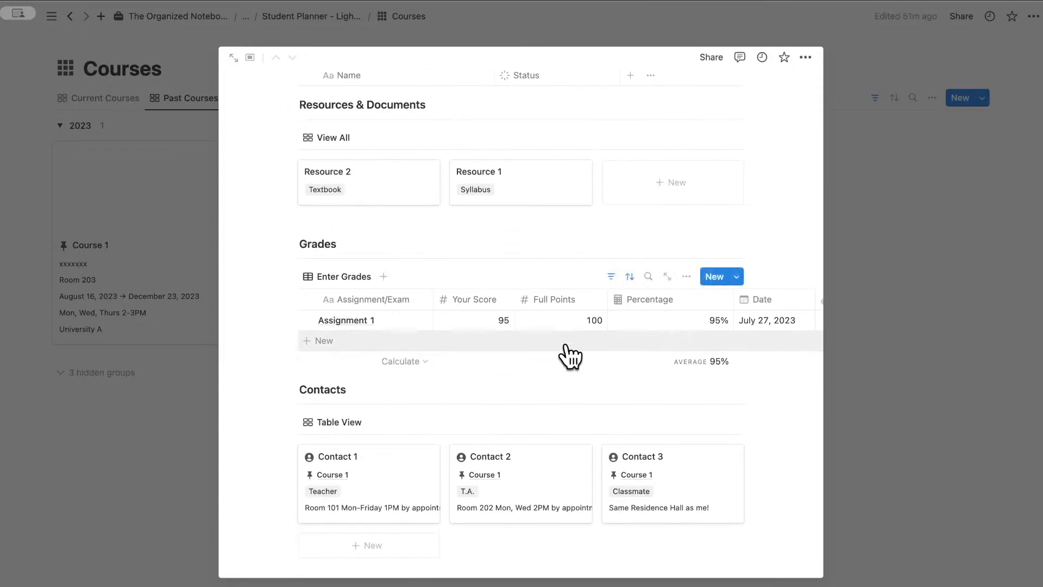
# Step: Examine the remaining columns of the Grades table in Course 1 and close the course page
pyautogui.hscroll(6, 569, 357)
pyautogui.hscroll(-6, 567, 353)
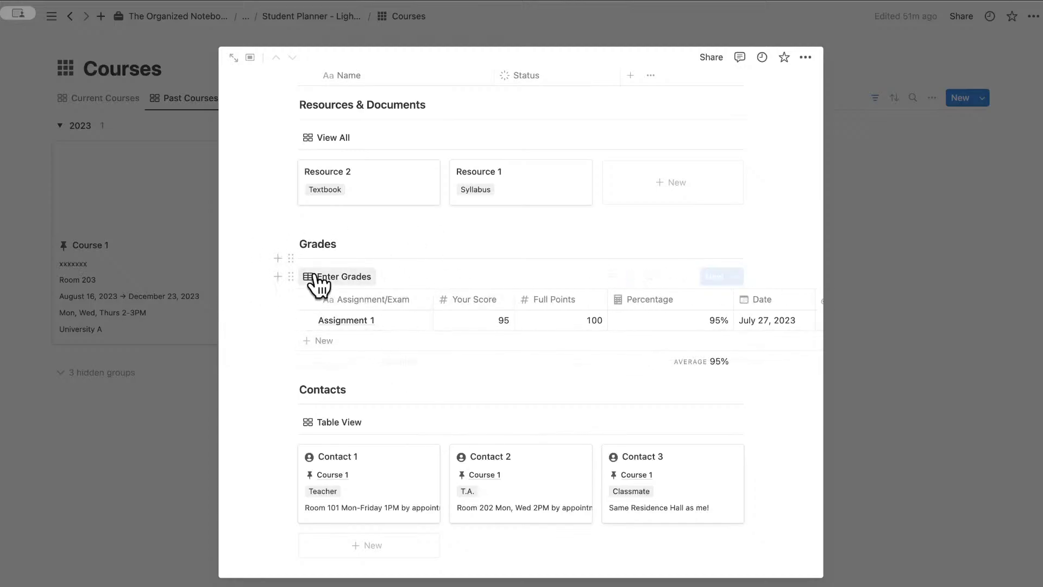
pyautogui.click(162, 182)
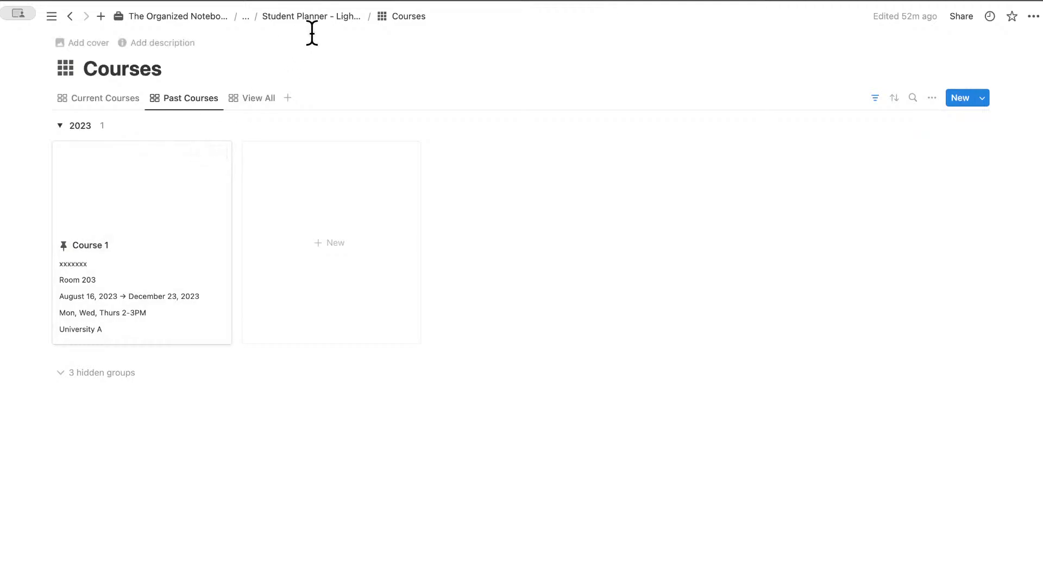
# Step: Go back to the Student Planner preview, view its Grades page grouped by course, and return to the planner
pyautogui.click(315, 18)
pyautogui.scroll(-5, 164, 353)
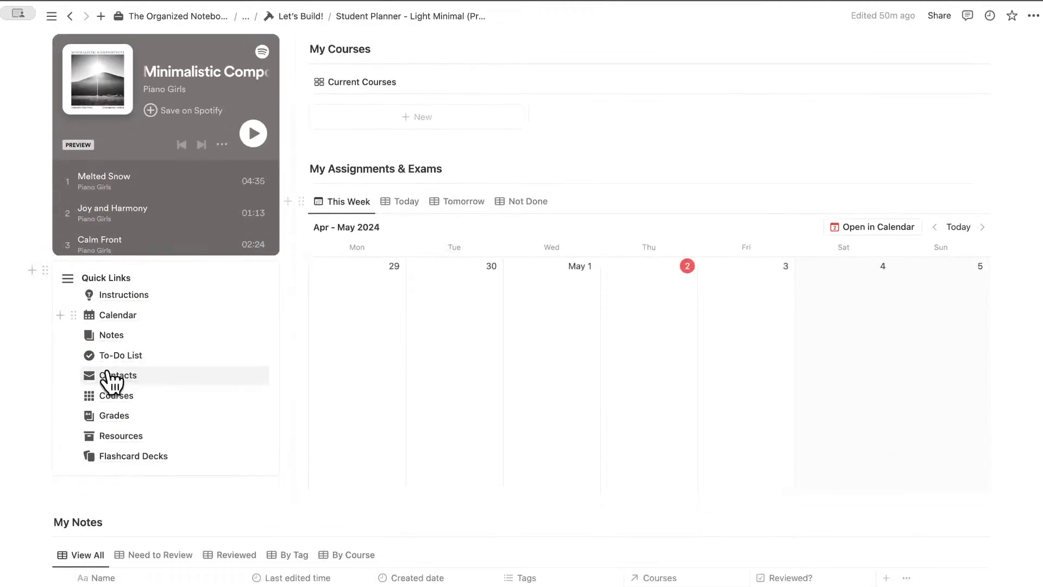
pyautogui.click(131, 415)
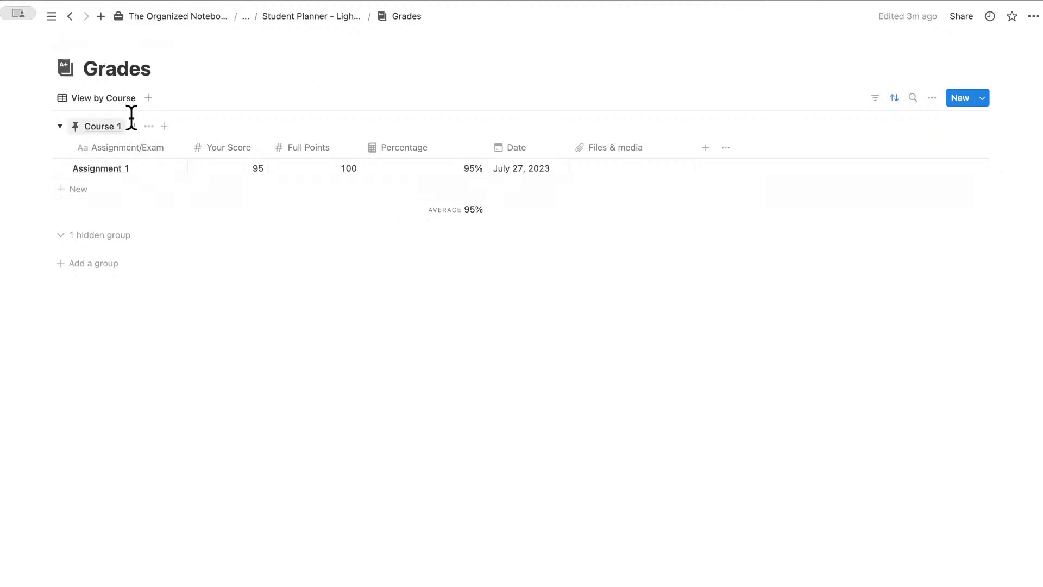
pyautogui.click(311, 23)
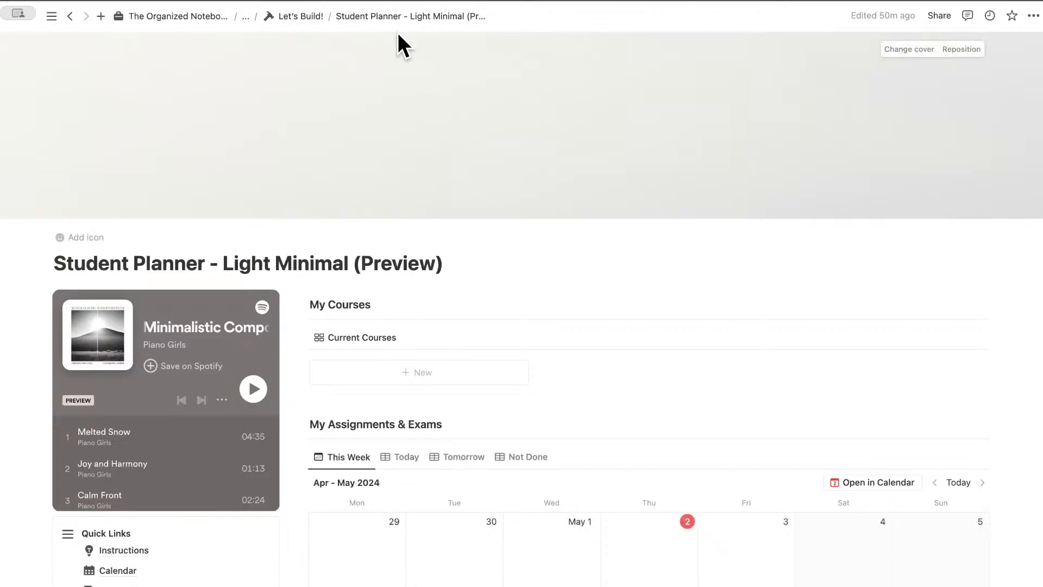
# Step: Return to the Let's Build! page, look through the template links and preview, and continue to the Q&A page's questions
pyautogui.click(310, 18)
pyautogui.scroll(-5, 408, 193)
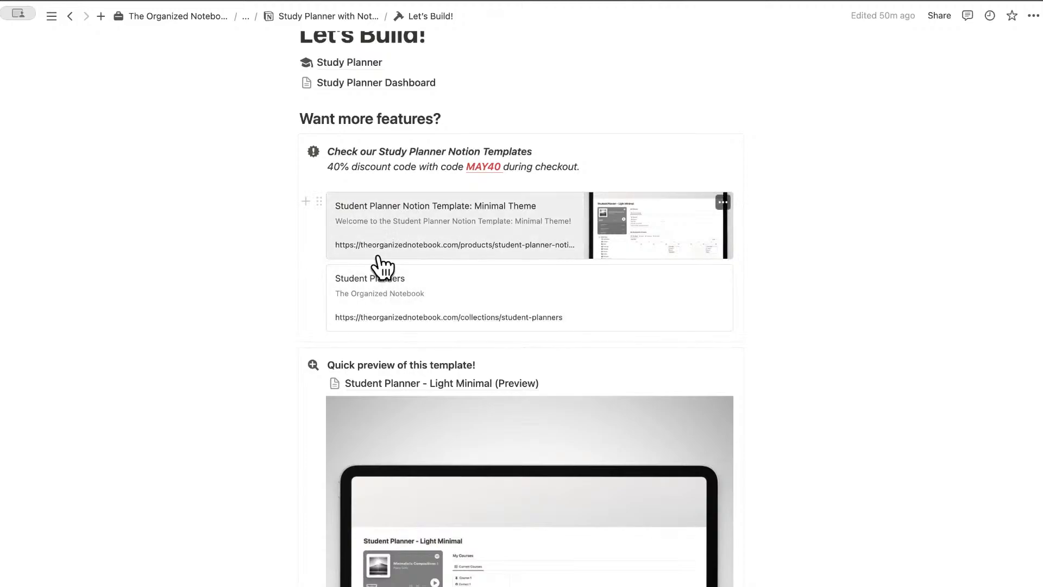
pyautogui.scroll(-3, 382, 267)
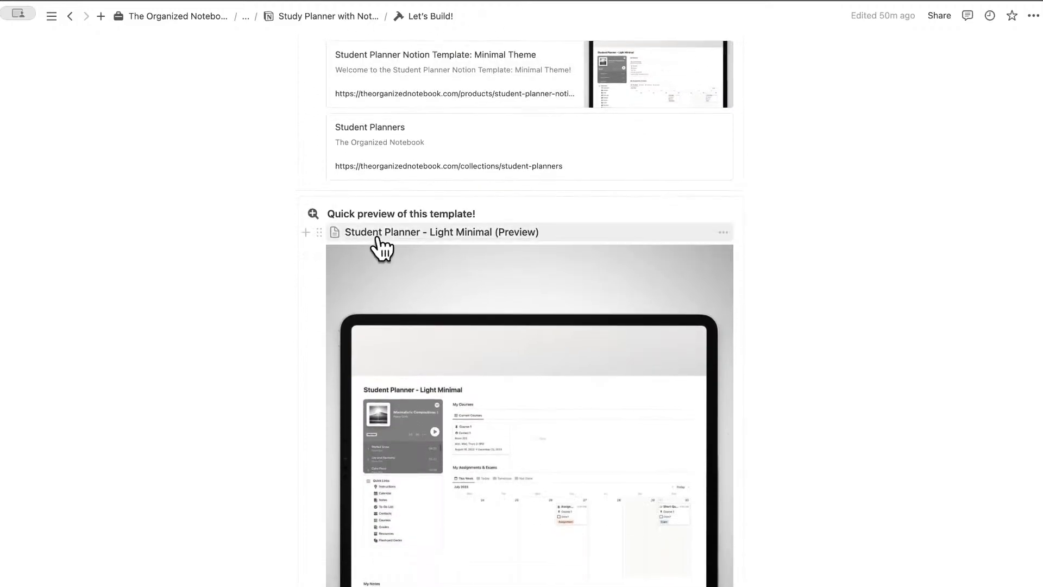
pyautogui.moveTo(379, 238)
pyautogui.scroll(-5, 355, 343)
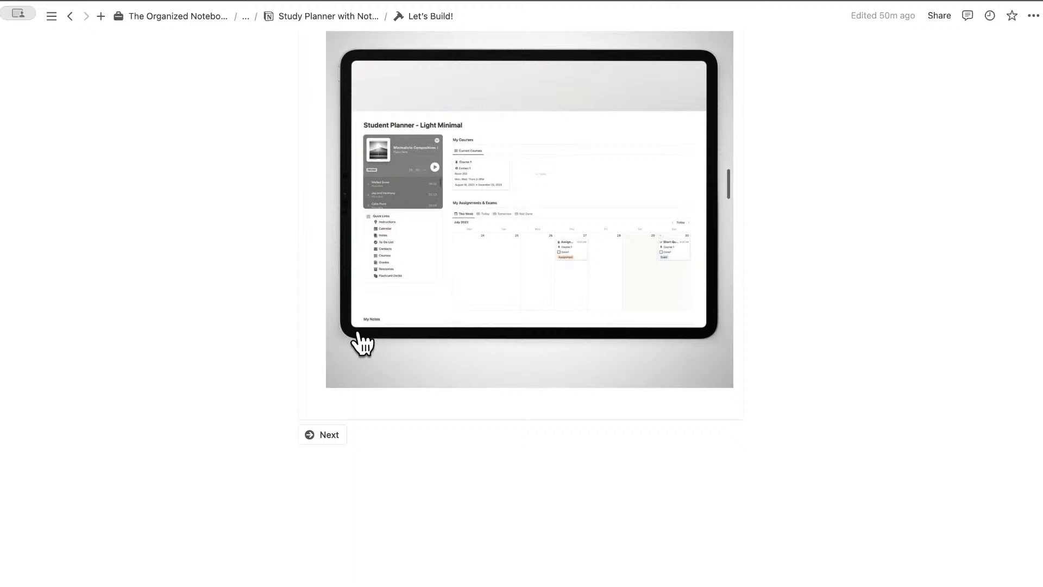
pyautogui.click(330, 438)
pyautogui.scroll(-3, 353, 458)
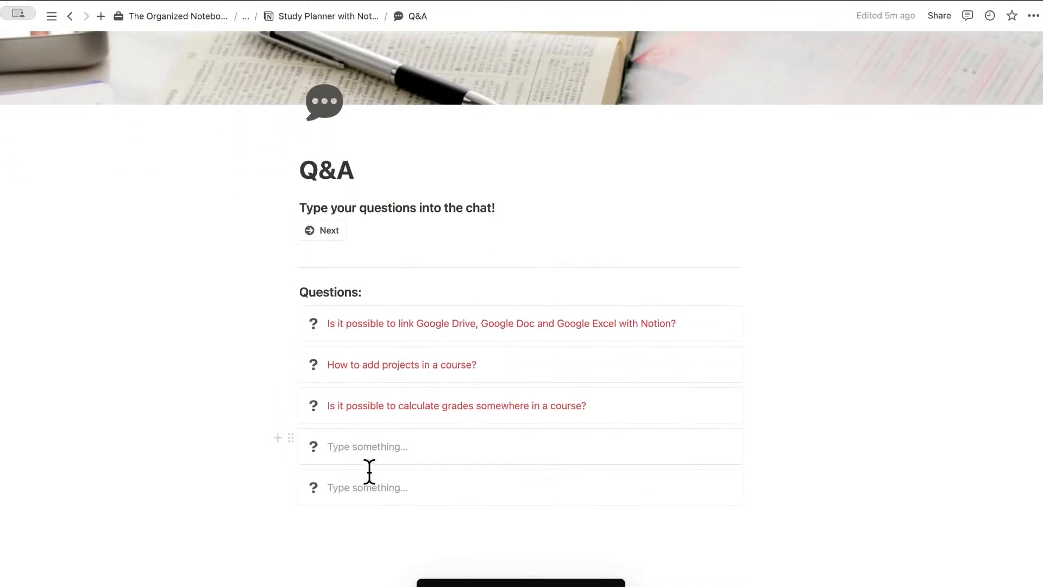
# Step: Continue from the Q&A page to the Download FREE Template! page and review its template link, discount and contact sections
pyautogui.scroll(3, 369, 473)
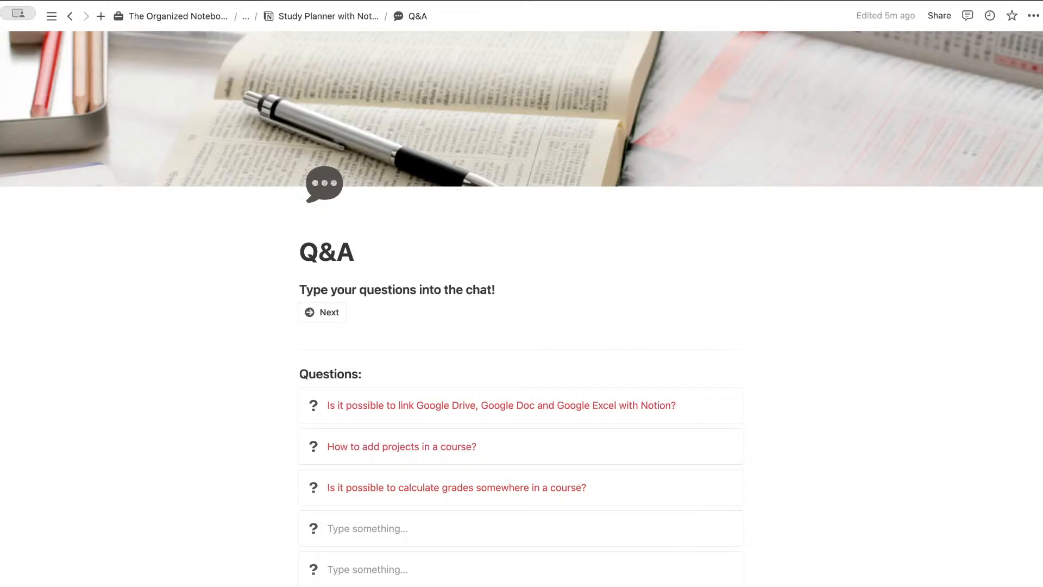
pyautogui.scroll(-3, 394, 568)
pyautogui.click(329, 144)
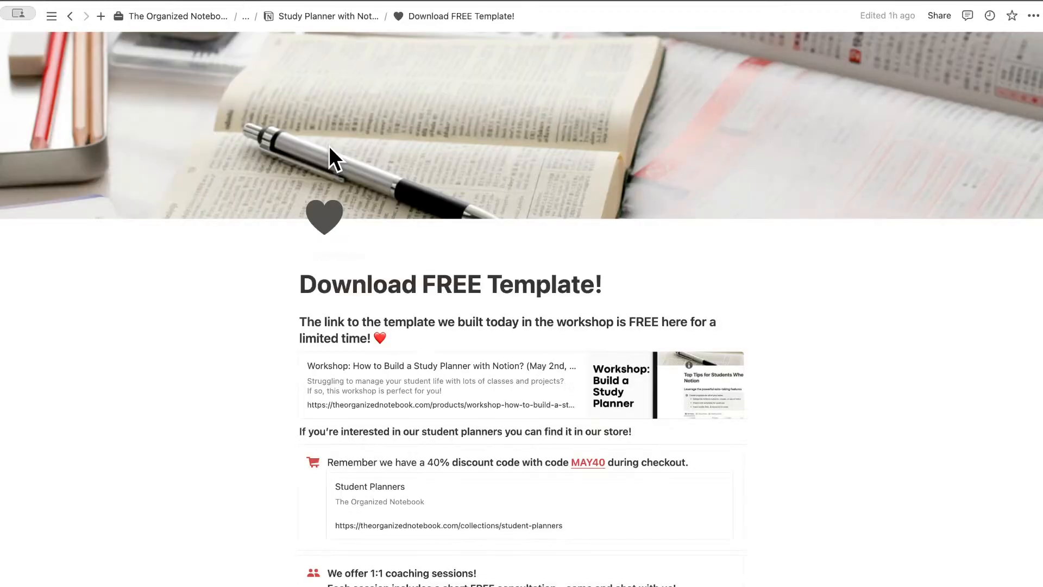
pyautogui.scroll(-3, 476, 234)
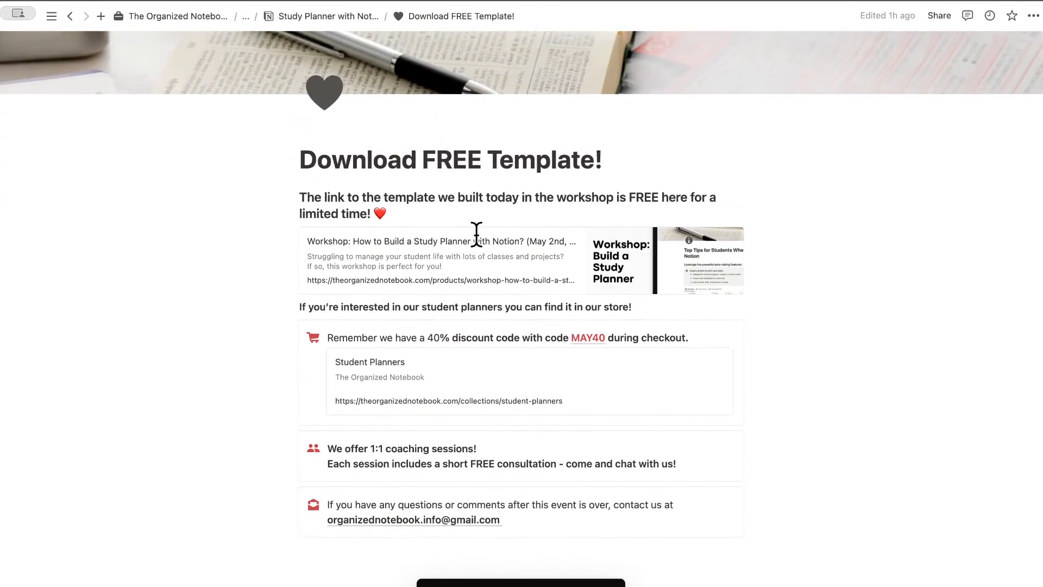